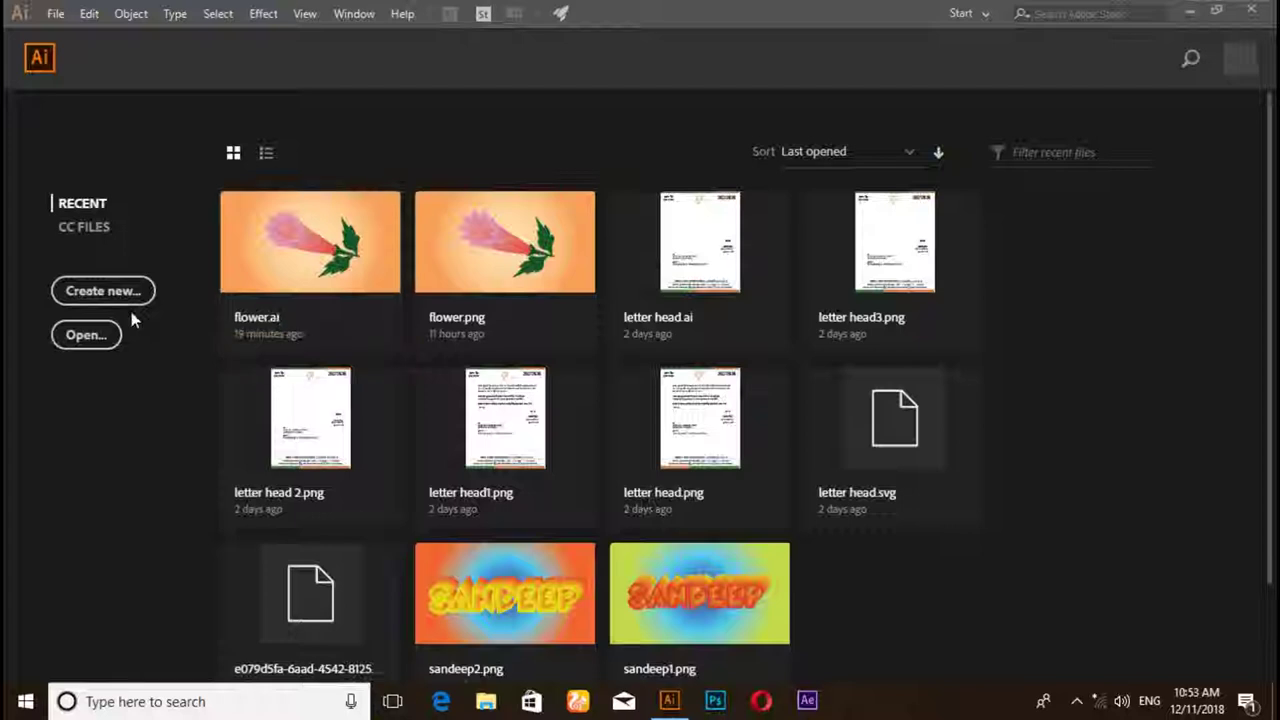
- Set up a new Print document in pixels, 1920 wide by 1080 high
click(126, 296)
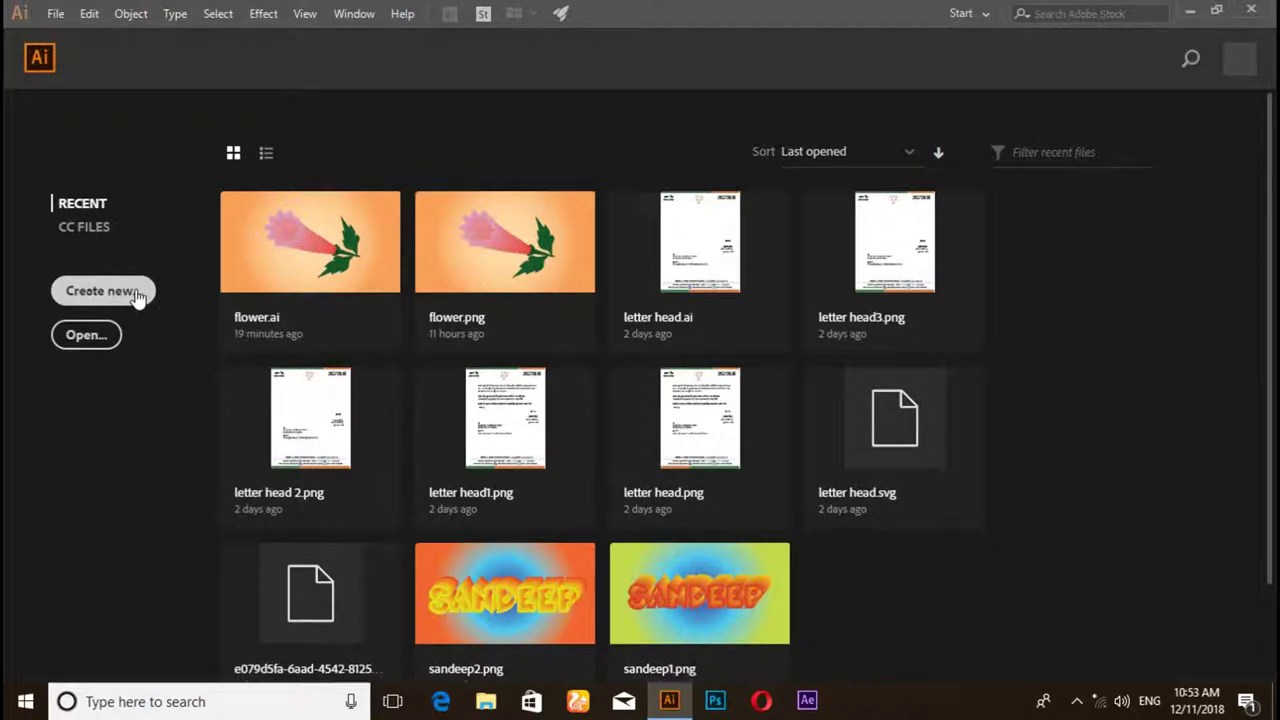
click(126, 297)
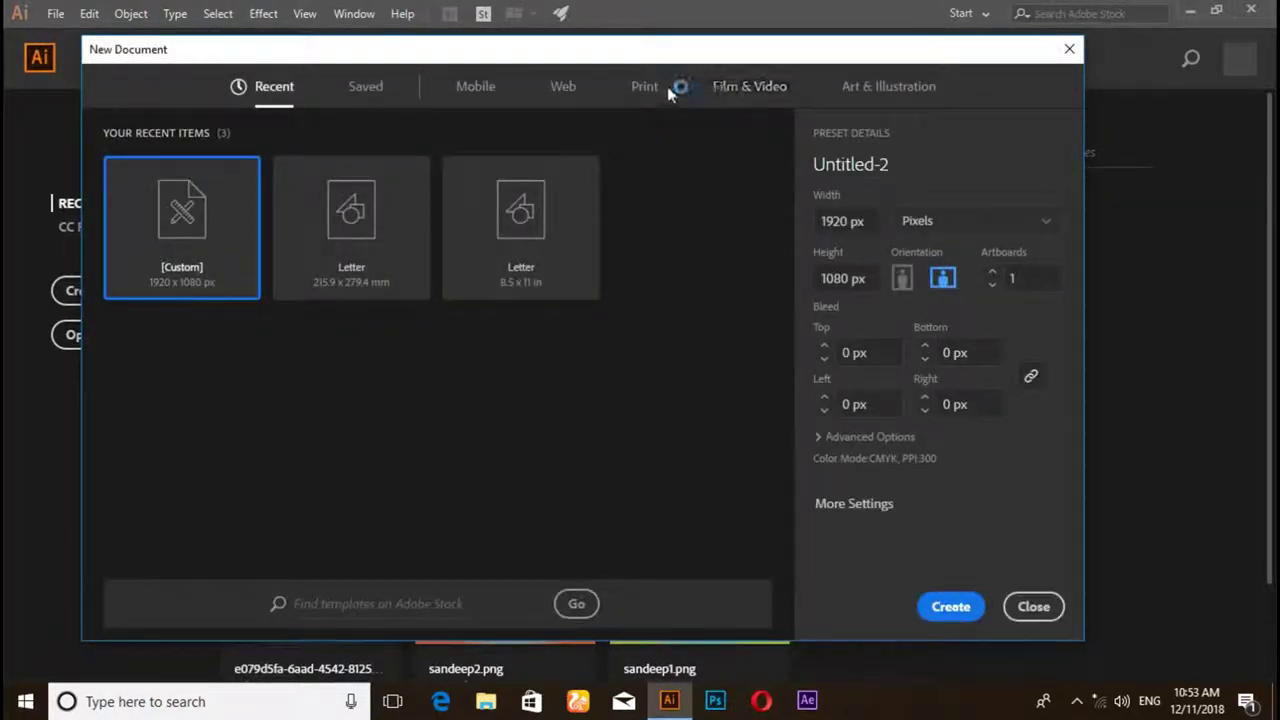
click(645, 88)
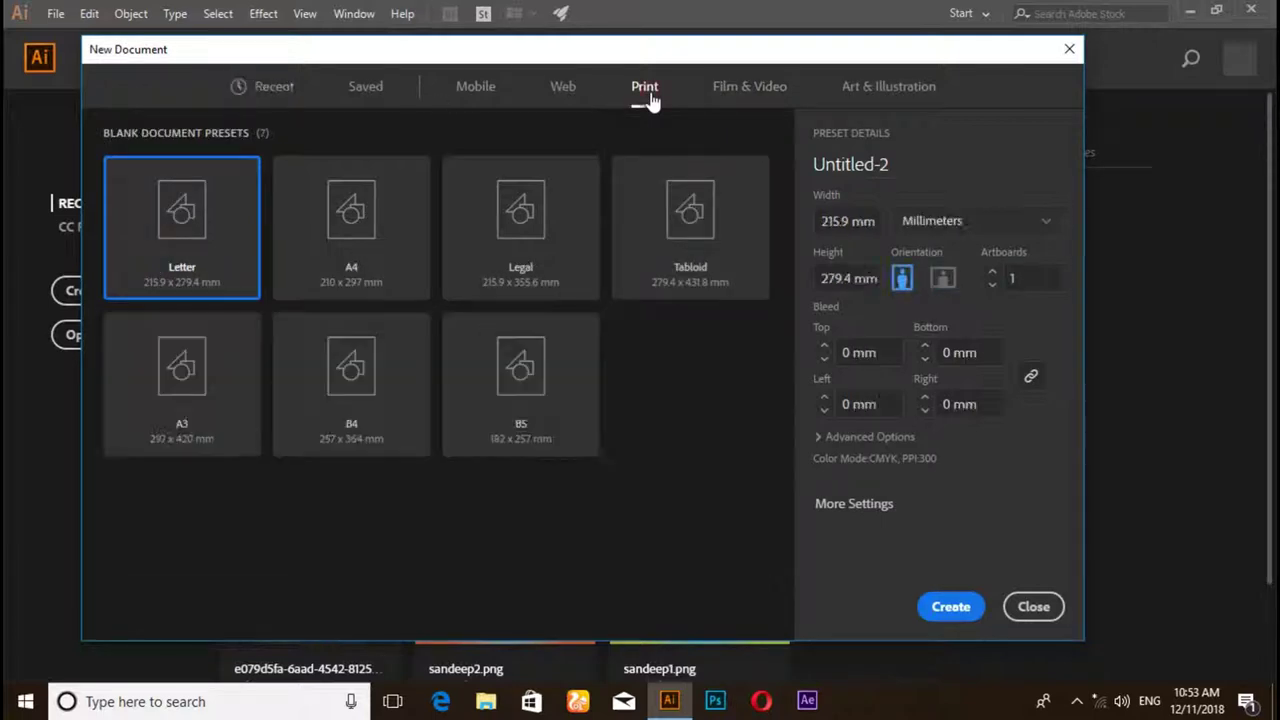
click(988, 220)
click(960, 422)
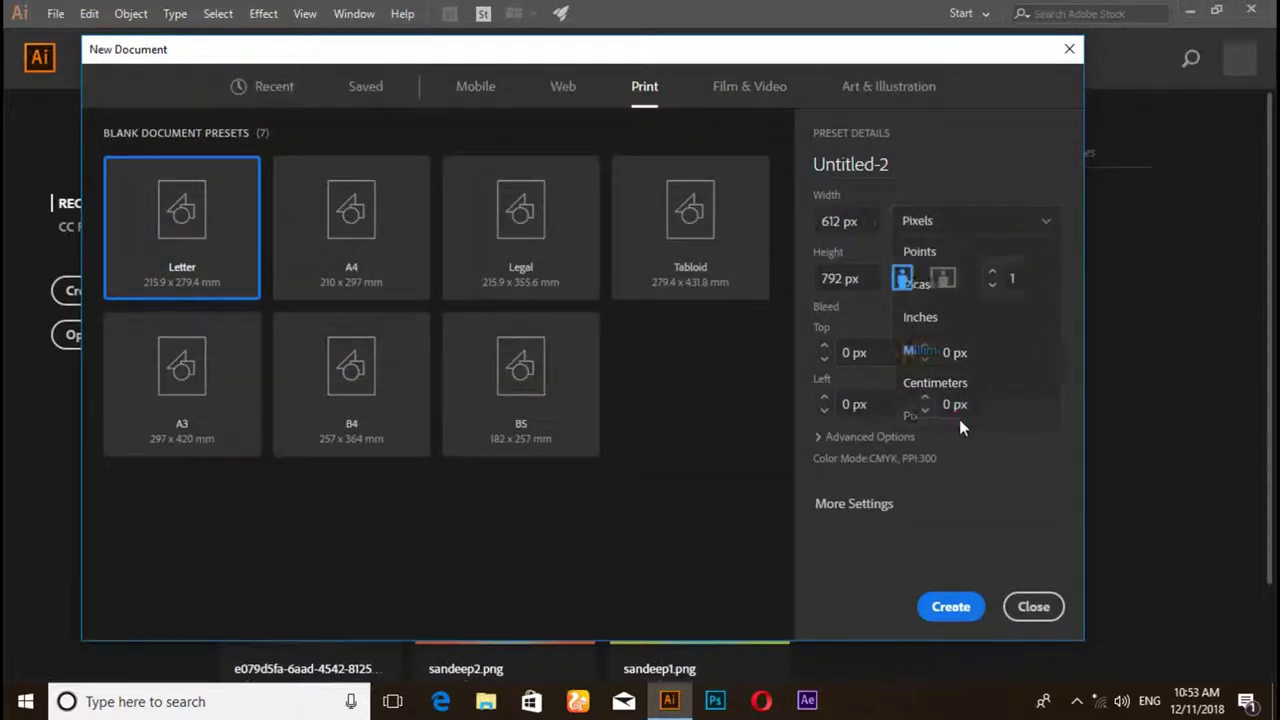
click(845, 221)
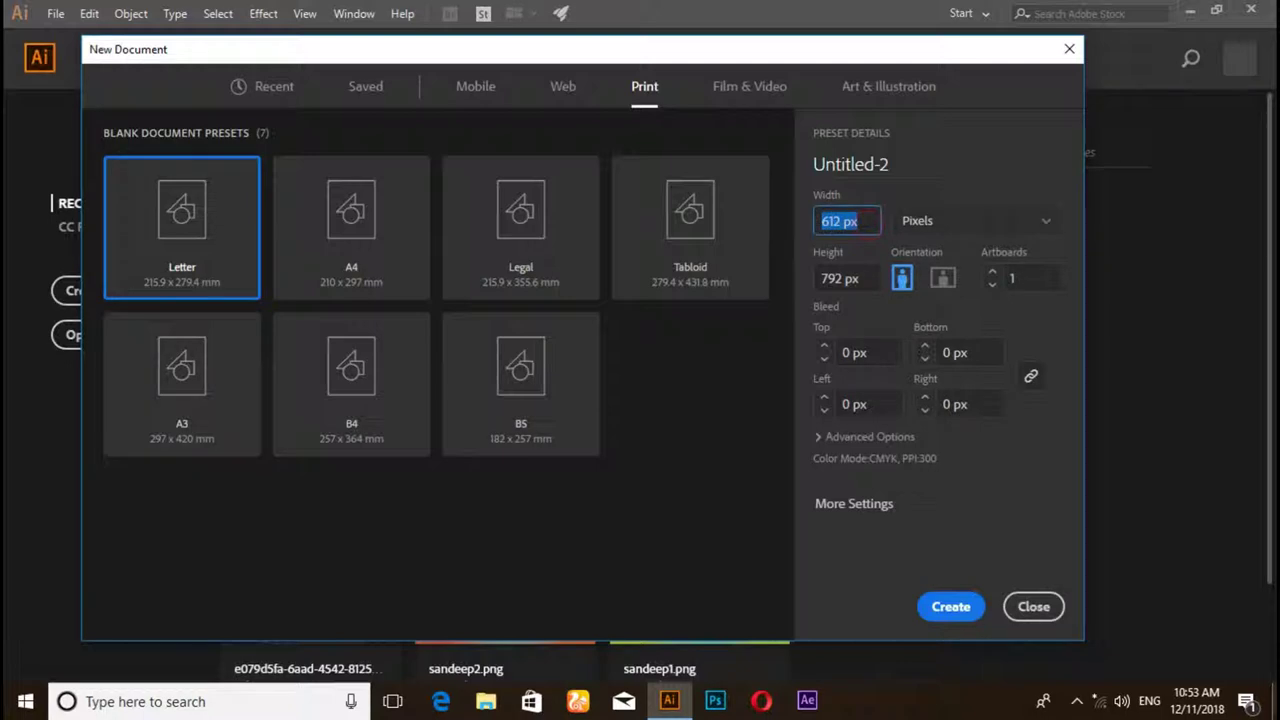
text(1920)
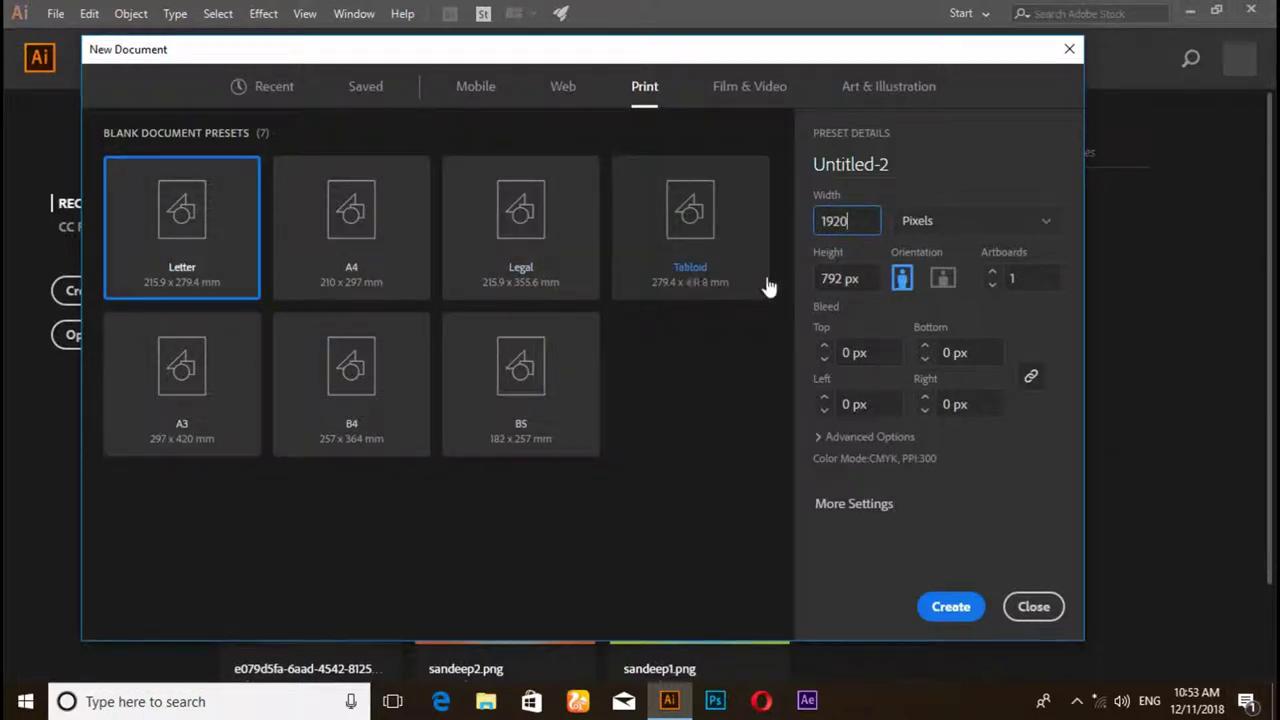
click(840, 279)
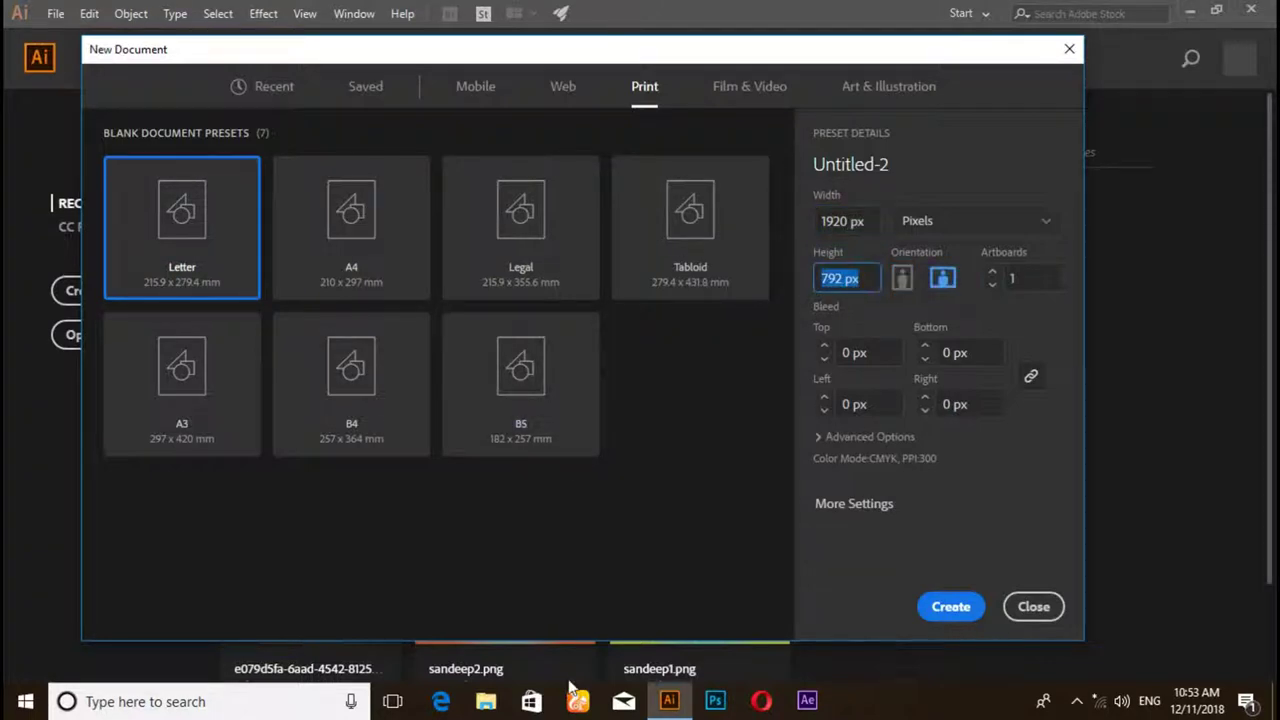
text(1080)
- Create the 1920 × 1080 px document and zoom out
click(950, 612)
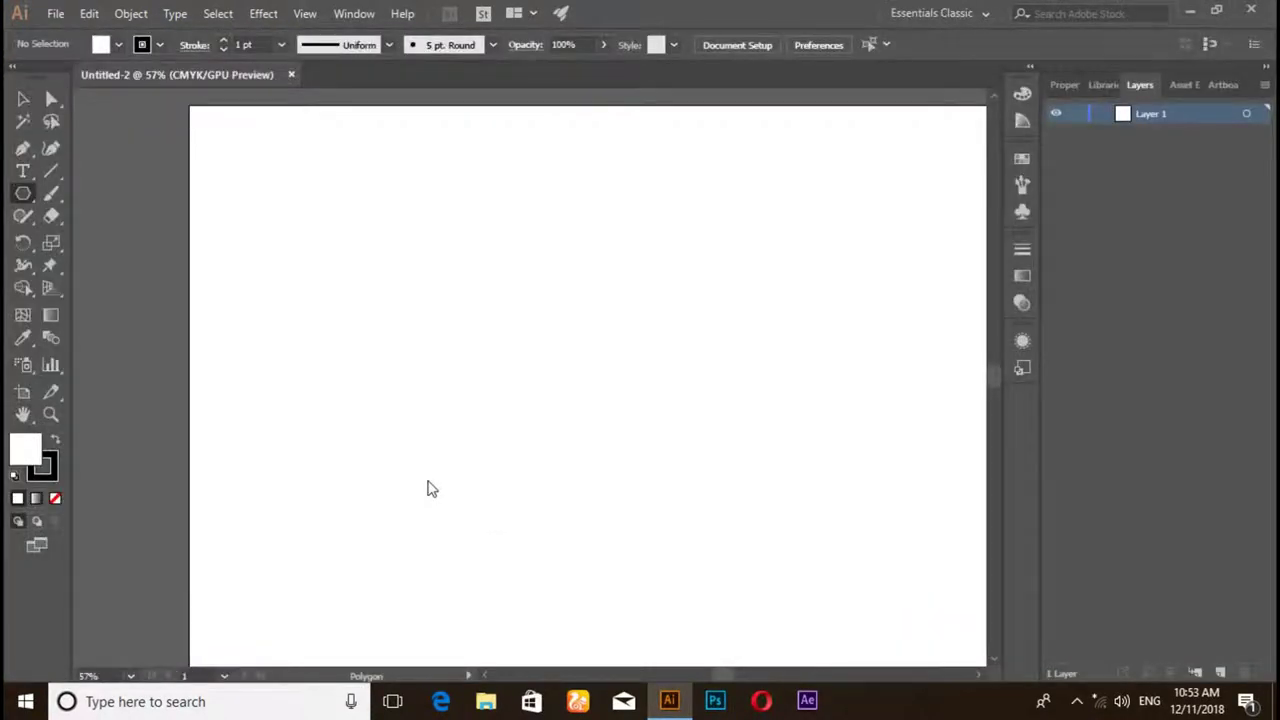
alt+scroll(385, 410, down, 1)
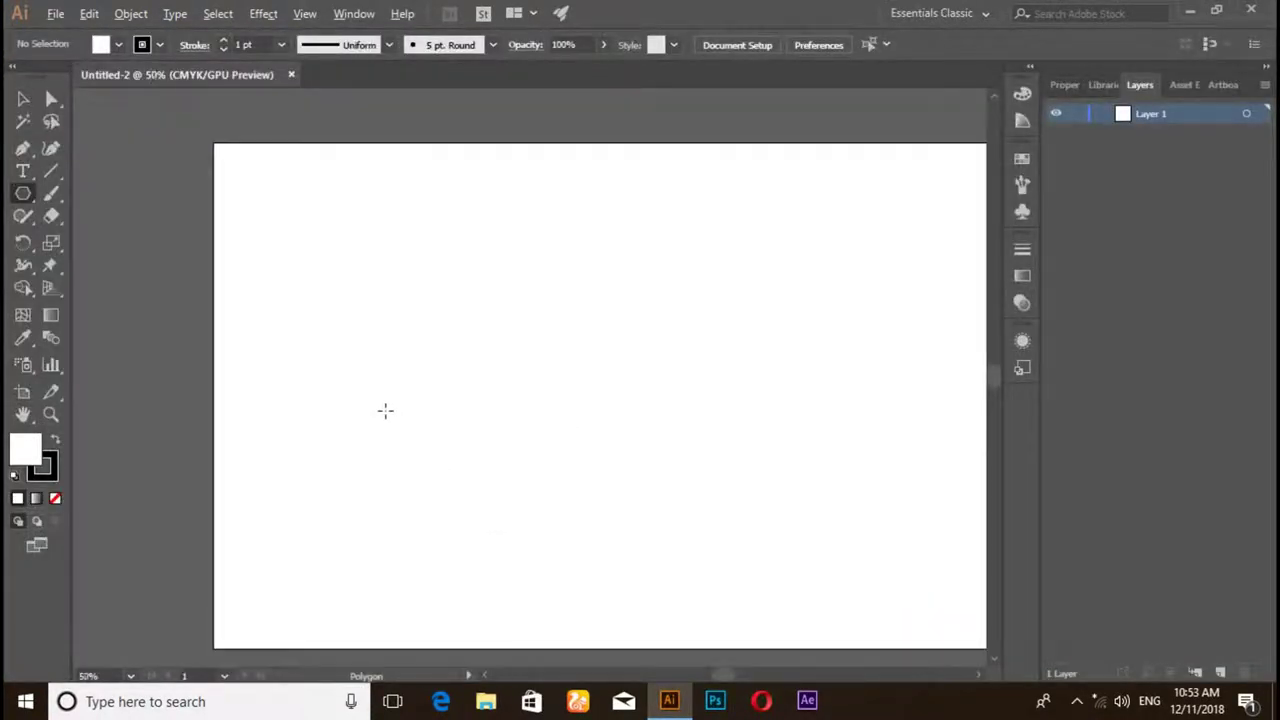
alt+scroll(385, 410, down, 1)
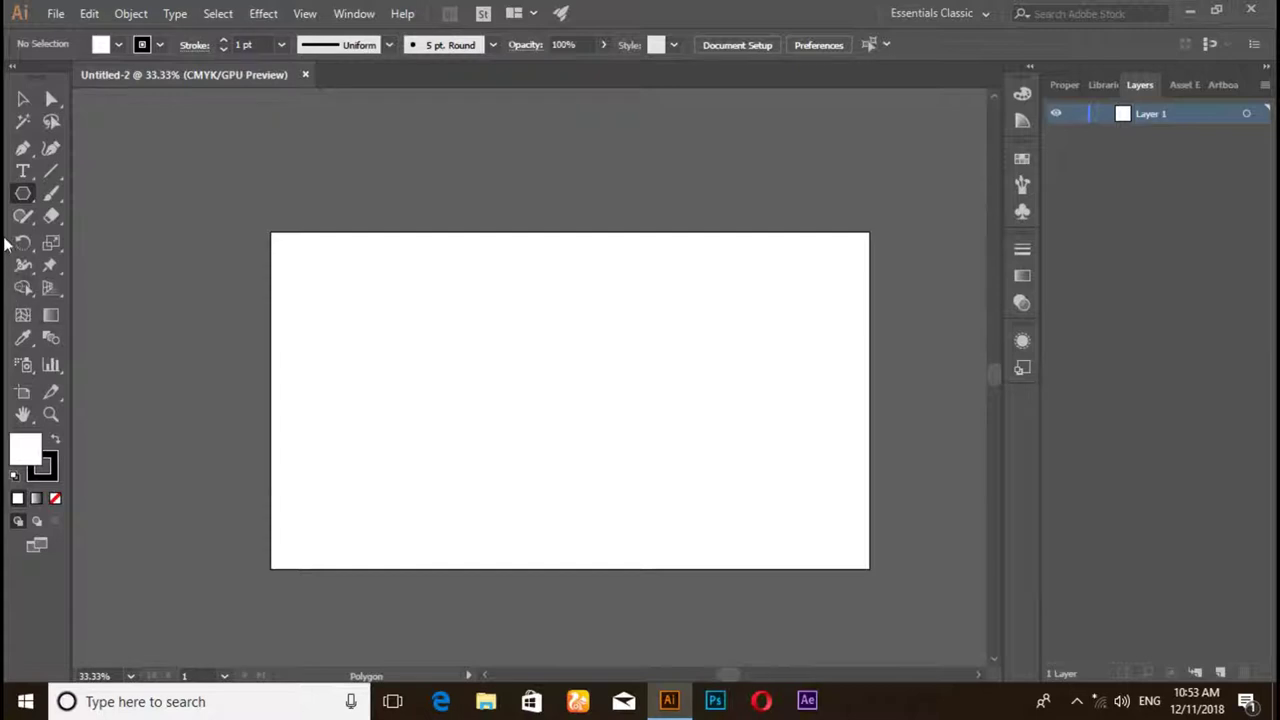
- Draw a rectangle covering the whole artboard
click(17, 198)
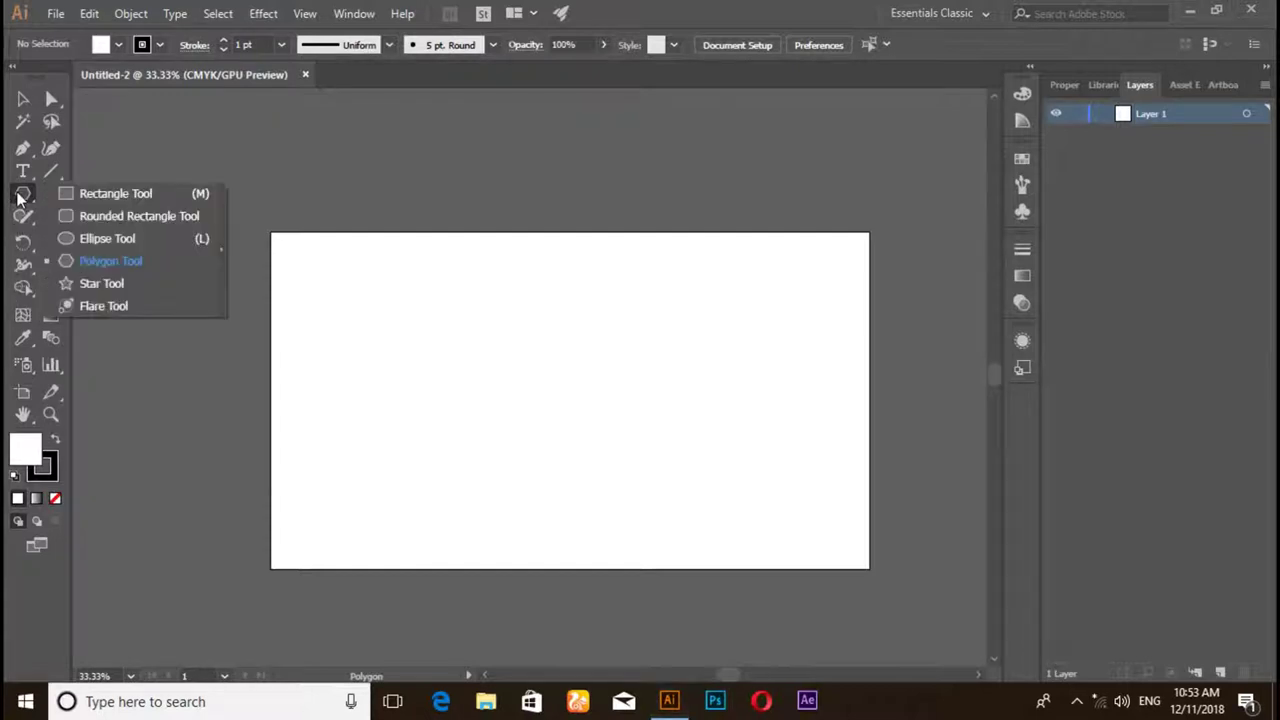
click(70, 198)
mouse_move(271, 233)
mouse_down()
mouse_move(590, 472)
mouse_move(869, 568)
mouse_up()
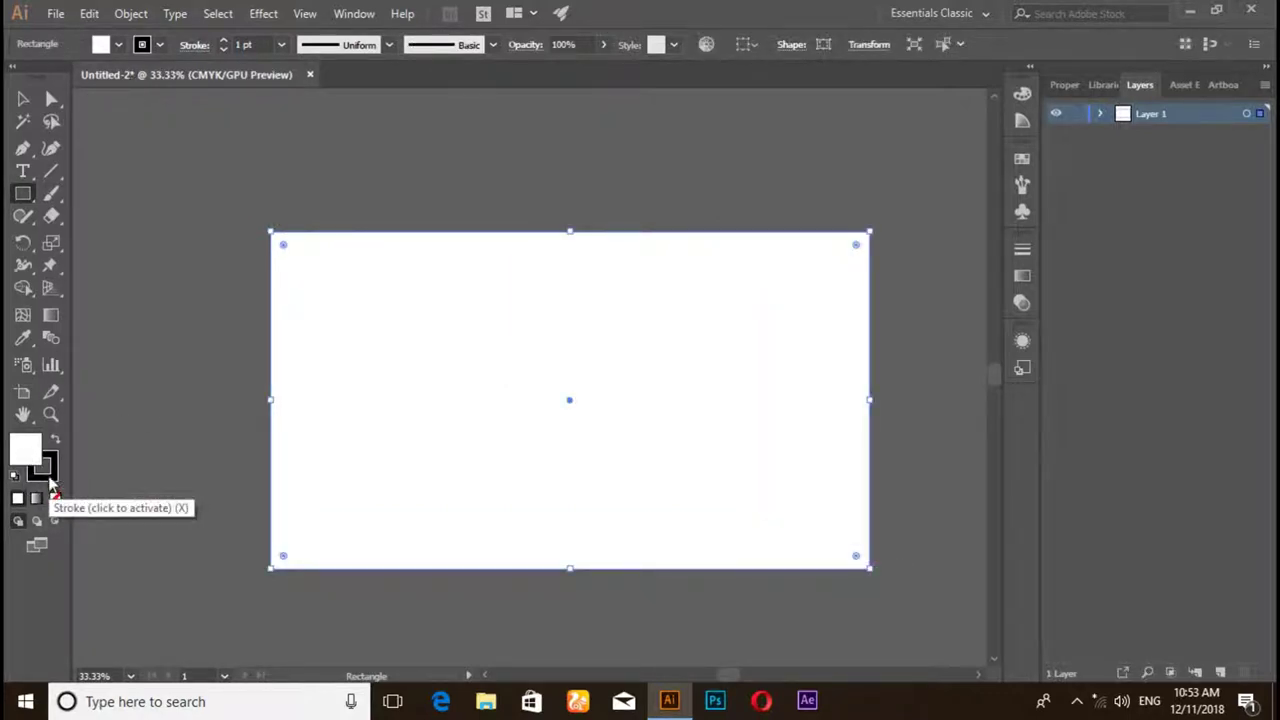
click(47, 465)
- Remove the rectangle's stroke and fill it with the Orange, Yellow gradient preset
click(55, 498)
click(22, 452)
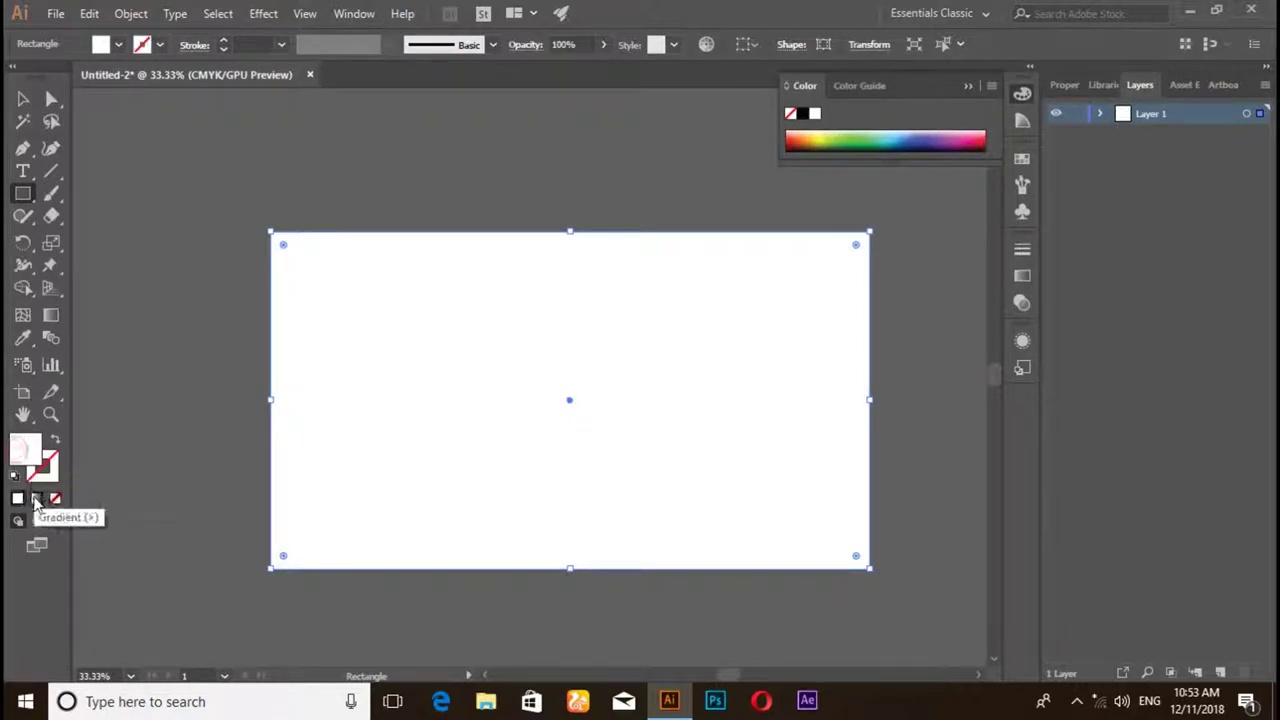
click(36, 498)
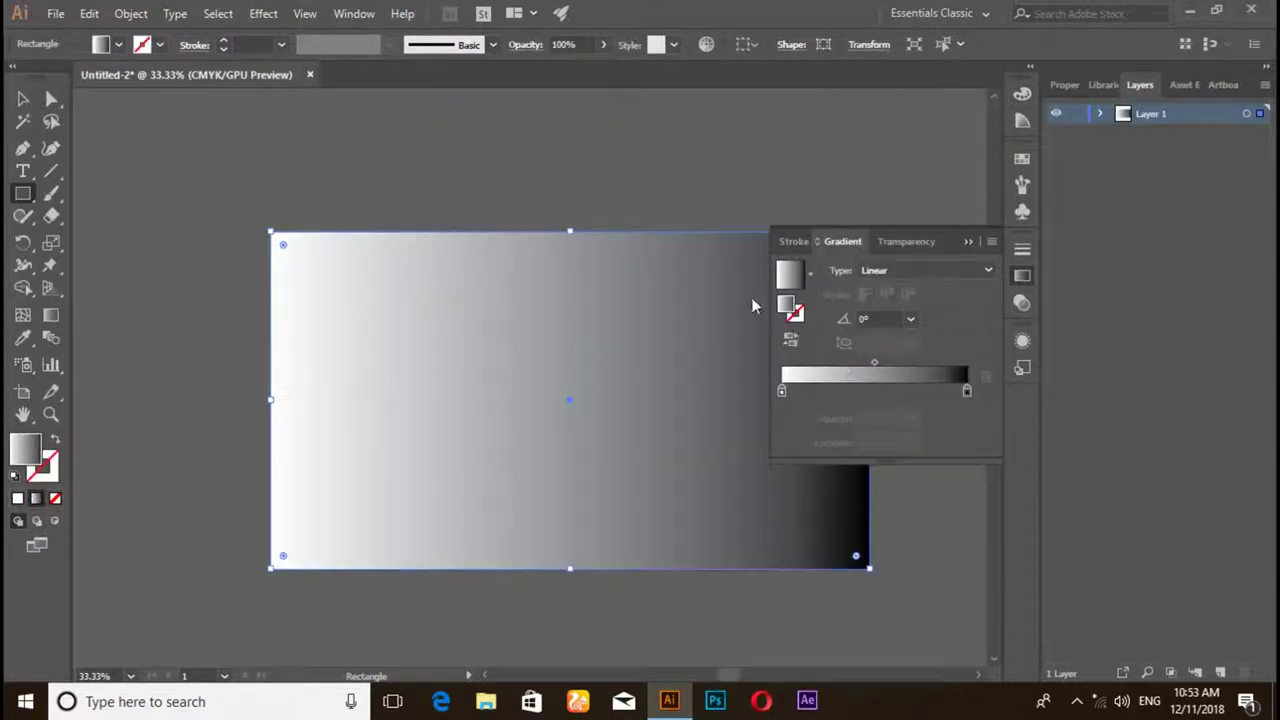
click(810, 274)
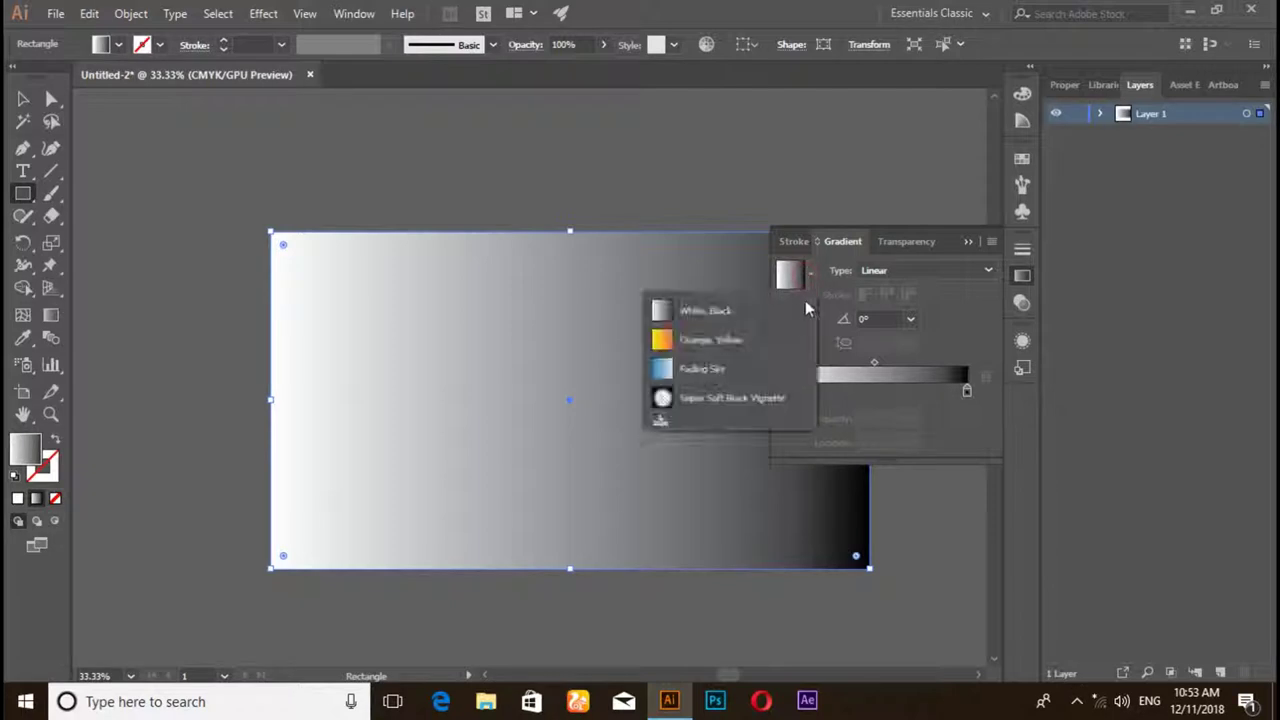
click(738, 346)
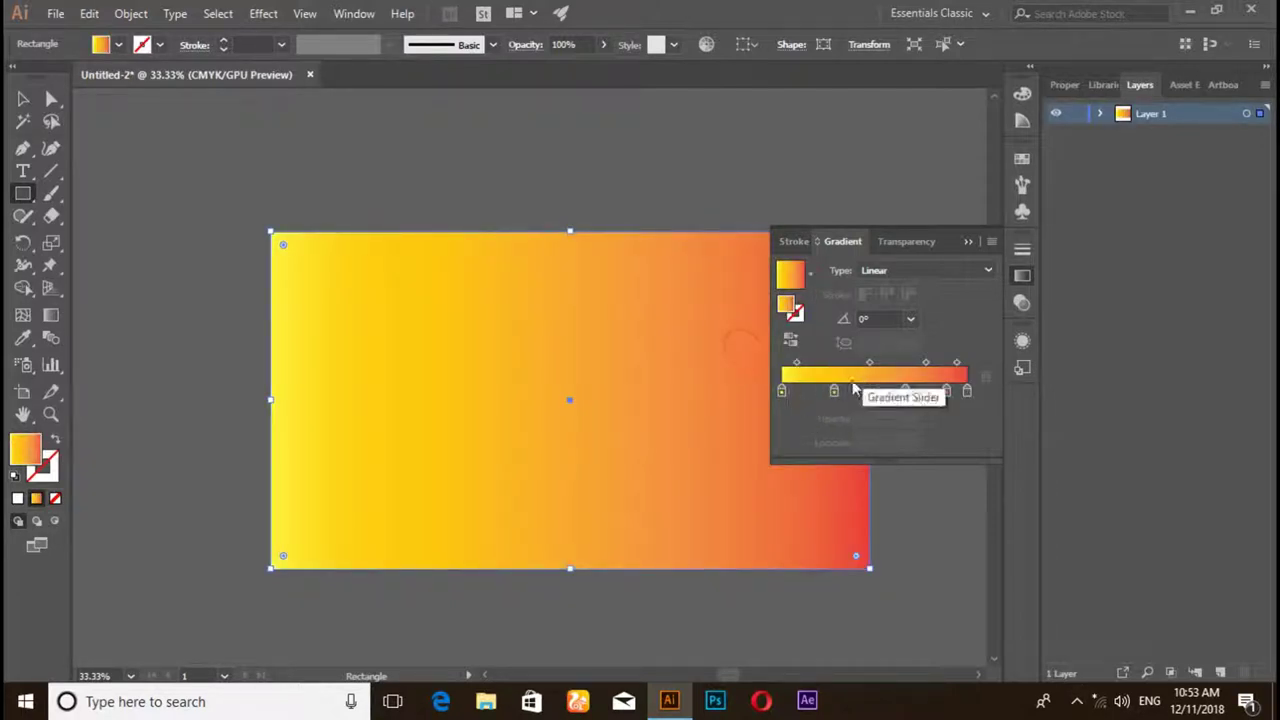
- Drag the three middle stops off the slider, leaving a yellow-to-red gradient
drag(834, 391, 880, 426)
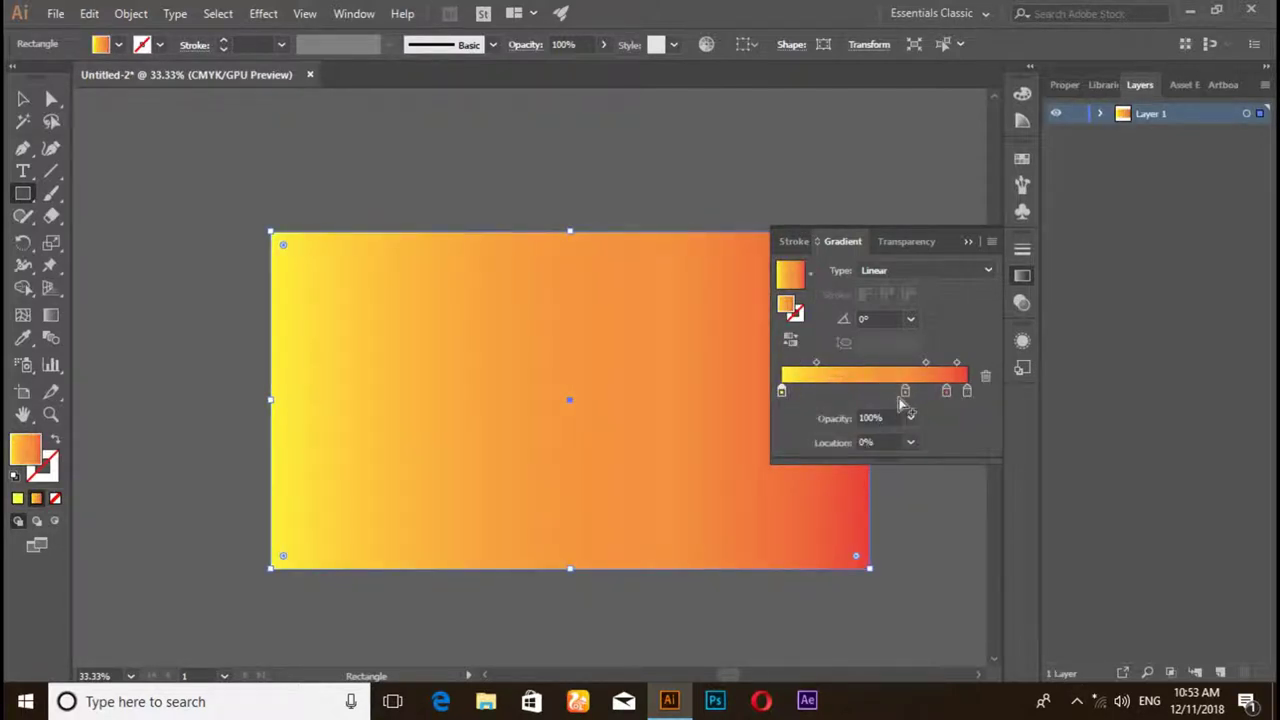
drag(905, 391, 925, 435)
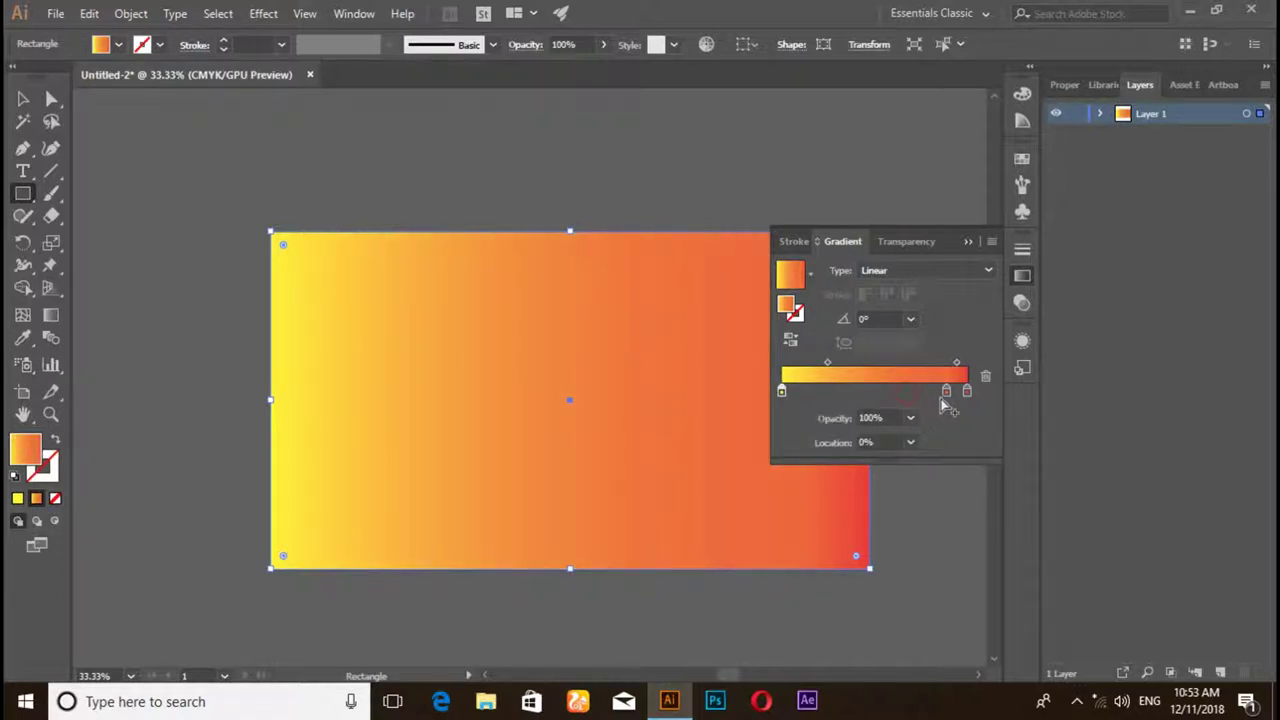
drag(946, 392, 945, 438)
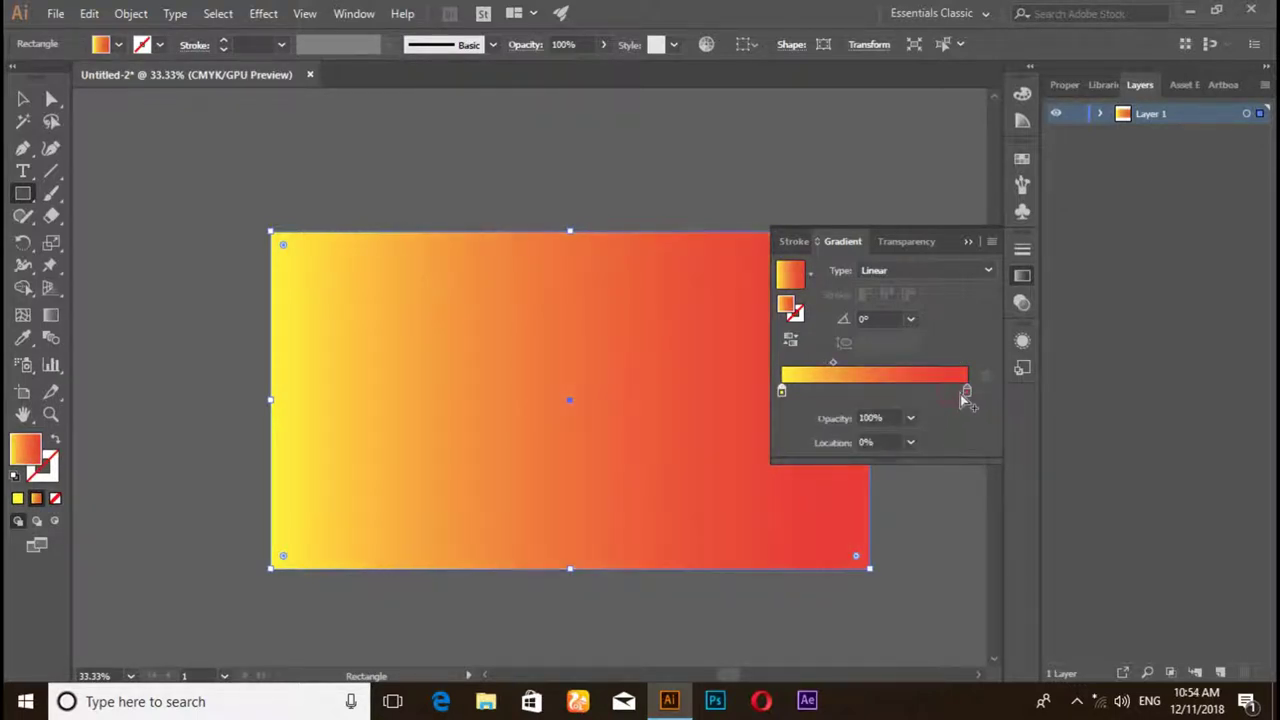
- Recolour the red end stop to a soft orange by editing its cyan, magenta and yellow values
double_click(968, 392)
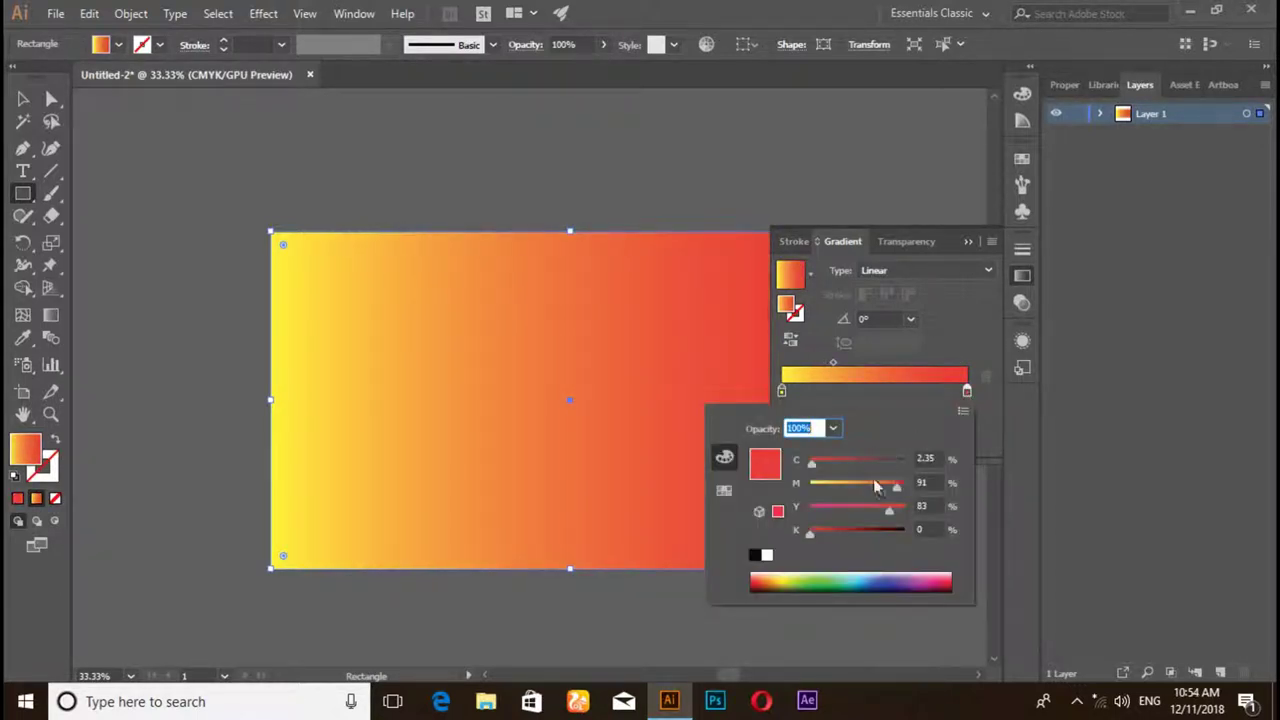
double_click(928, 458)
text(0)
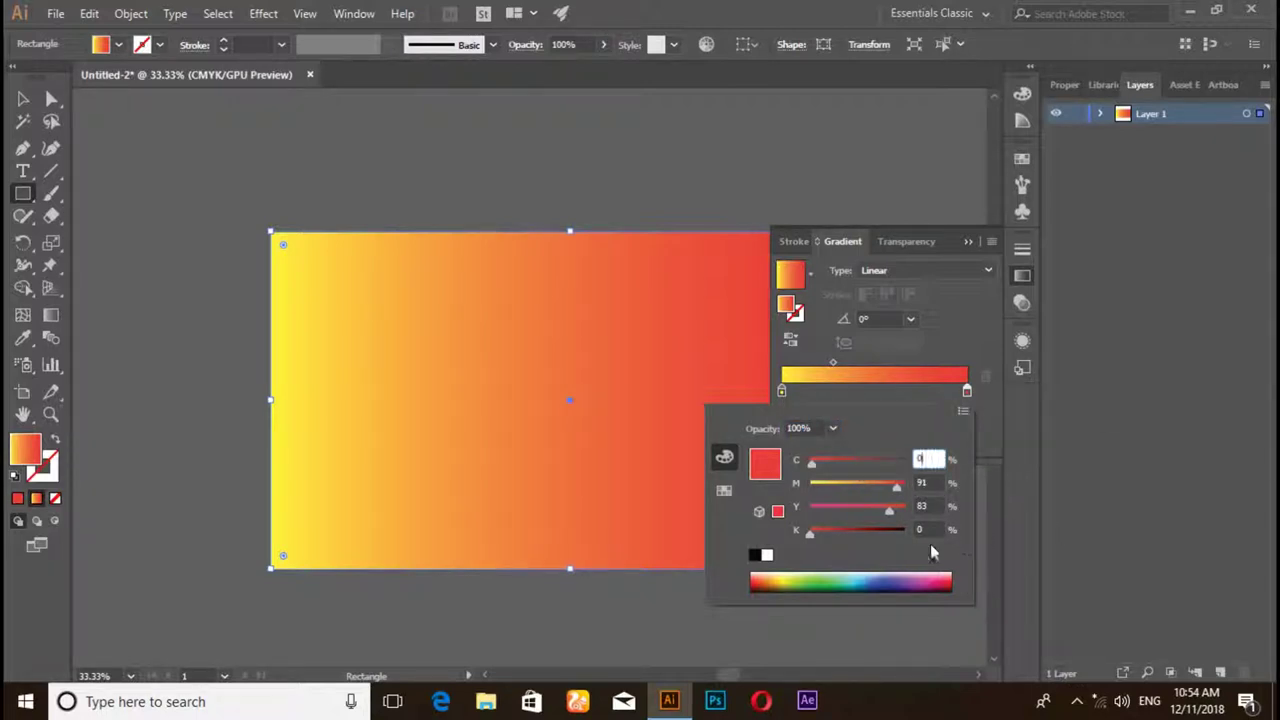
double_click(935, 483)
text(4)
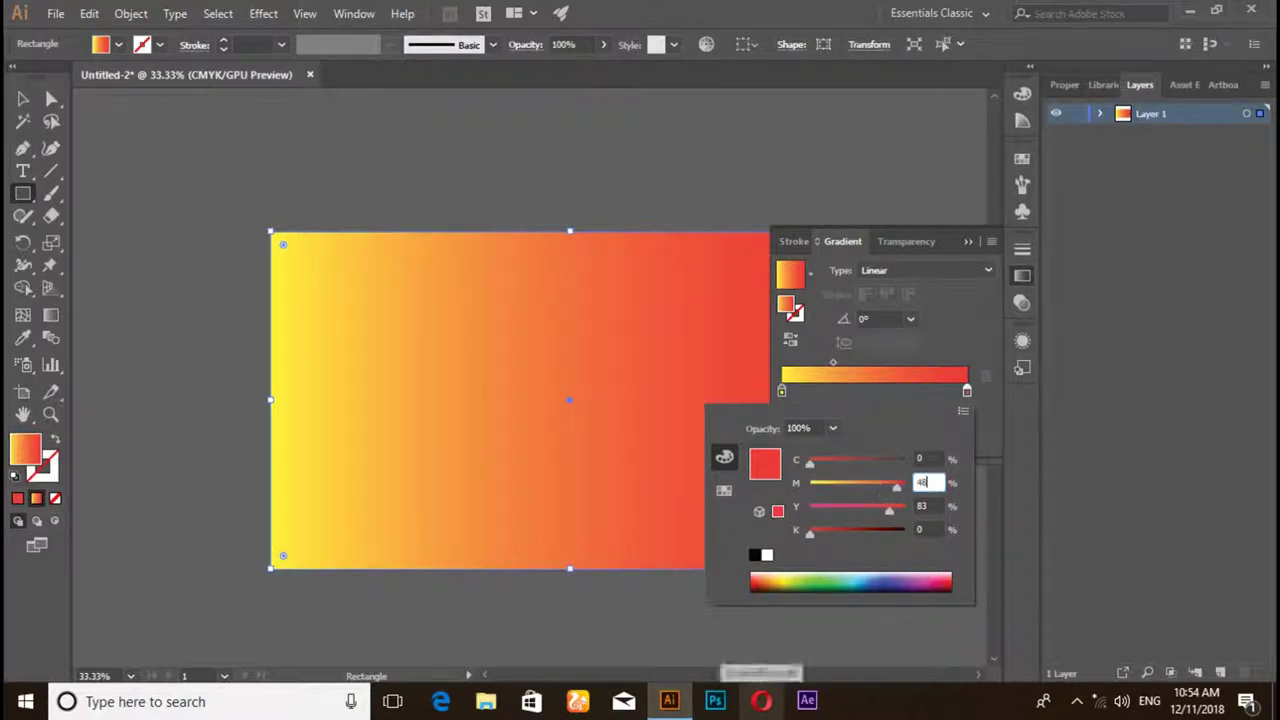
text(8)
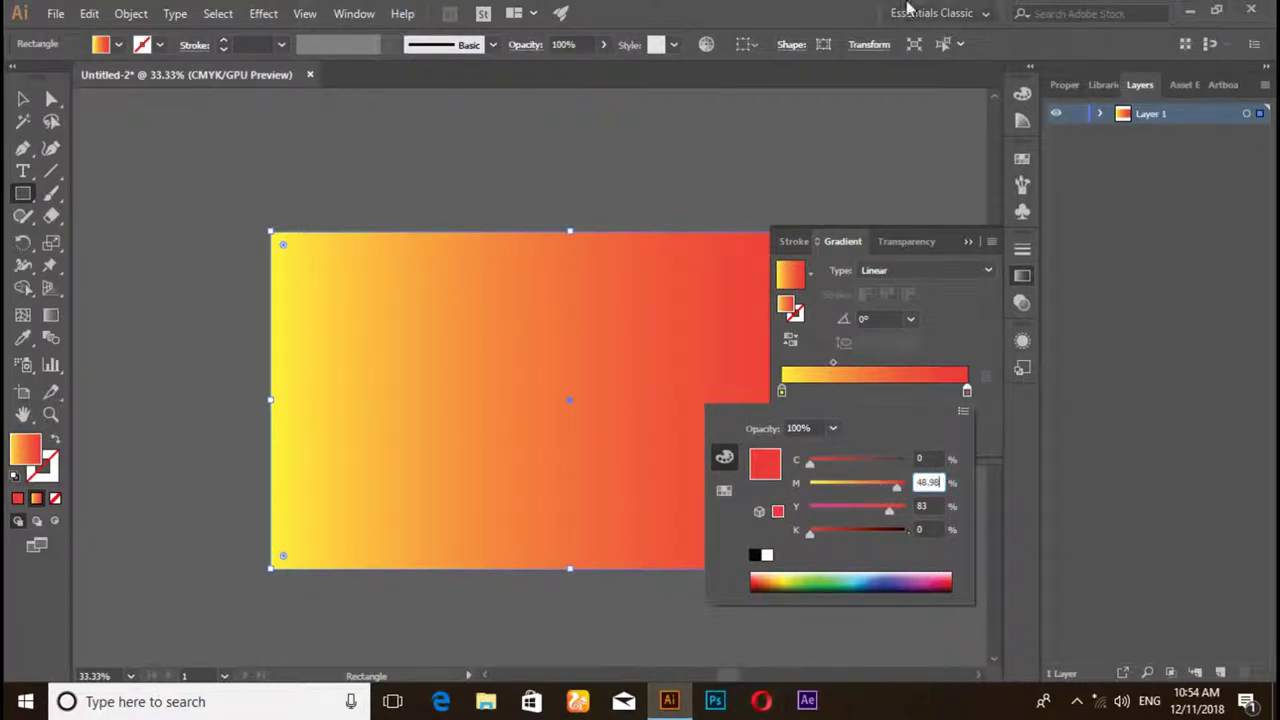
key(Tab)
text(62.12)
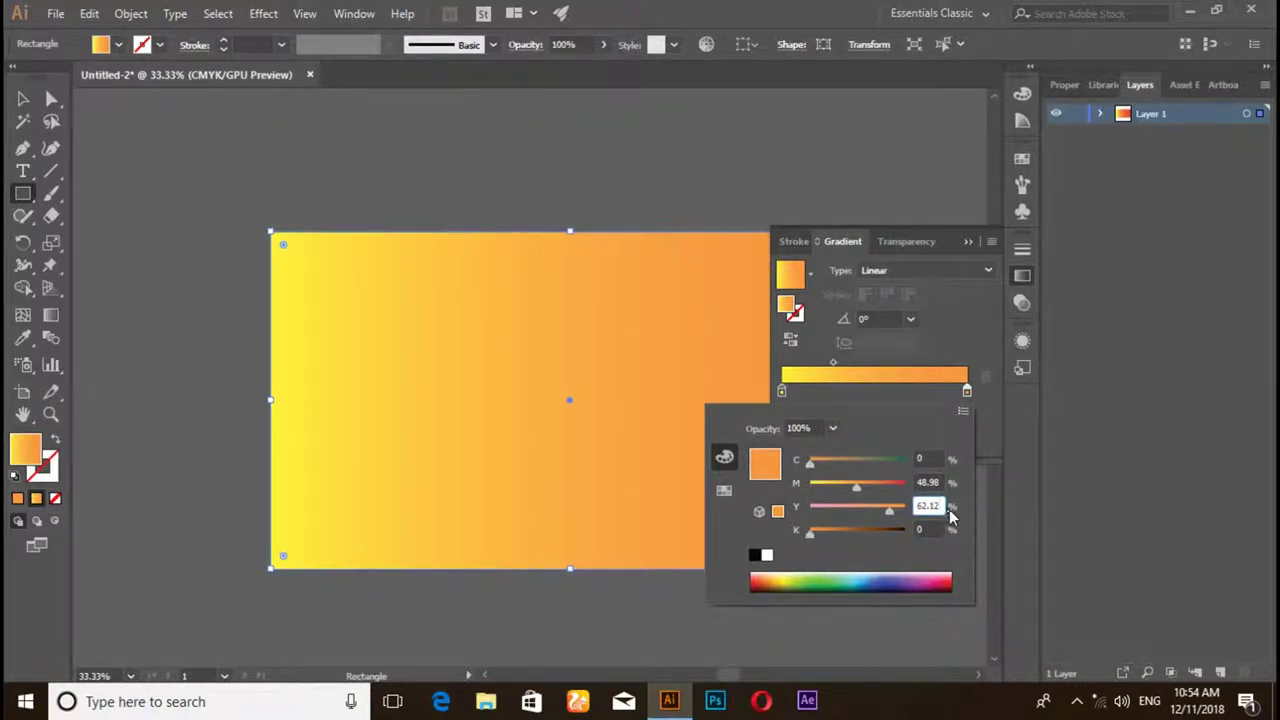
click(935, 530)
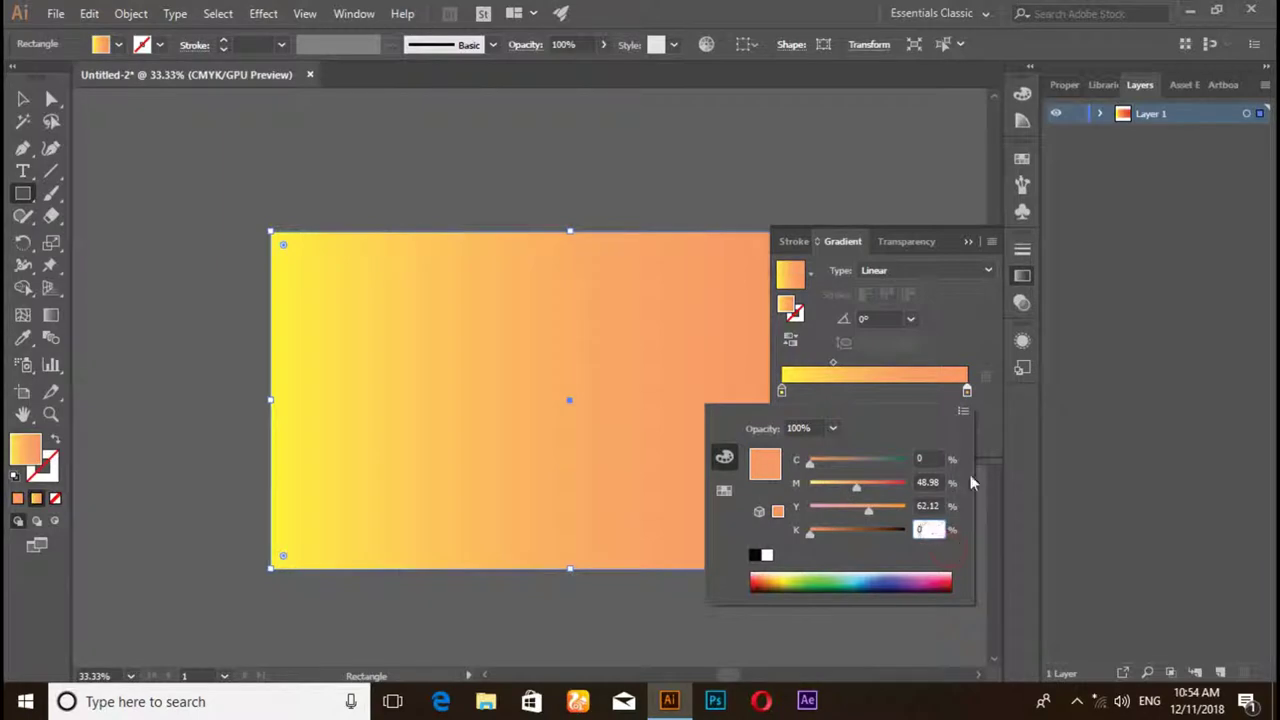
click(967, 390)
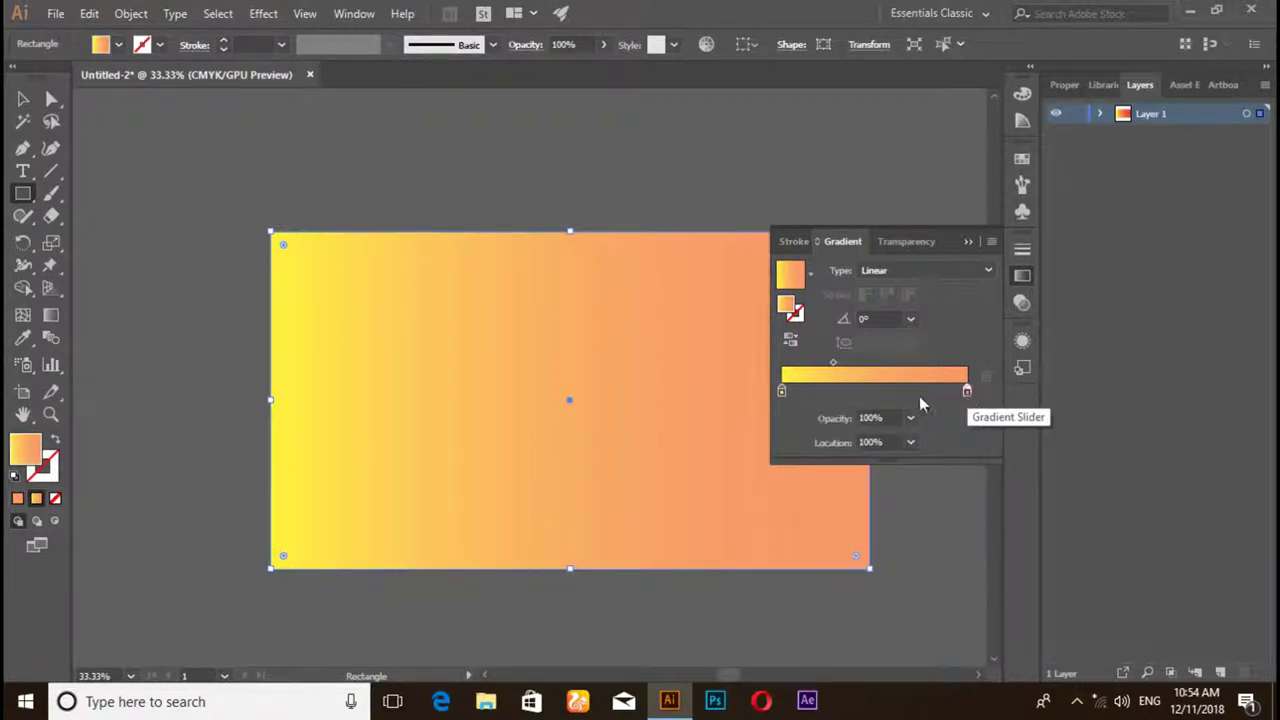
- Set the yellow start stop's magenta to 12.94 and move on to yellow 36.47
double_click(781, 390)
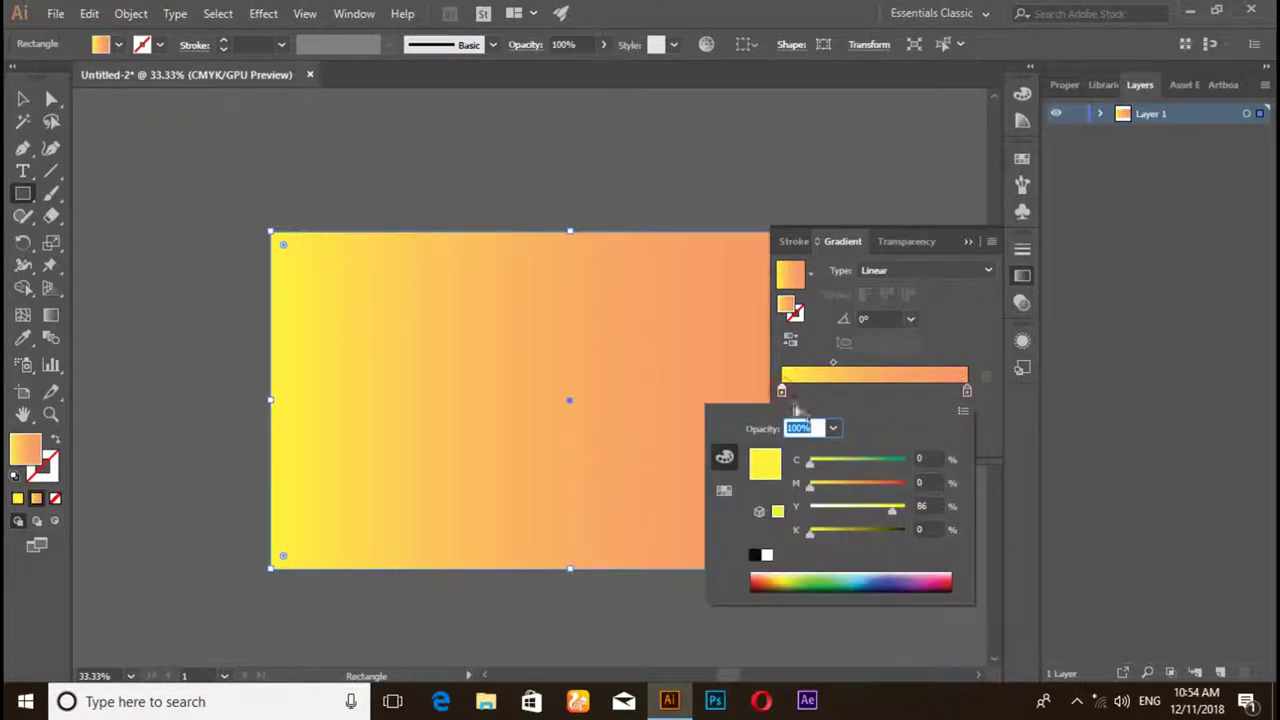
click(930, 483)
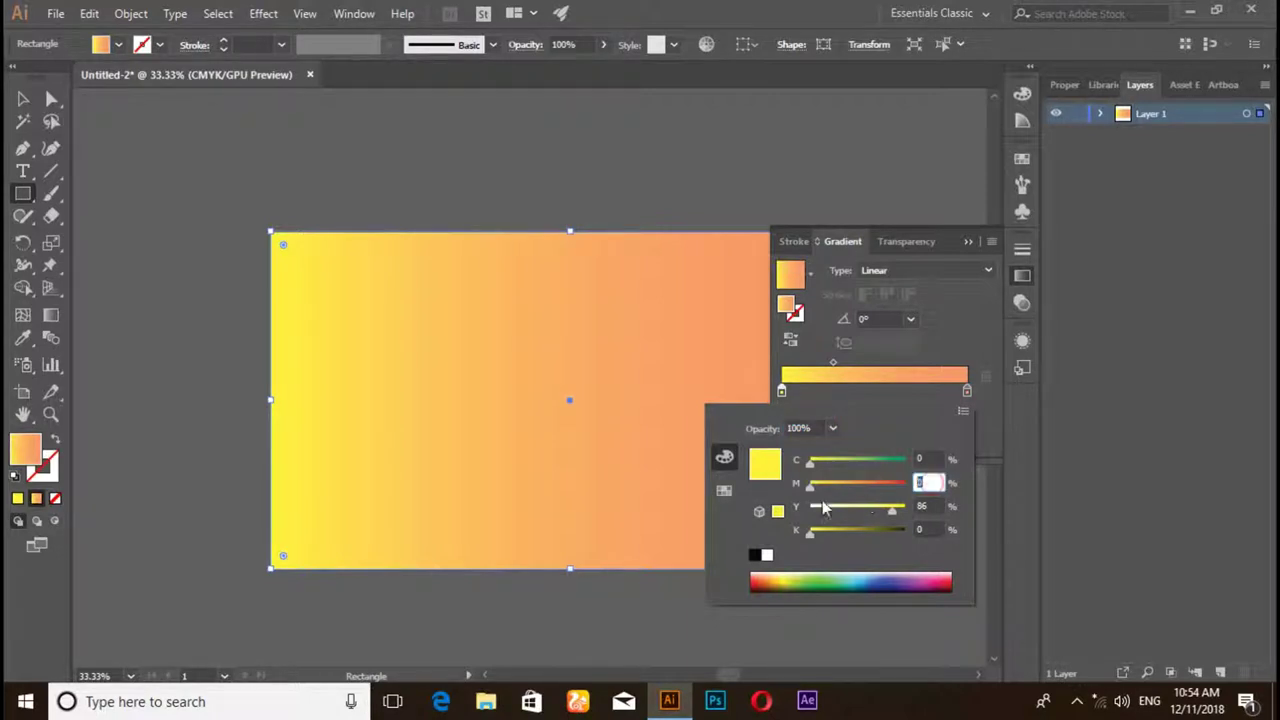
text(2)
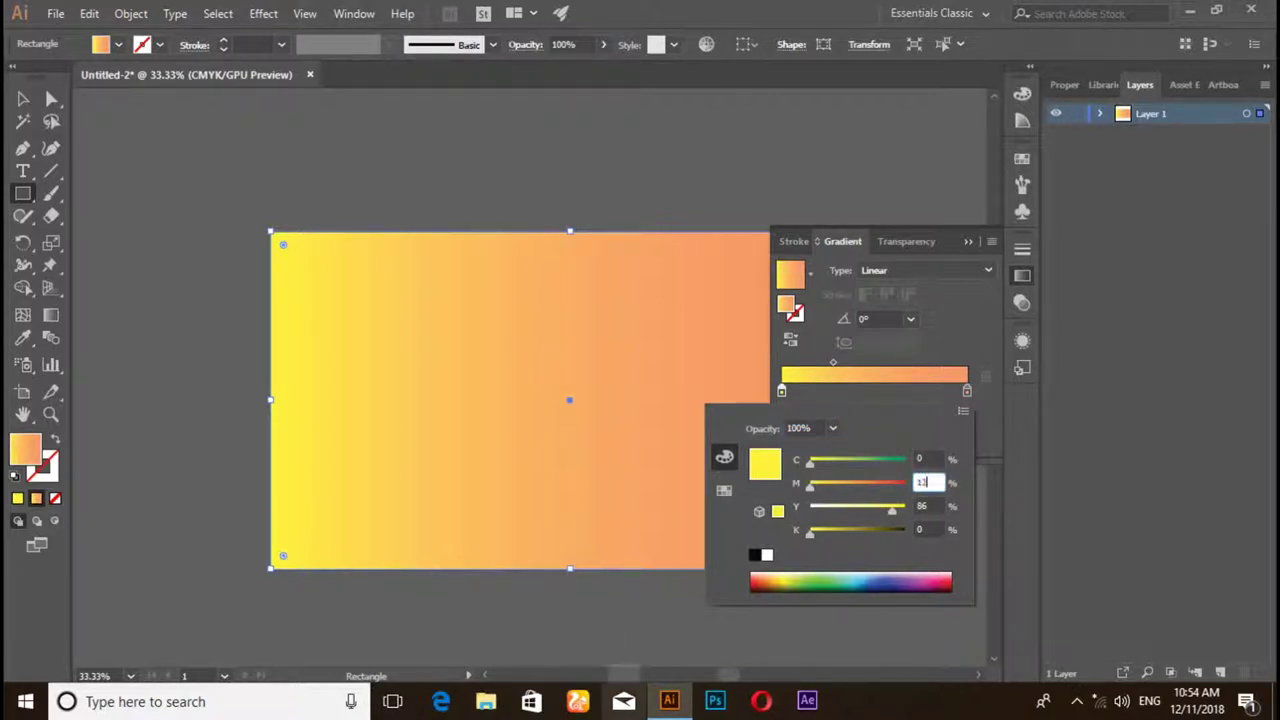
text(.5)
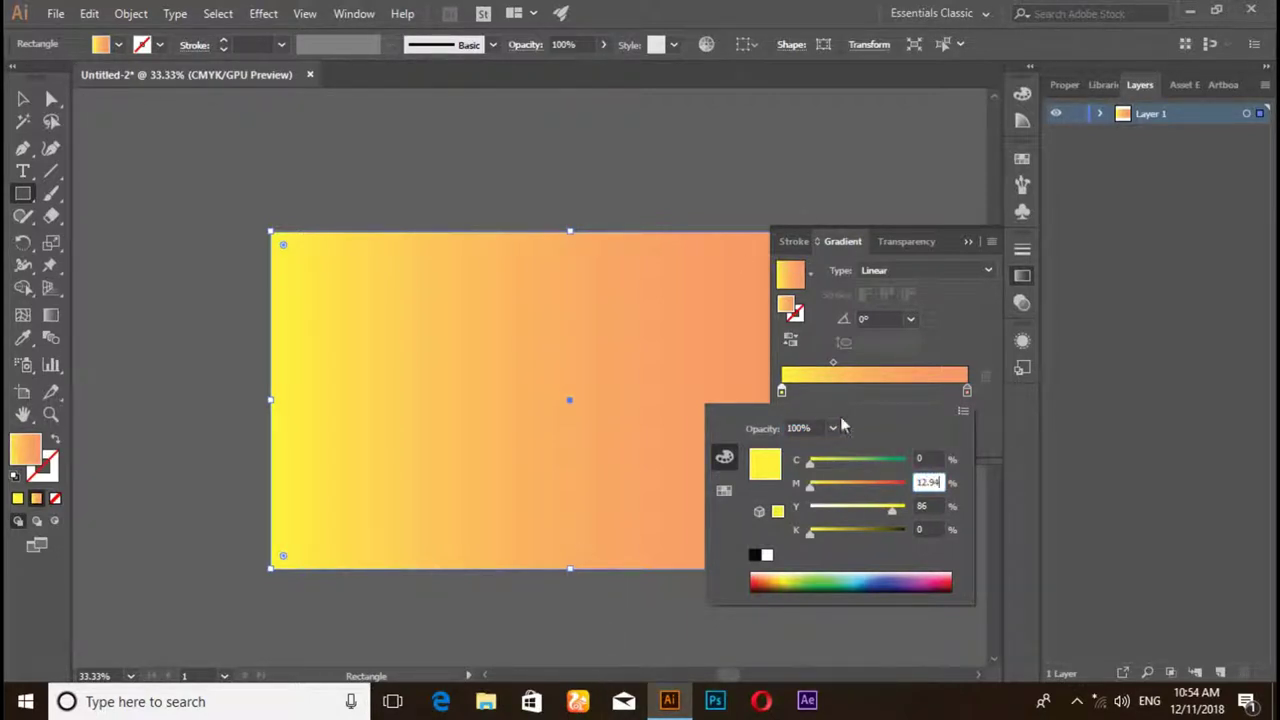
key(Tab)
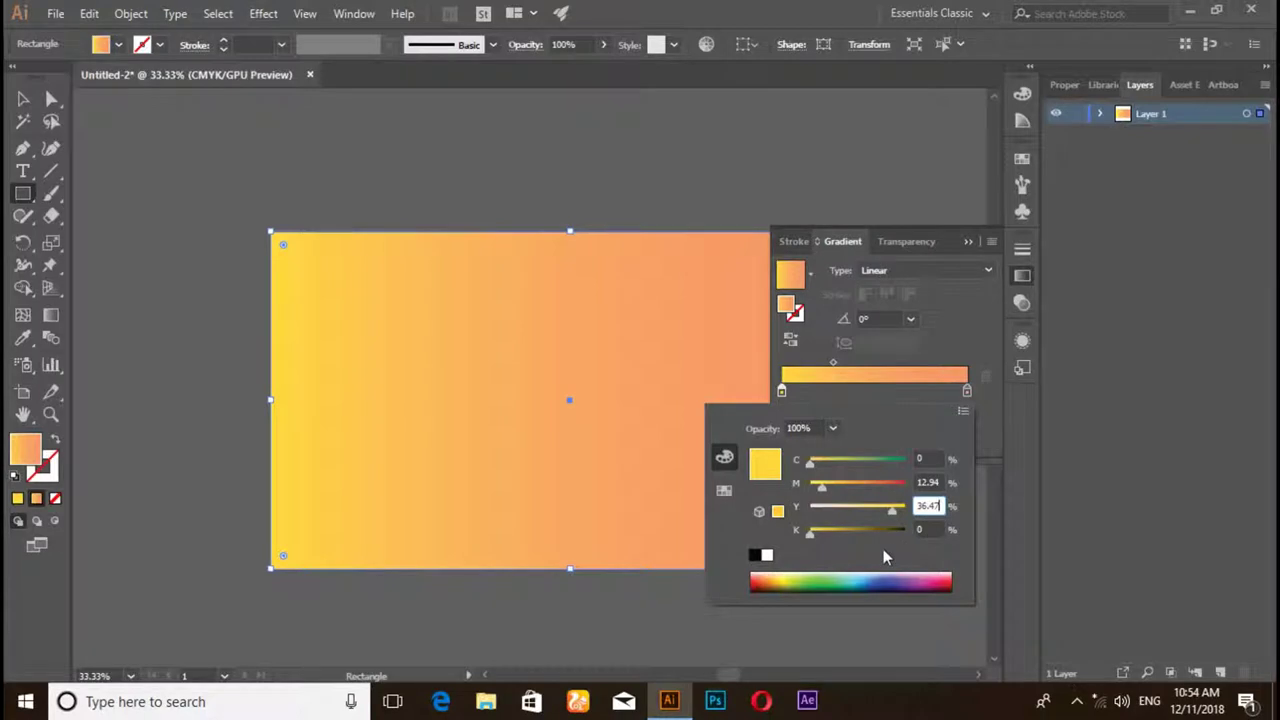
- Apply the peach start colour and switch the gradient type to Radial
click(912, 347)
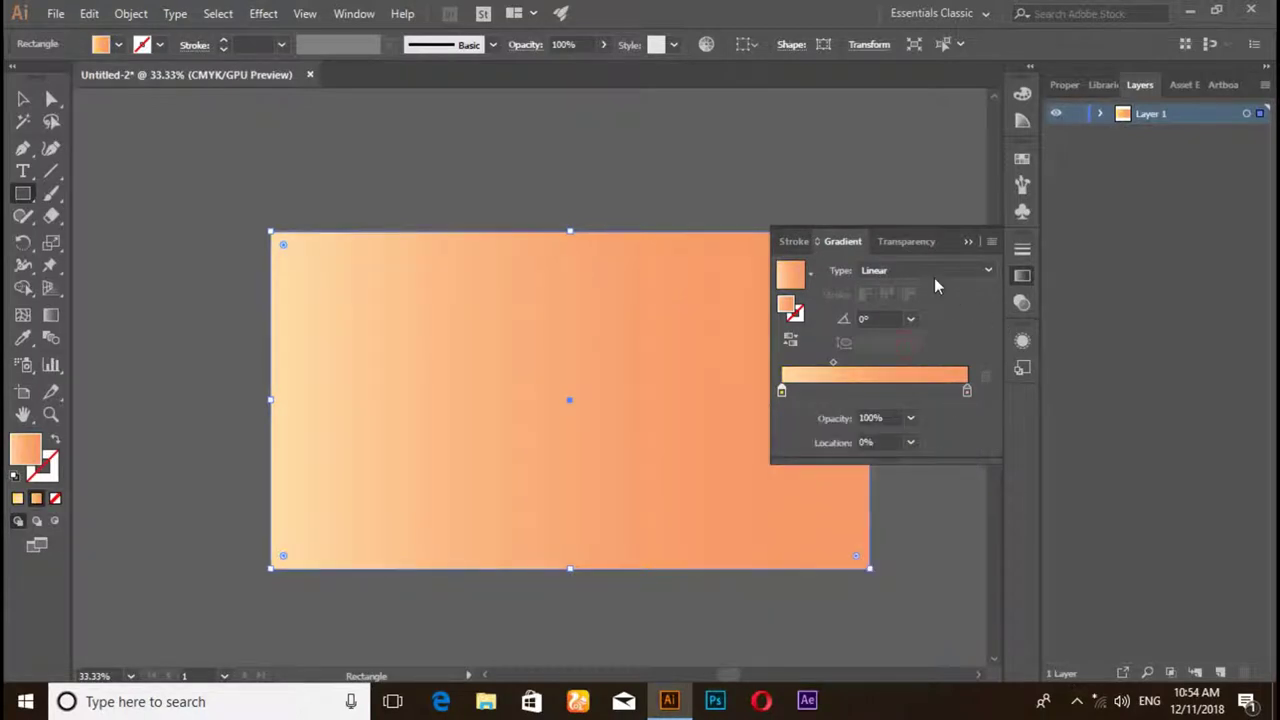
click(932, 275)
click(907, 308)
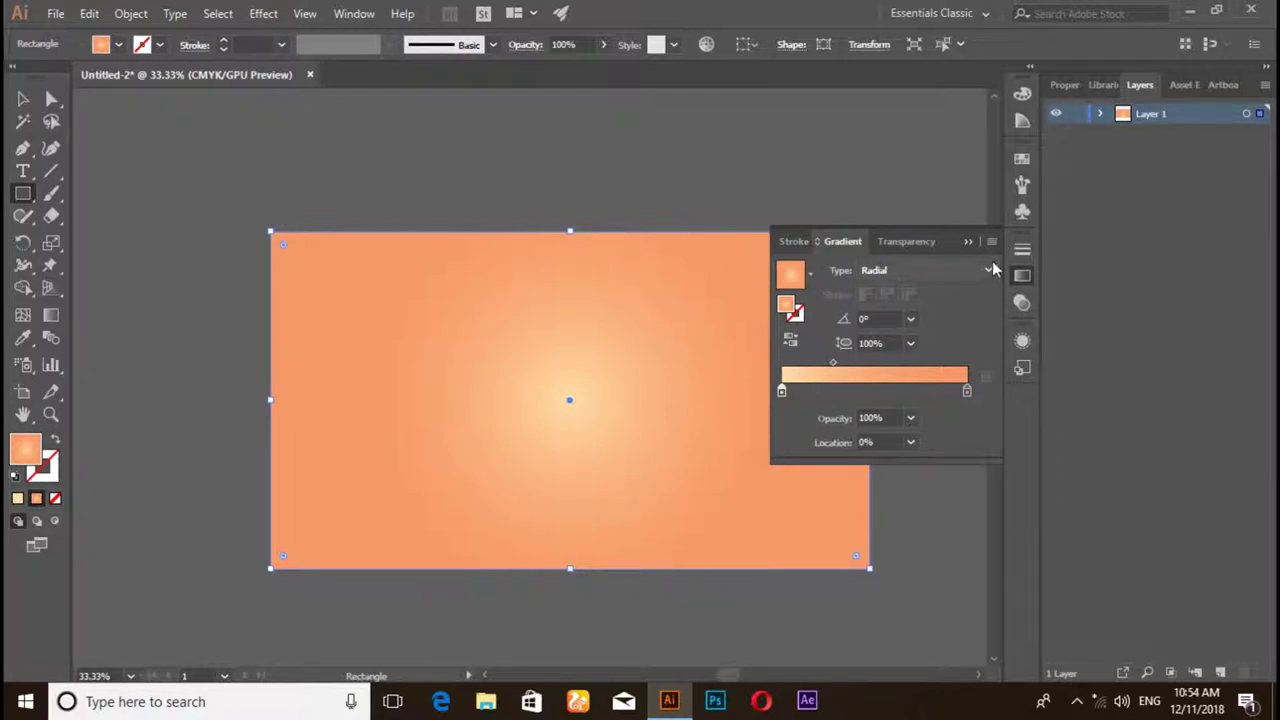
click(967, 242)
- Hide the background rectangle inside Layer 1
click(1100, 114)
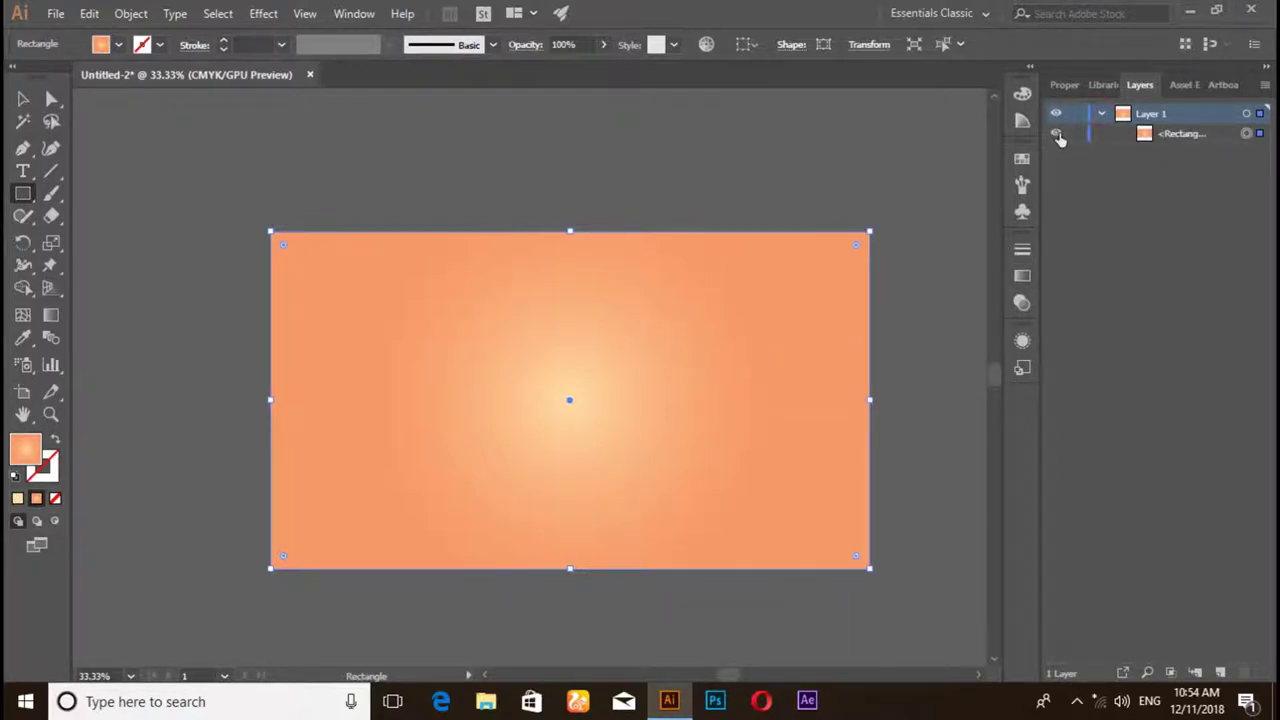
click(1056, 134)
click(1101, 114)
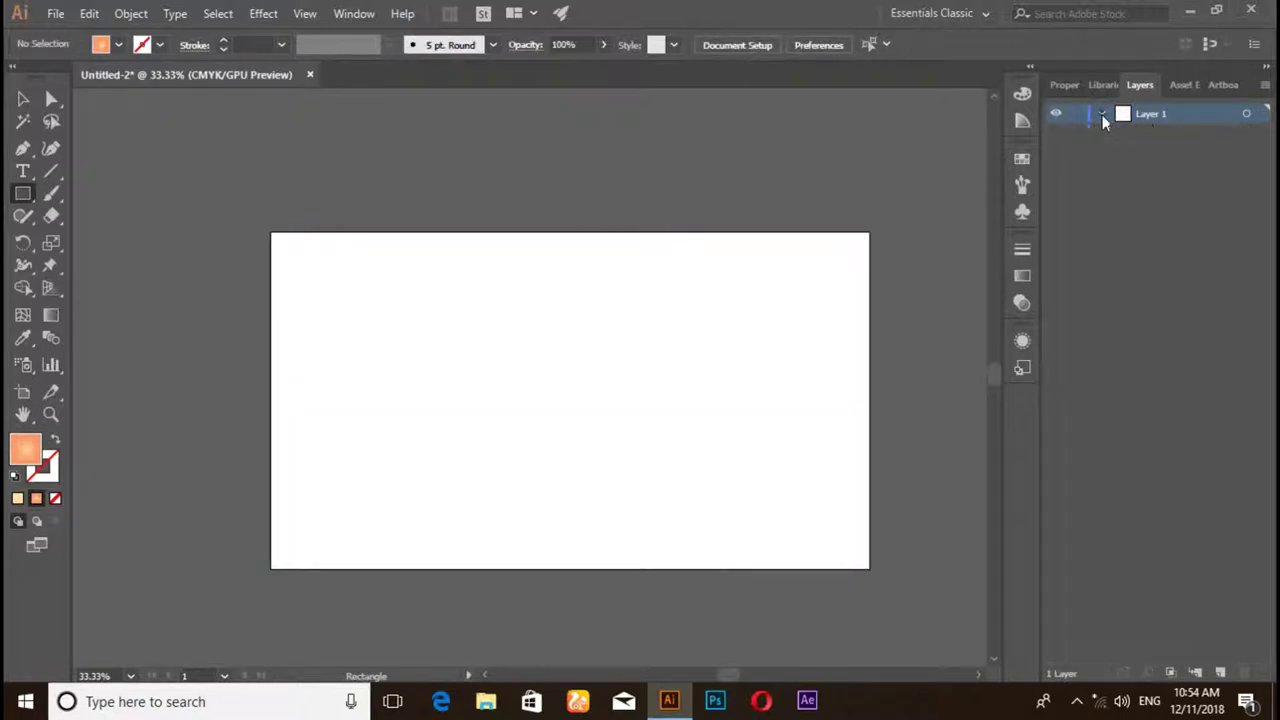
- On a new Layer 2, create a star with added points and enlarge it around its centre
click(1220, 673)
drag(22, 193, 58, 227)
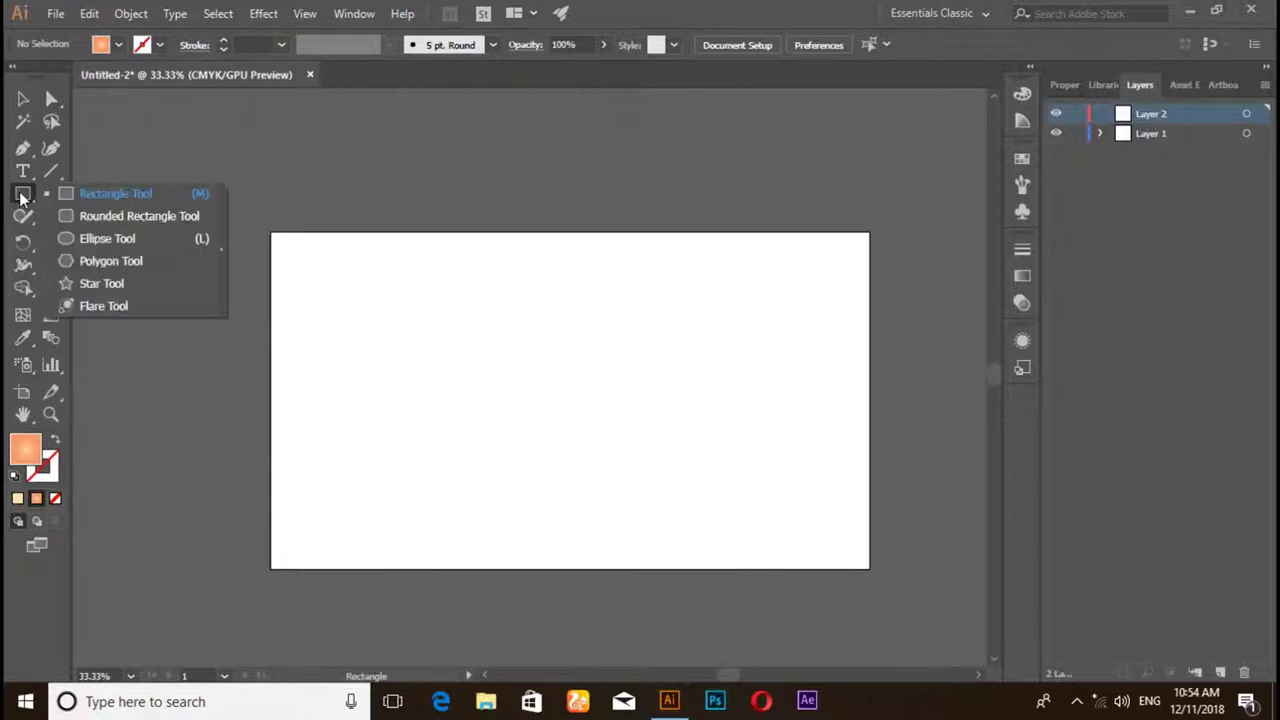
click(91, 285)
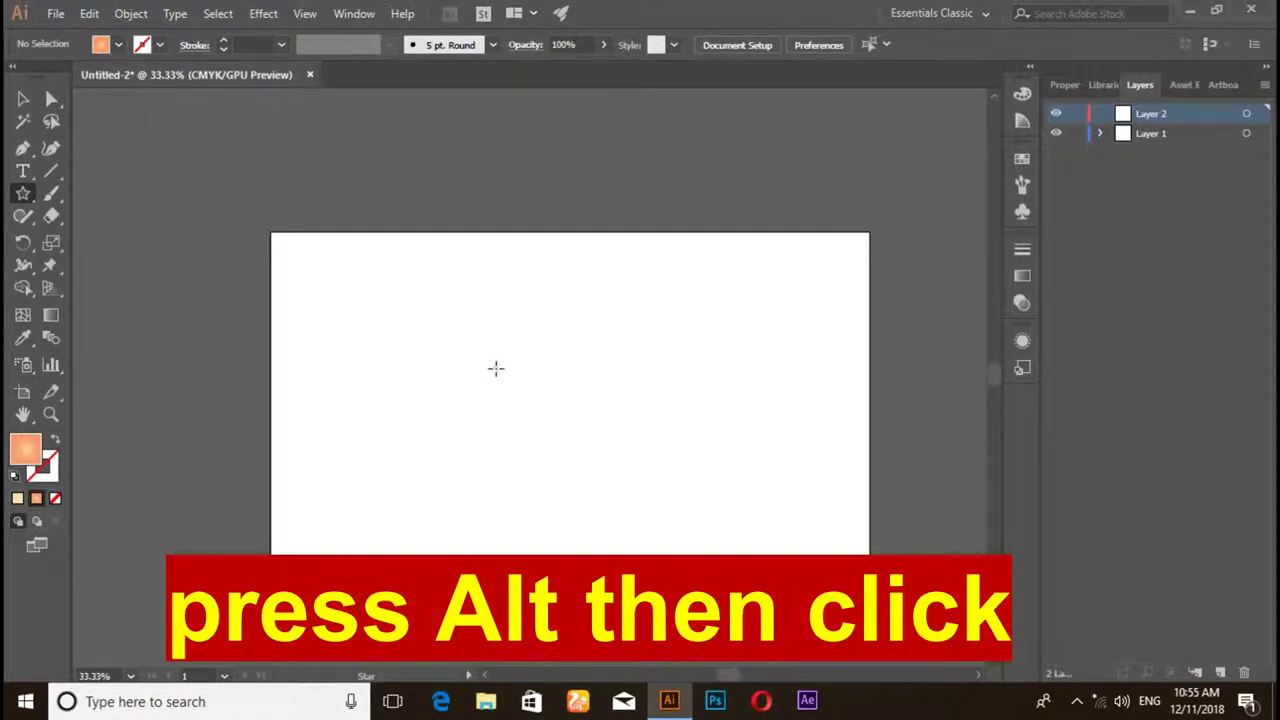
alt+click(496, 369)
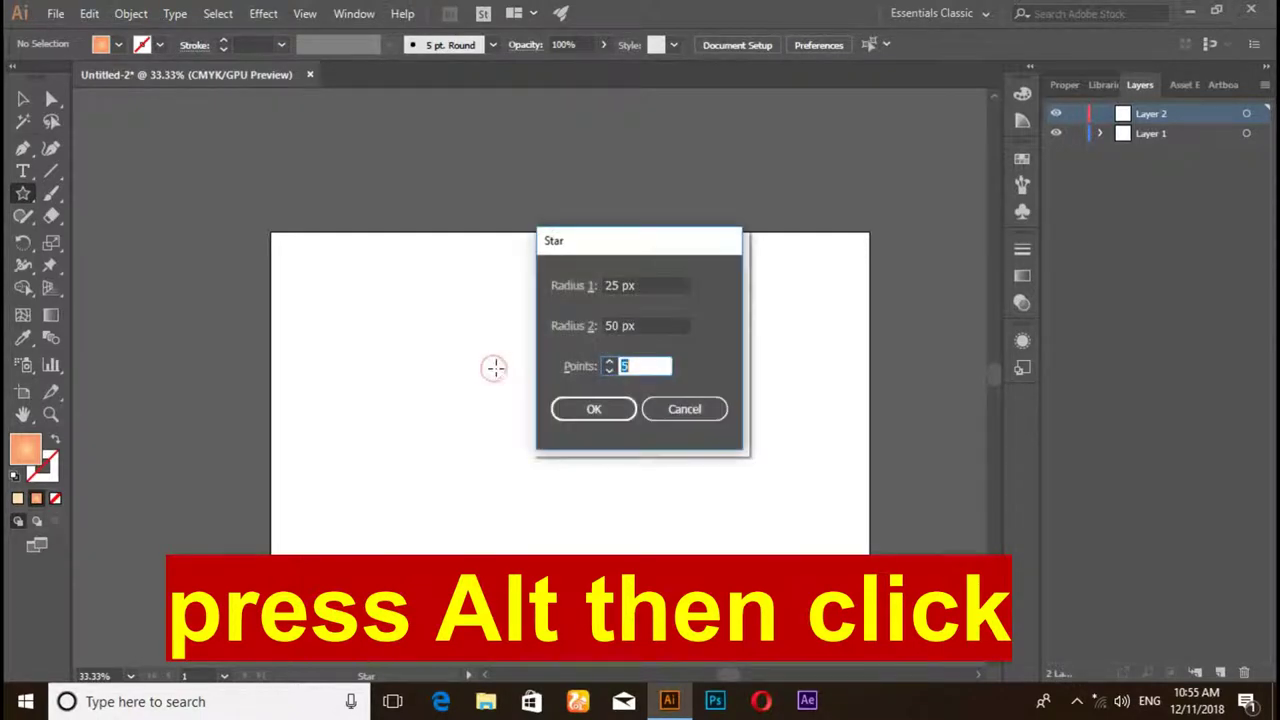
click(609, 364)
click(609, 364)
click(609, 364)
click(609, 364)
click(613, 408)
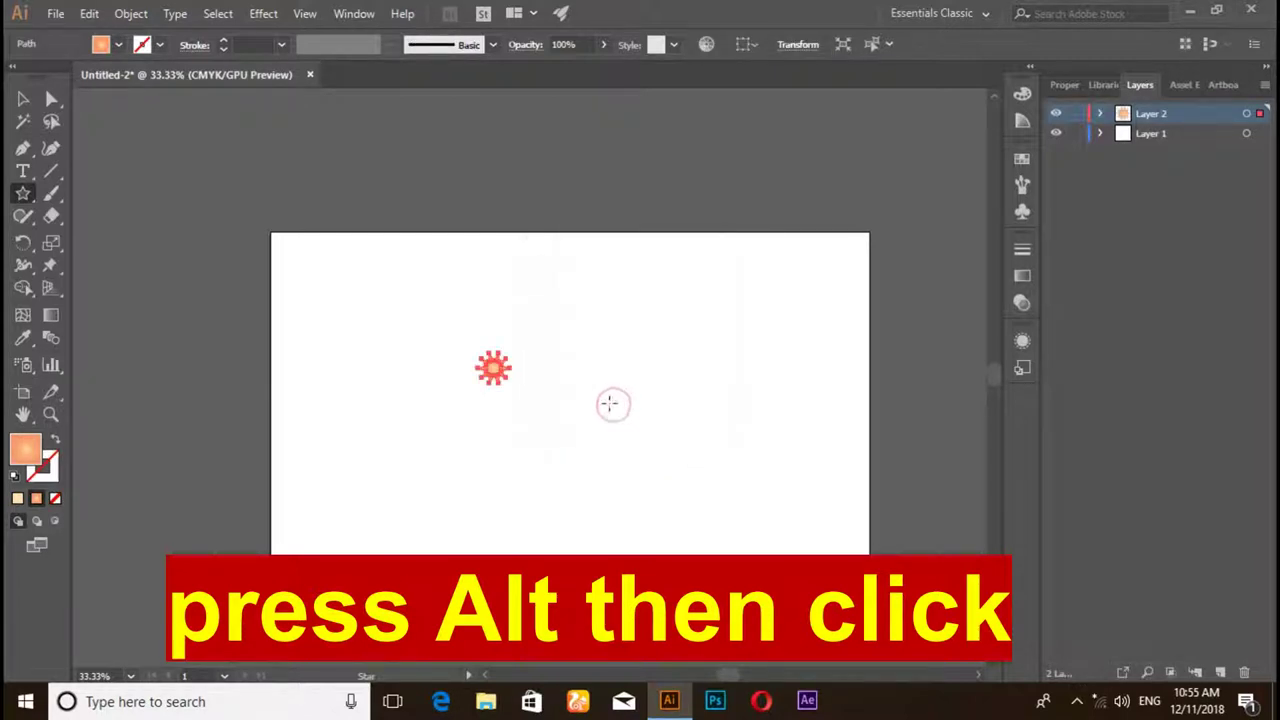
click(23, 99)
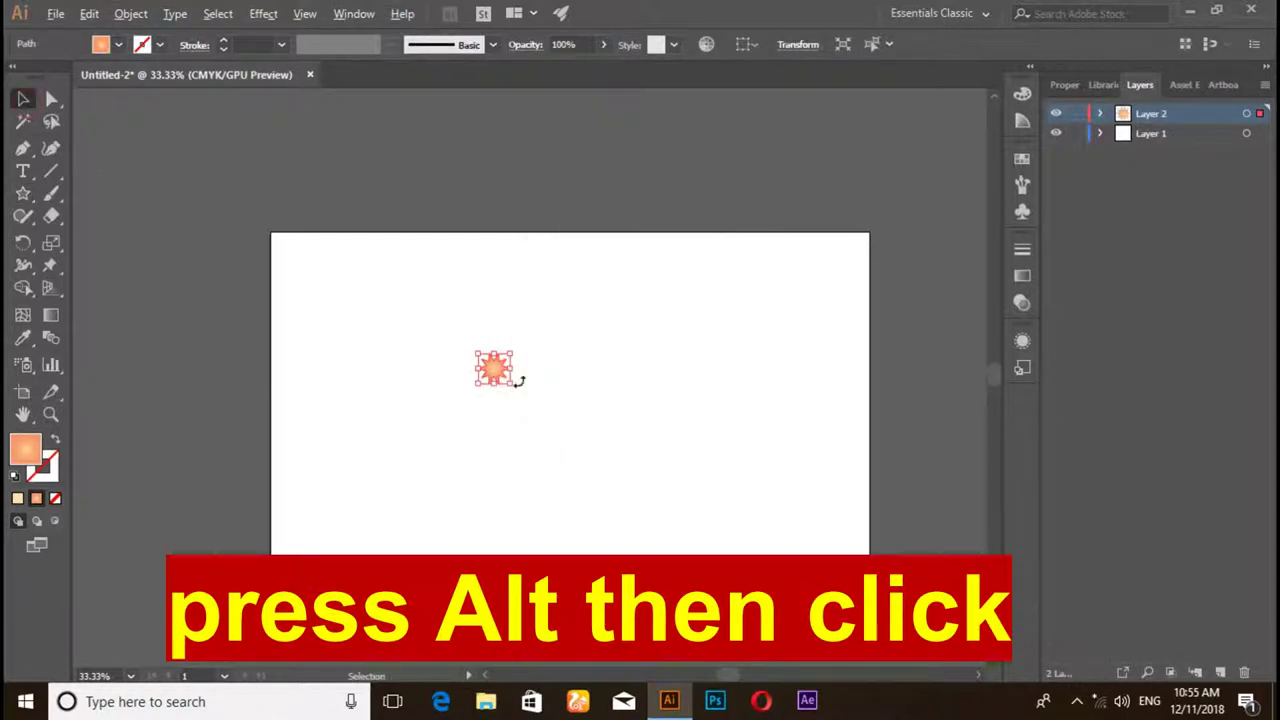
alt+drag(519, 381, 558, 430)
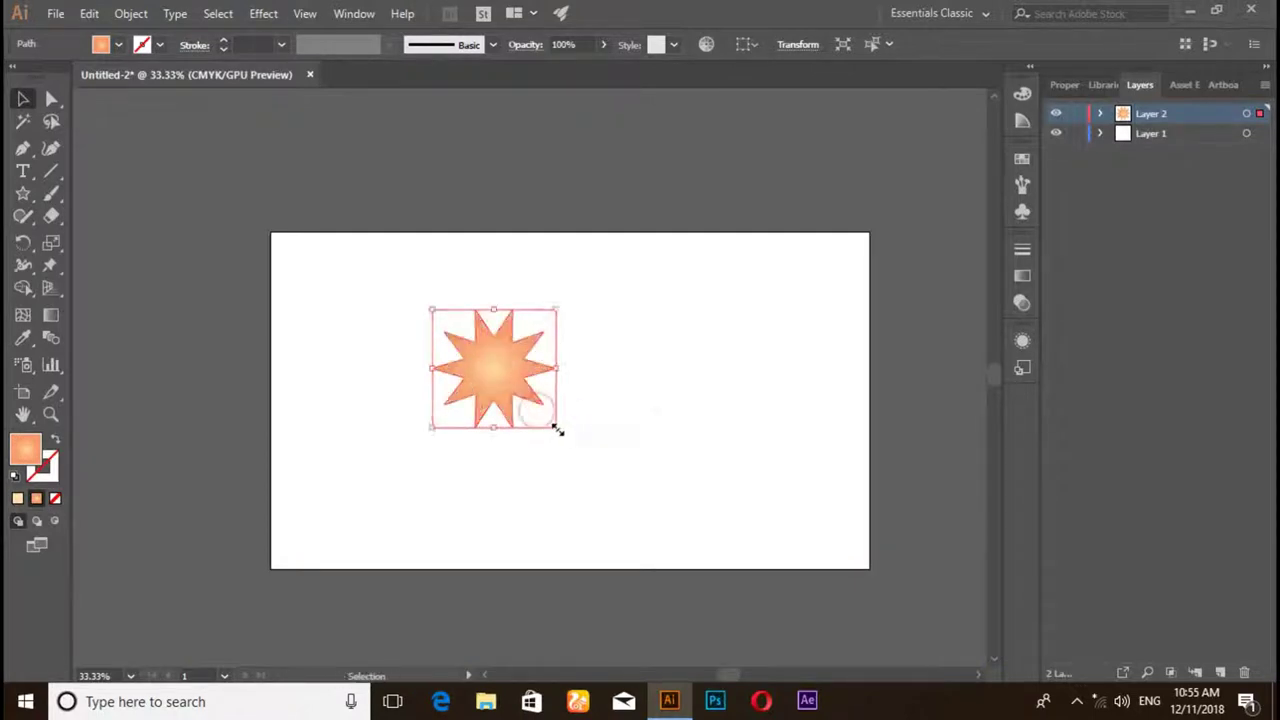
- Round the star's corners to about 16.61 px and set its fill to None
click(51, 99)
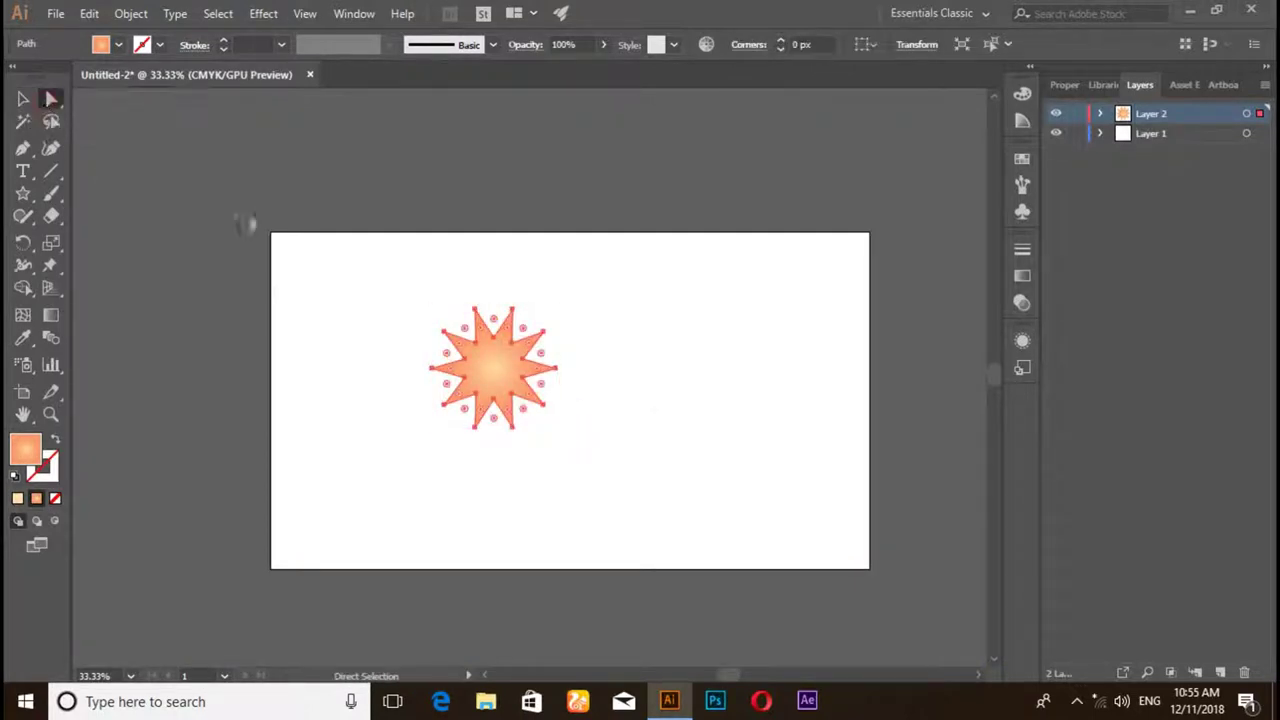
key(ctrl+1)
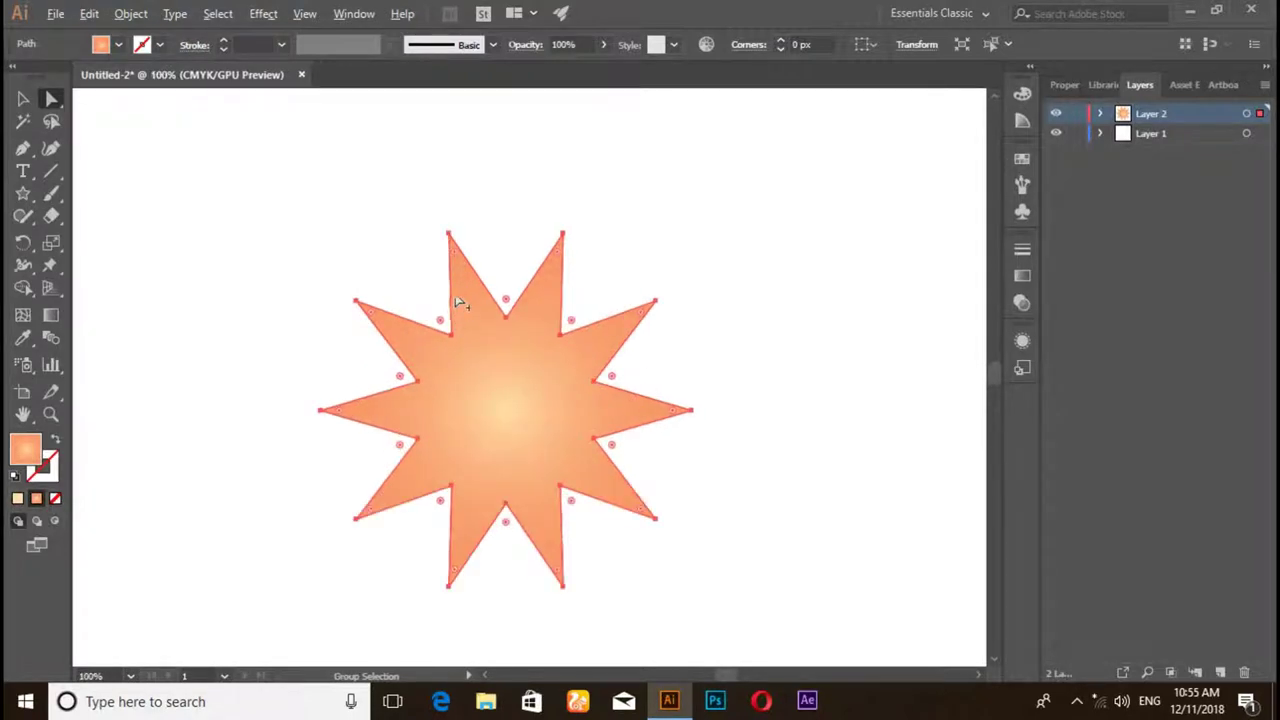
drag(456, 262, 470, 286)
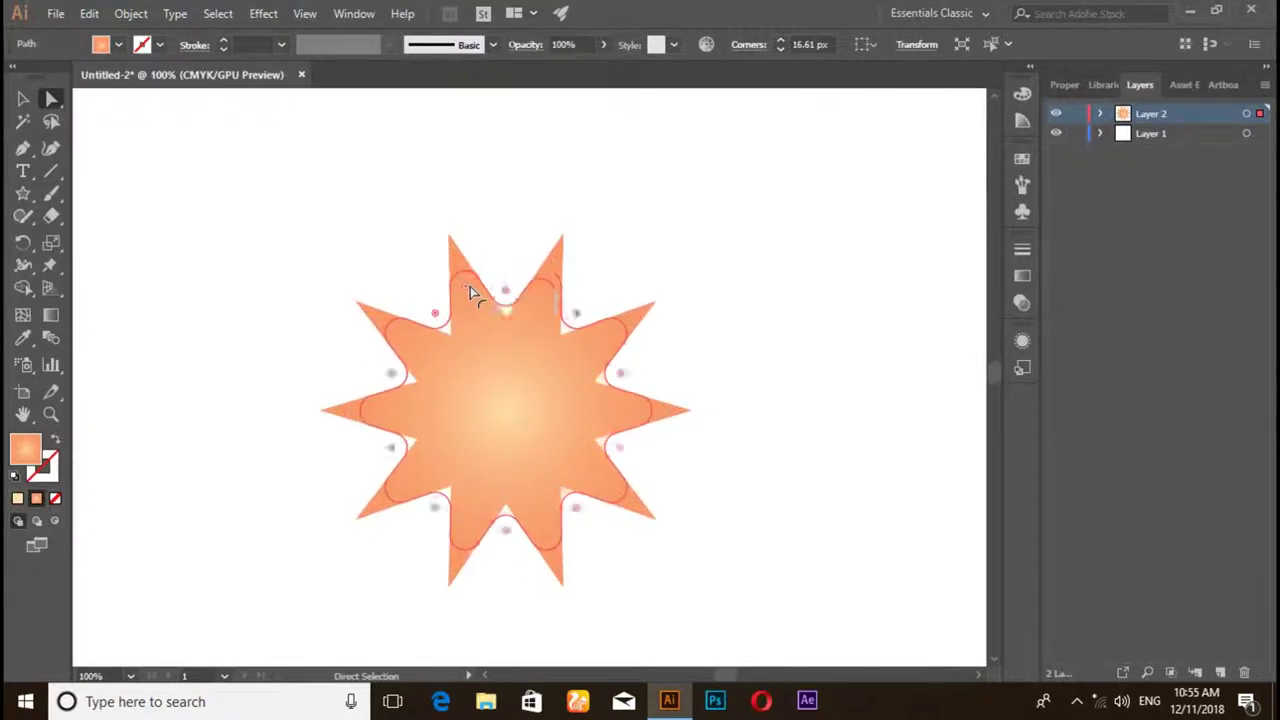
click(30, 500)
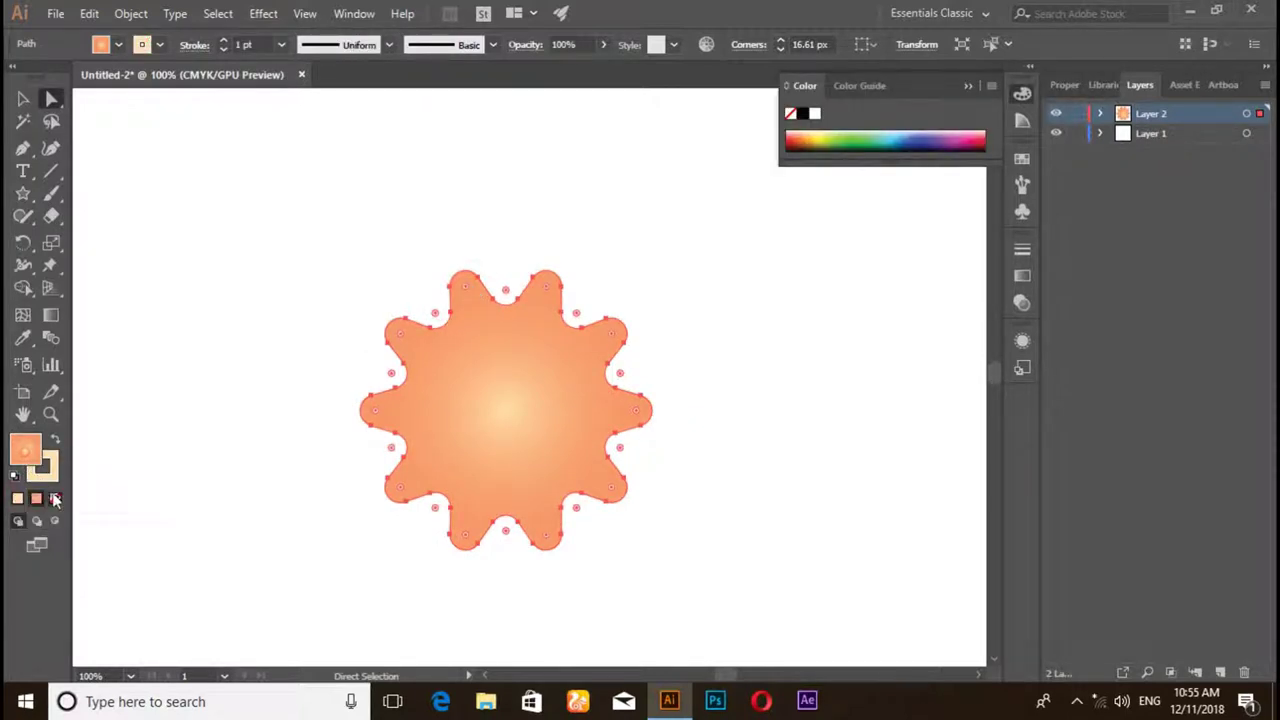
click(55, 499)
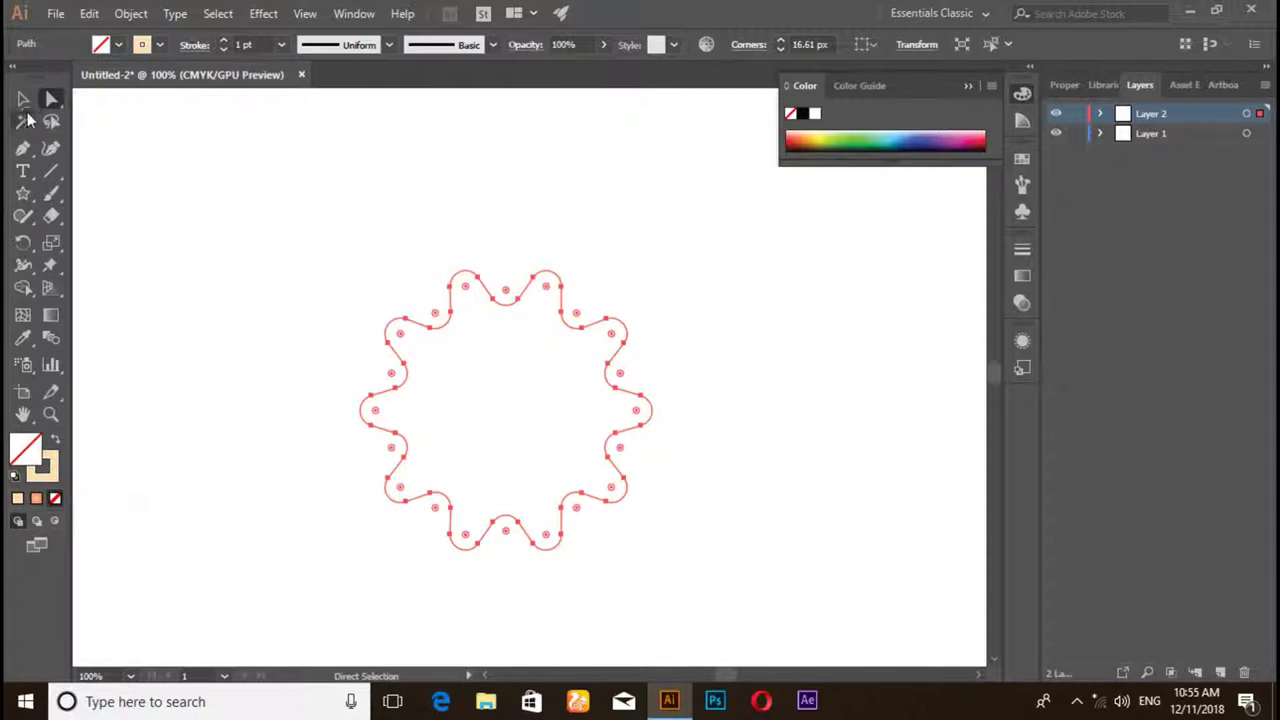
- Raise the wavy outline's stroke weight to 4 pt and reselect the path
click(222, 40)
click(22, 98)
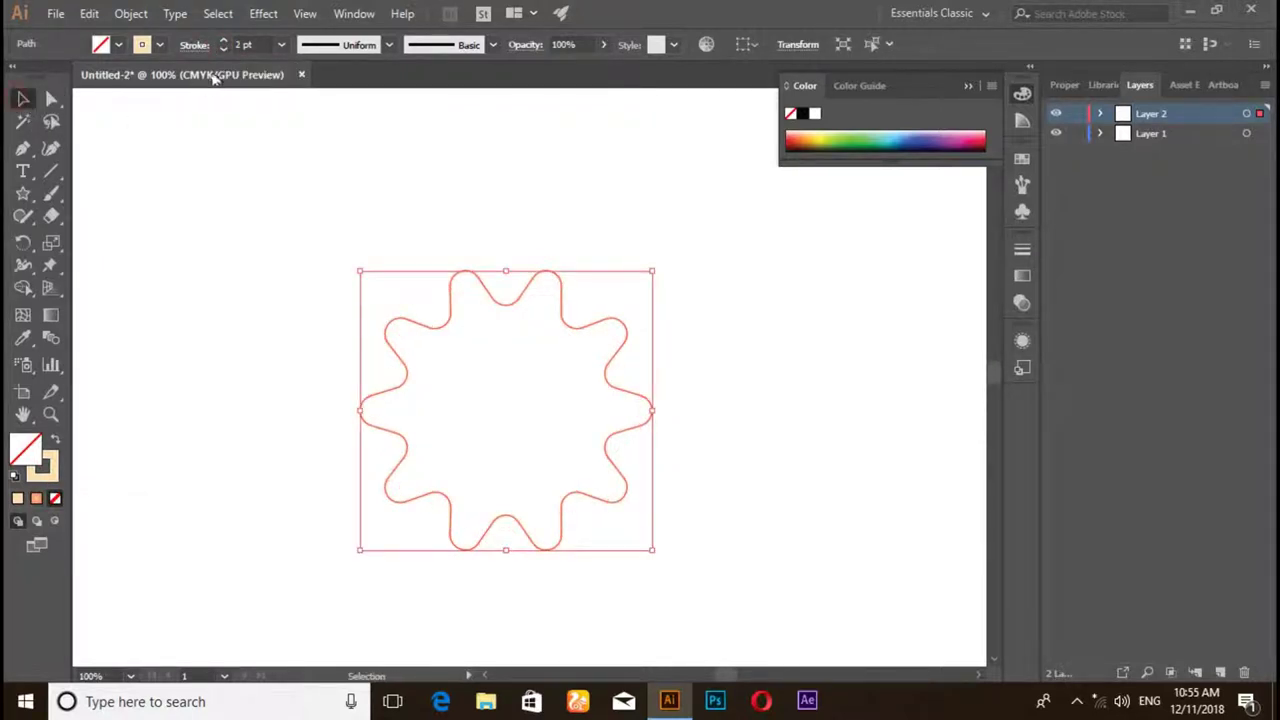
click(253, 226)
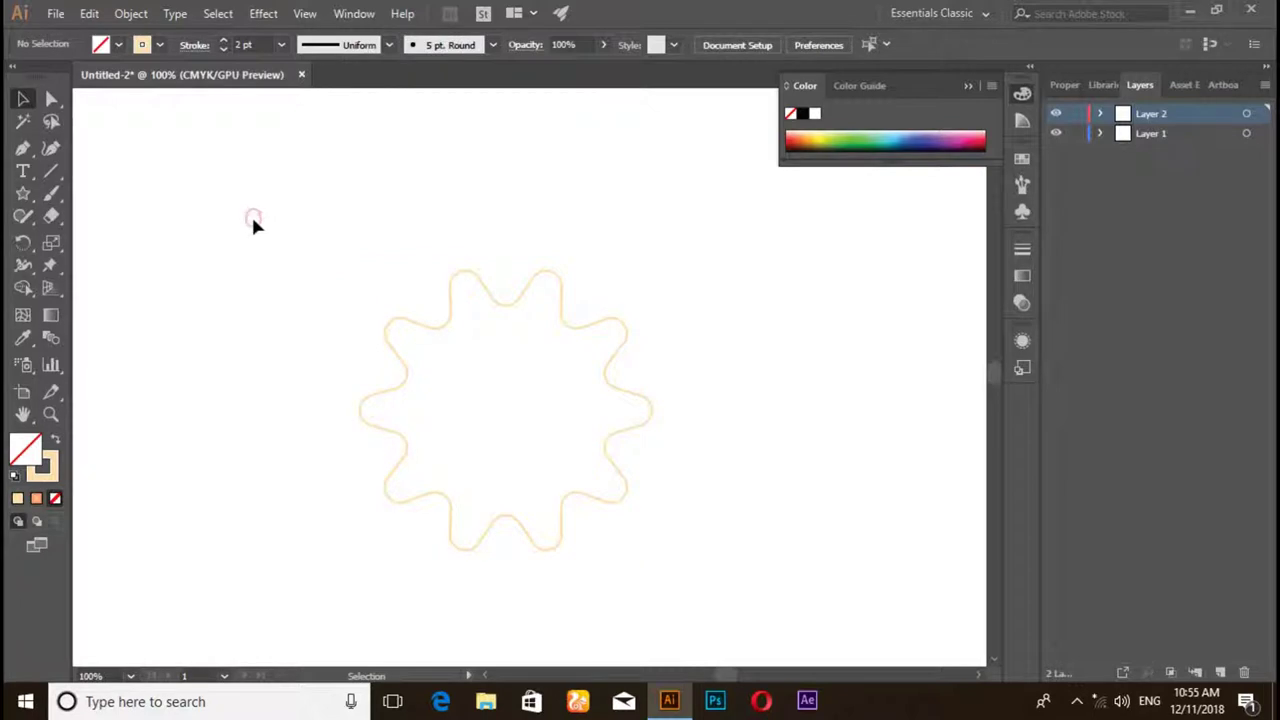
click(420, 333)
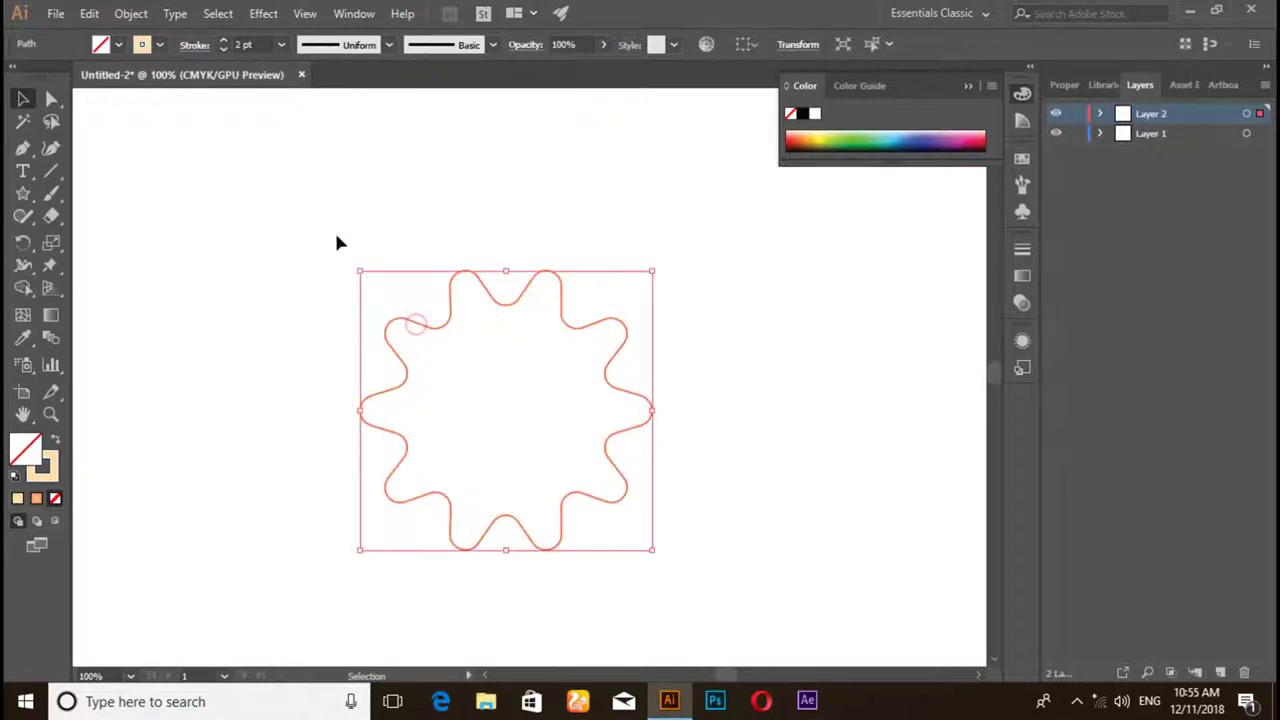
click(224, 43)
click(230, 212)
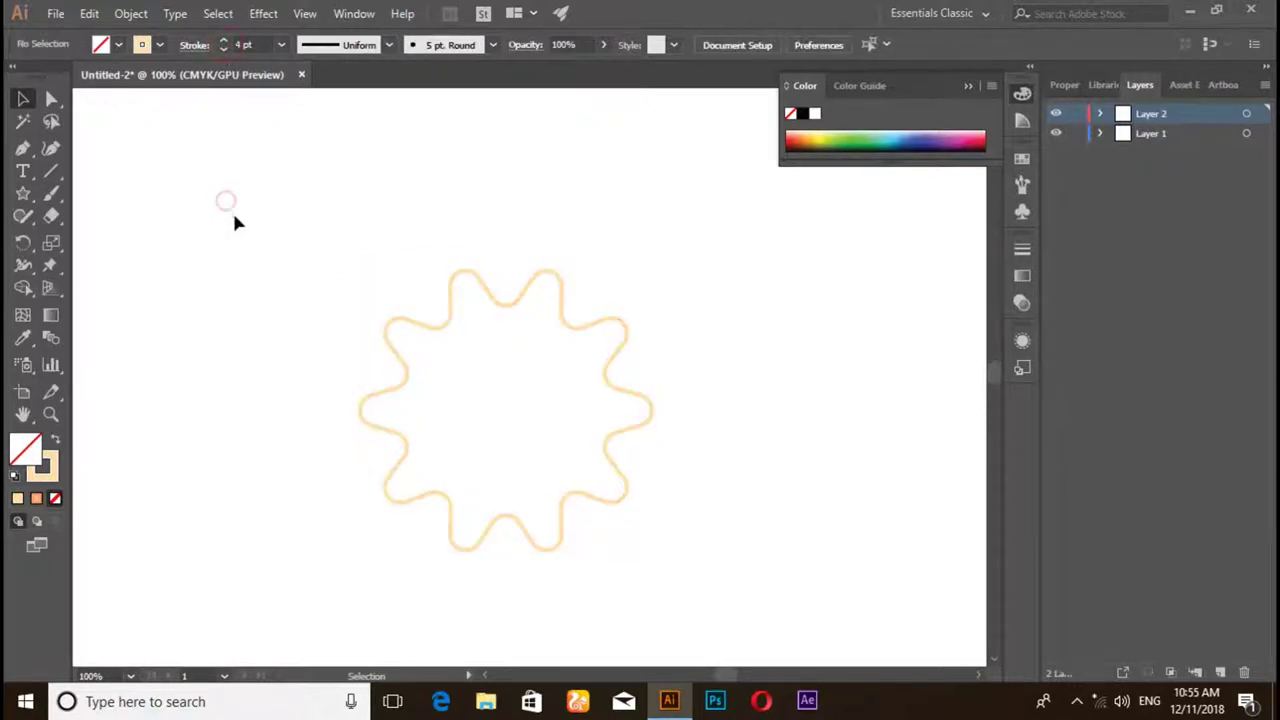
scroll(246, 229, down, 1)
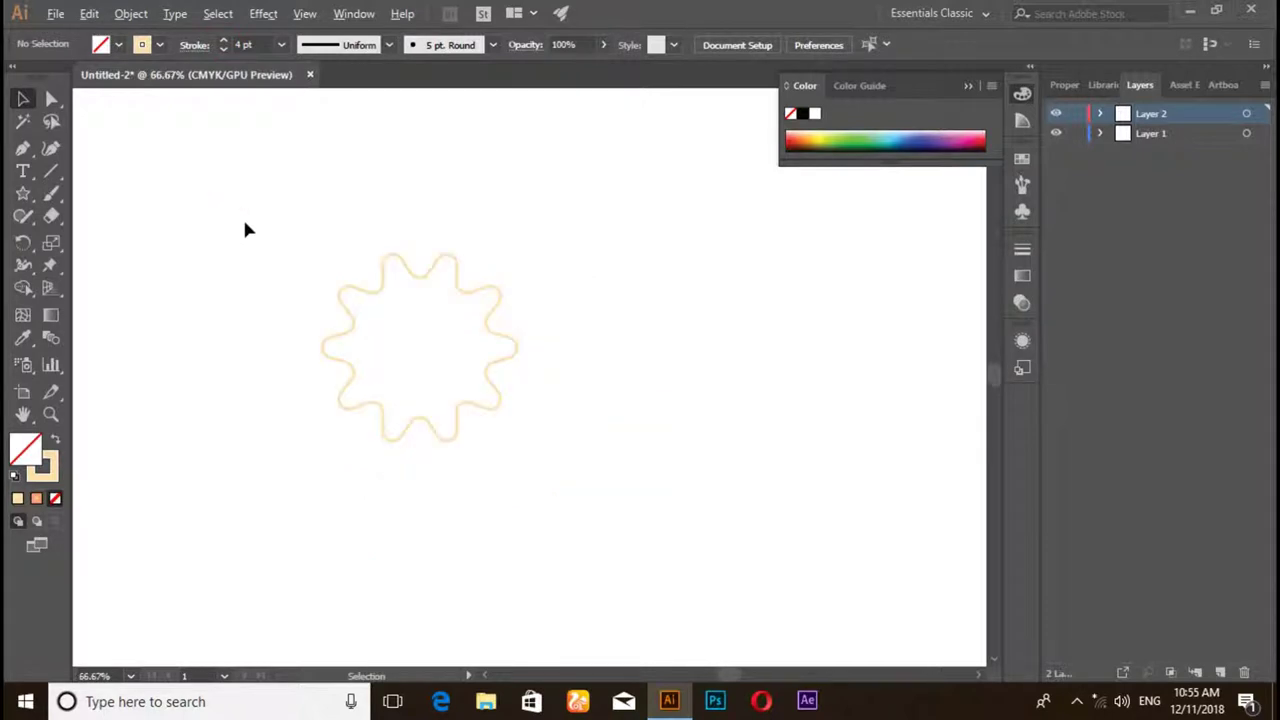
click(344, 298)
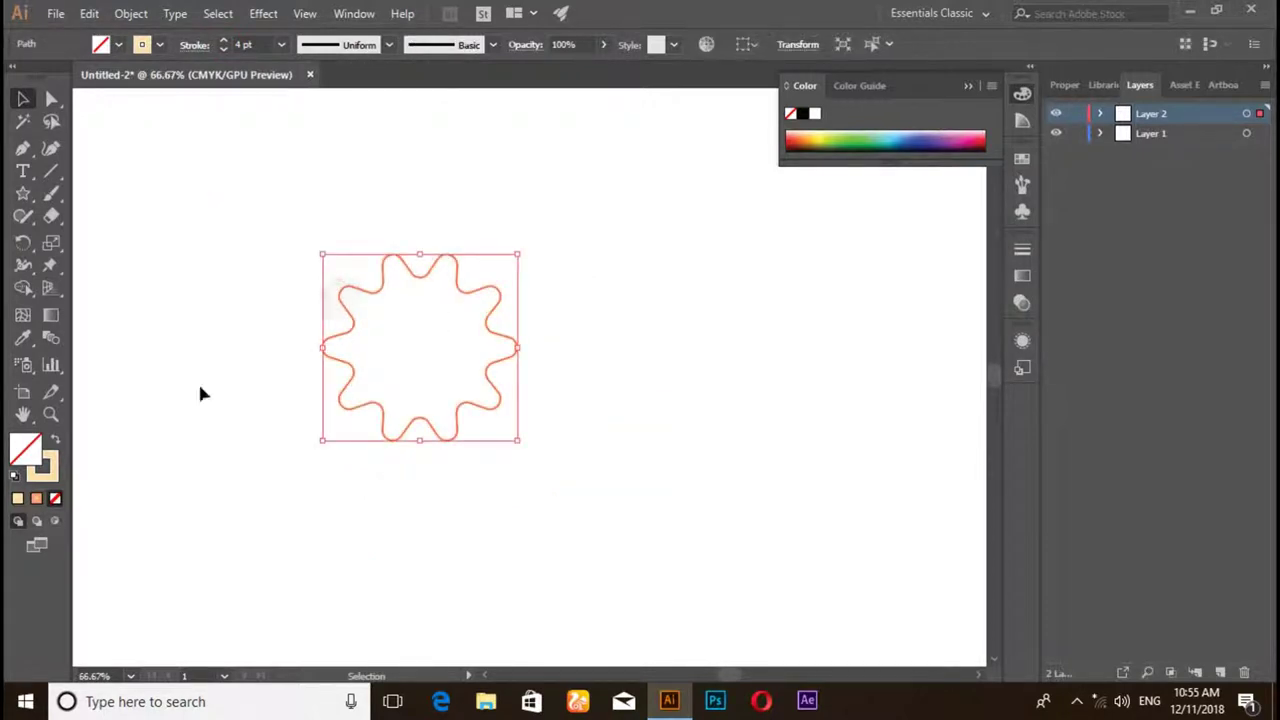
- Make the outline's stroke pink (hex DB9FC7) and marquee-select the wavy star
double_click(46, 476)
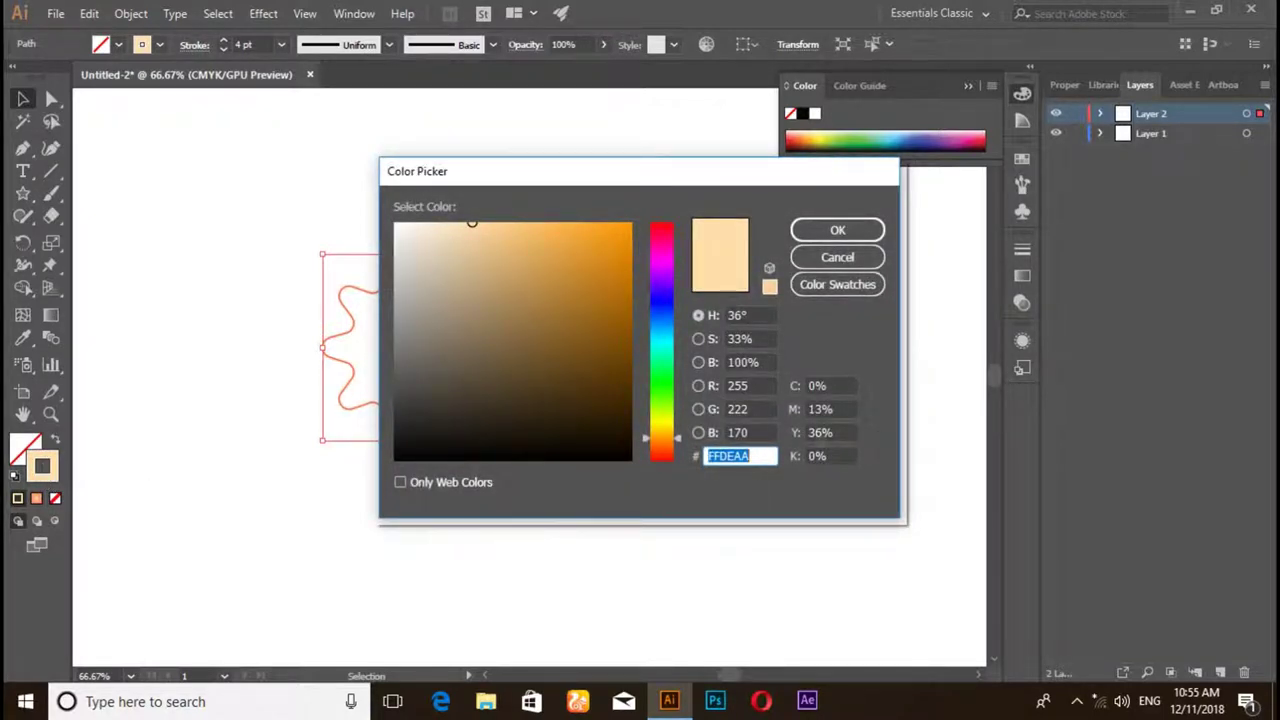
click(766, 456)
double_click(748, 456)
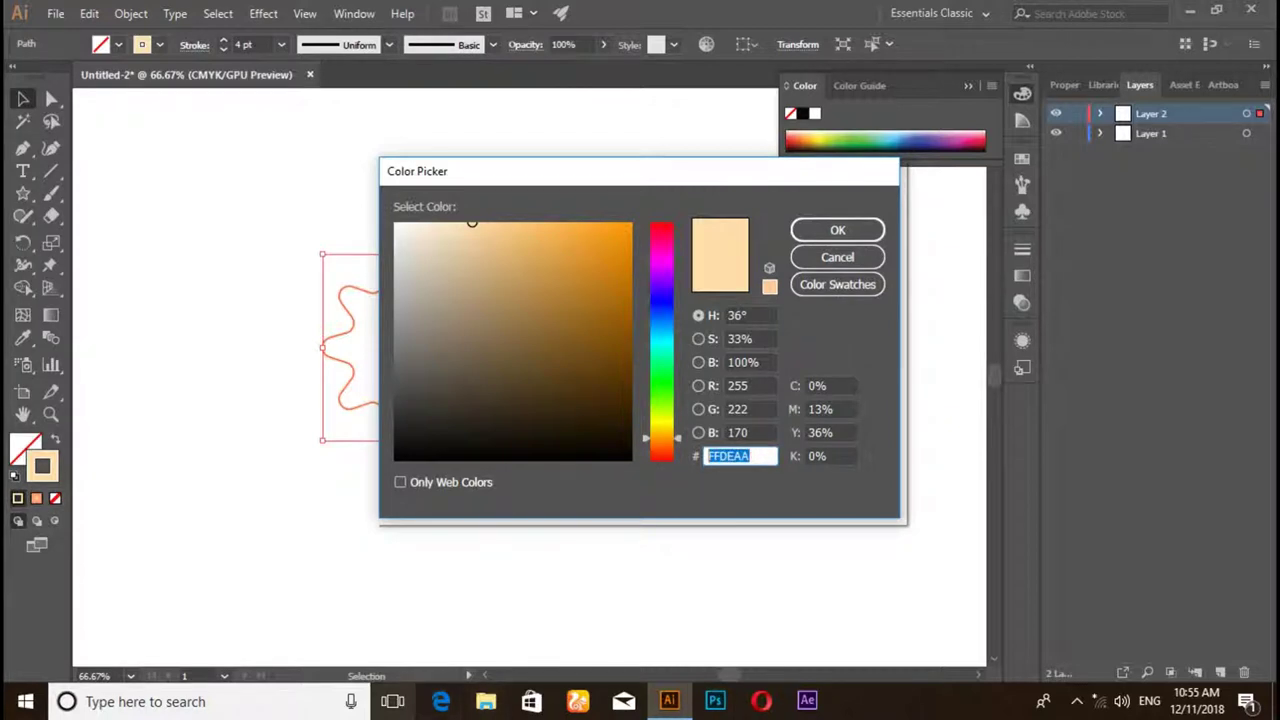
key(BackSpace)
text(D)
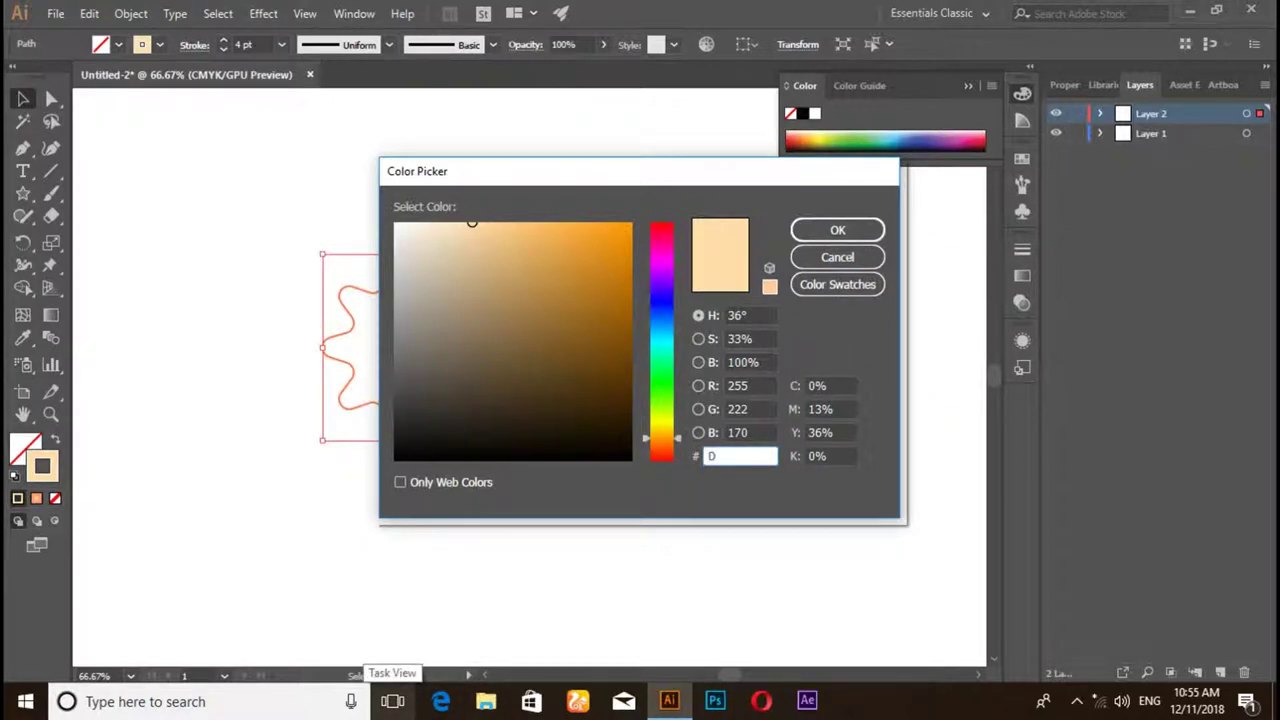
text(B9FC7)
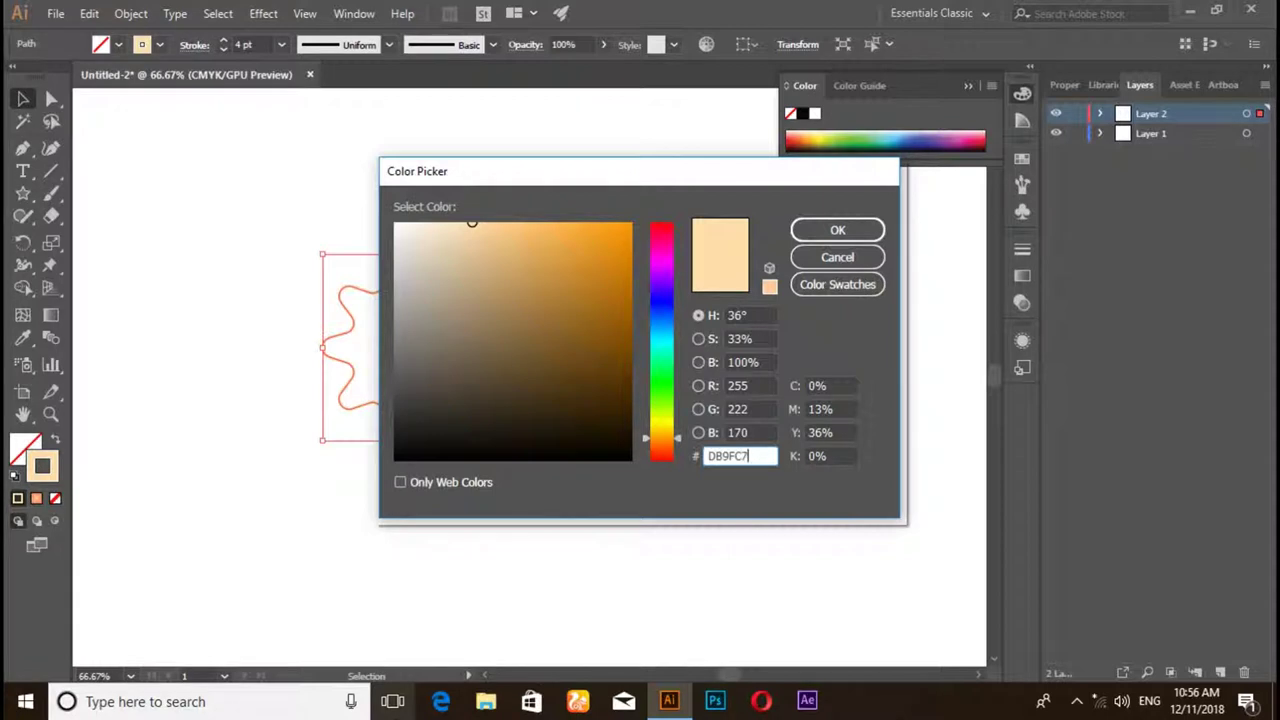
click(840, 230)
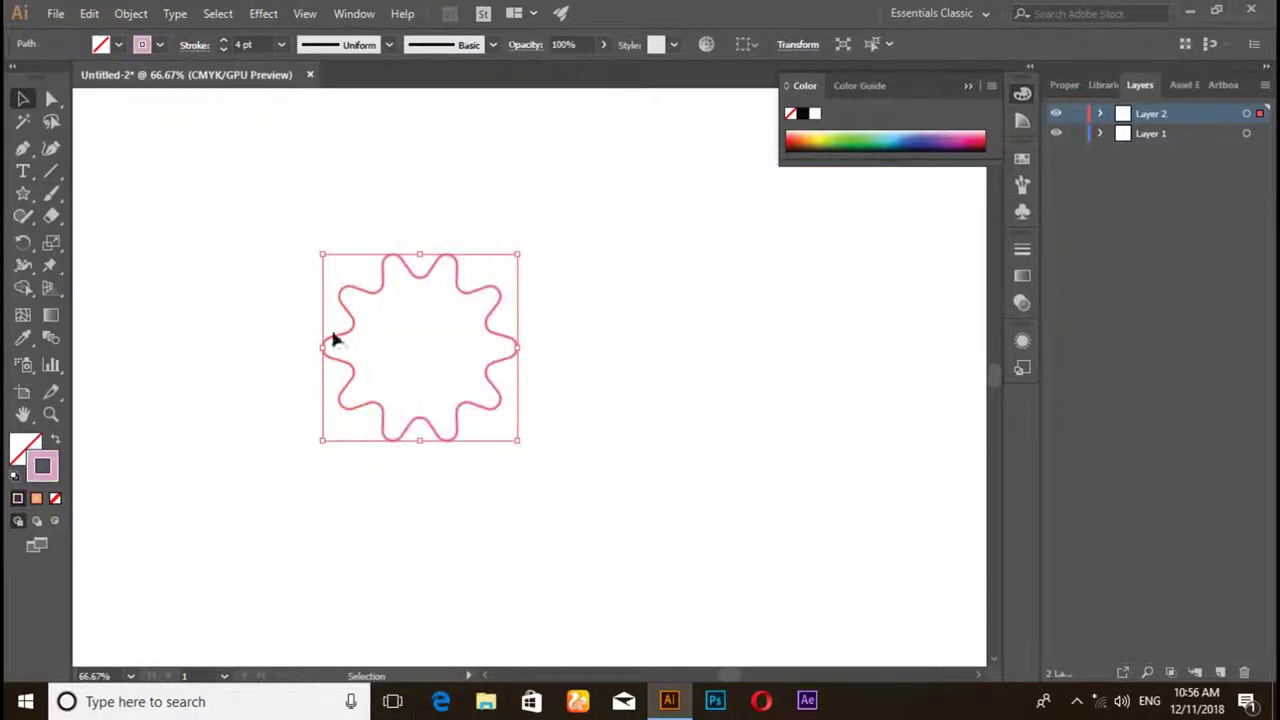
click(160, 190)
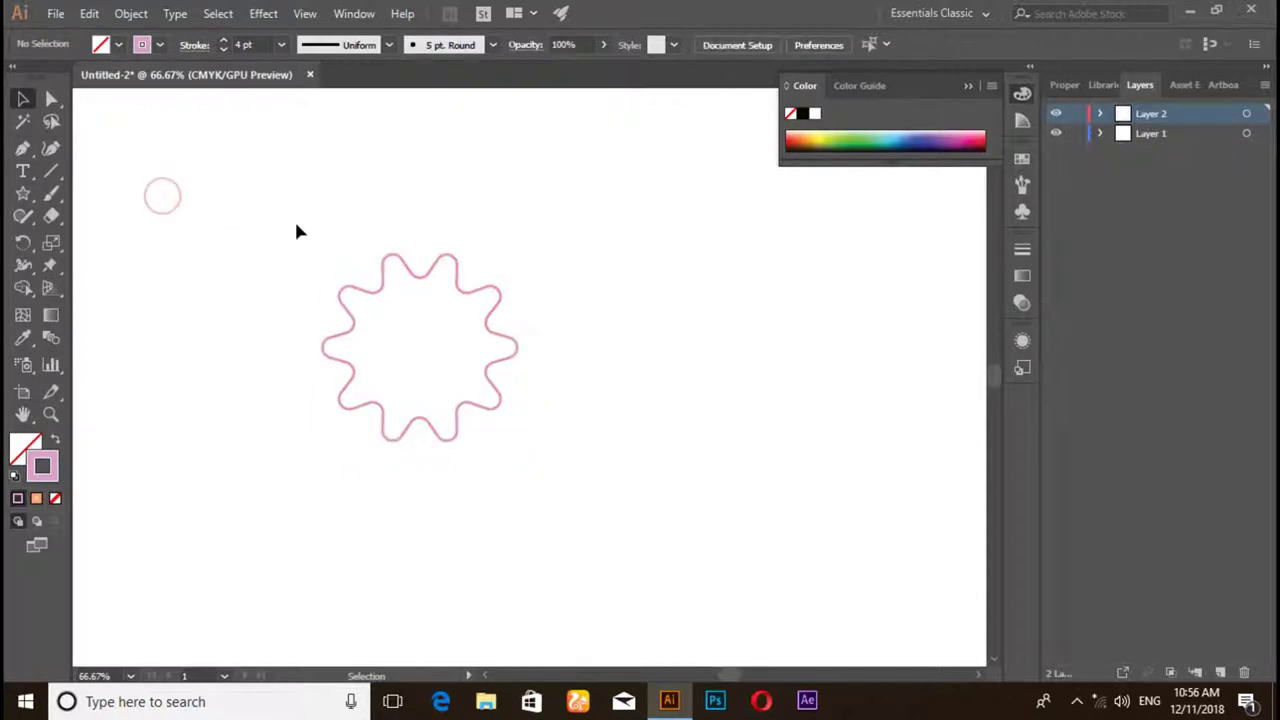
mouse_move(294, 222)
mouse_down()
mouse_move(500, 405)
mouse_move(555, 429)
mouse_up()
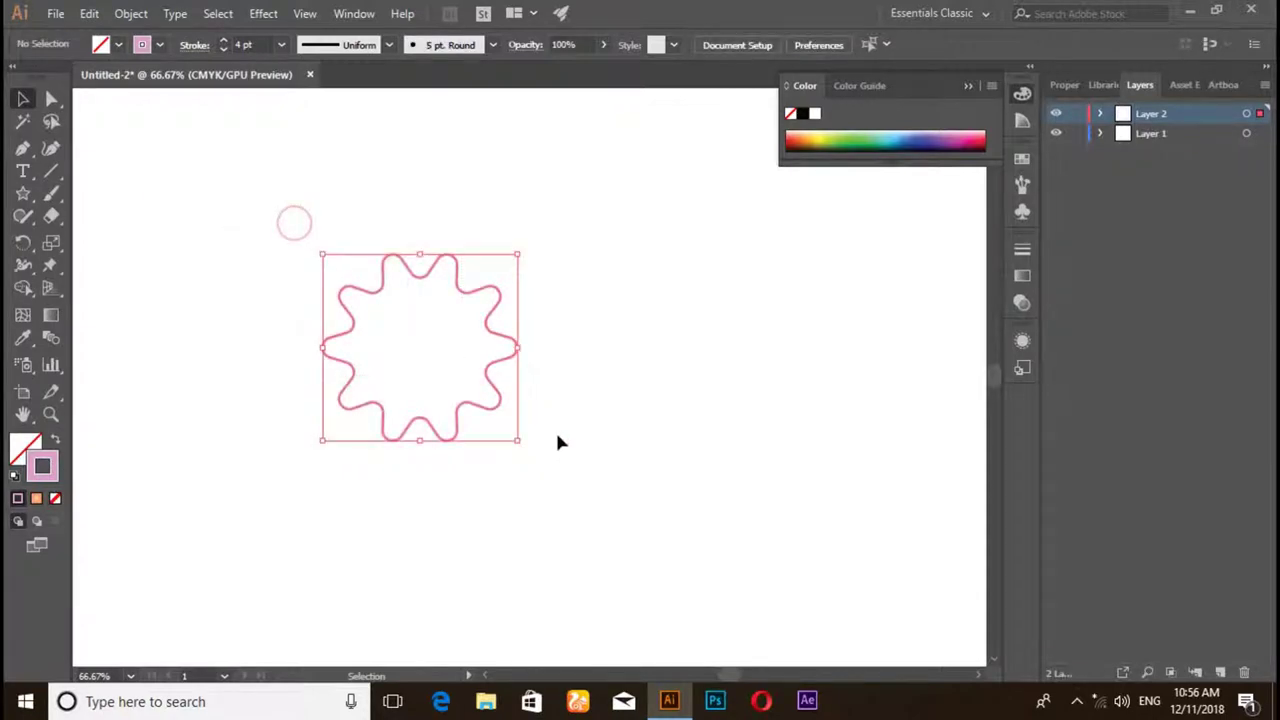
- Copy the wavy star, paste it in front and nudge the copy right
click(90, 14)
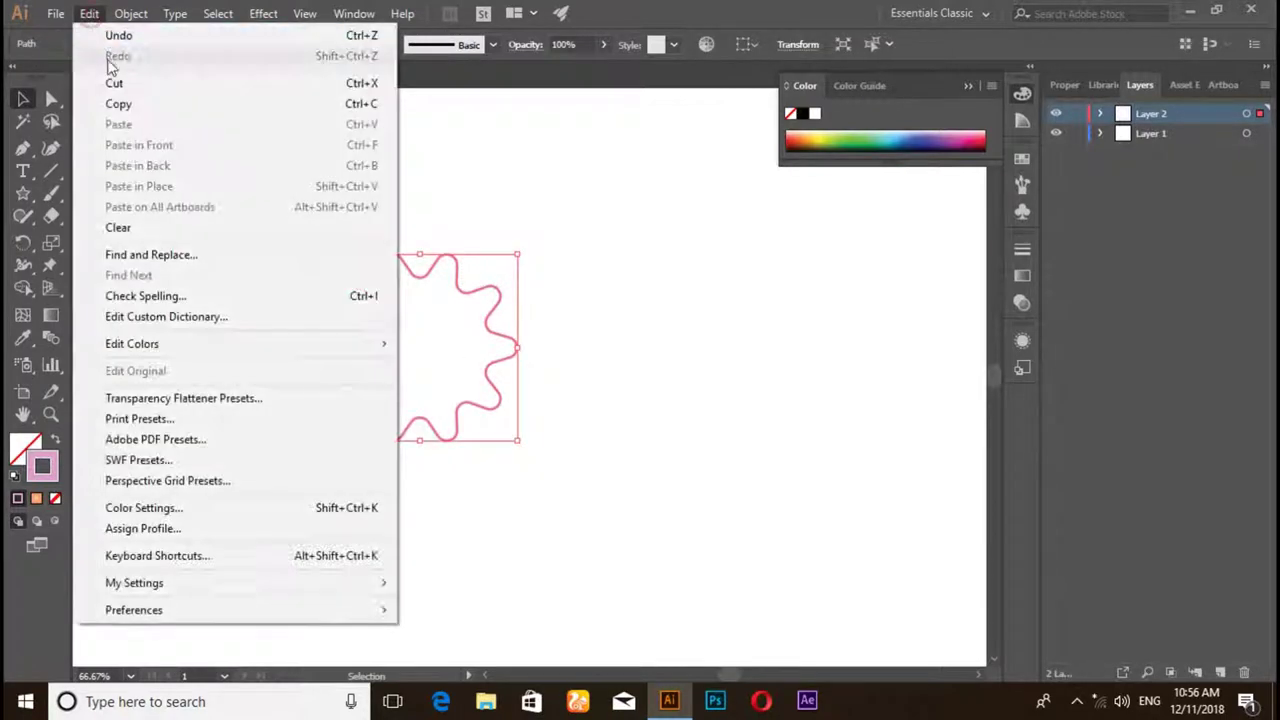
click(130, 106)
click(92, 16)
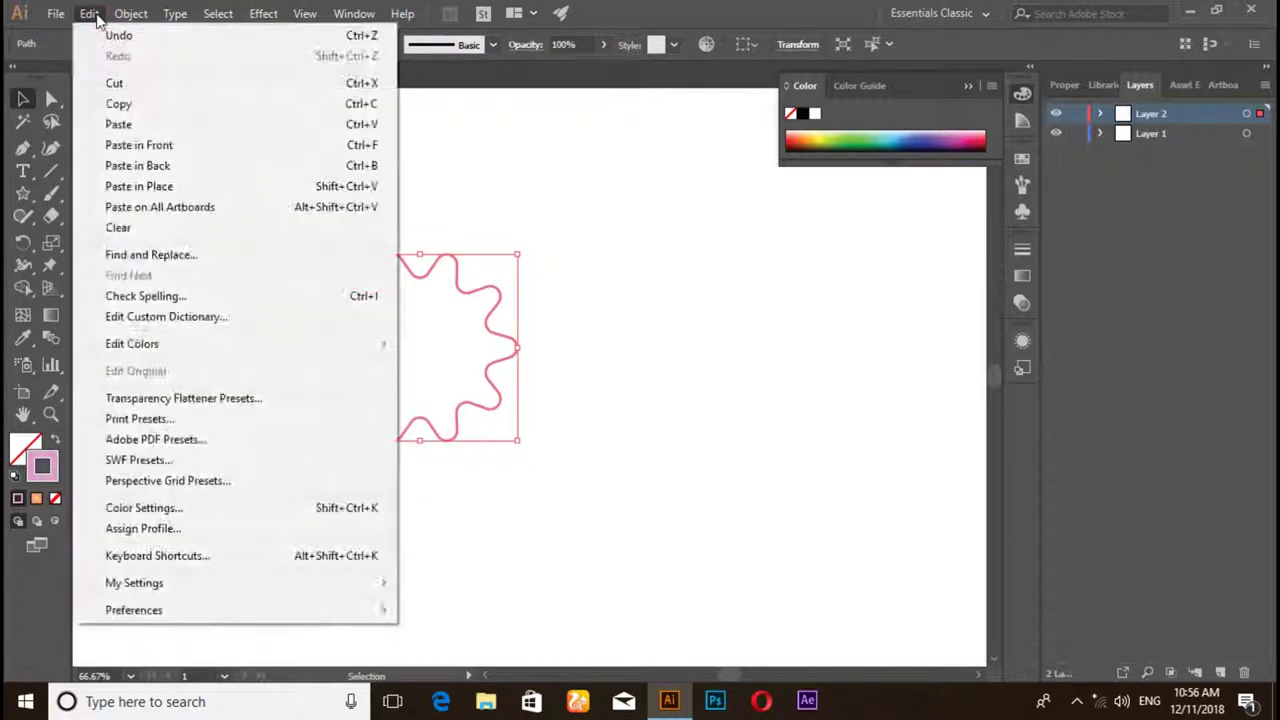
click(152, 142)
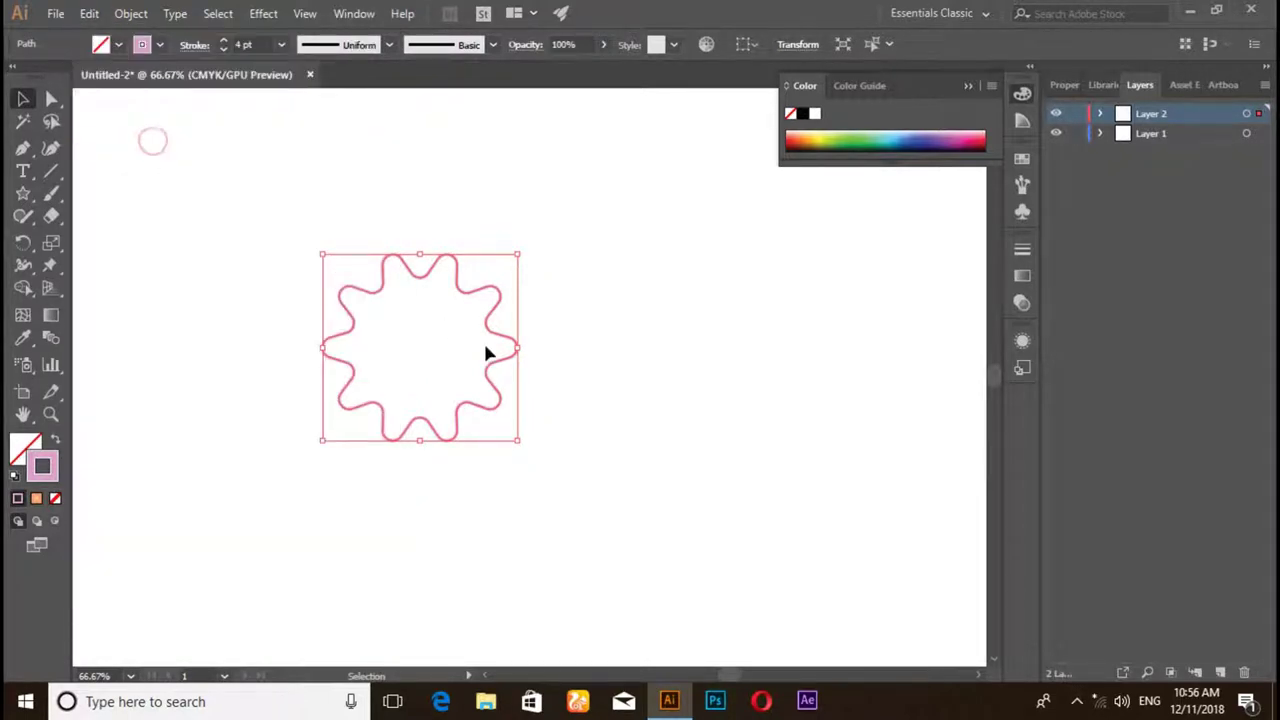
key(Right)
key(Right)
key(Right)
key(Right)
key(Right)
key(Right)
key(Right)
key(Right)
key(Right)
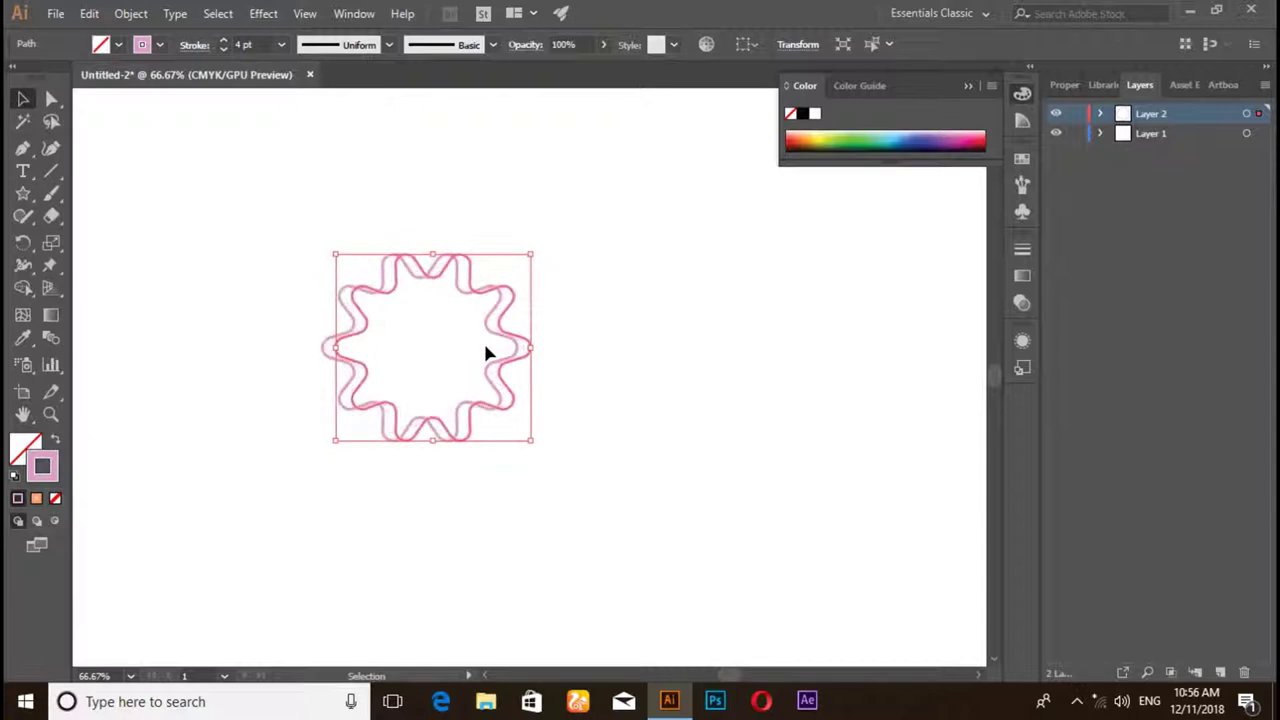
key(Right)
key(Right)
key(Right)
key(Right)
key(Right)
key(Right)
key(Right)
key(Right)
key(Right)
key(Right)
key(Right)
key(Right)
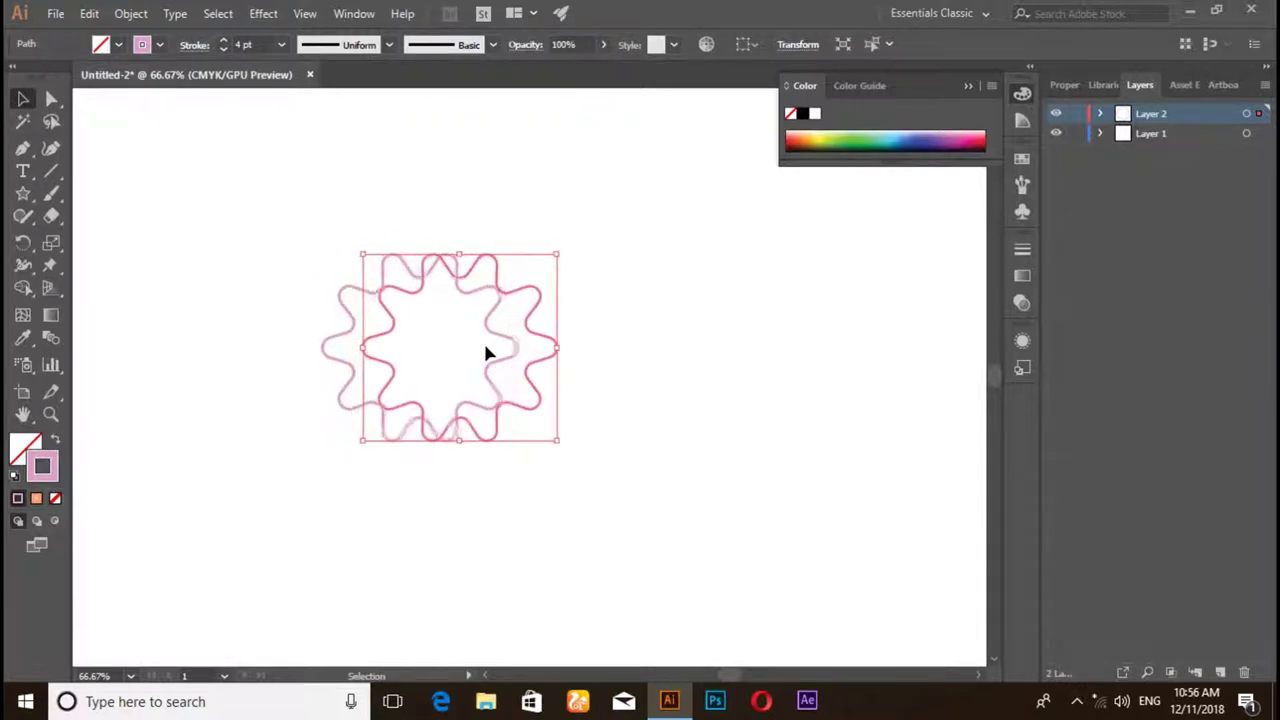
key(Right)
key(Right)
key(Right)
key(Right)
key(Right)
key(Right)
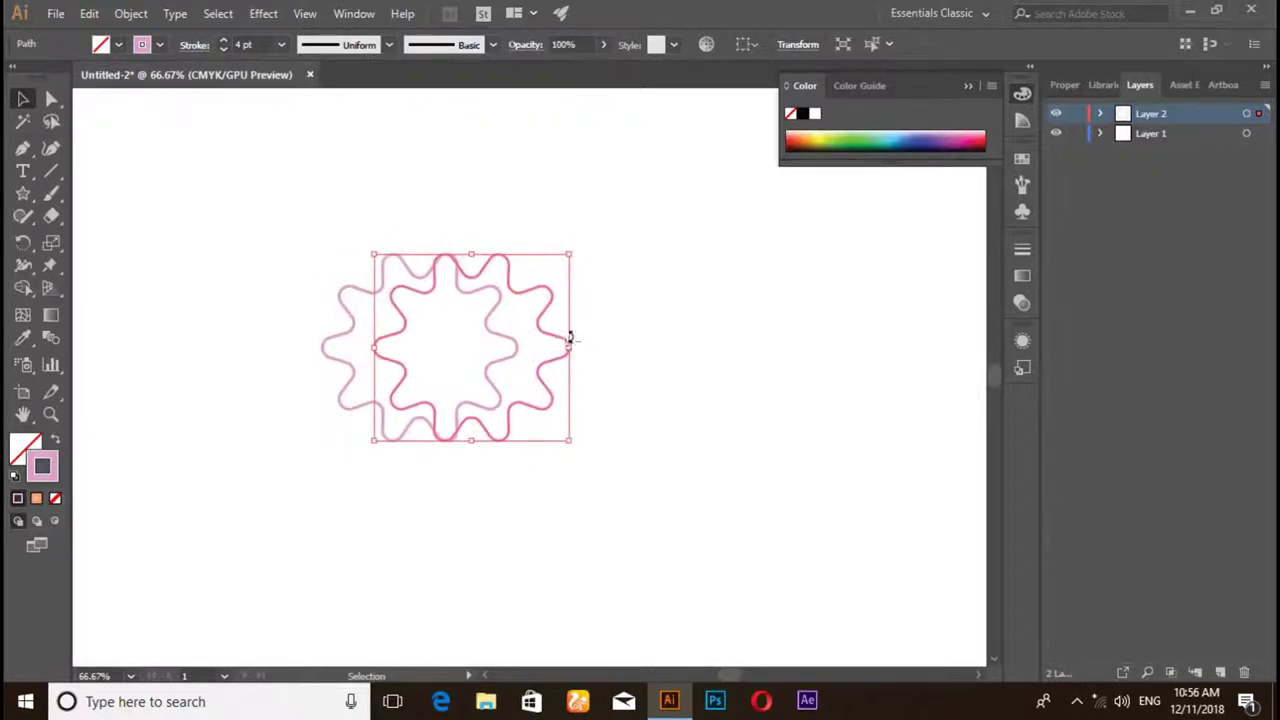
- Move the copy far right, level with the original, and shrink it to about 88 × 85 px
click(607, 336)
click(593, 332)
drag(558, 336, 570, 343)
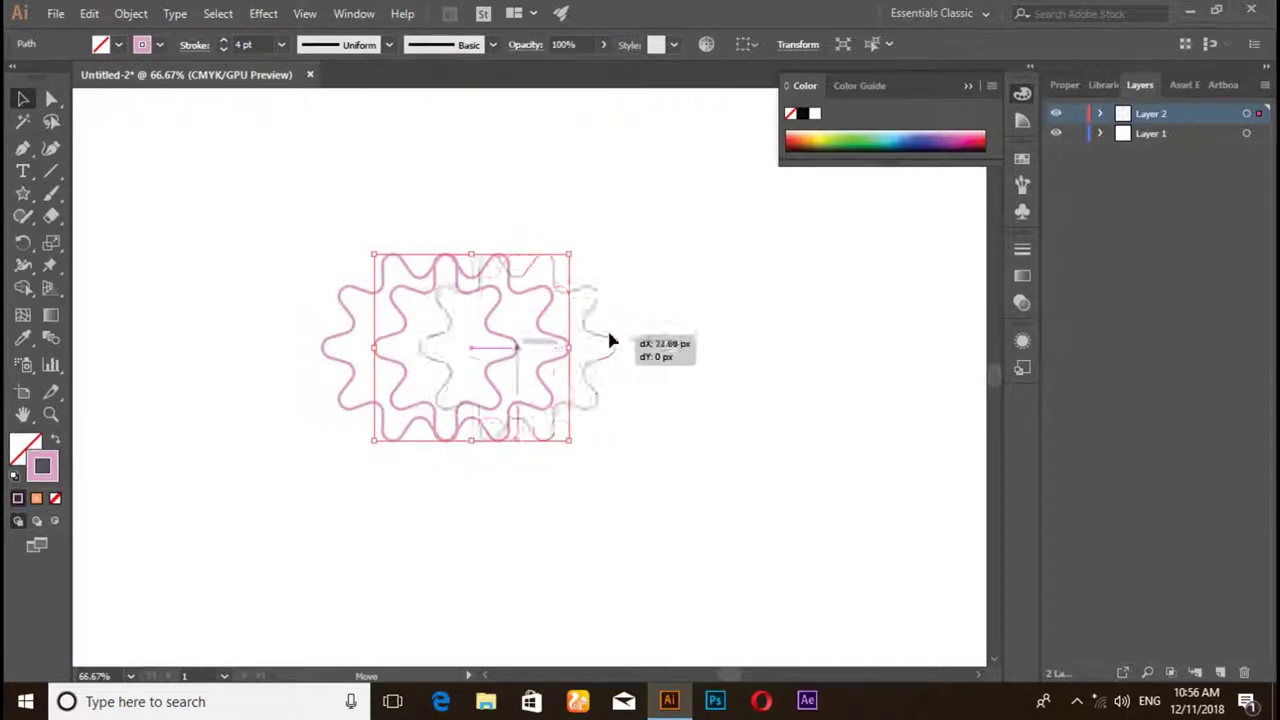
drag(570, 343, 910, 340)
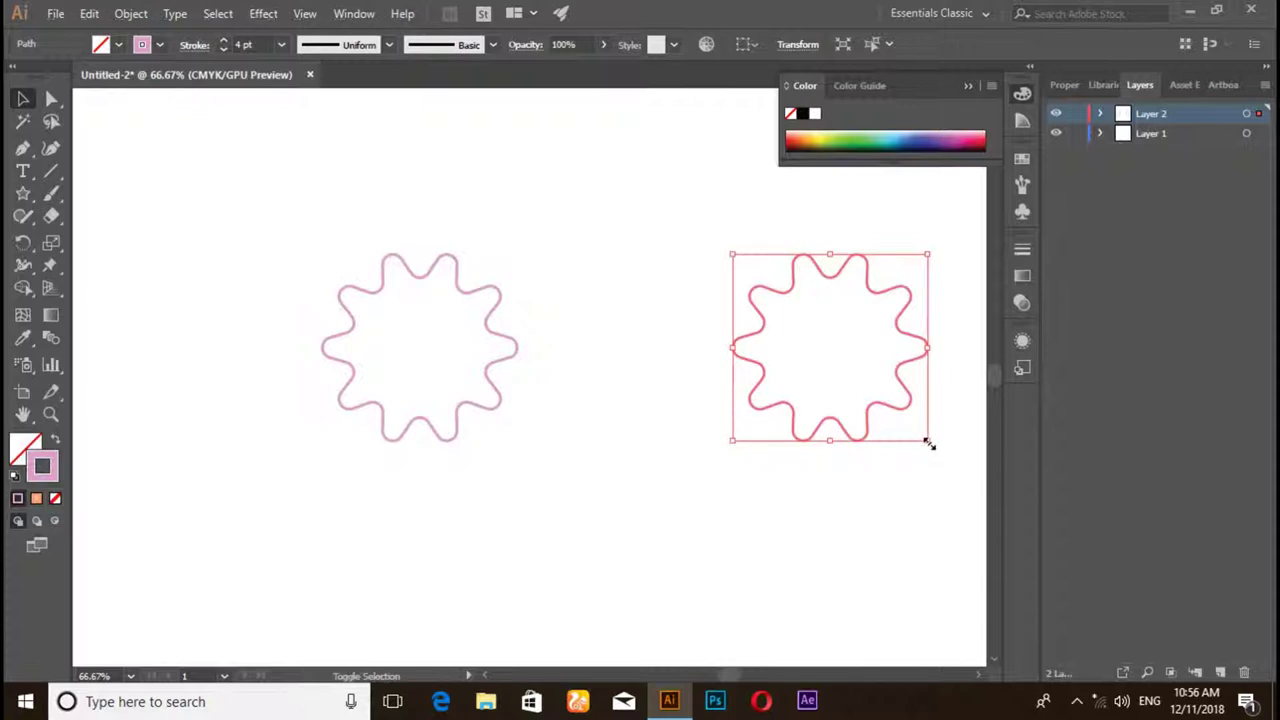
mouse_move(931, 442)
mouse_down()
mouse_move(881, 384)
mouse_move(804, 374)
mouse_up()
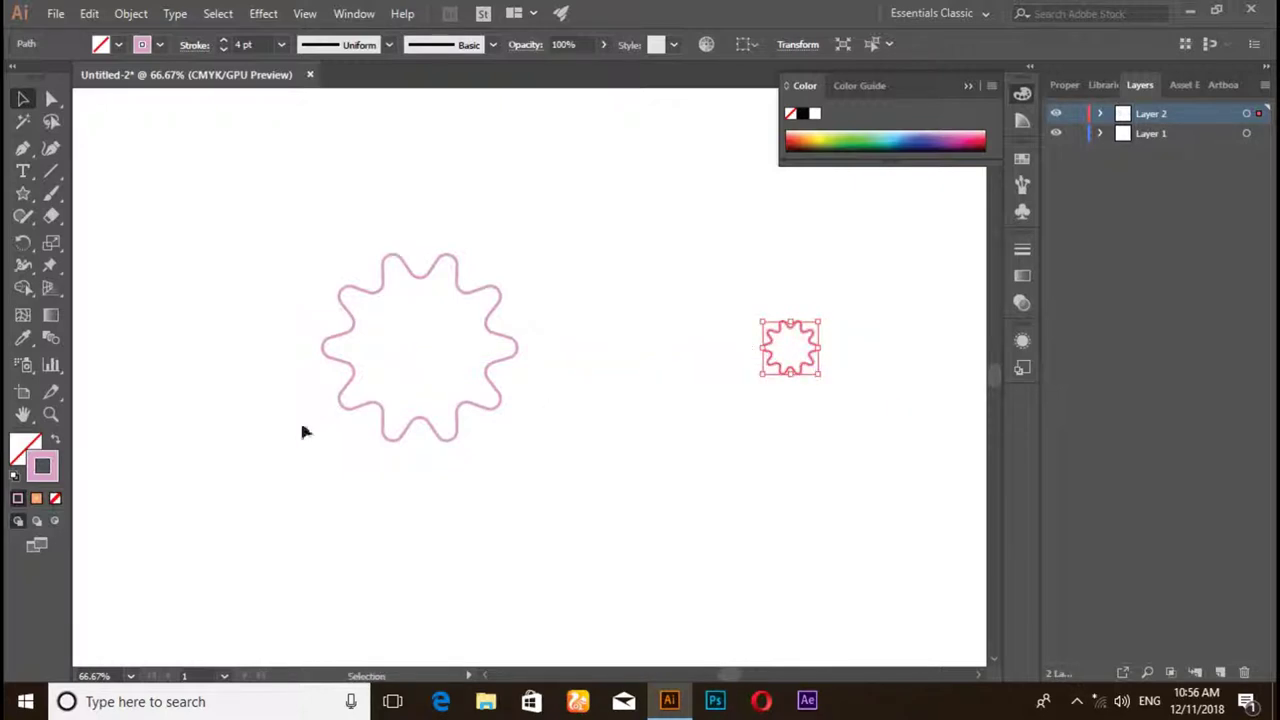
- Give the small star a red E81E25 stroke
double_click(55, 471)
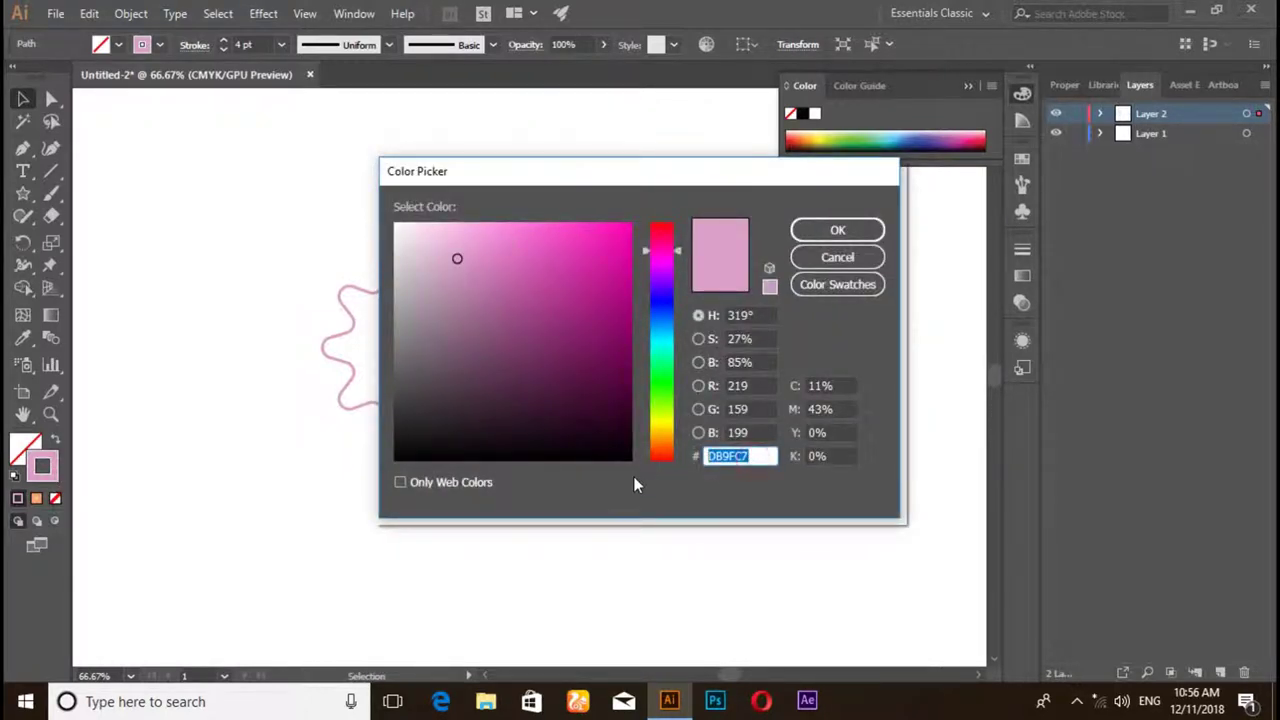
key(BackSpace)
text(E)
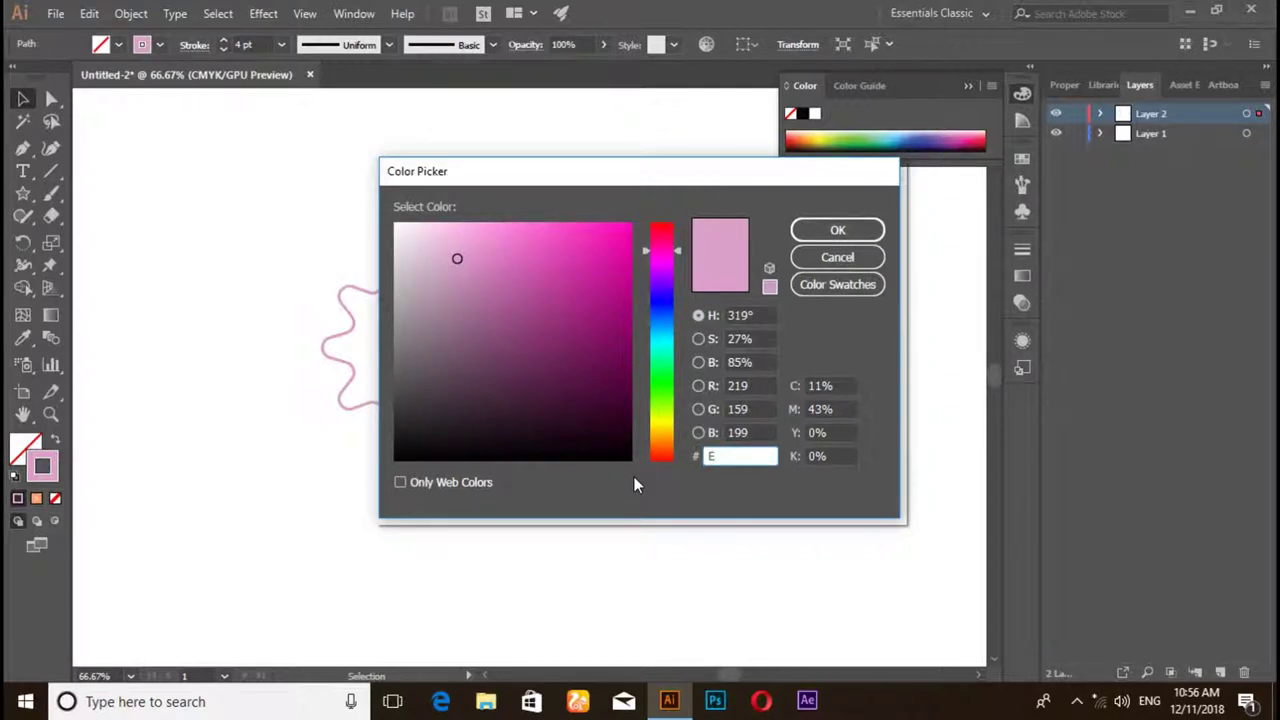
text(81)
text(E)
text(25)
click(836, 232)
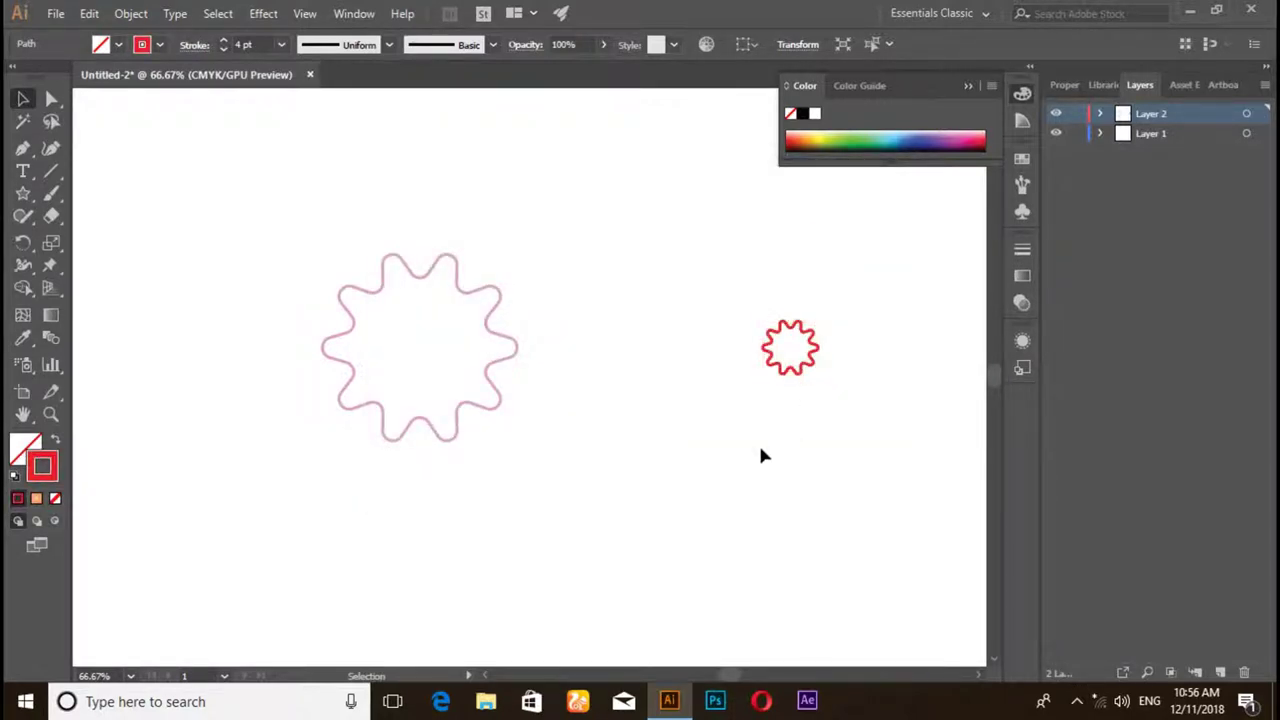
- Select both stars and reduce their stroke weight to 2 pt
click(760, 455)
drag(308, 205, 847, 483)
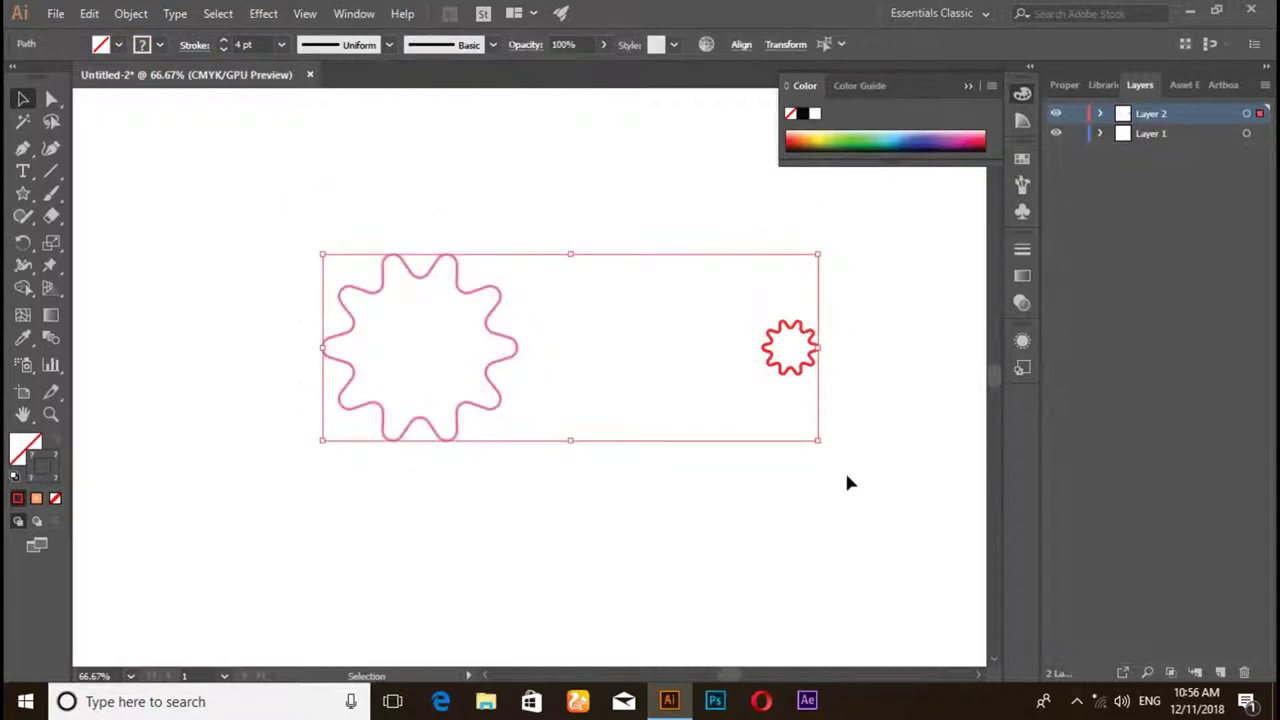
click(220, 49)
click(220, 49)
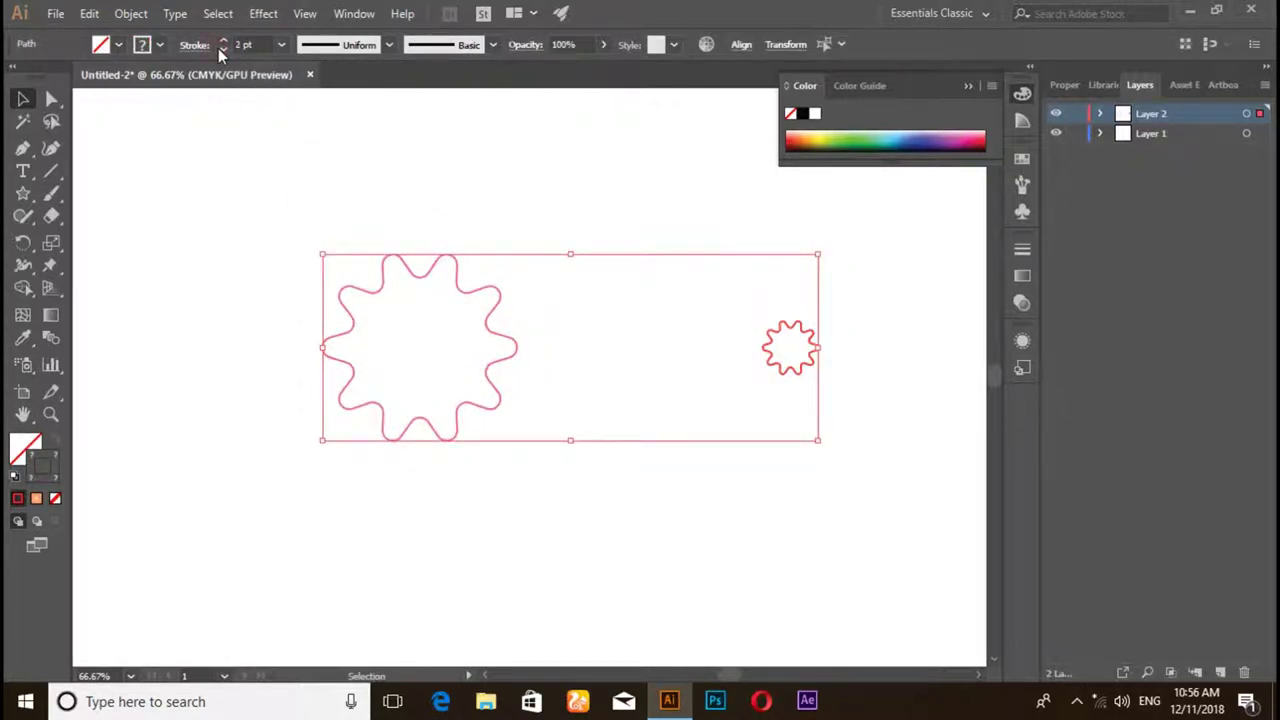
- Set Blend Options spacing to Specified Steps with 1000 steps
click(132, 15)
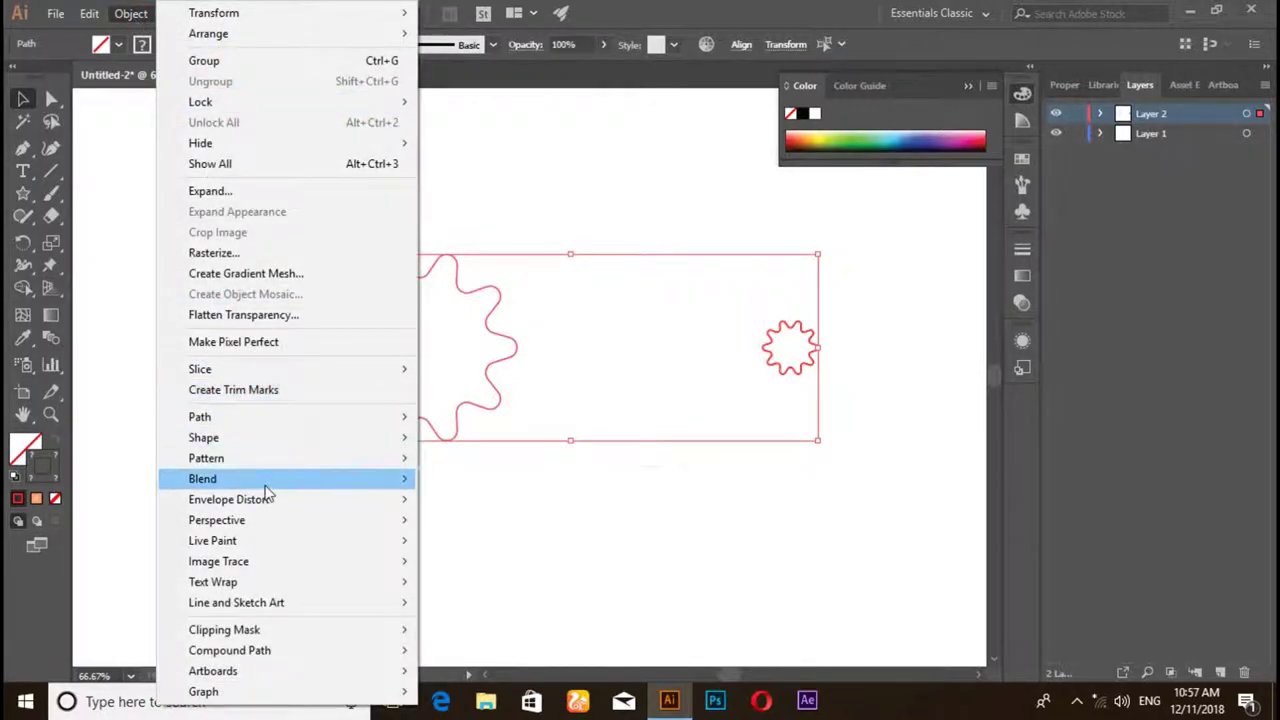
mouse_move(202, 478)
click(474, 526)
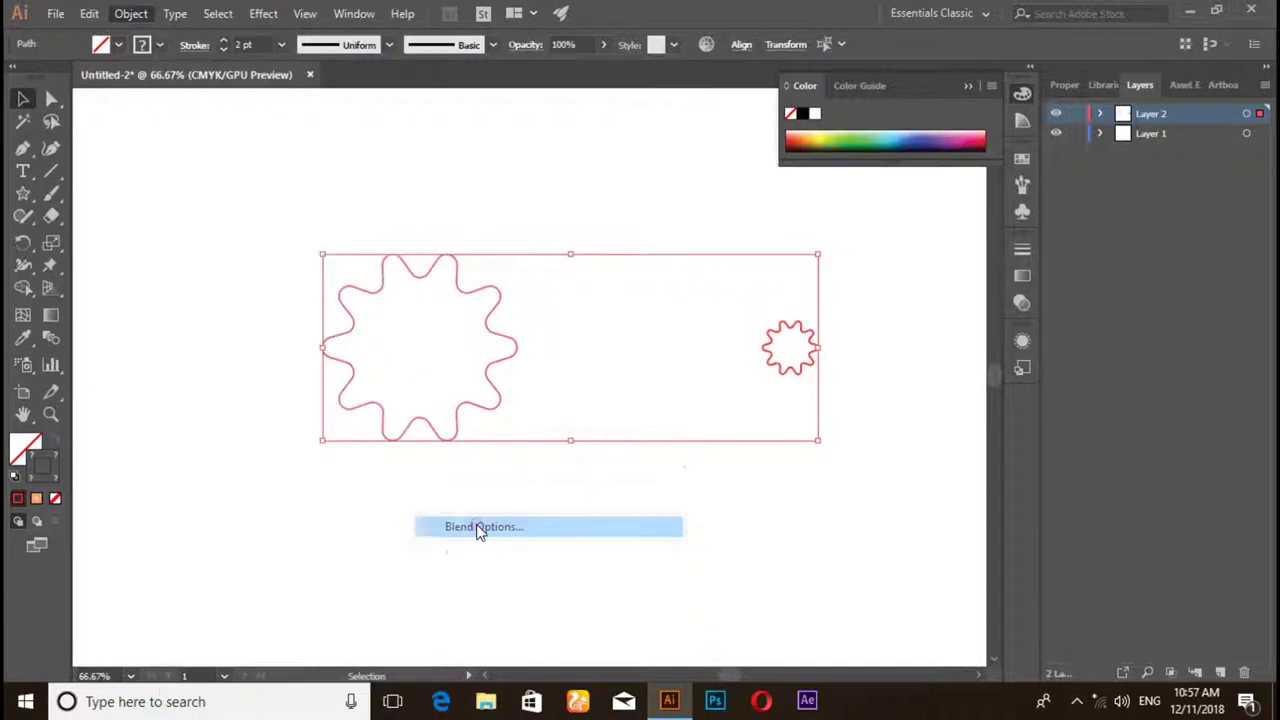
click(591, 302)
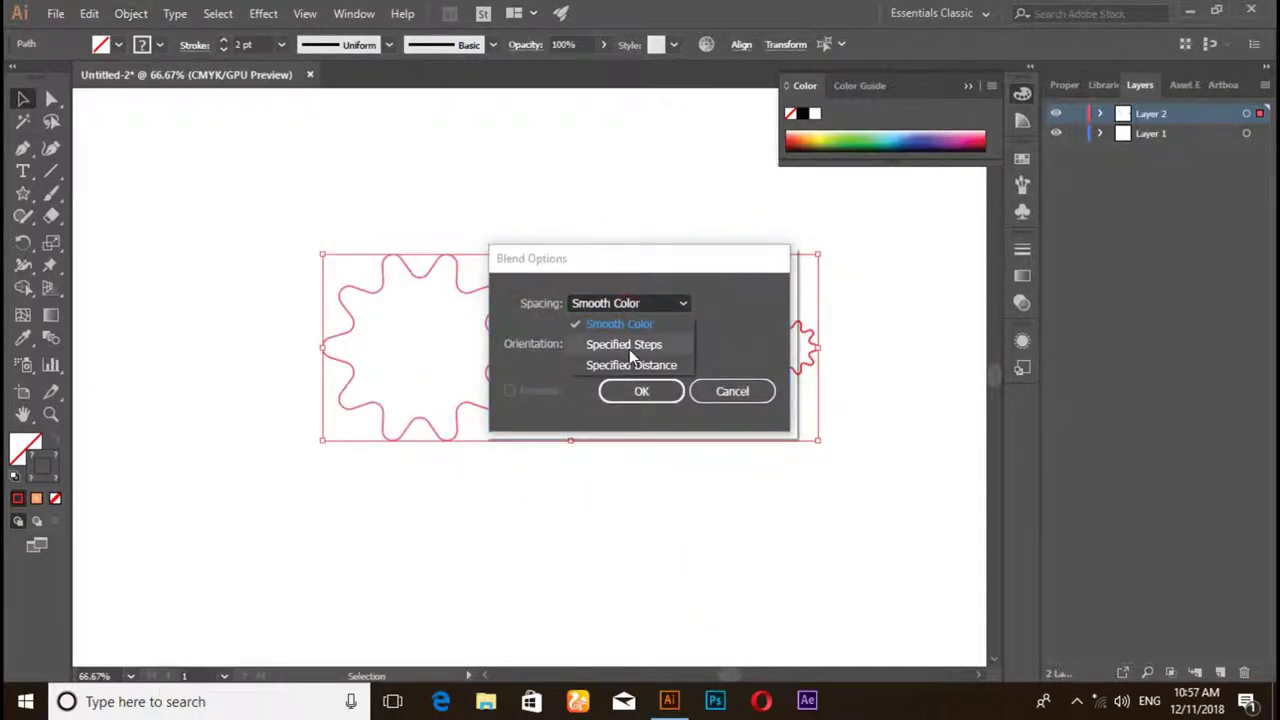
click(629, 347)
text(1000)
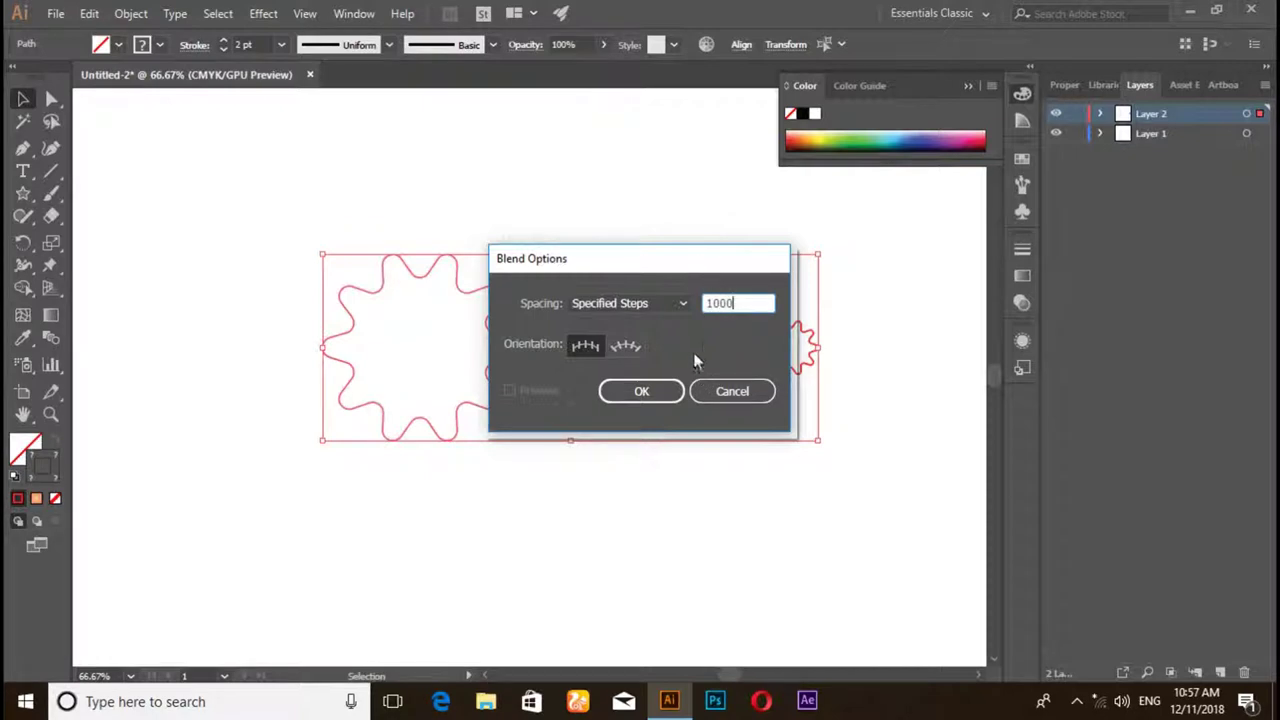
click(672, 392)
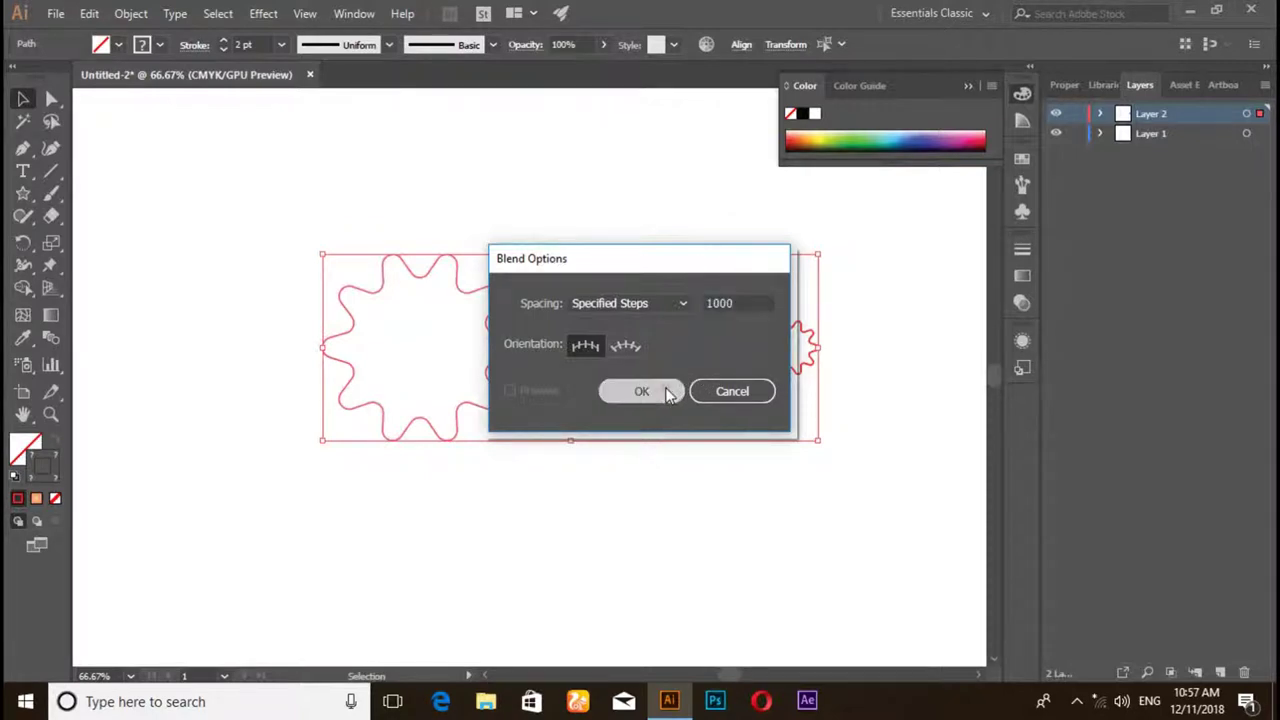
click(89, 14)
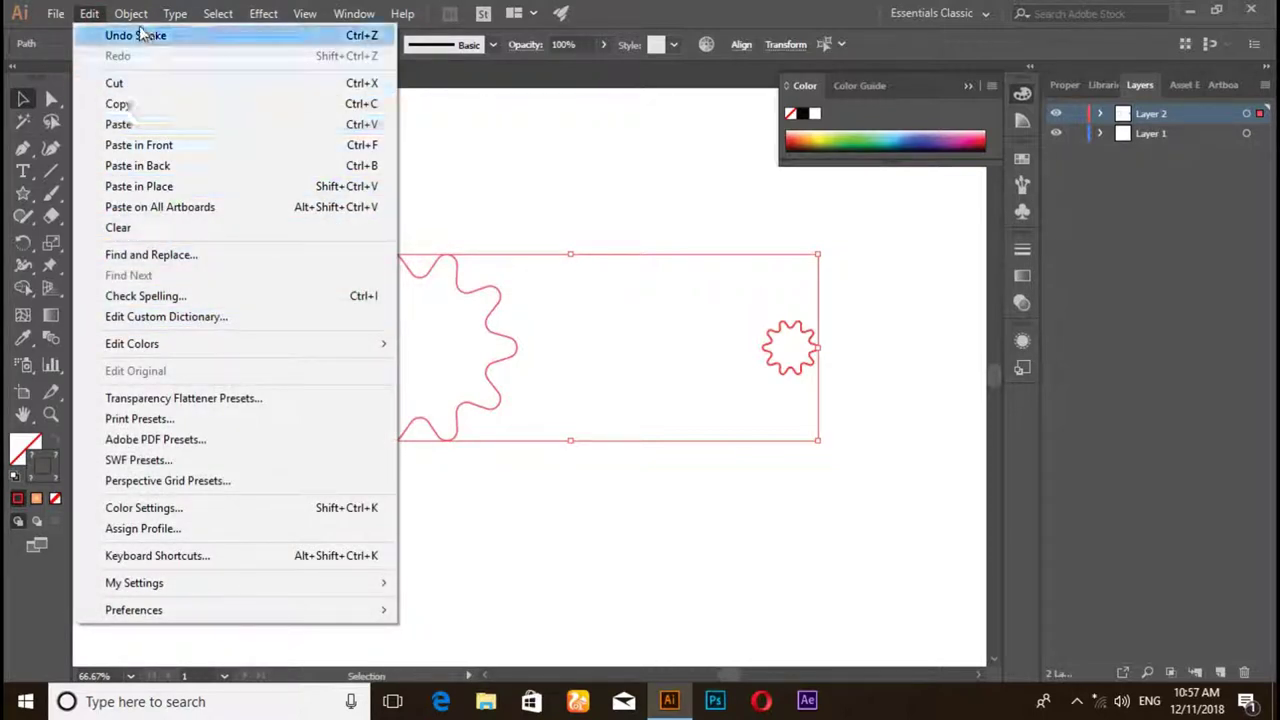
mouse_move(131, 14)
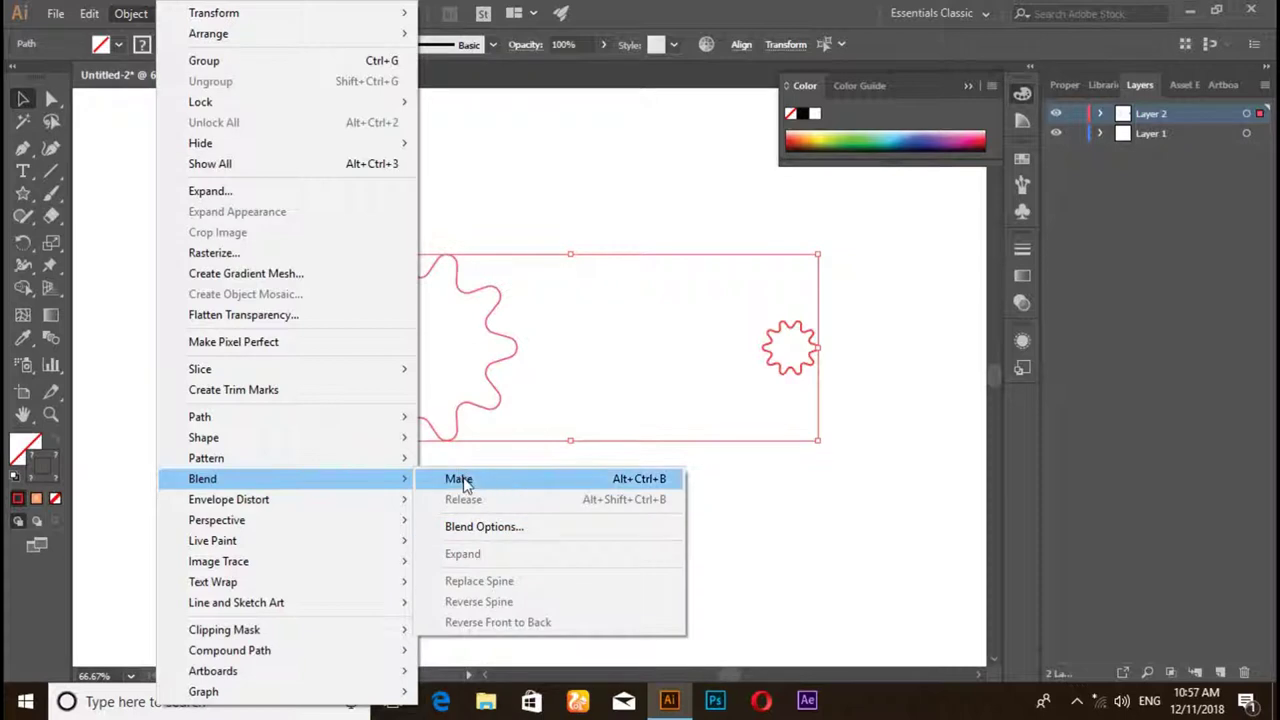
- Blend the two stars, then bring the large left star to the front inside the blend
click(459, 481)
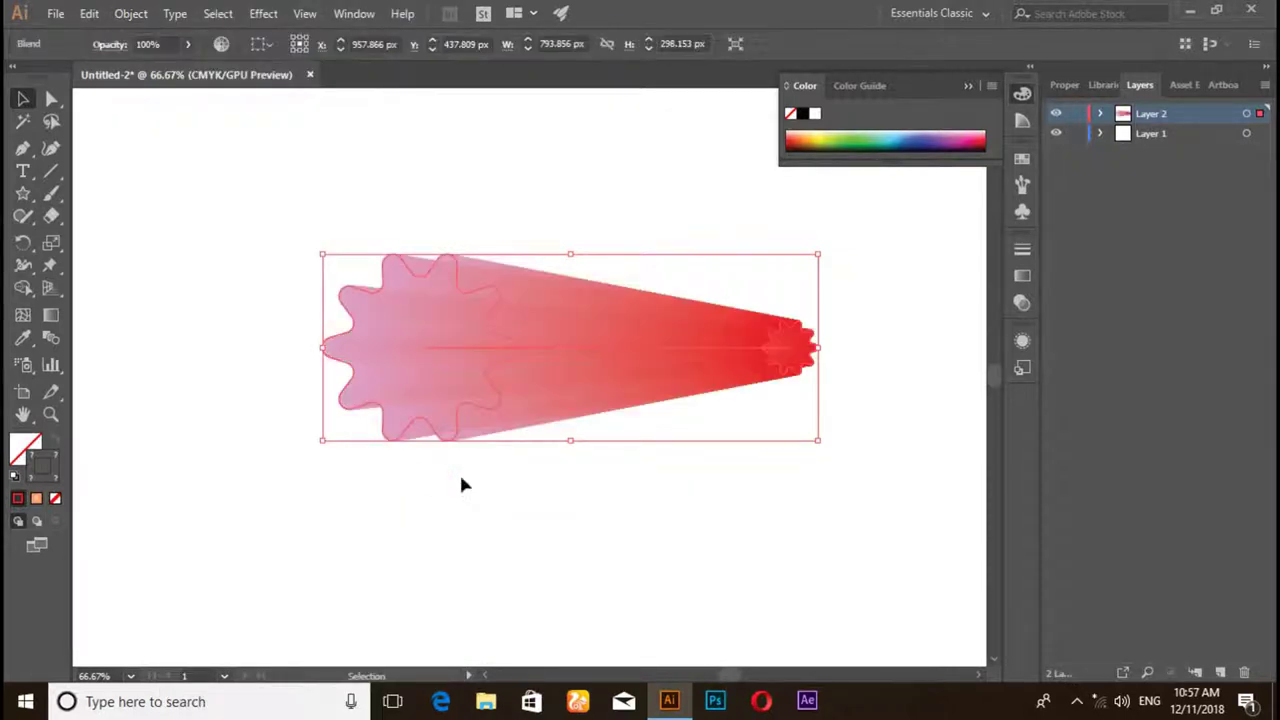
click(280, 233)
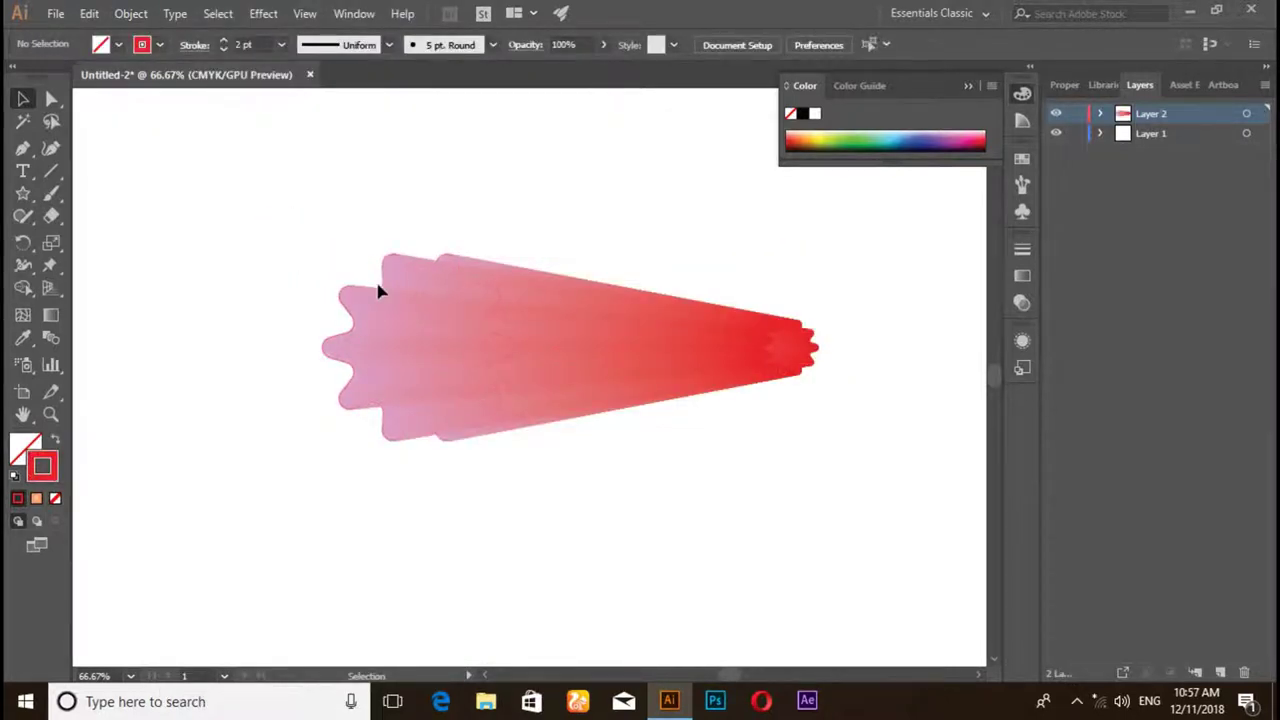
double_click(380, 295)
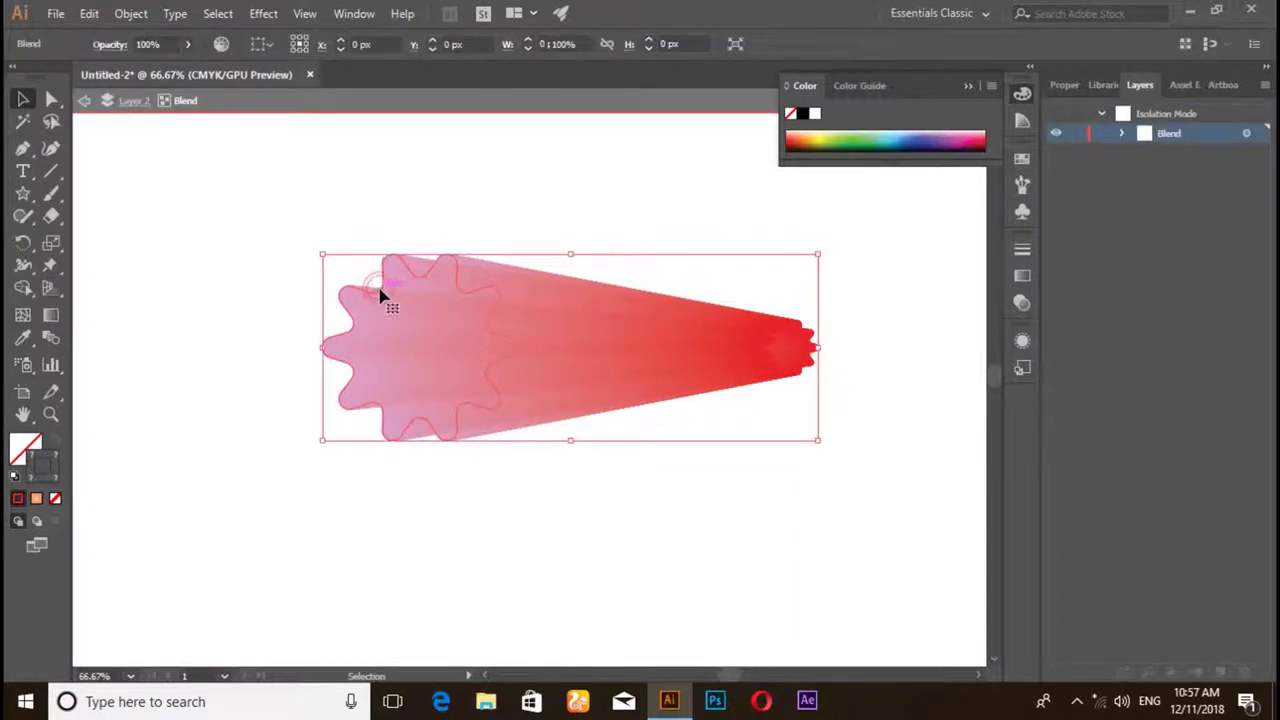
click(336, 280)
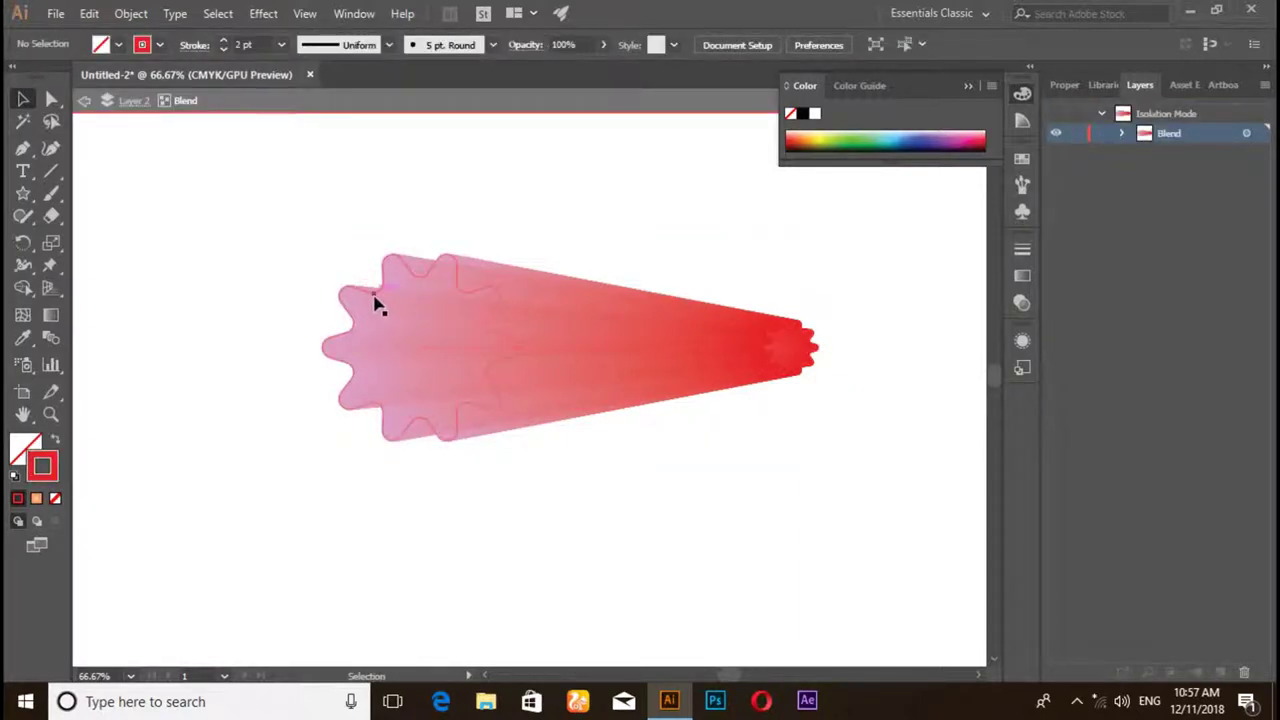
click(372, 296)
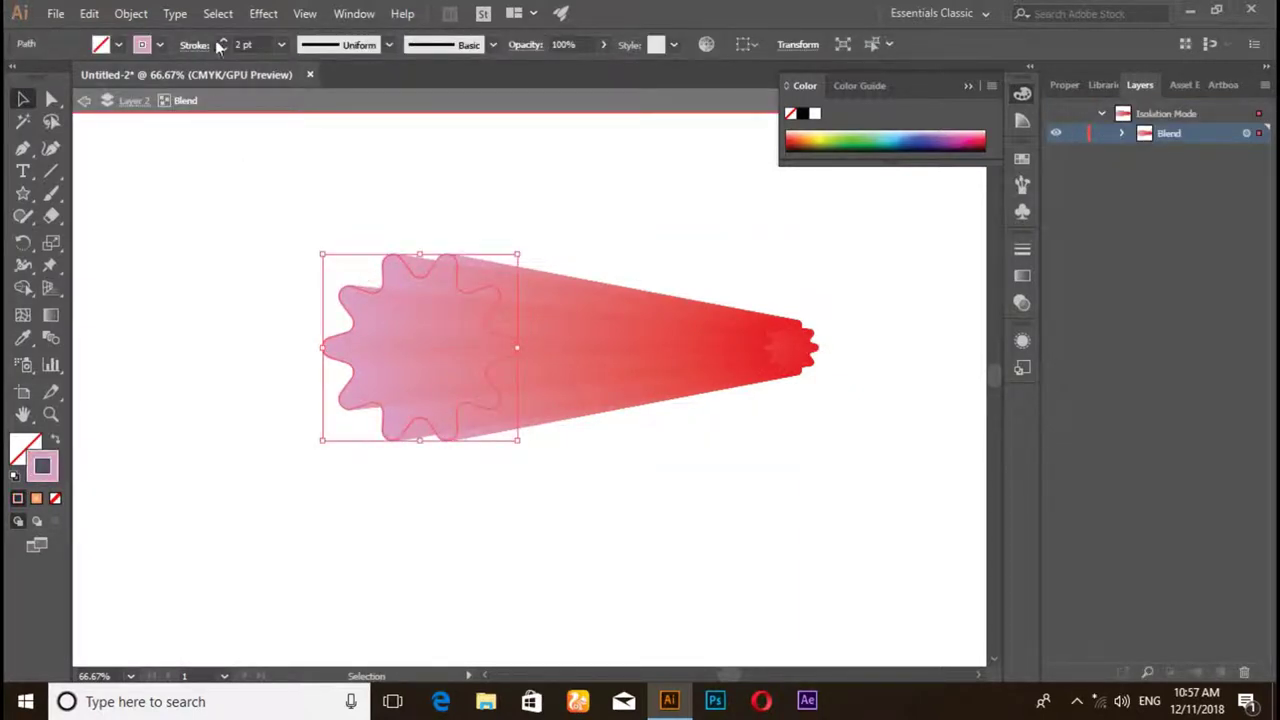
click(135, 14)
mouse_move(208, 33)
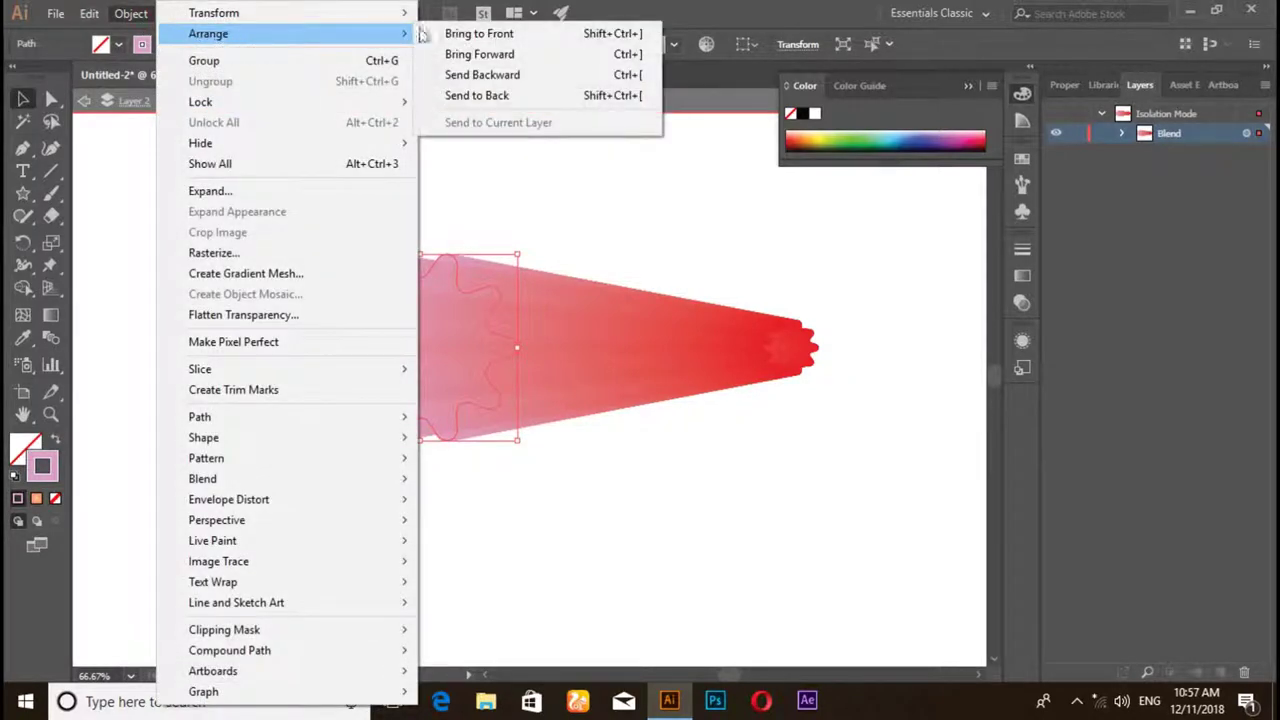
click(447, 35)
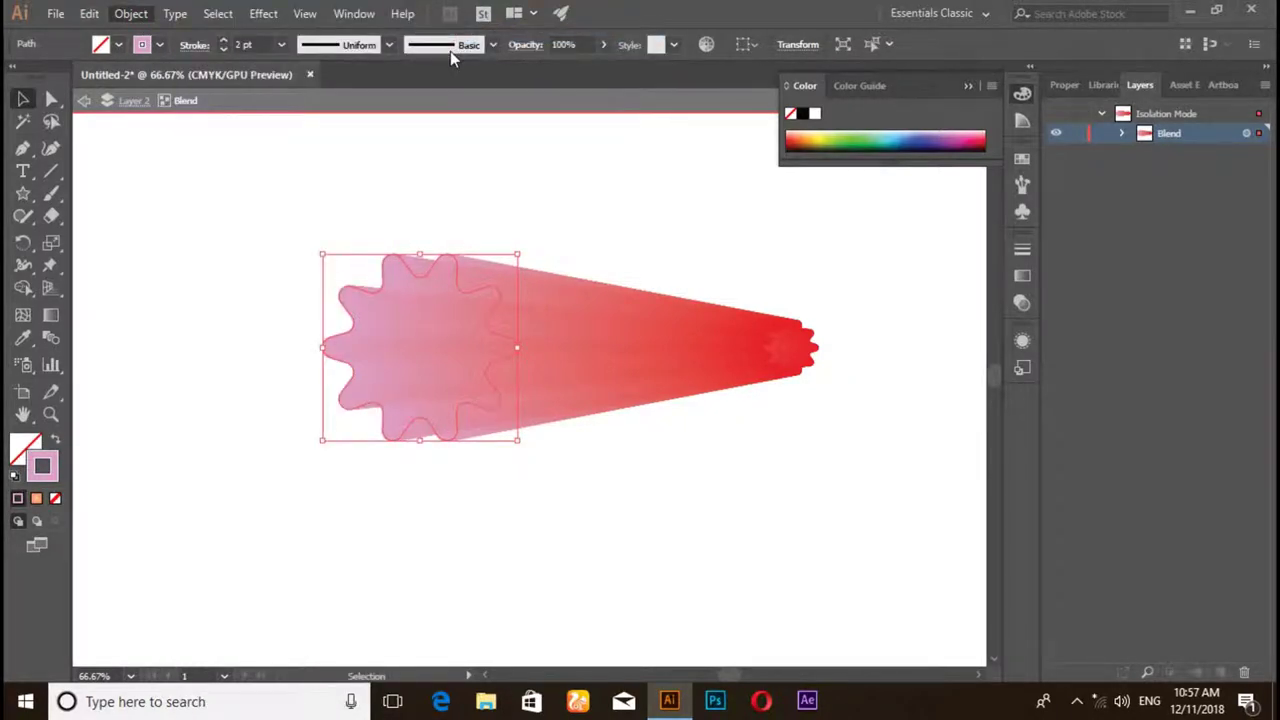
- Scale the red tip star down to about 22 × 21 px, then exit isolation mode
click(443, 486)
drag(420, 347, 787, 378)
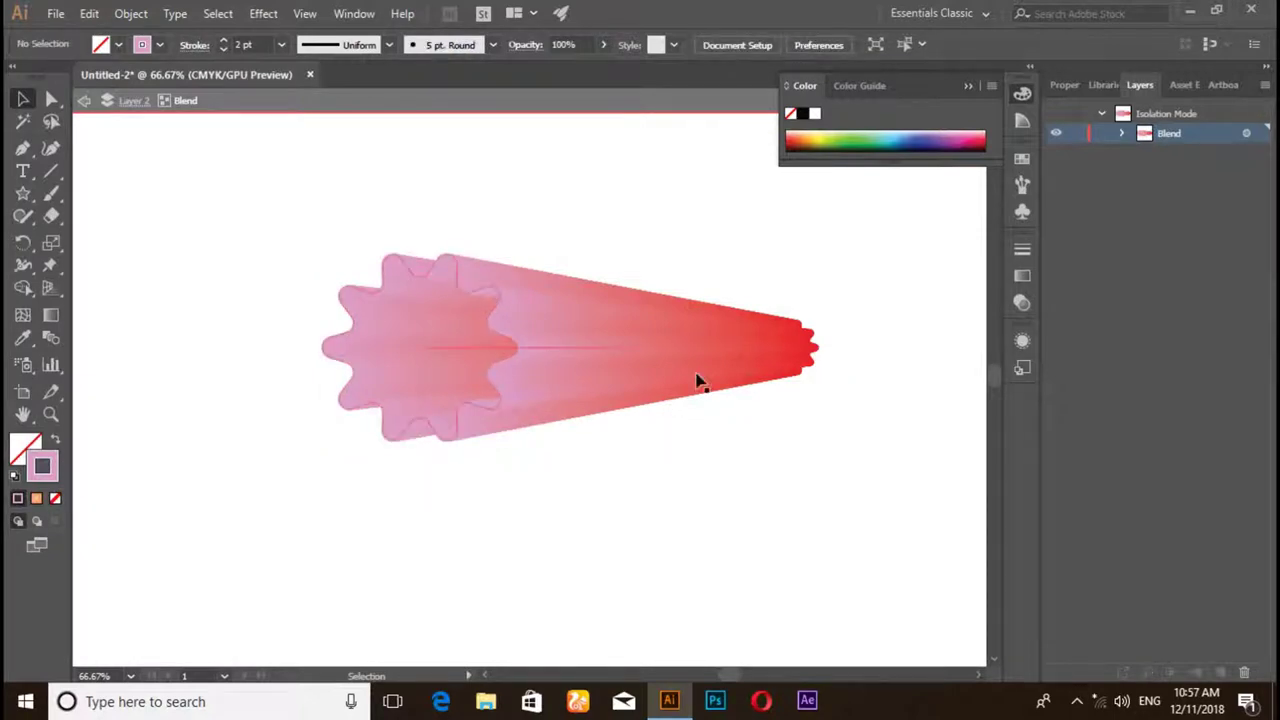
click(787, 378)
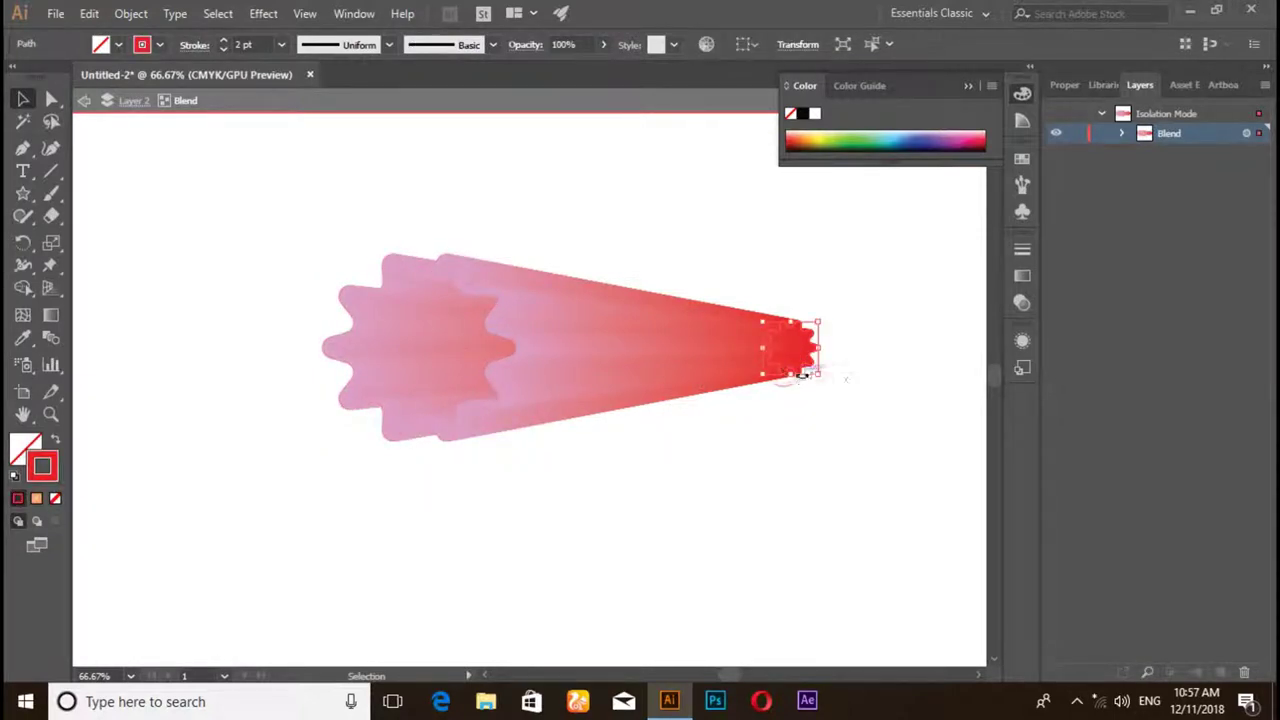
drag(821, 377, 797, 357)
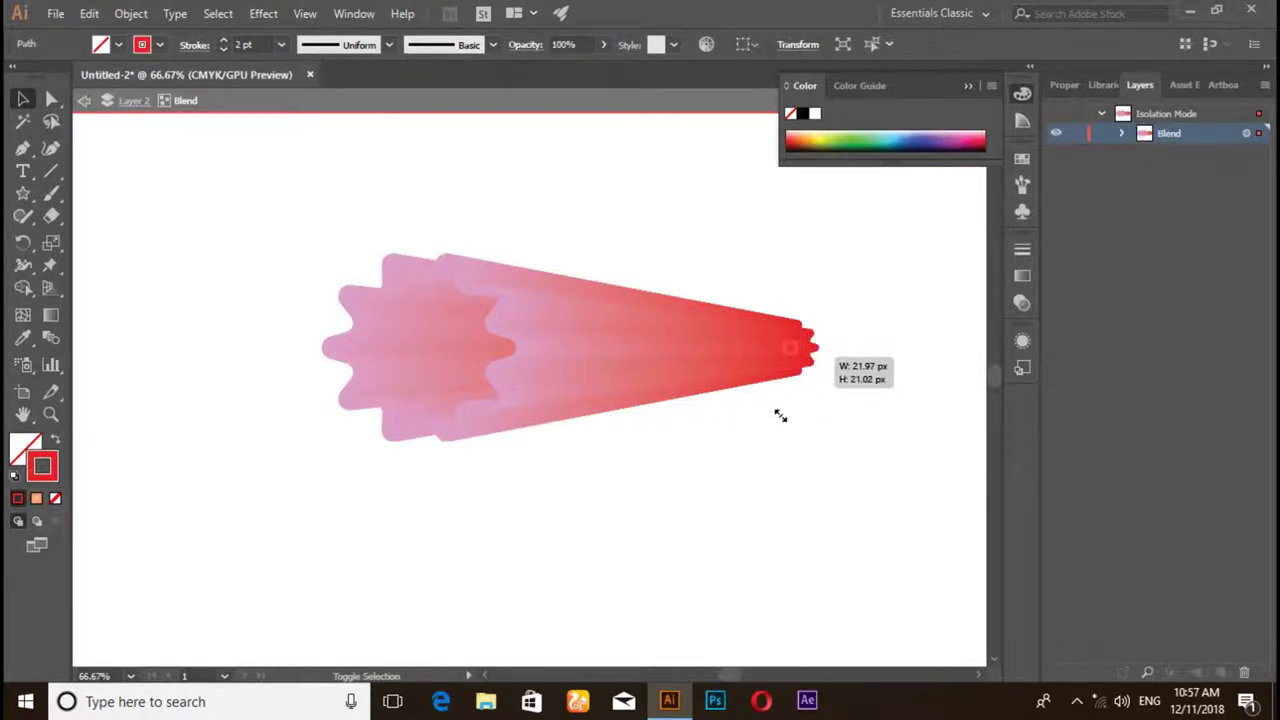
drag(779, 415, 779, 415)
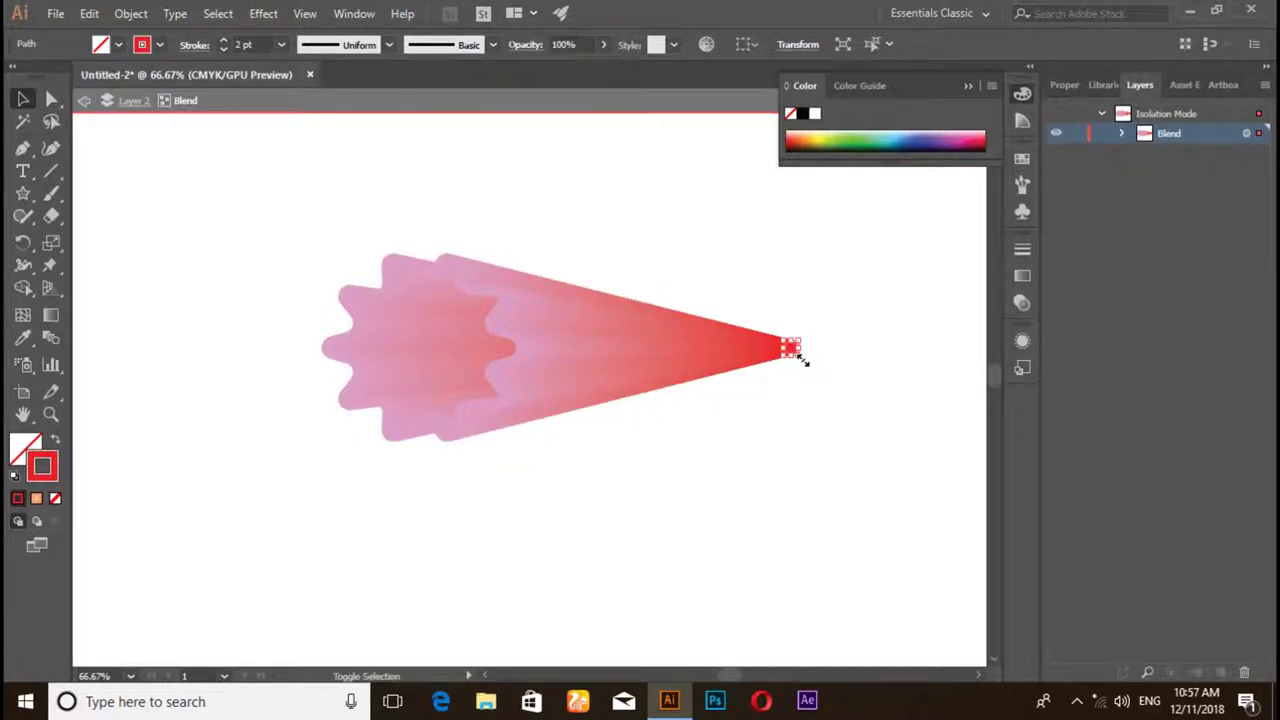
mouse_move(800, 358)
mouse_down()
mouse_move(796, 380)
mouse_move(761, 399)
mouse_up()
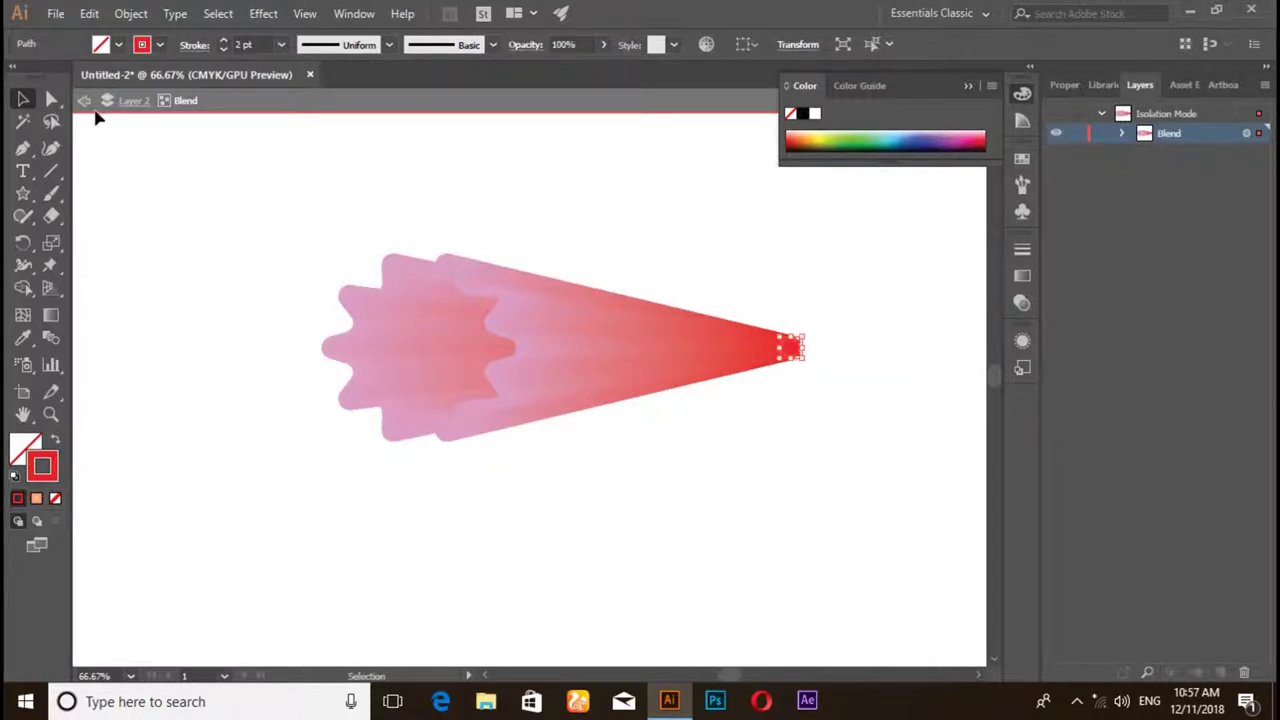
click(85, 103)
- Select the whole blend and add a point to its spine with the Reshape tool
click(85, 103)
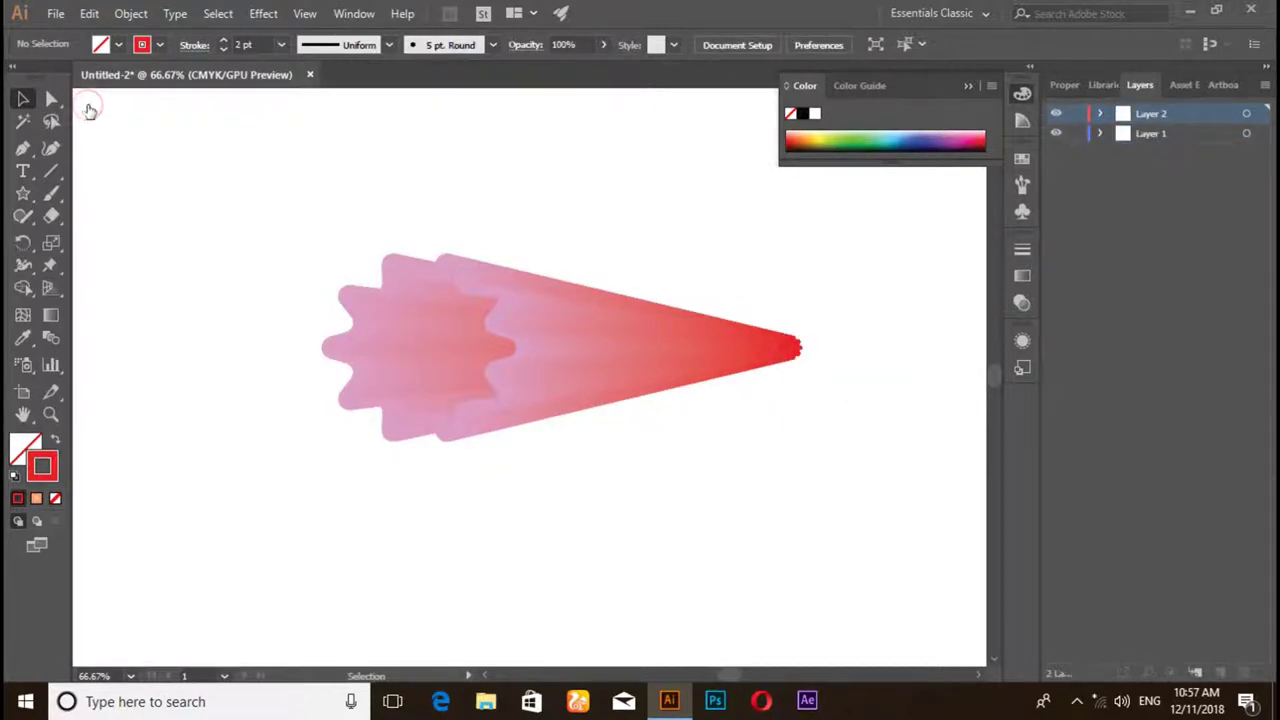
drag(330, 183, 666, 449)
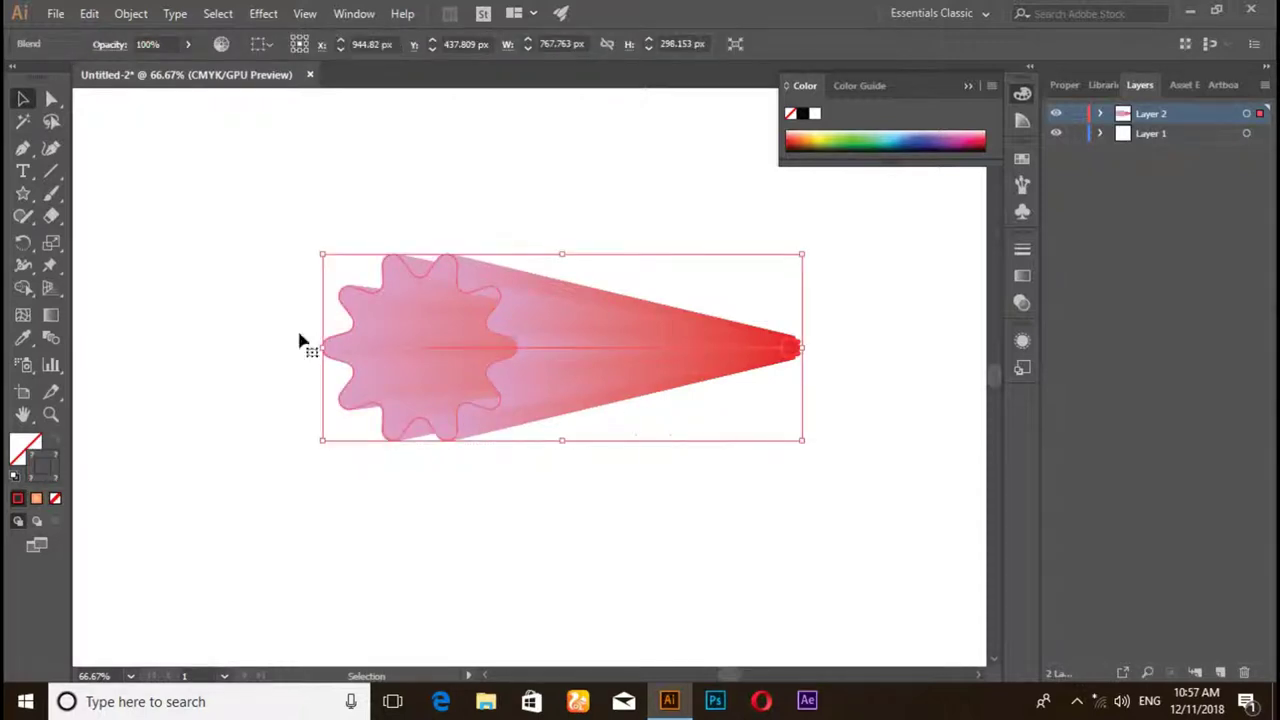
click(63, 245)
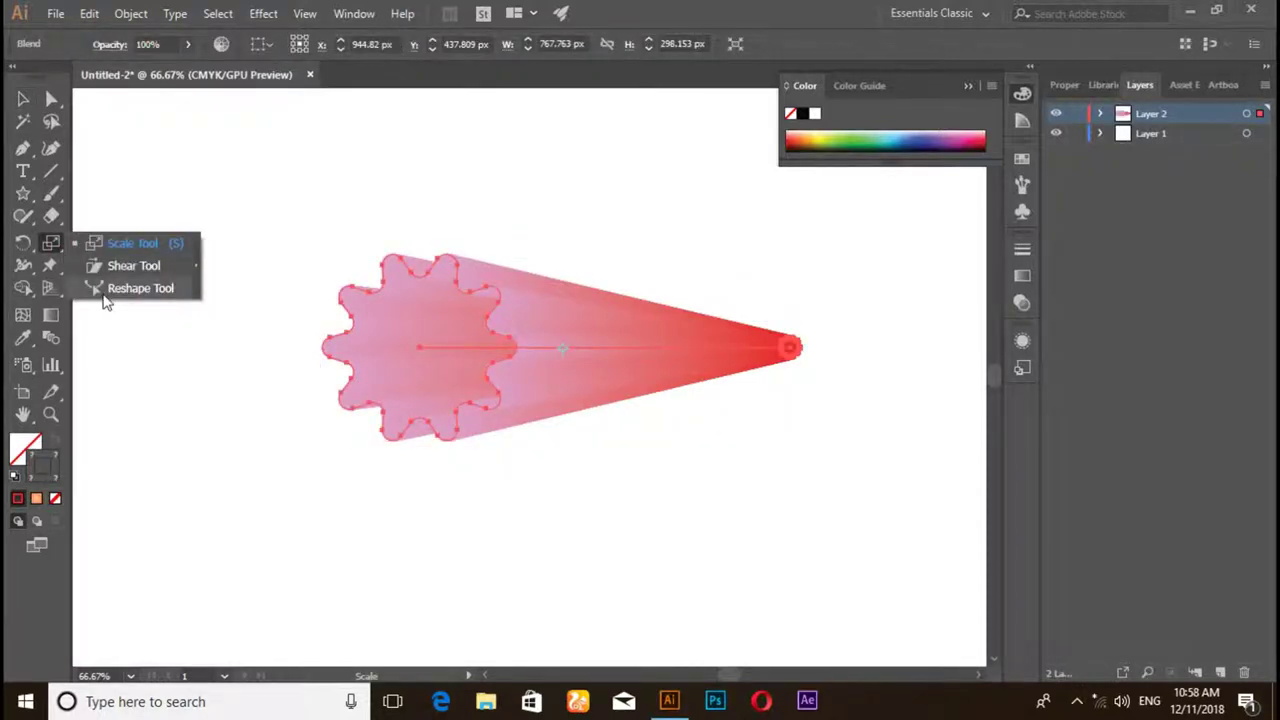
click(103, 296)
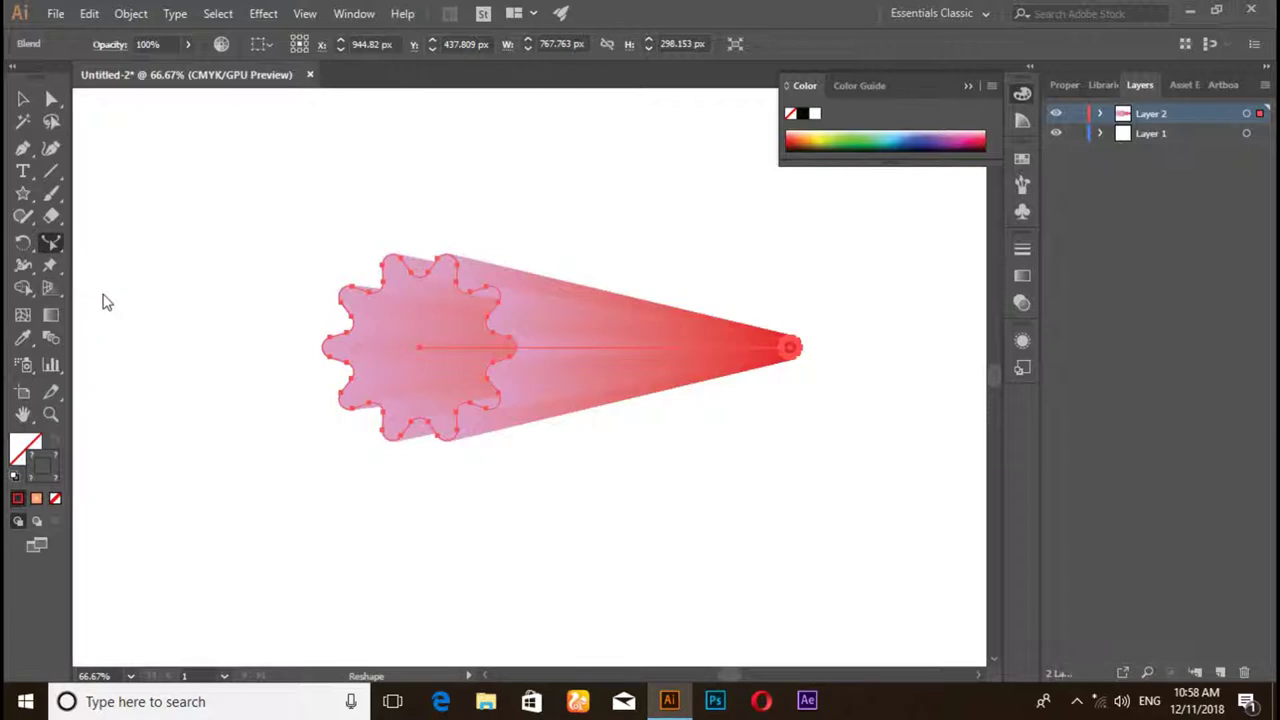
click(605, 349)
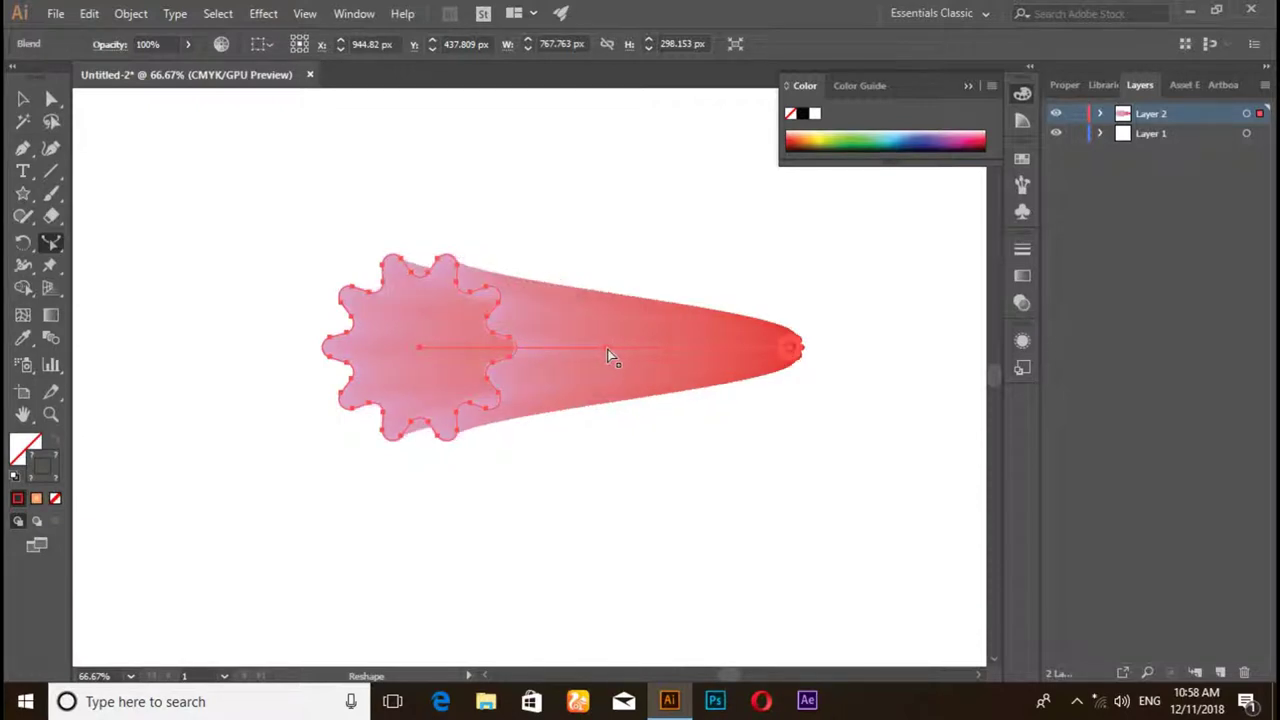
- Drag a spine anchor down so the blend's tail curves
click(51, 98)
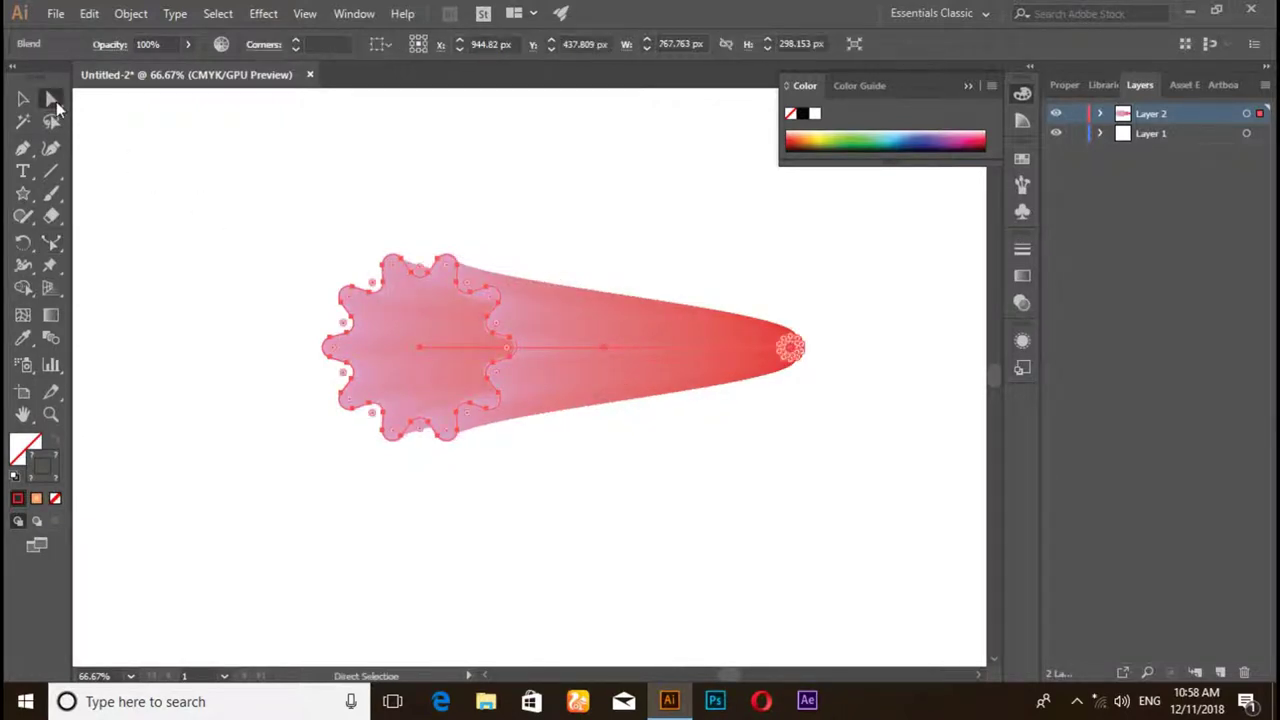
alt+scroll(652, 413, up, 1)
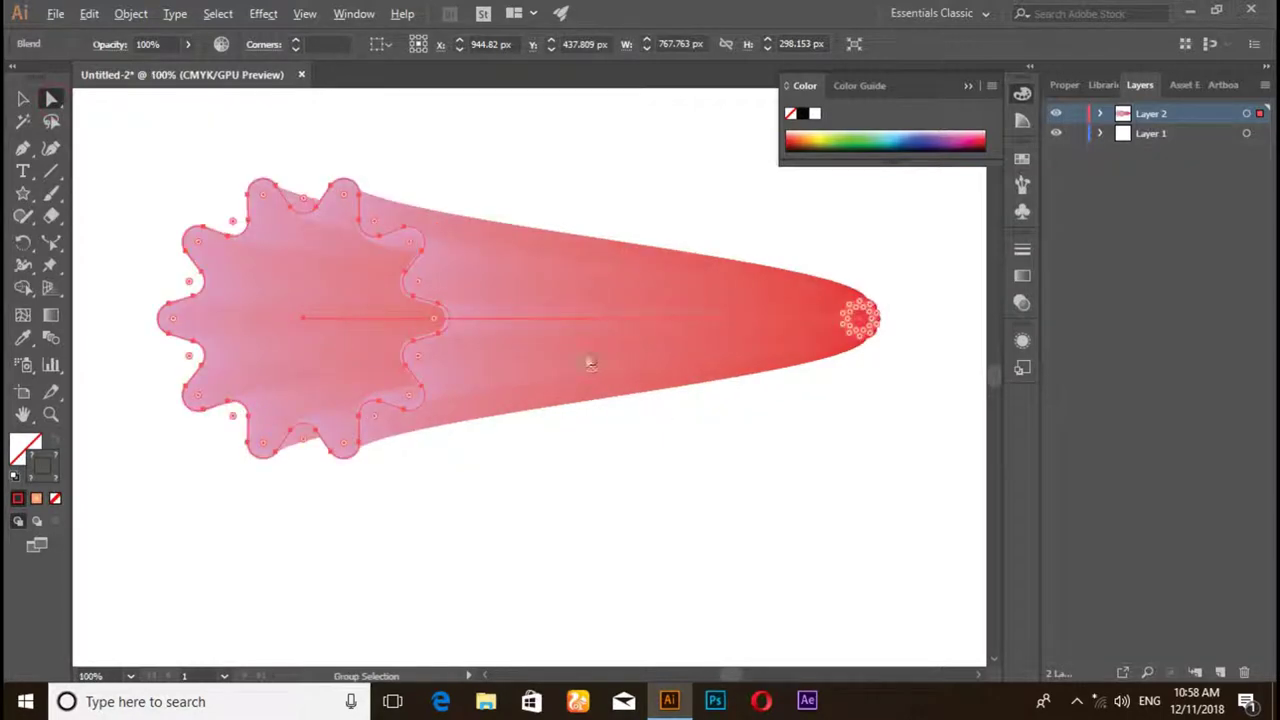
click(583, 320)
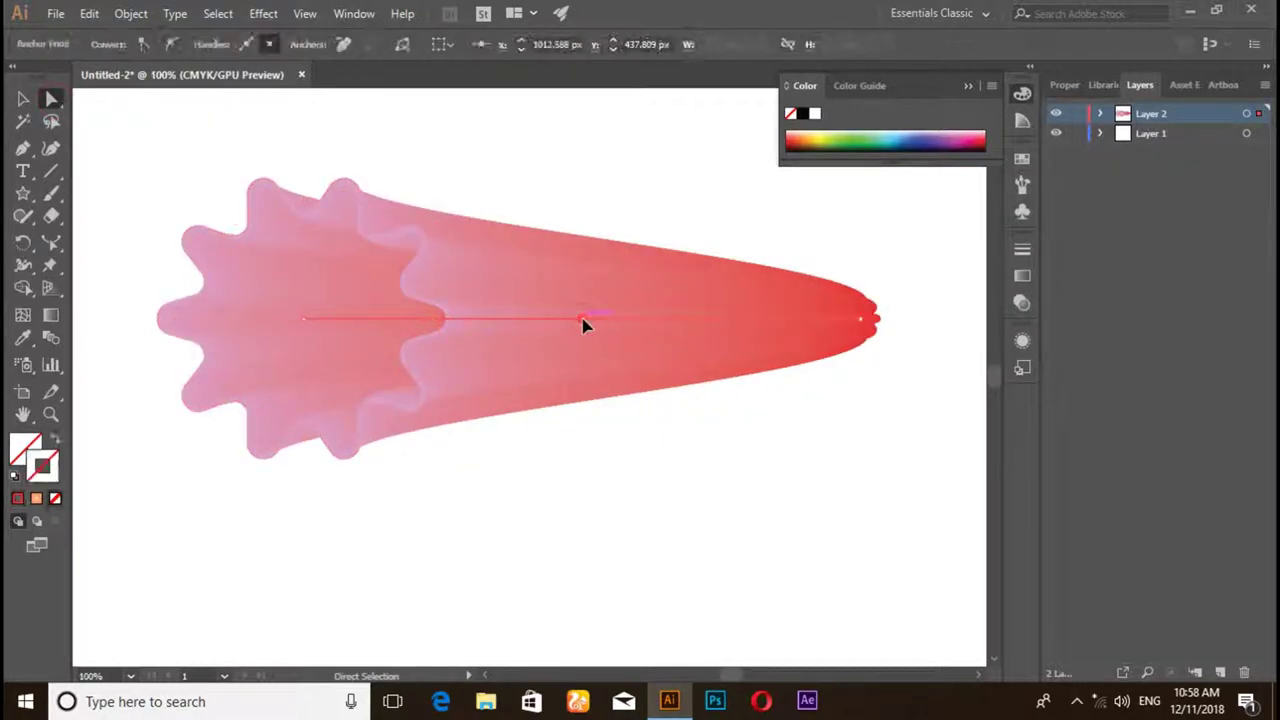
drag(583, 322, 588, 342)
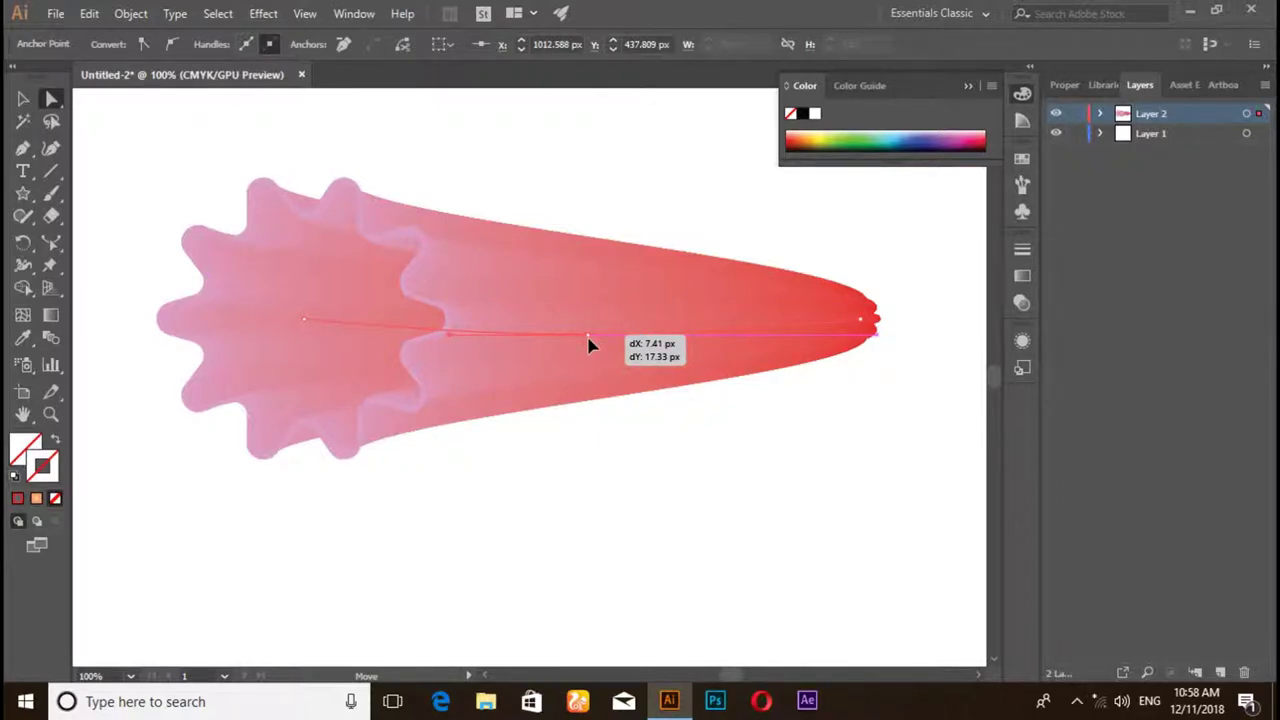
drag(588, 342, 588, 342)
click(632, 467)
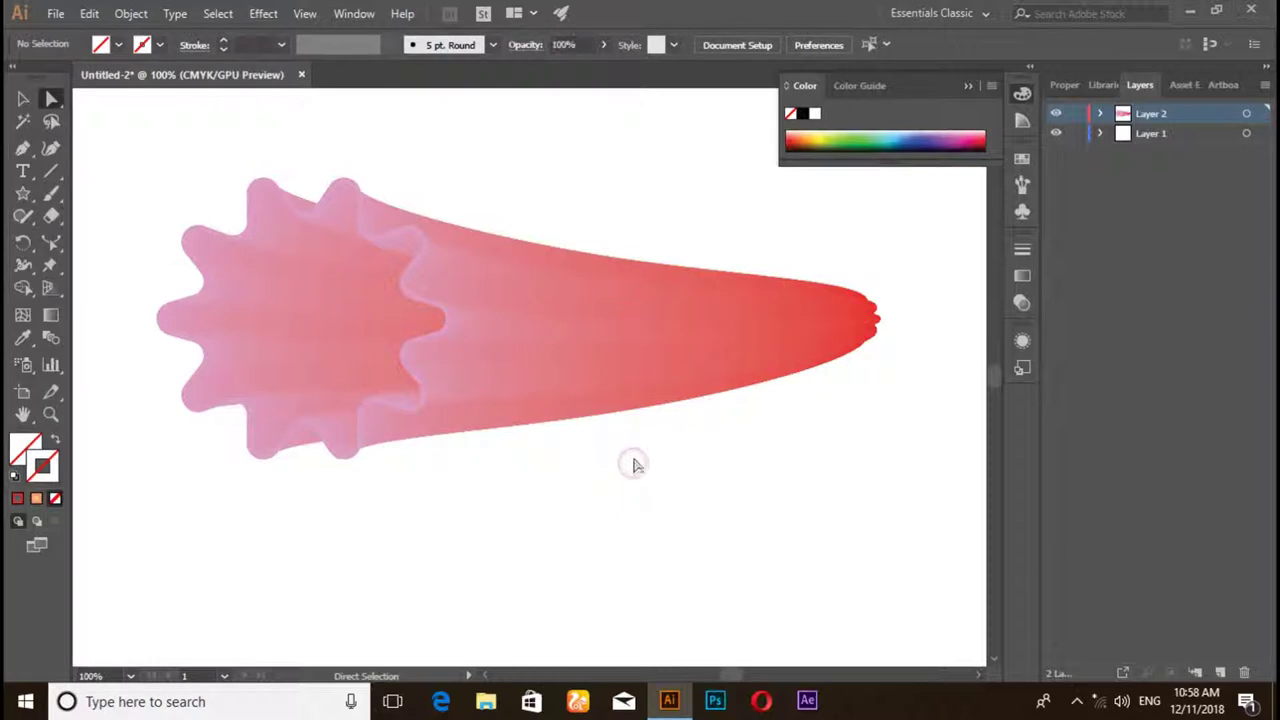
- Move the whole chili blend about 26 px lower, to Y ≈ 498 px
alt+scroll(634, 465, down, 1)
scroll(460, 285, down, 3)
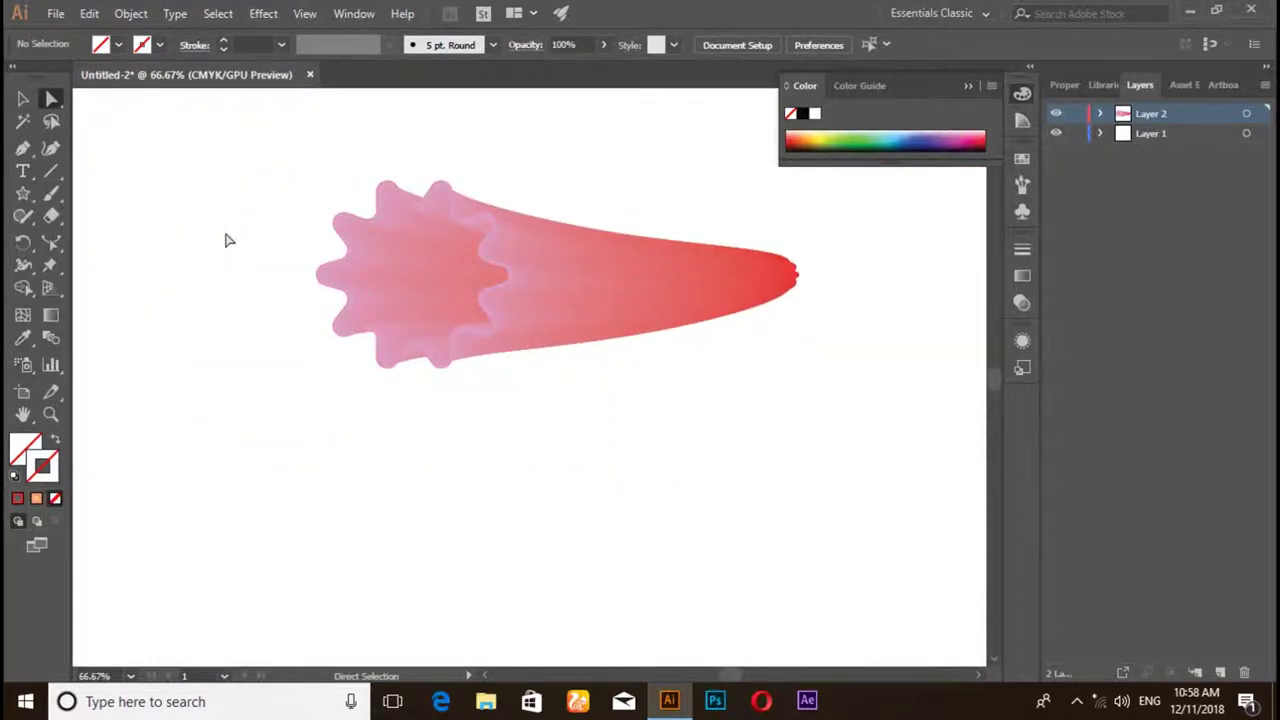
alt+scroll(226, 240, down, 1)
alt+scroll(226, 240, down, 1)
alt+scroll(226, 240, up, 1)
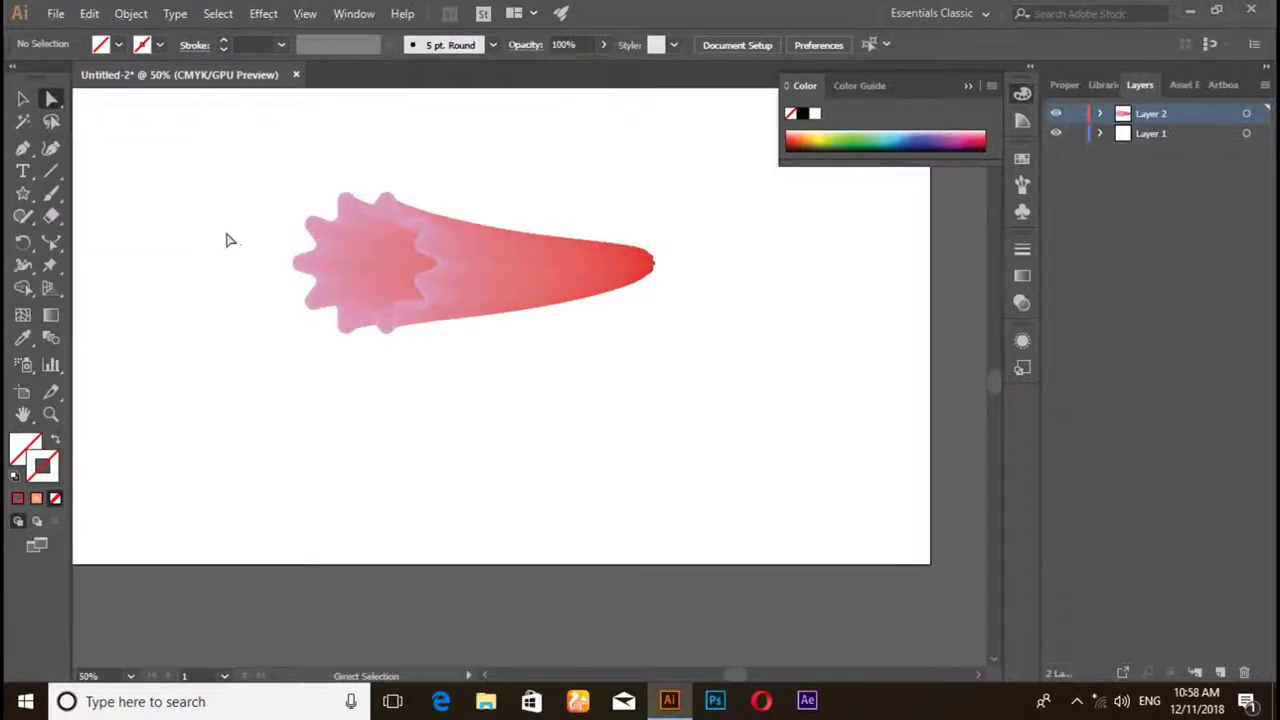
drag(268, 158, 641, 333)
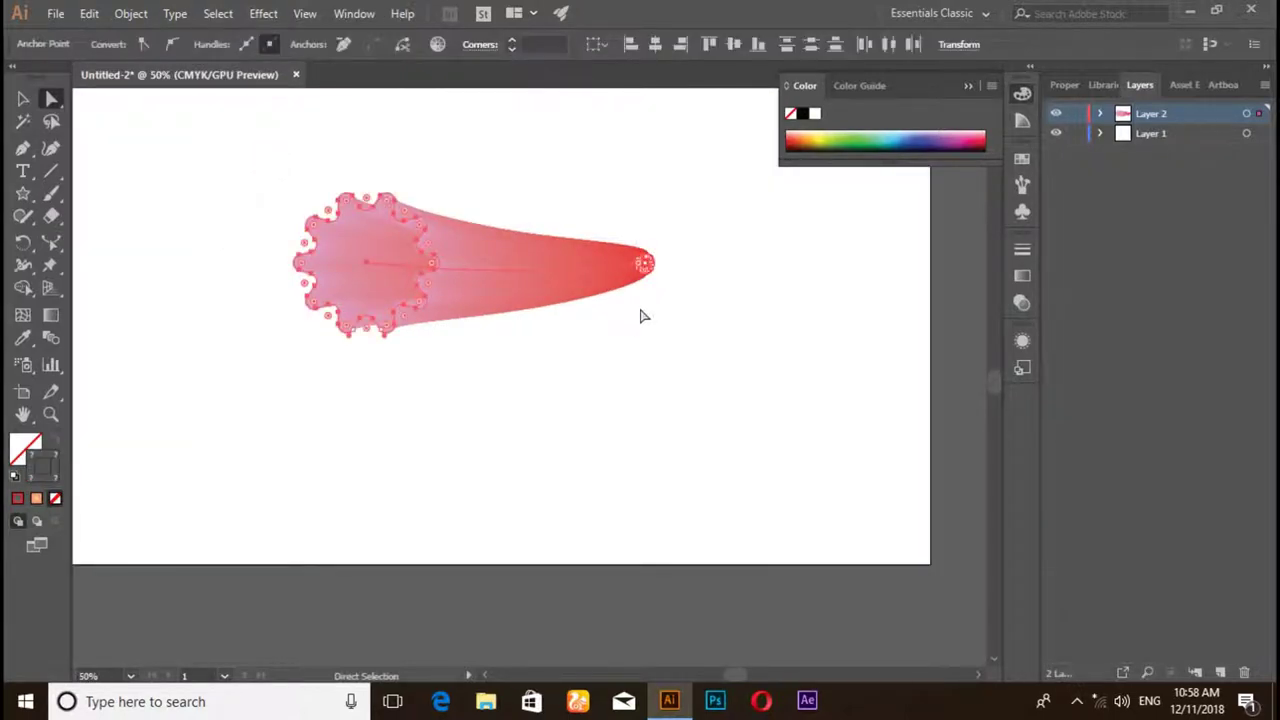
click(23, 98)
click(401, 426)
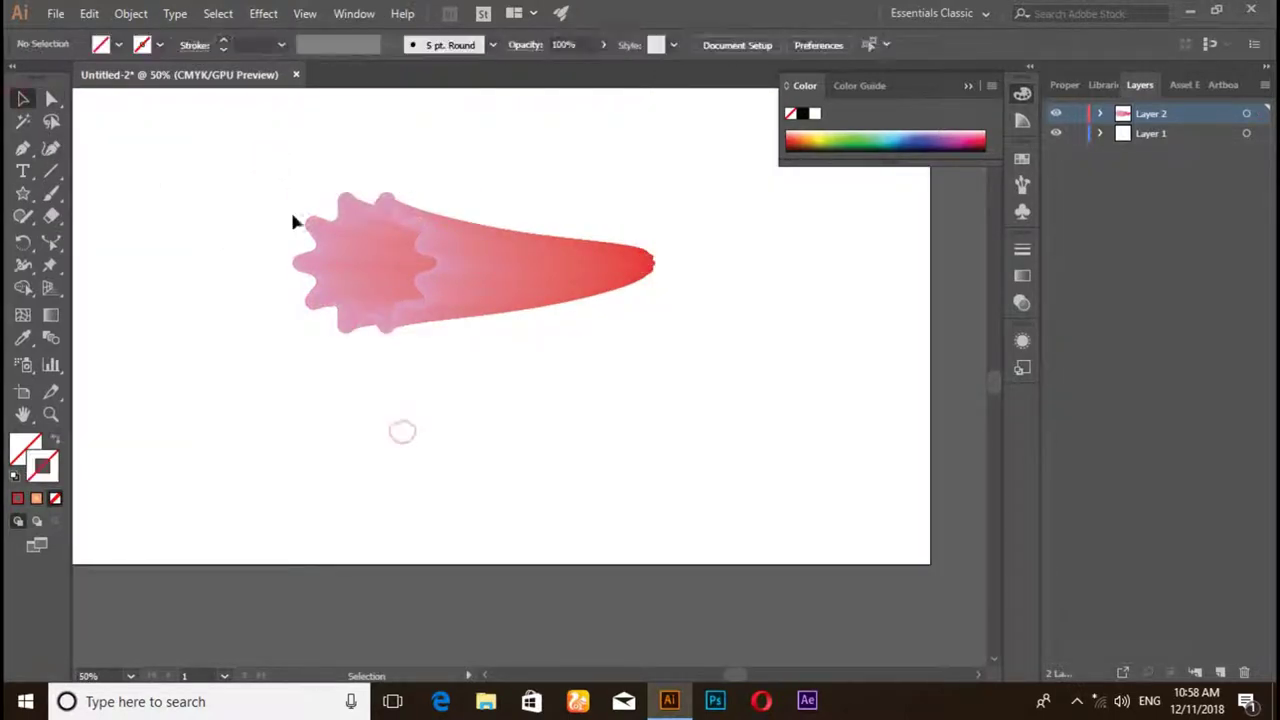
drag(297, 173, 641, 328)
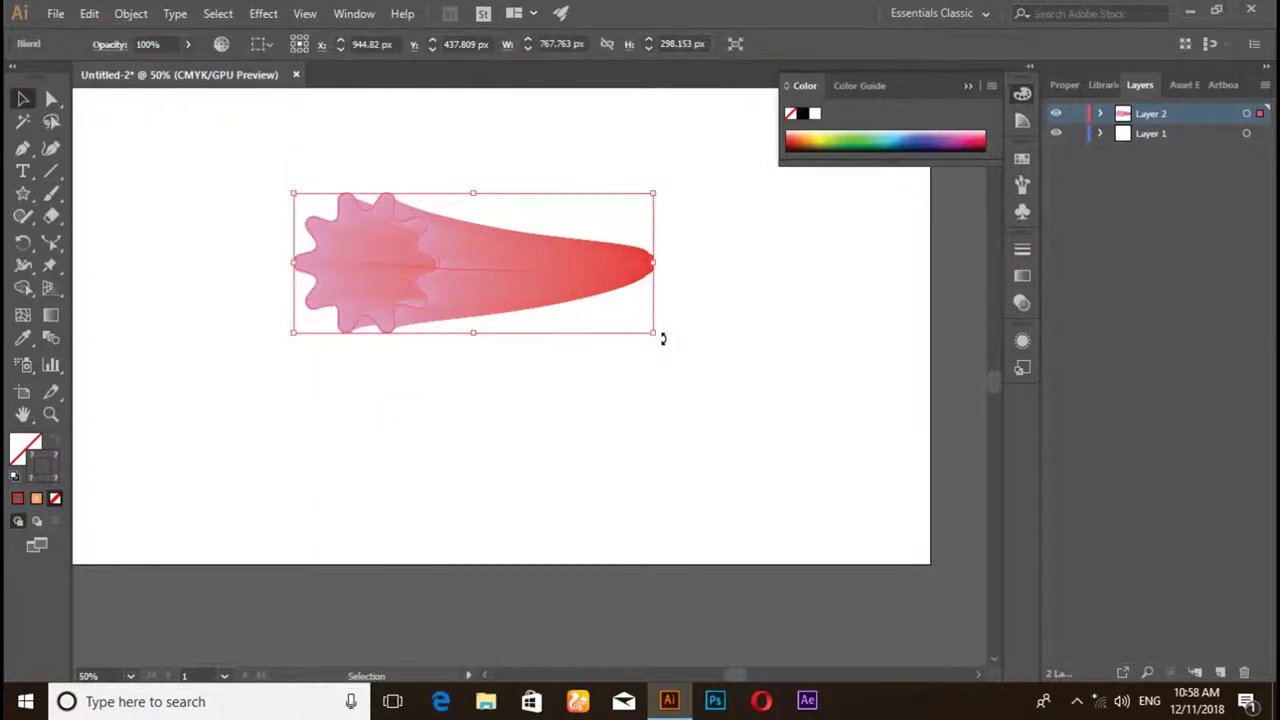
drag(558, 279, 557, 307)
drag(567, 427, 562, 431)
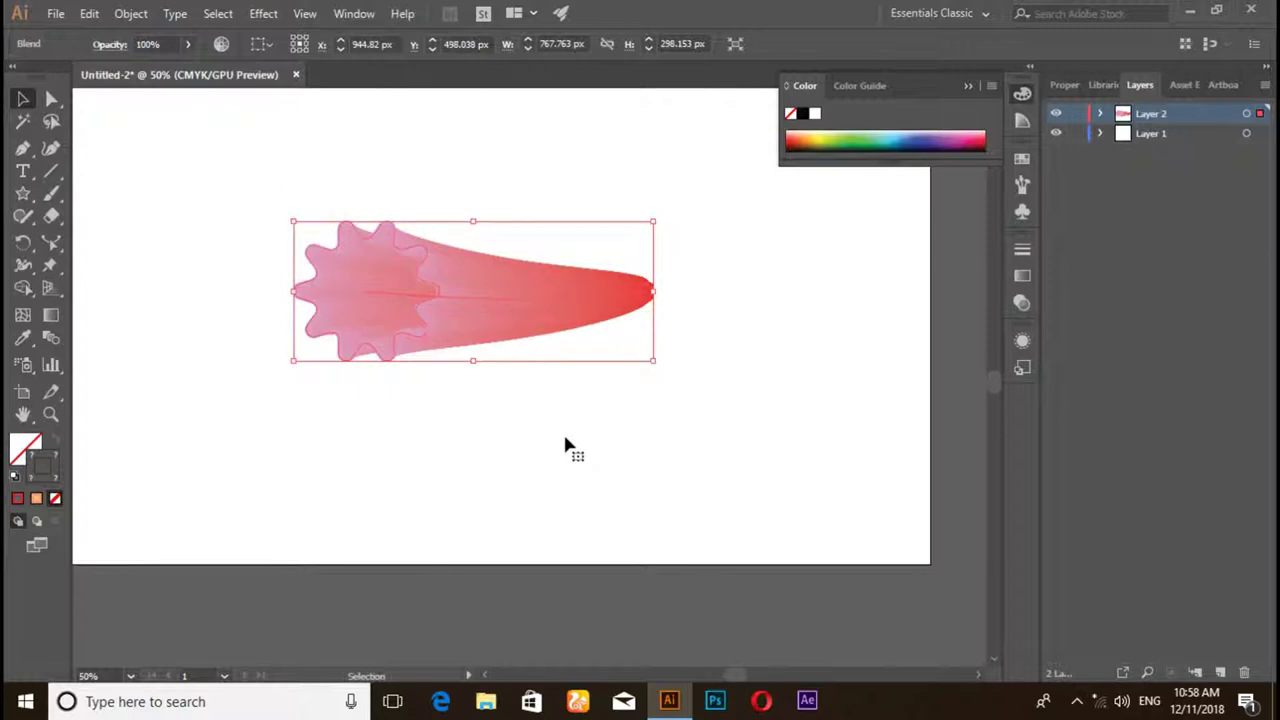
click(563, 433)
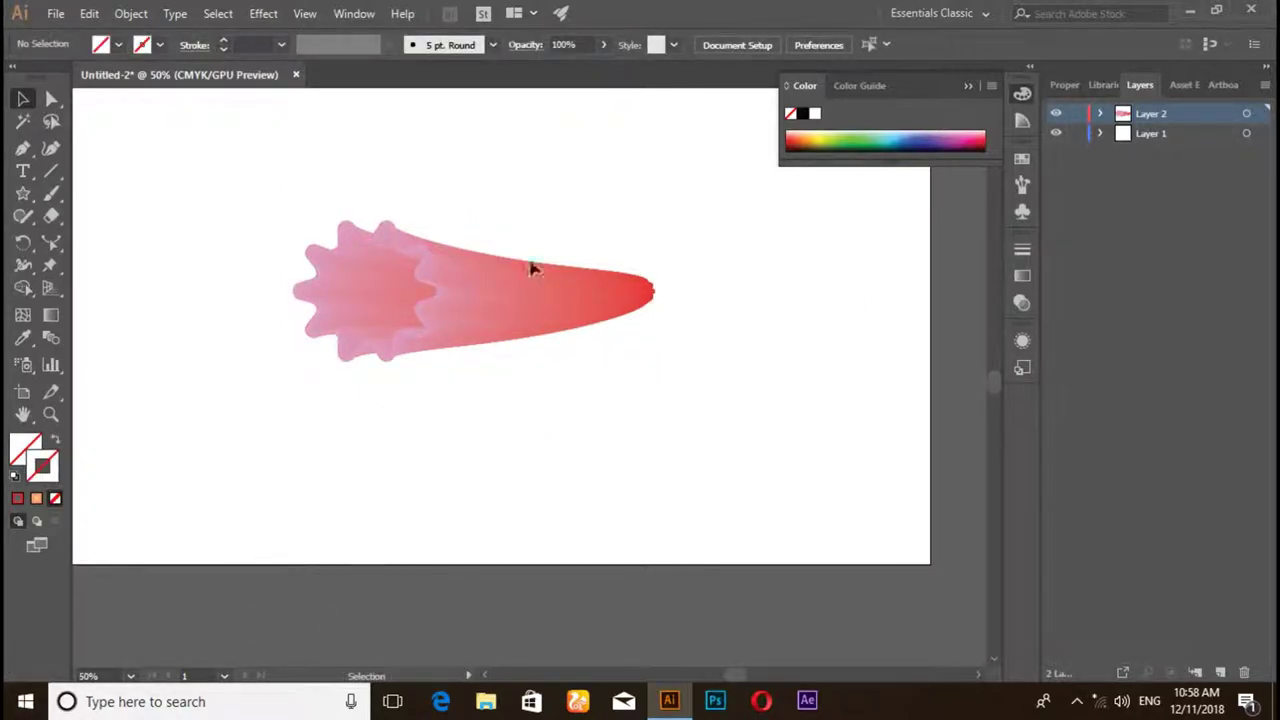
- With the Pen tool, set a dark green 1A5429 stroke and start a stem path below the chili
click(22, 148)
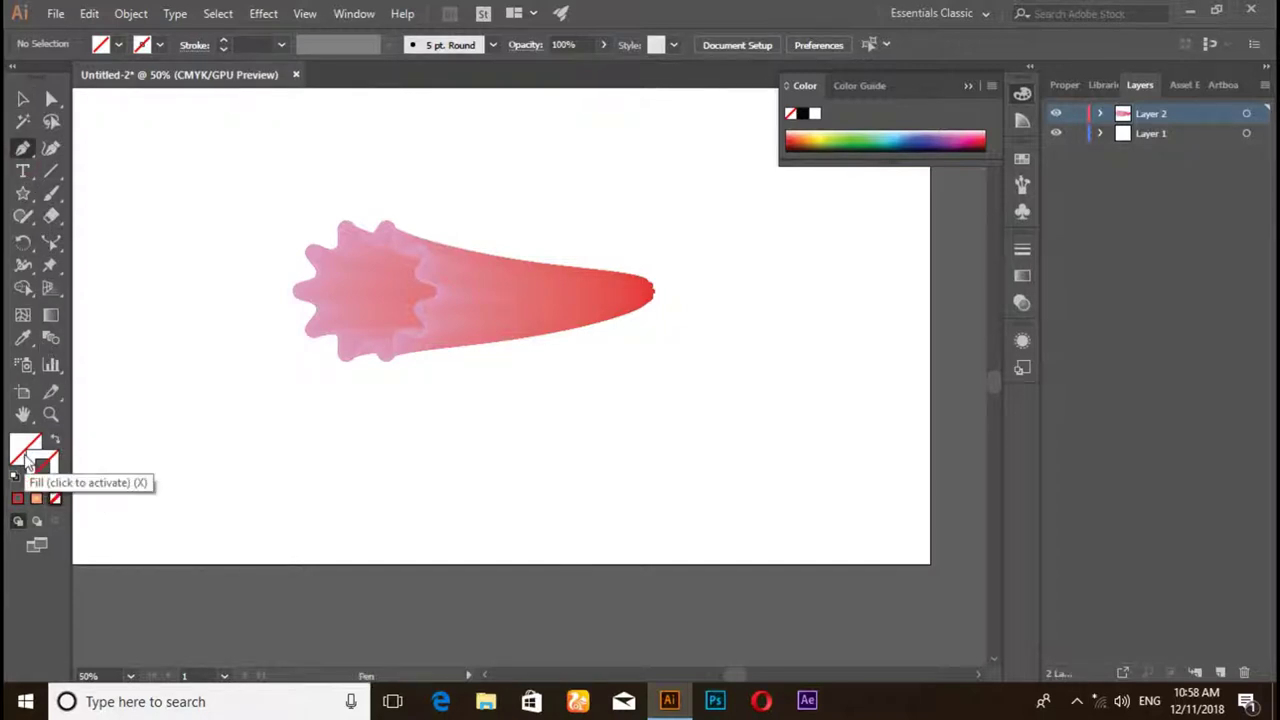
click(42, 466)
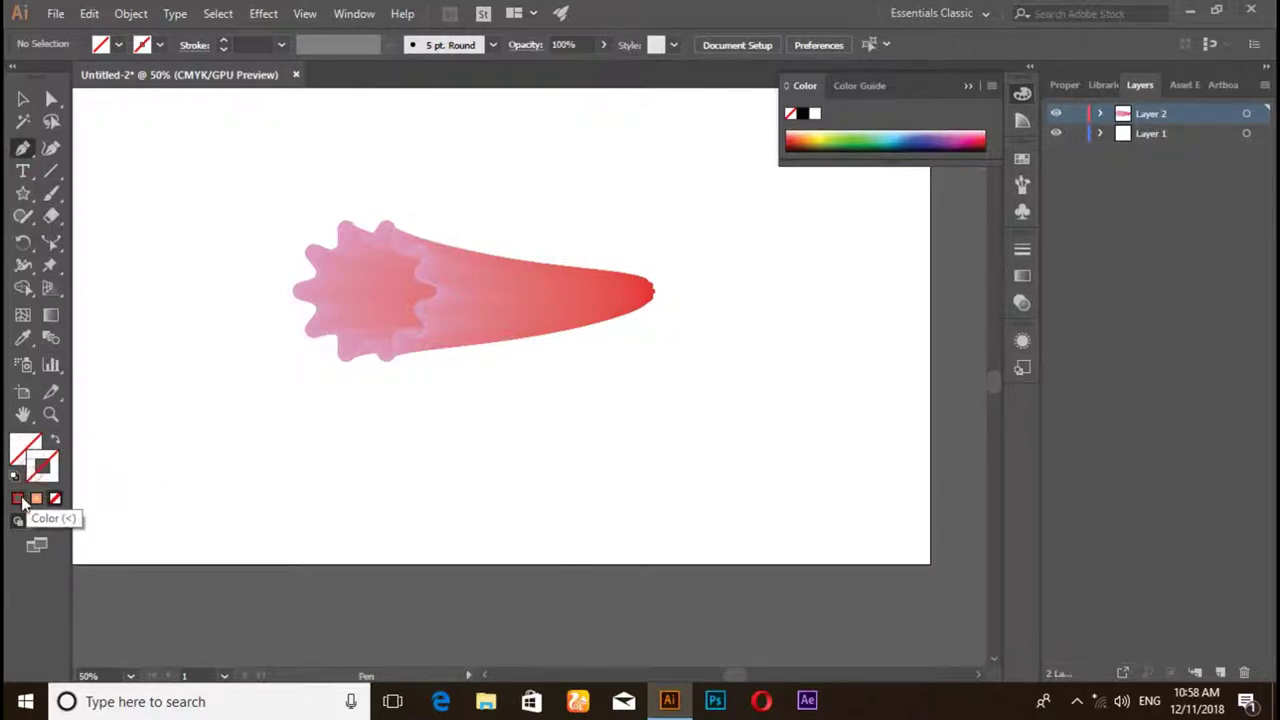
click(17, 498)
double_click(44, 468)
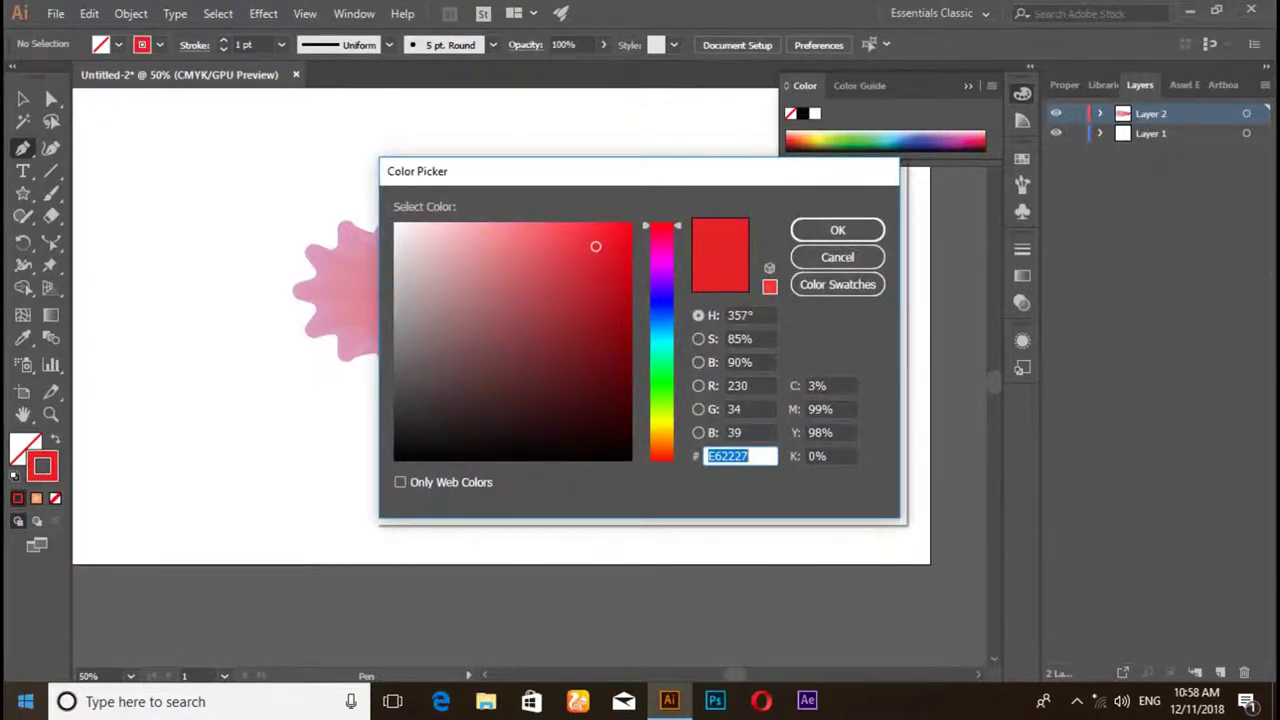
key(BackSpace)
text(29)
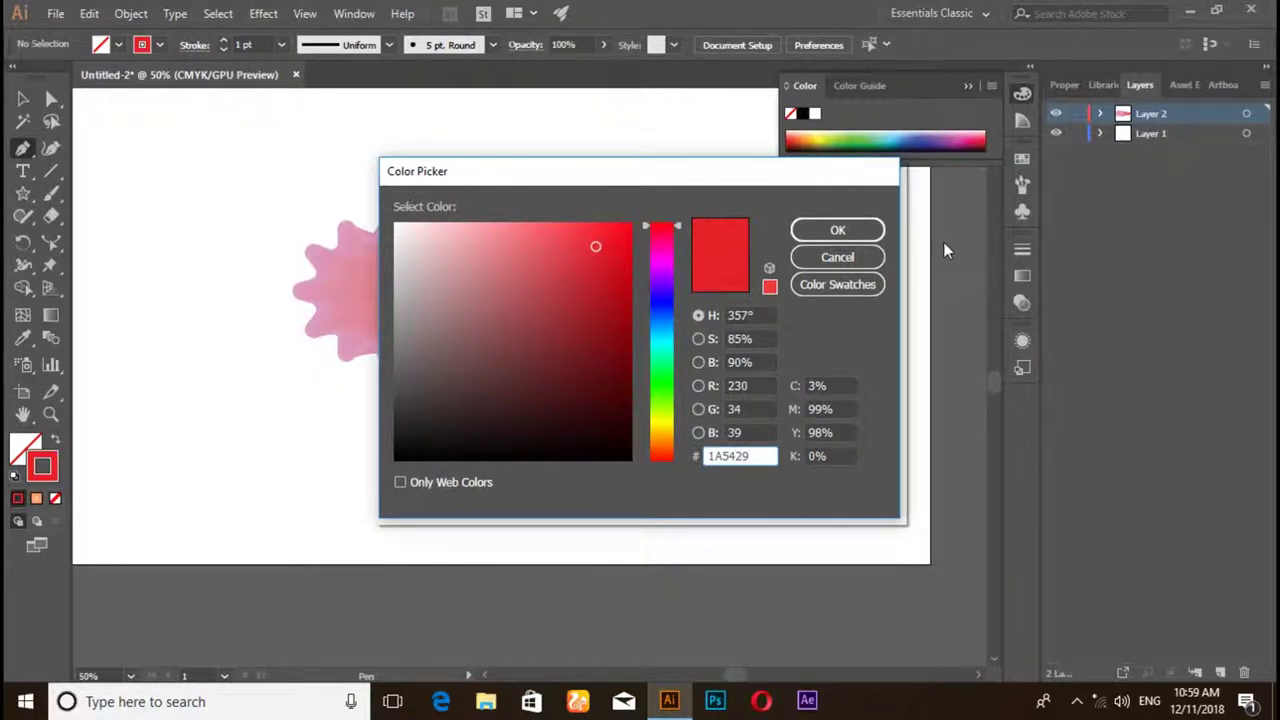
click(838, 231)
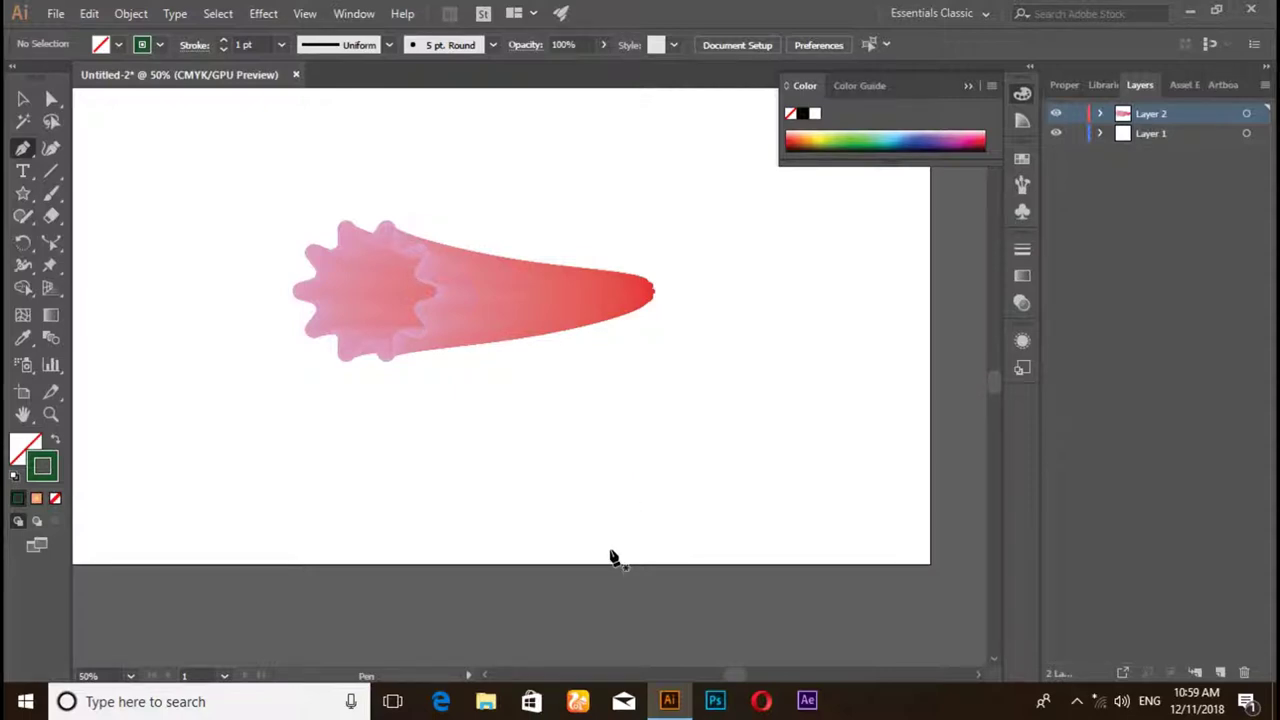
mouse_move(609, 538)
mouse_down()
mouse_move(617, 474)
mouse_move(647, 421)
mouse_move(708, 434)
mouse_move(626, 409)
mouse_move(663, 414)
mouse_up()
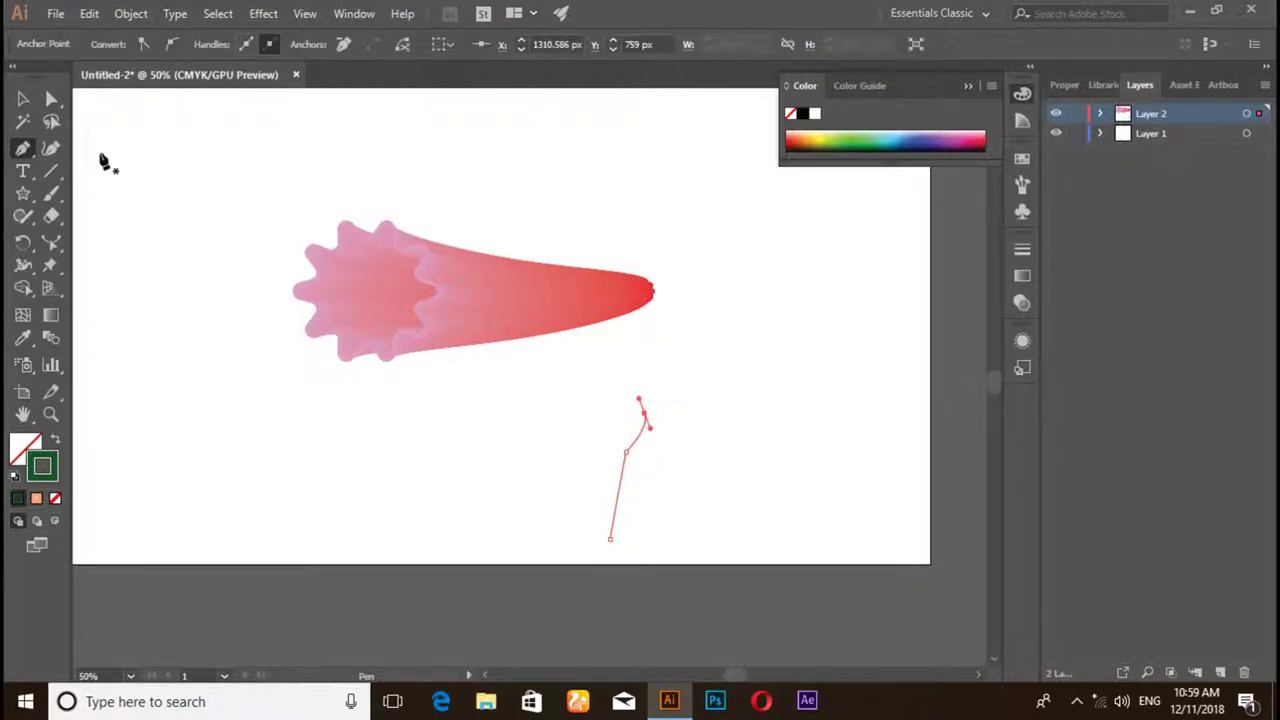
- Raise the curved stem path's stroke weight to 3 pt
click(29, 104)
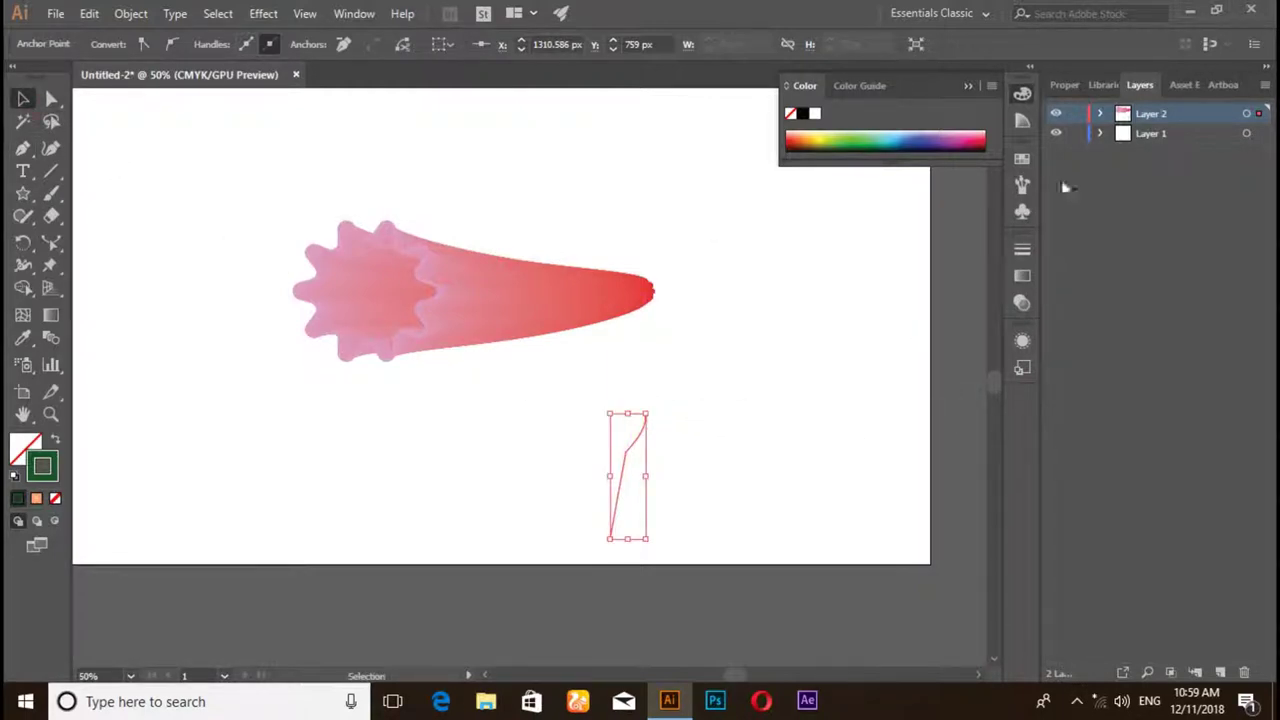
click(1062, 83)
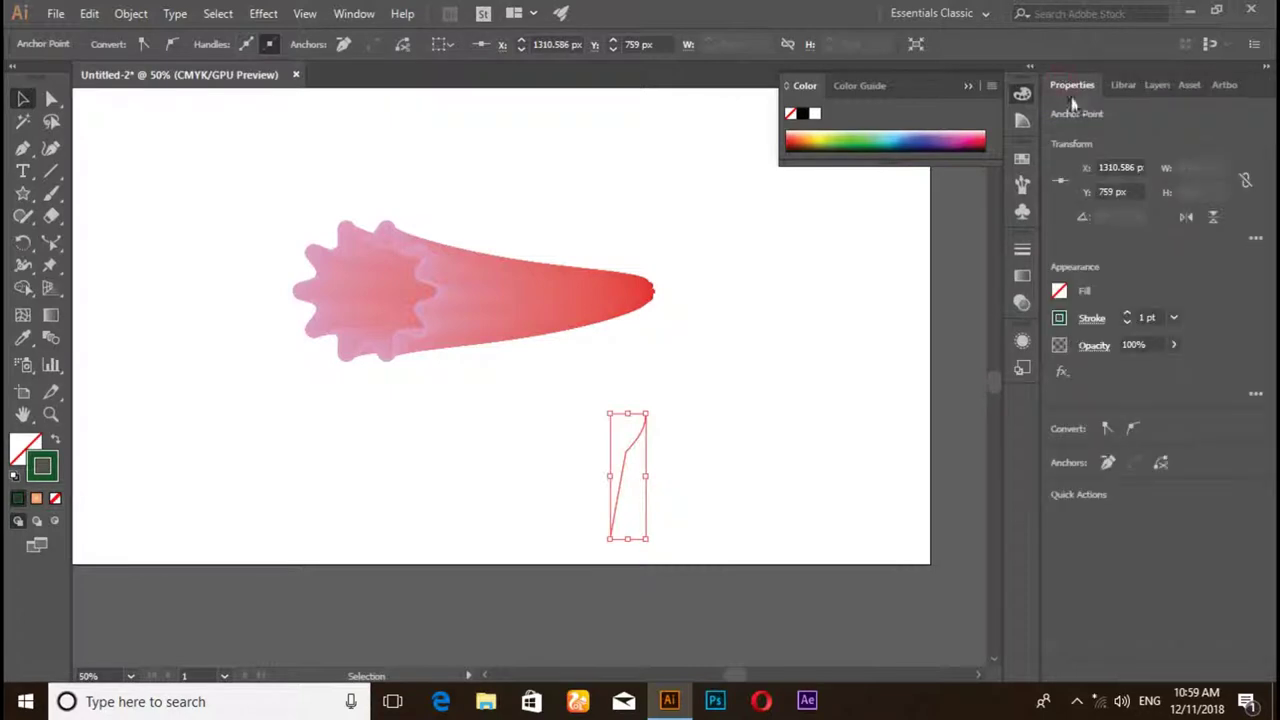
click(1126, 313)
click(1126, 313)
click(817, 460)
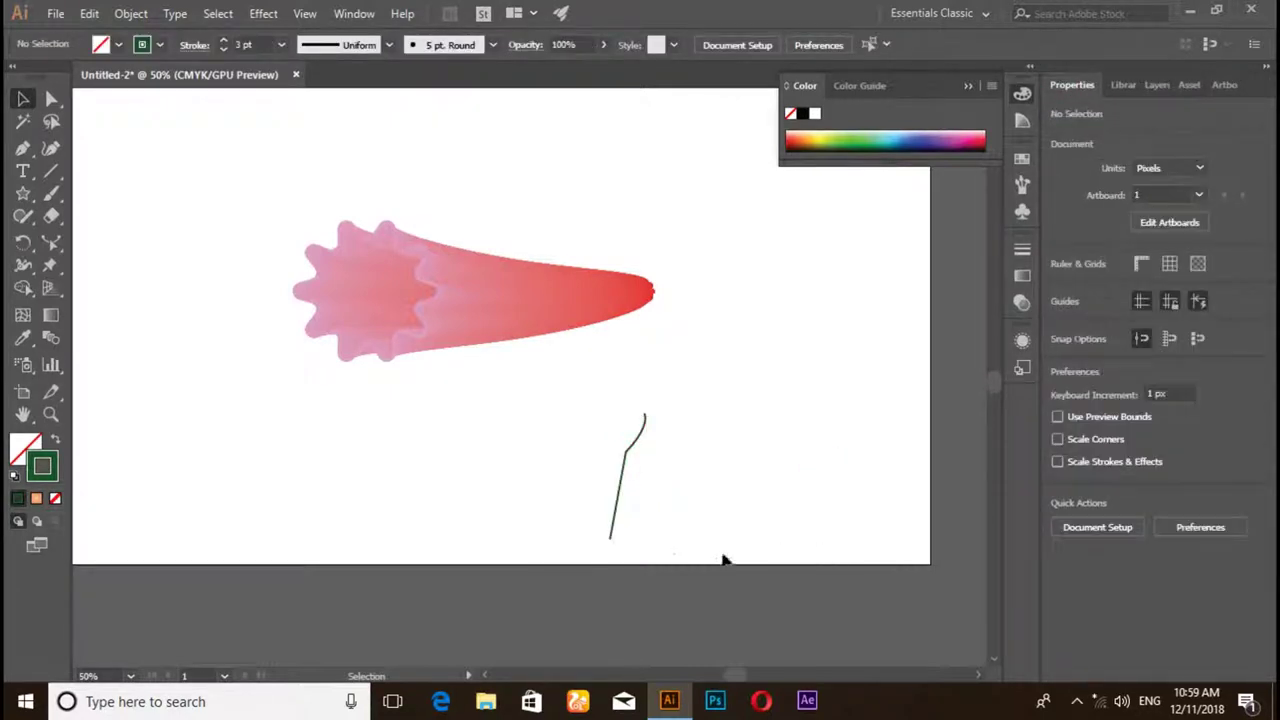
drag(567, 418, 661, 486)
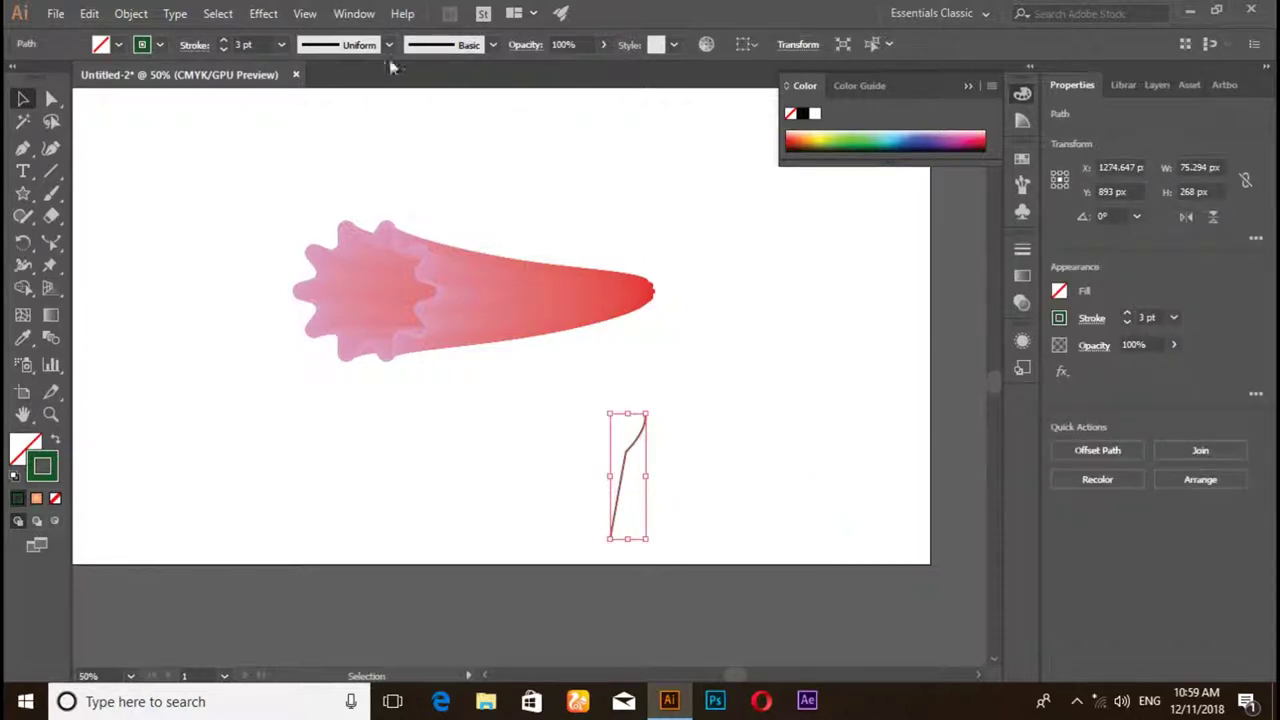
- Apply a 360° Off-Axis Front 3D Revolve to turn the green path into a cone cap
click(262, 14)
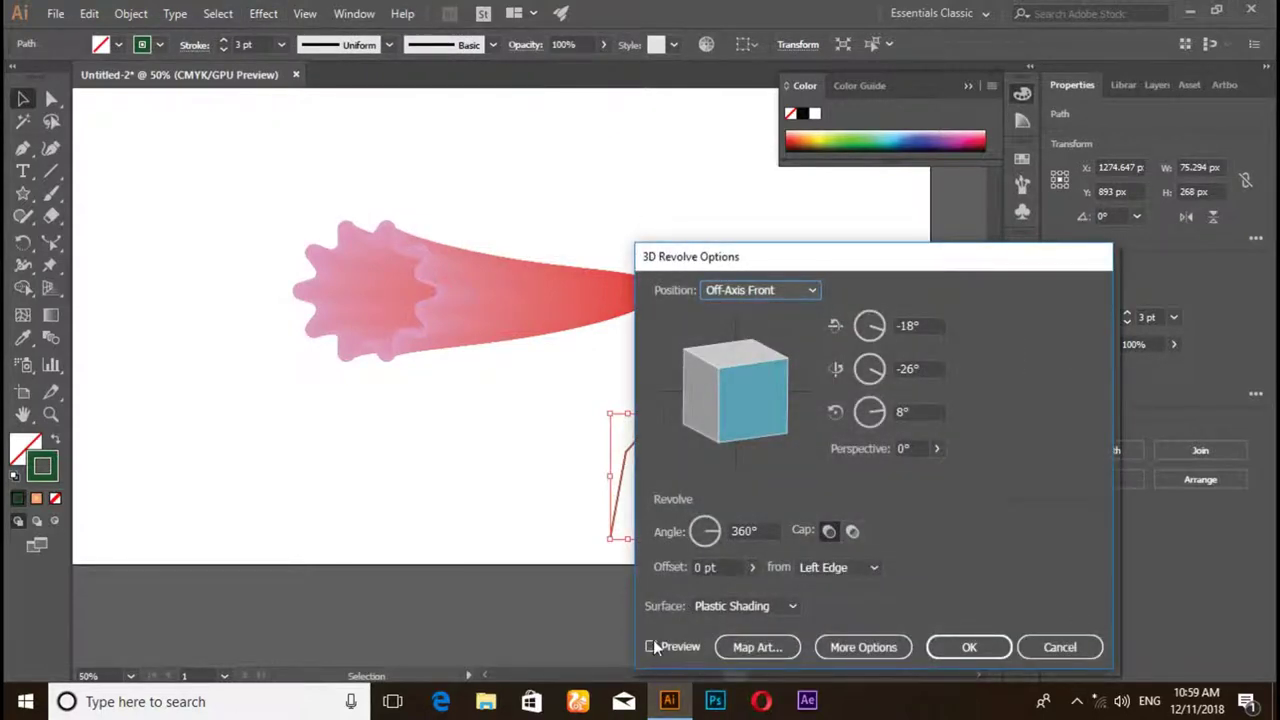
click(651, 647)
key(space)
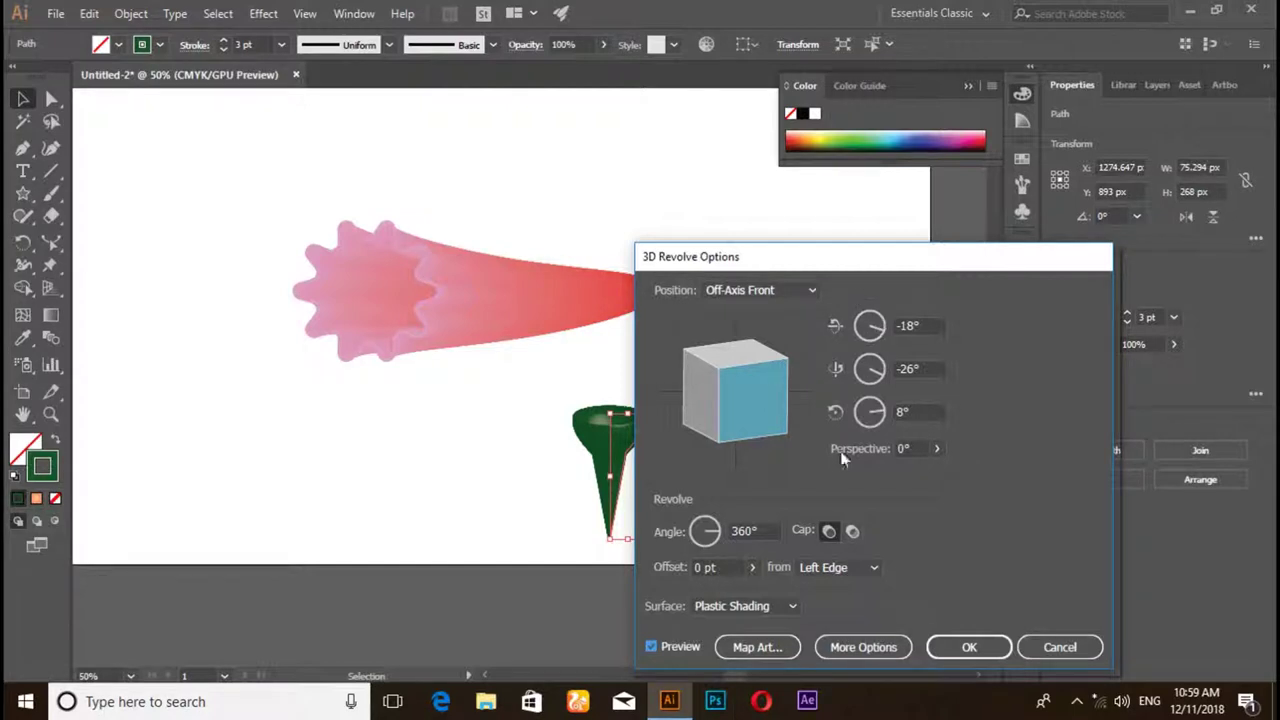
click(966, 647)
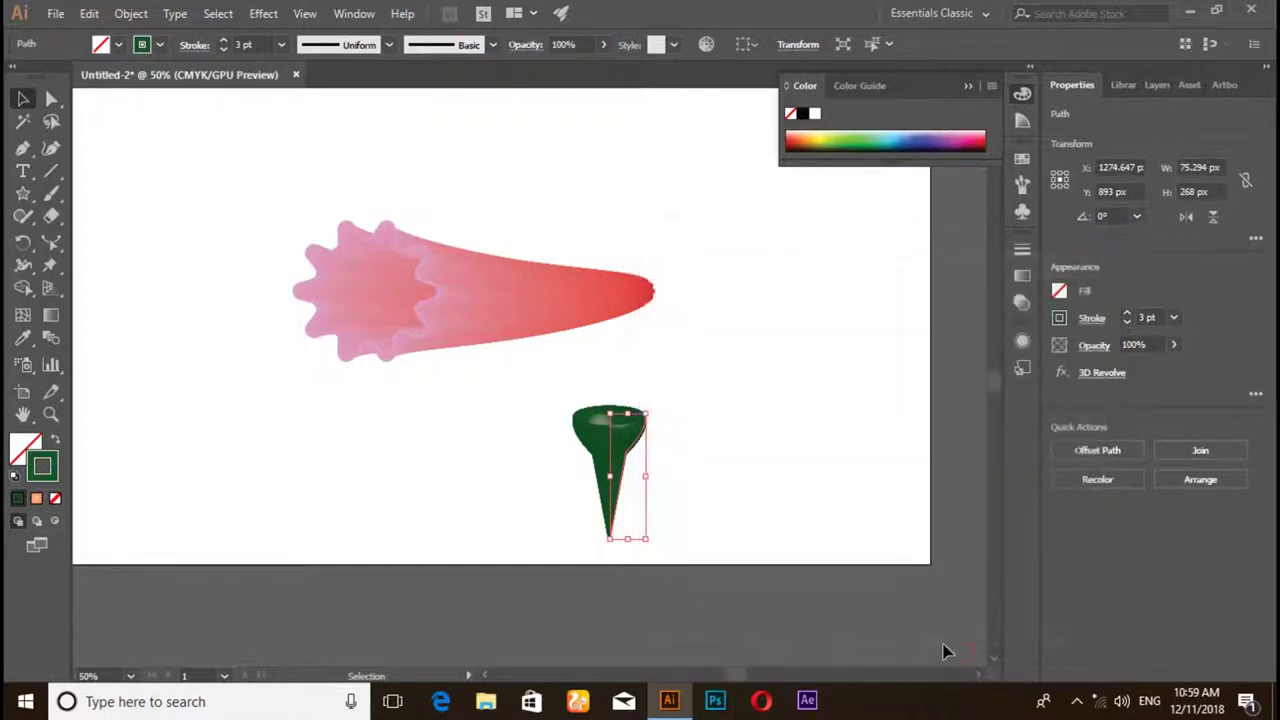
click(752, 498)
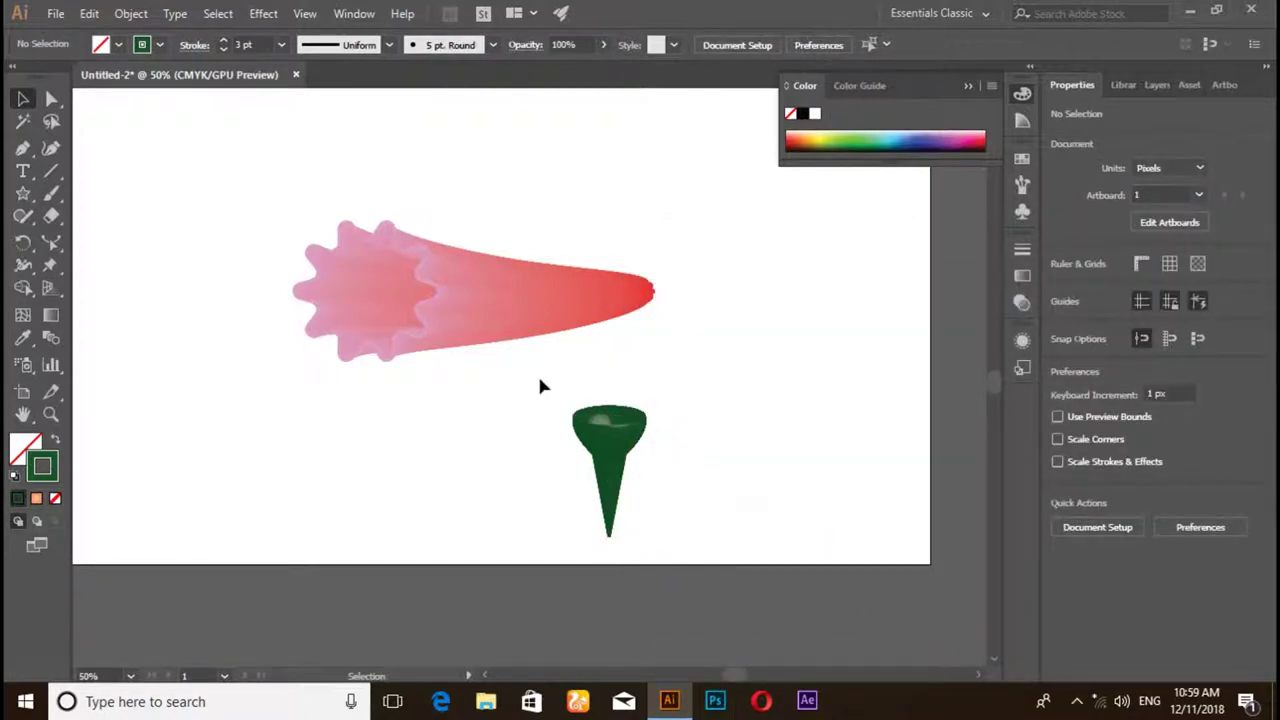
mouse_move(537, 373)
mouse_down()
mouse_move(691, 519)
mouse_move(632, 557)
mouse_up()
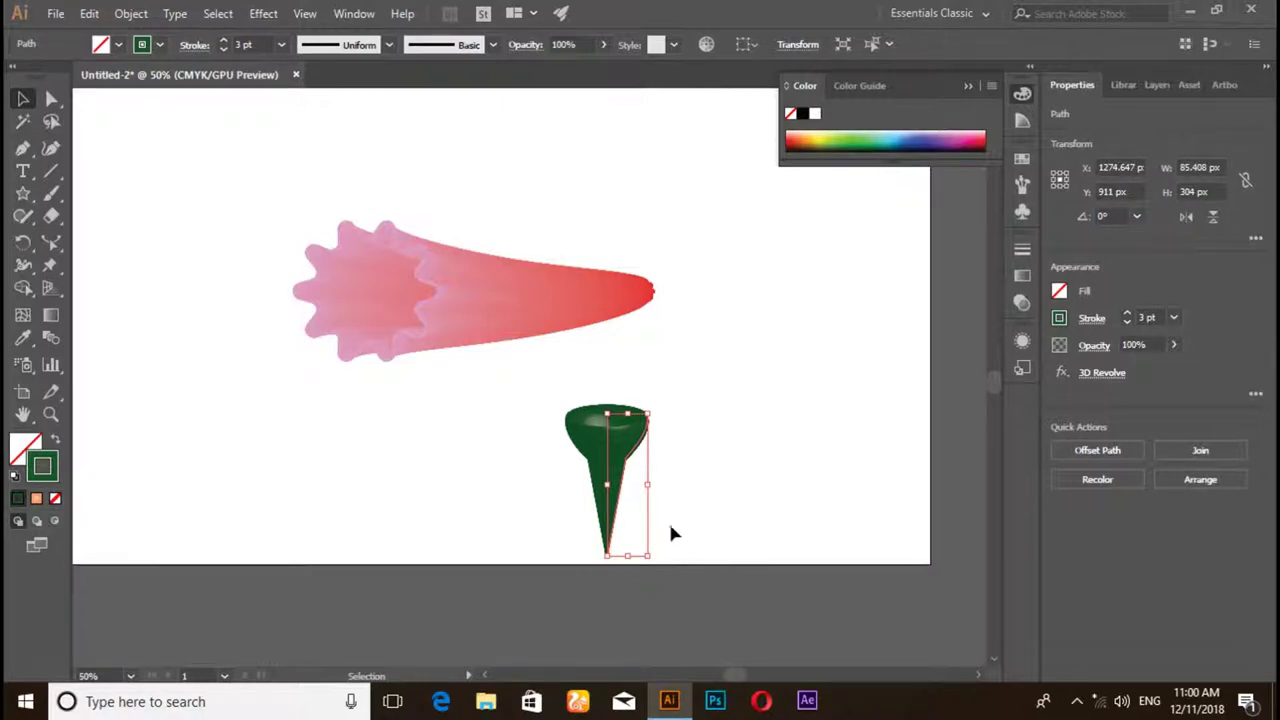
- Stretch the cap slightly taller and expand its 3D appearance into an editable group
drag(628, 555, 630, 549)
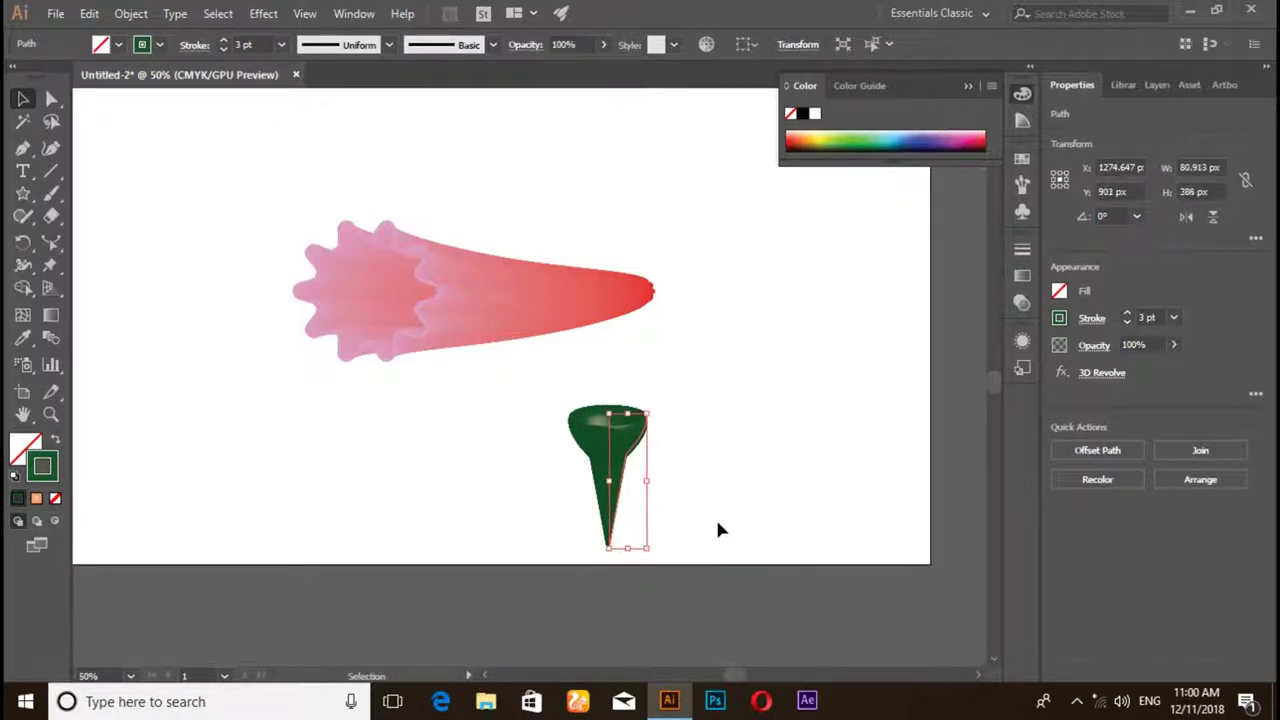
click(130, 13)
click(276, 213)
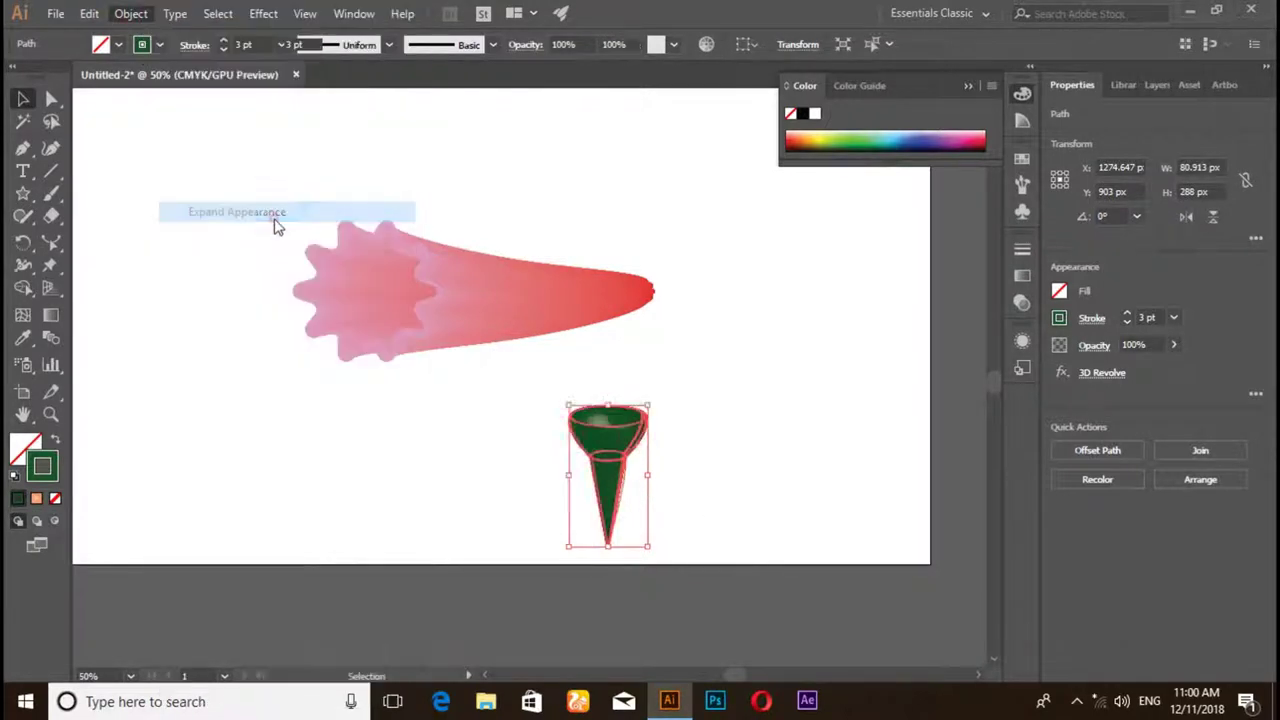
click(762, 460)
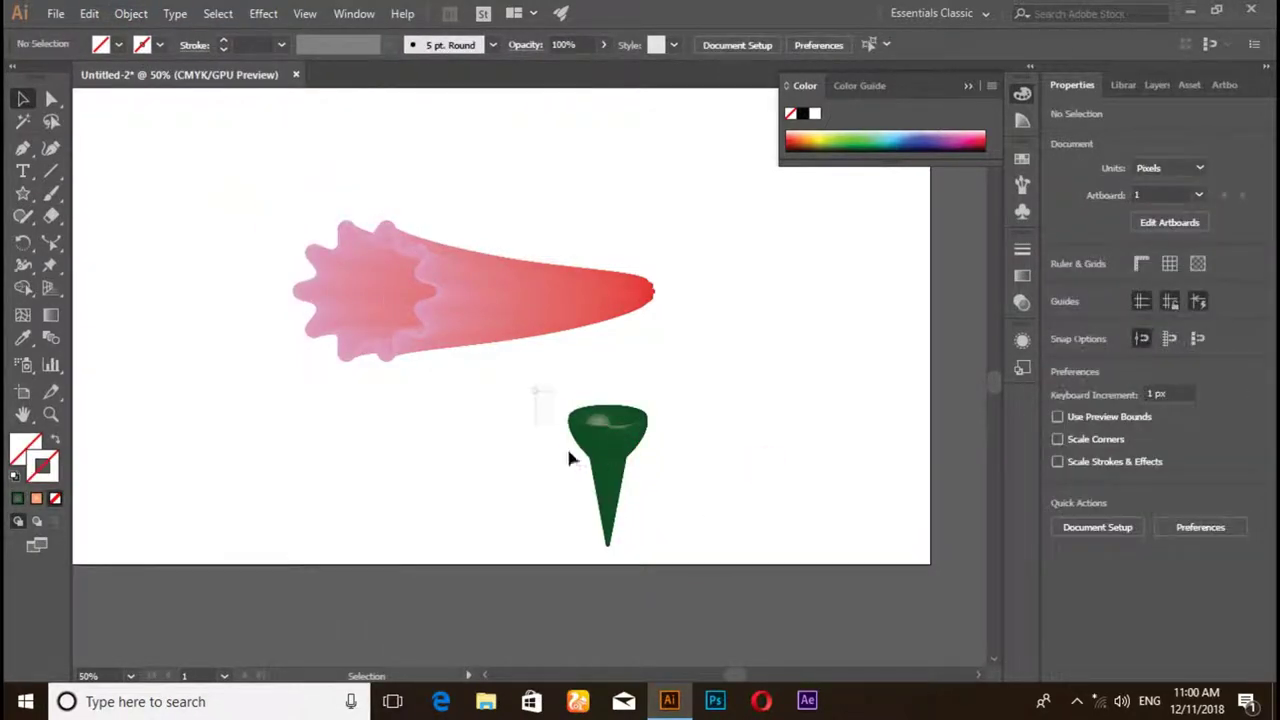
drag(570, 457, 679, 521)
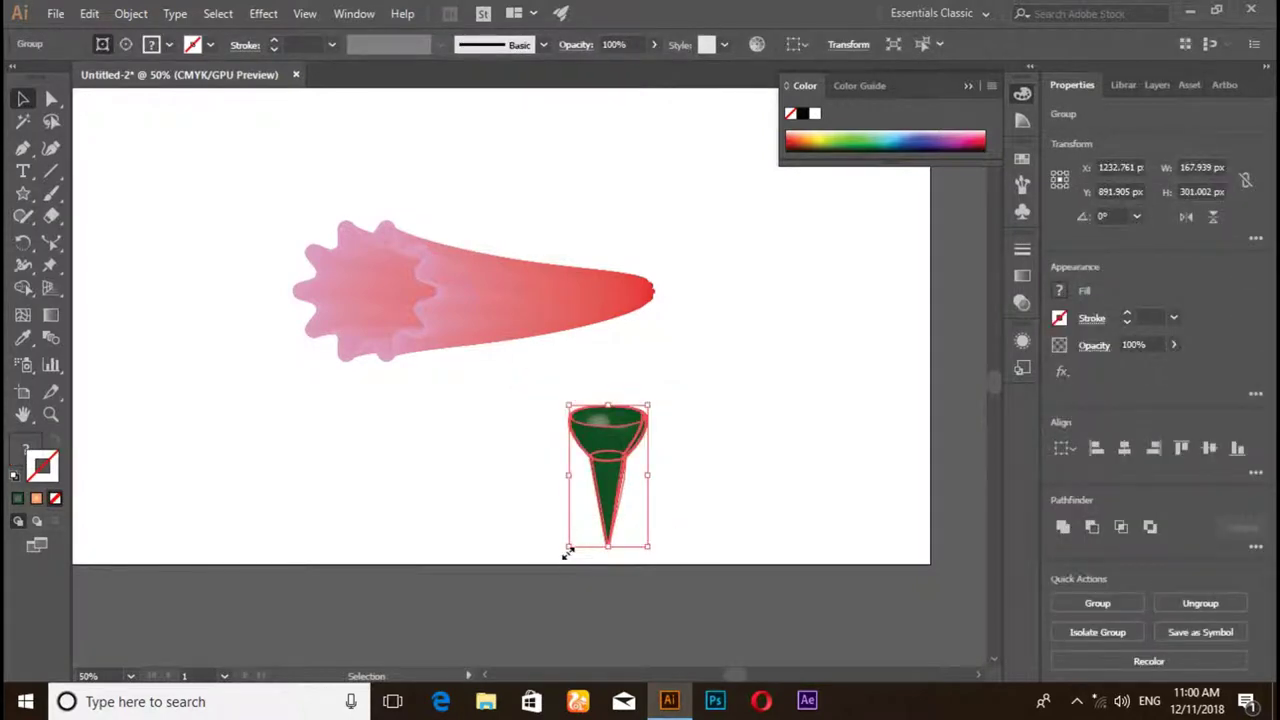
- Rotate the green cap to about 102°, shrink it to about 257 × 142 px, and set it on the blend's tip
mouse_move(560, 546)
mouse_down()
mouse_move(660, 493)
mouse_move(740, 270)
mouse_move(722, 266)
mouse_up()
scroll(677, 342, up, 1)
scroll(700, 335, up, 1)
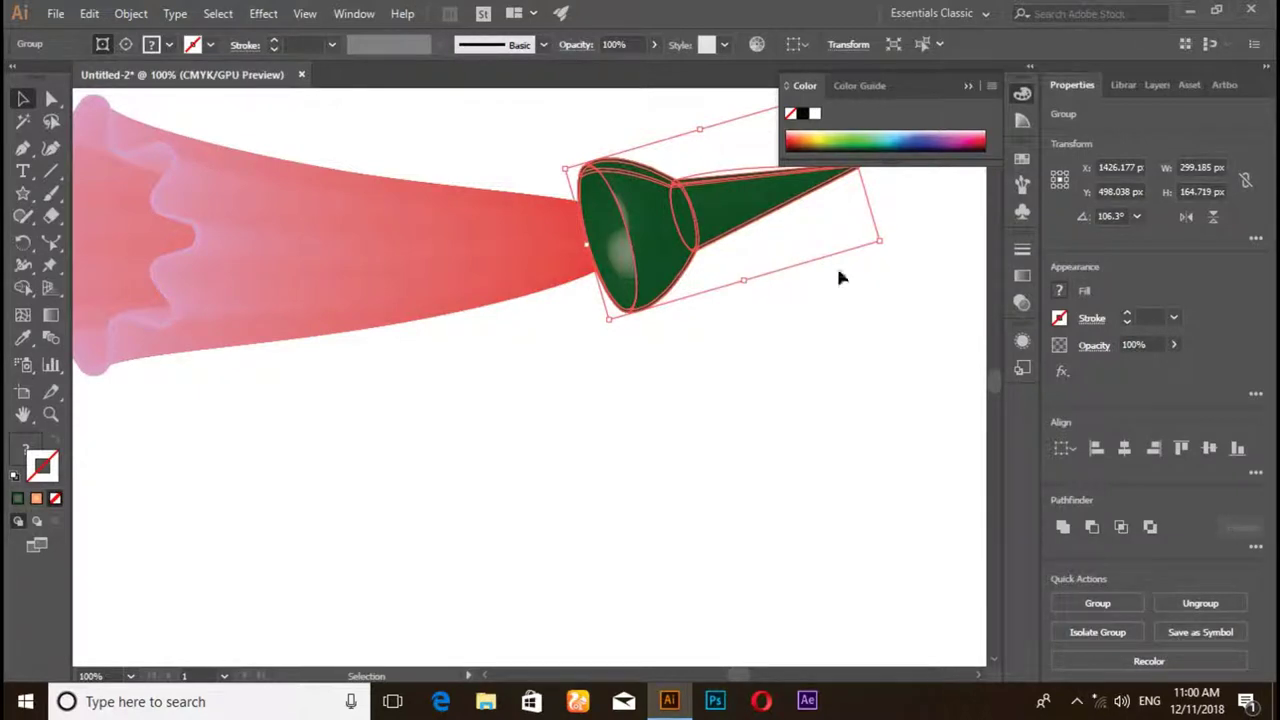
drag(875, 243, 857, 236)
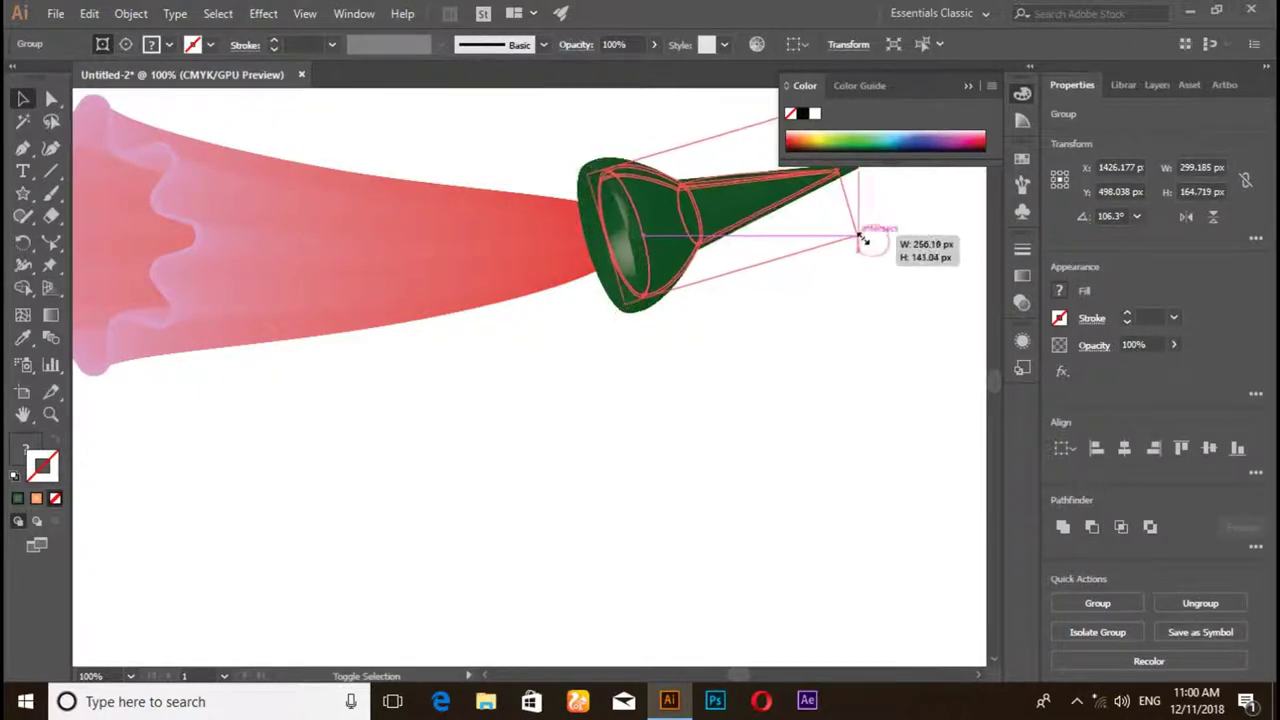
drag(711, 219, 686, 223)
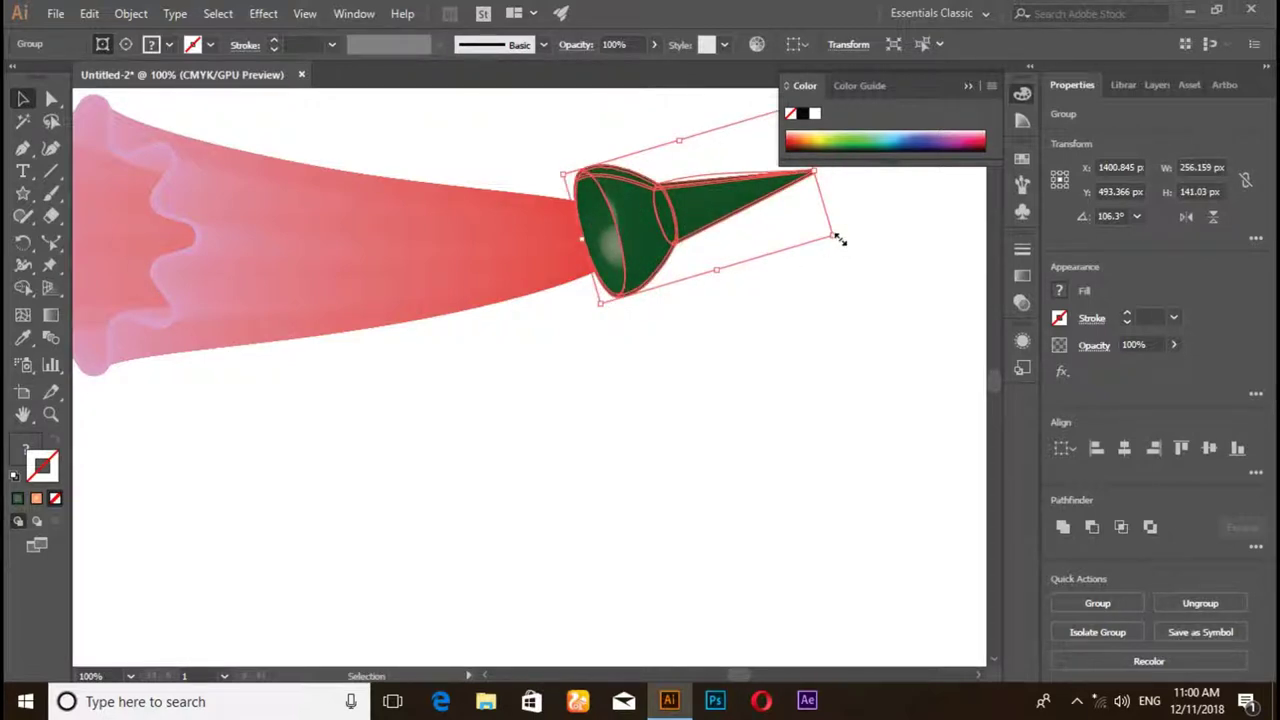
drag(840, 252, 831, 245)
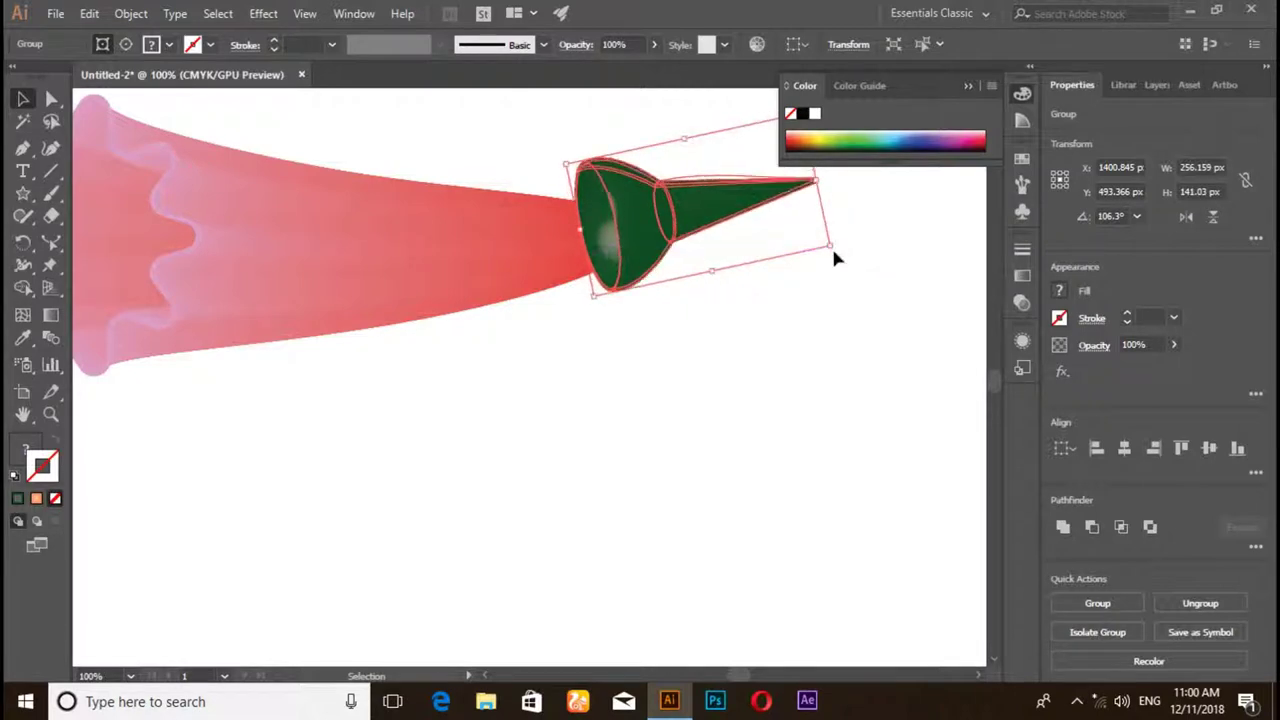
click(735, 304)
- Bring the red blend in front of the green cap
click(526, 295)
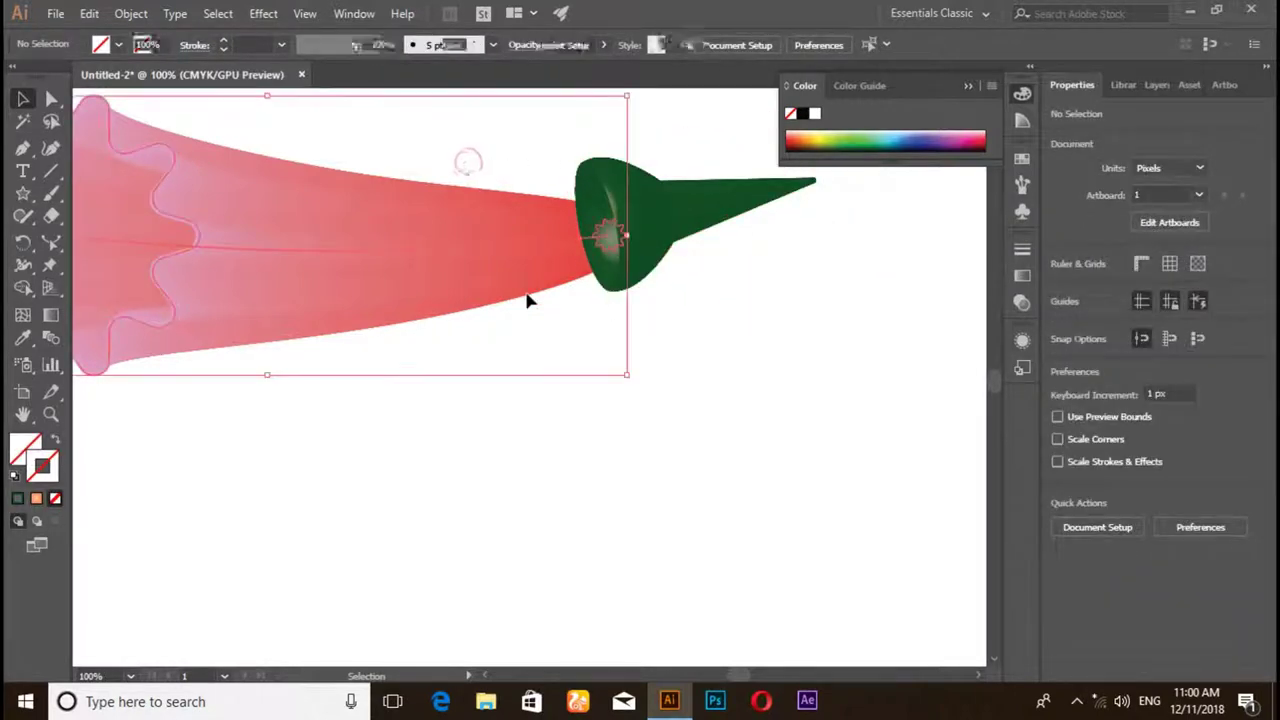
click(131, 13)
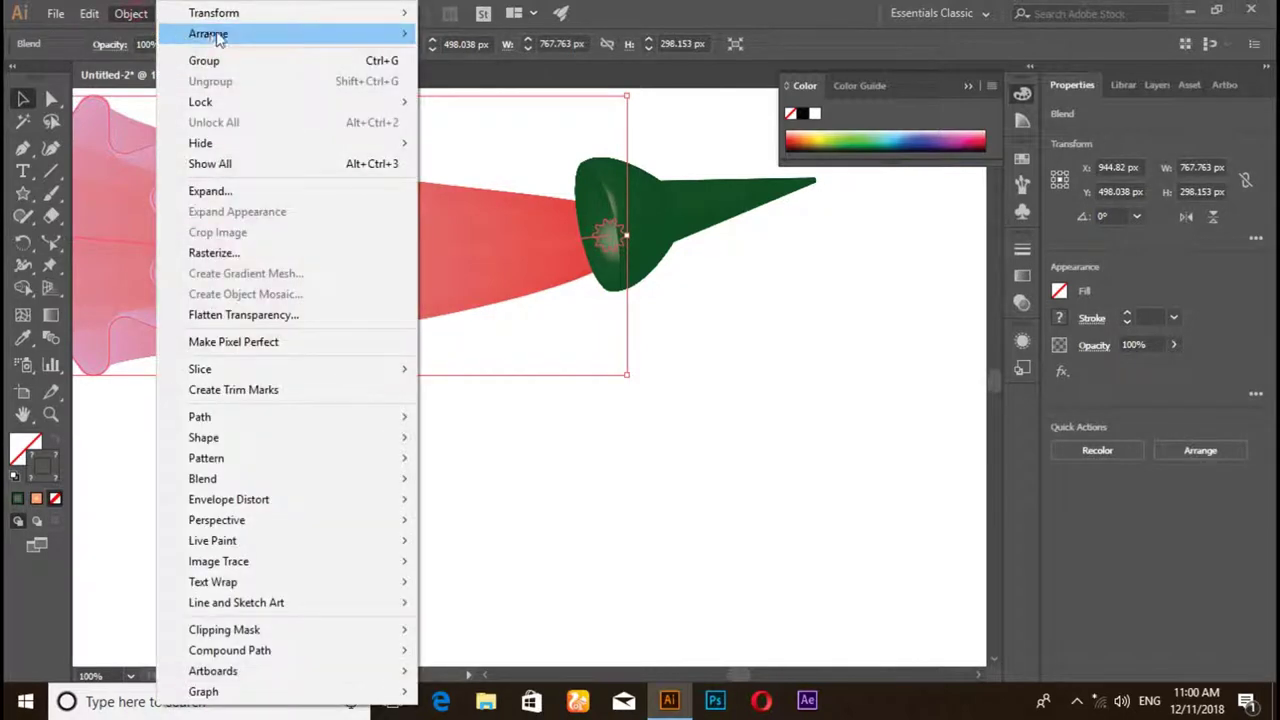
mouse_move(208, 34)
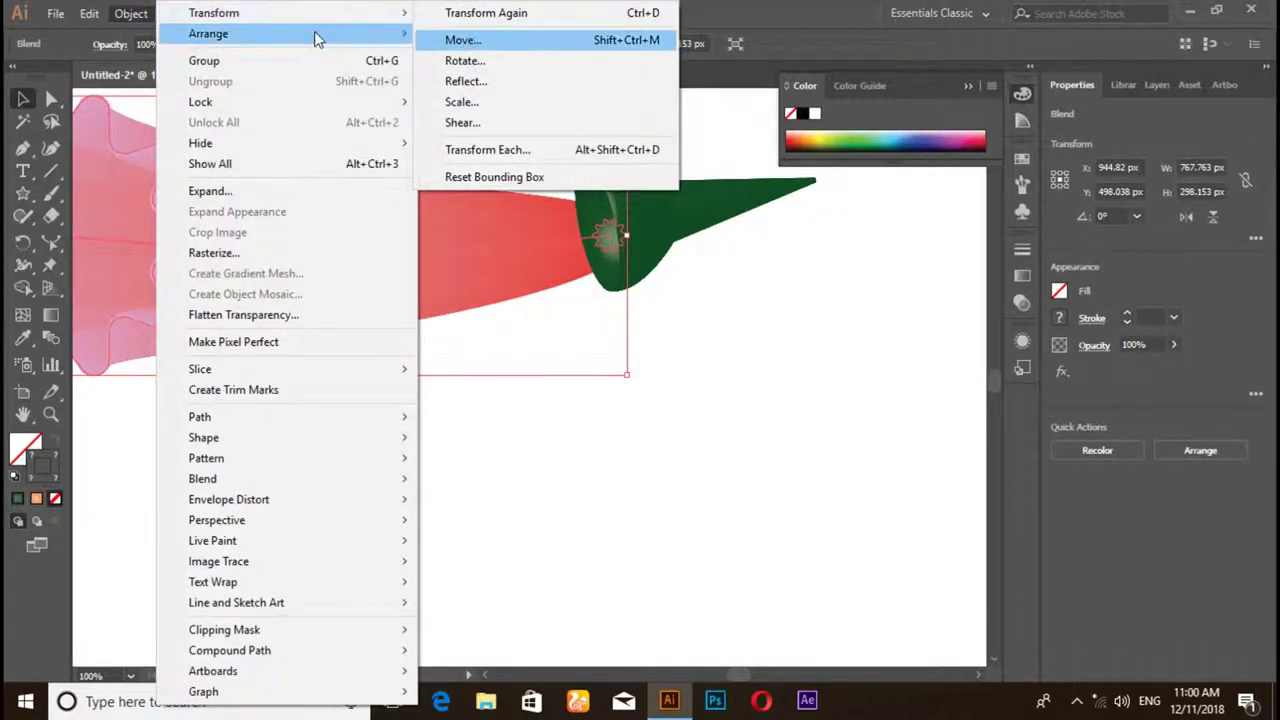
click(482, 36)
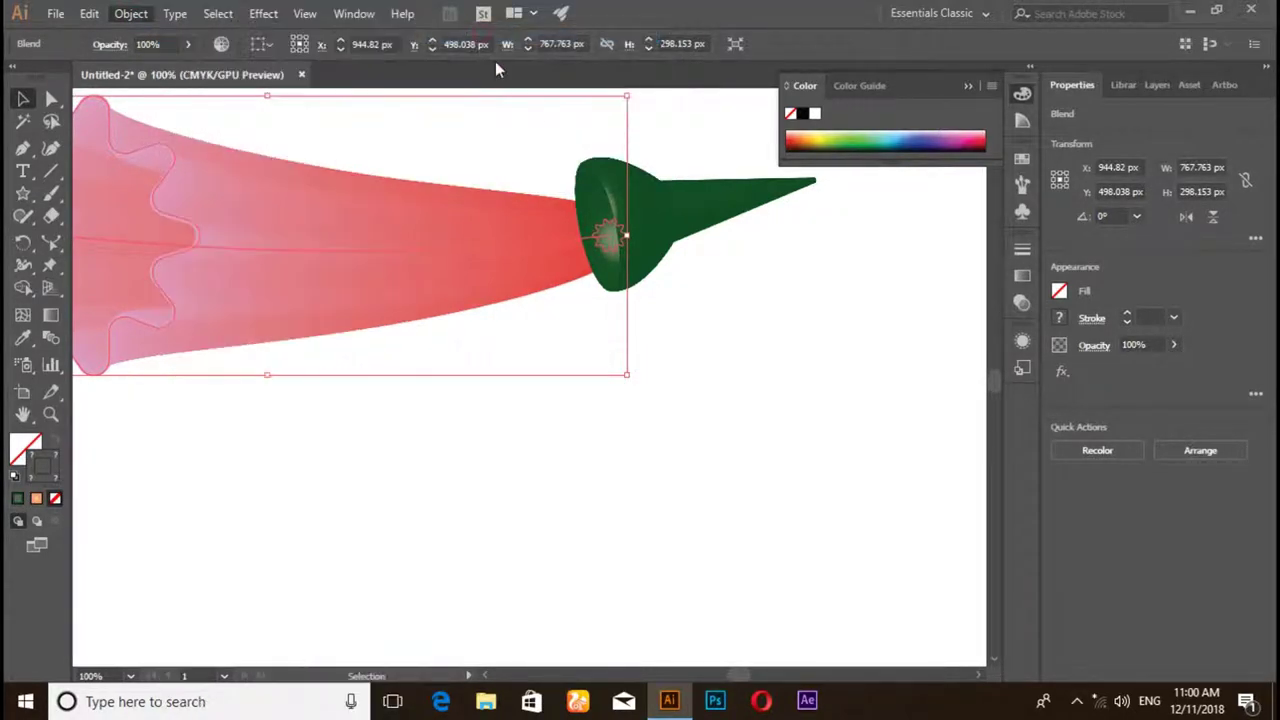
click(686, 327)
- Nudge the green cap group slightly with the arrow keys
click(650, 220)
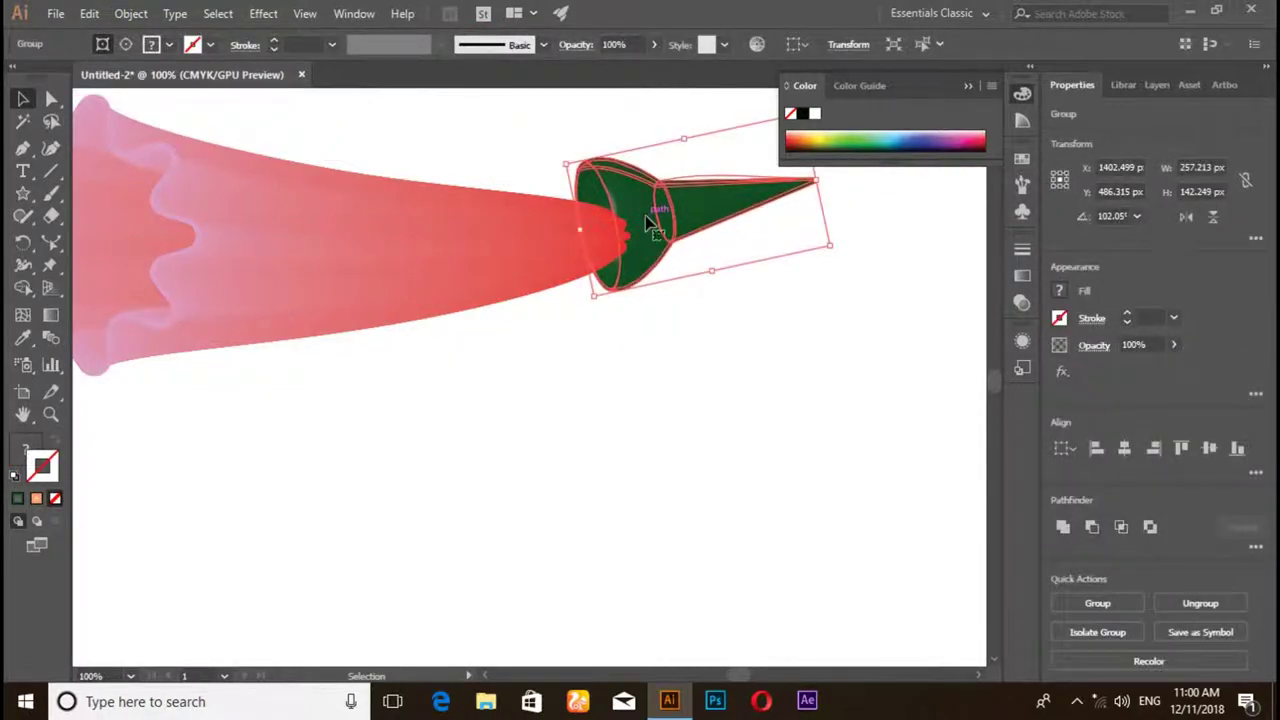
key(Down)
key(Down)
key(Down)
key(Down)
key(Down)
key(Down)
key(Down)
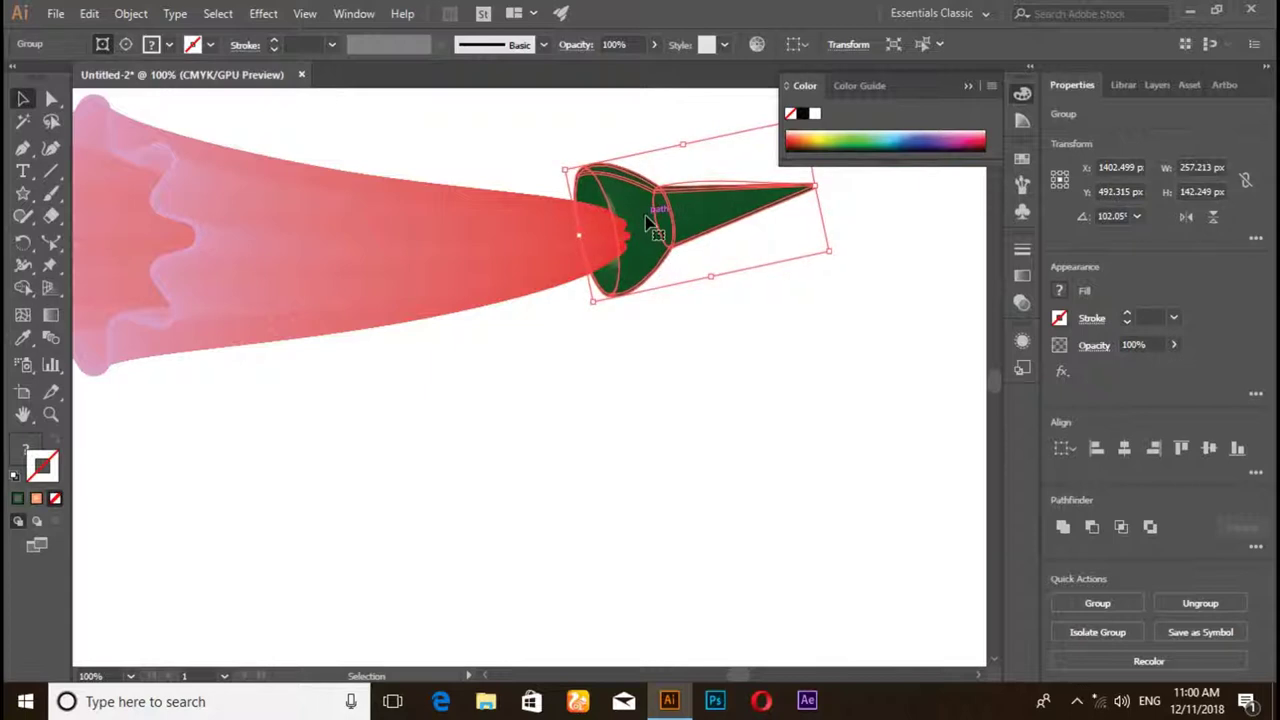
key(Up)
key(Left)
key(Left)
key(Left)
key(Left)
key(Left)
key(Left)
key(Left)
key(Left)
key(Left)
key(Left)
key(Left)
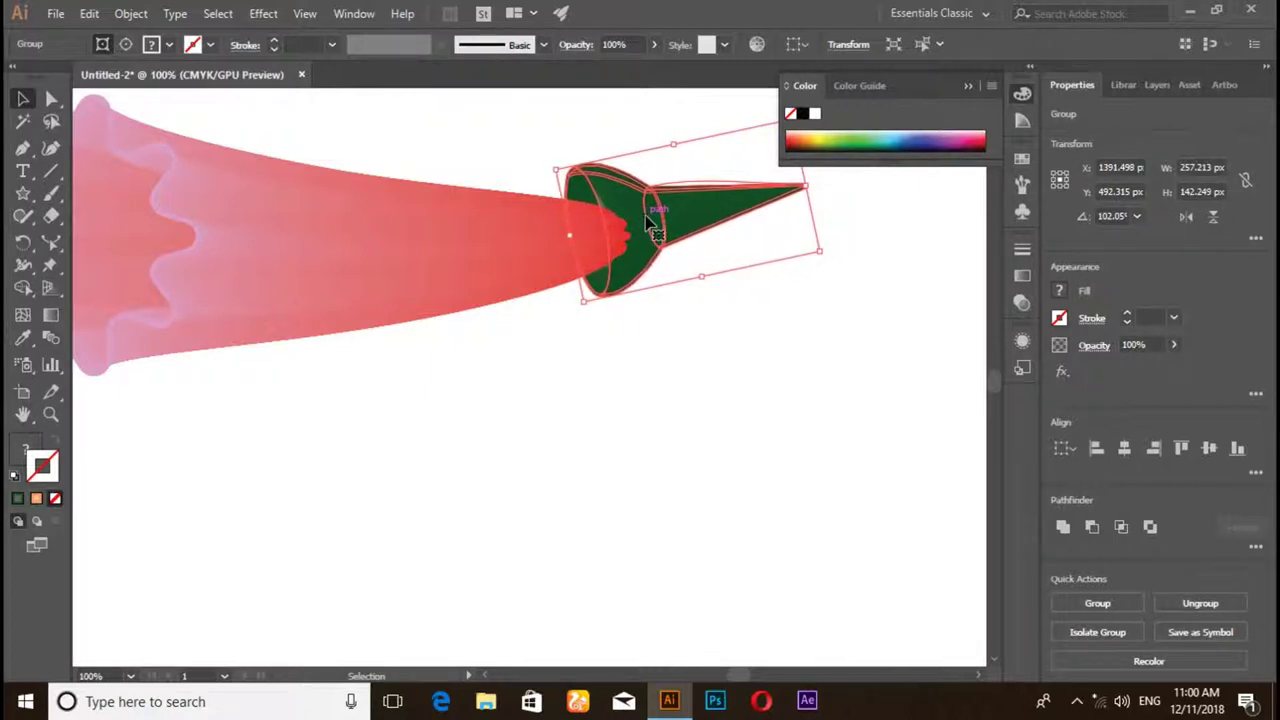
click(688, 335)
- Ungroup the green cap group twice to expose its clipped part
click(694, 209)
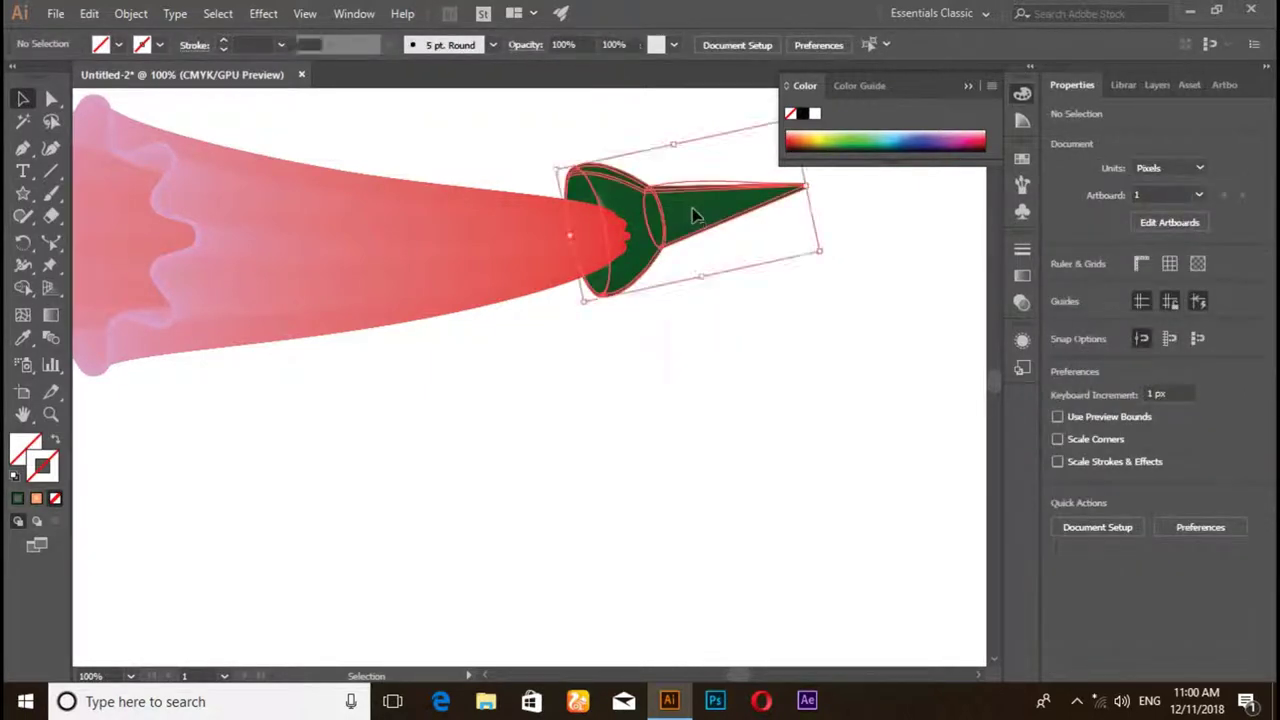
click(130, 13)
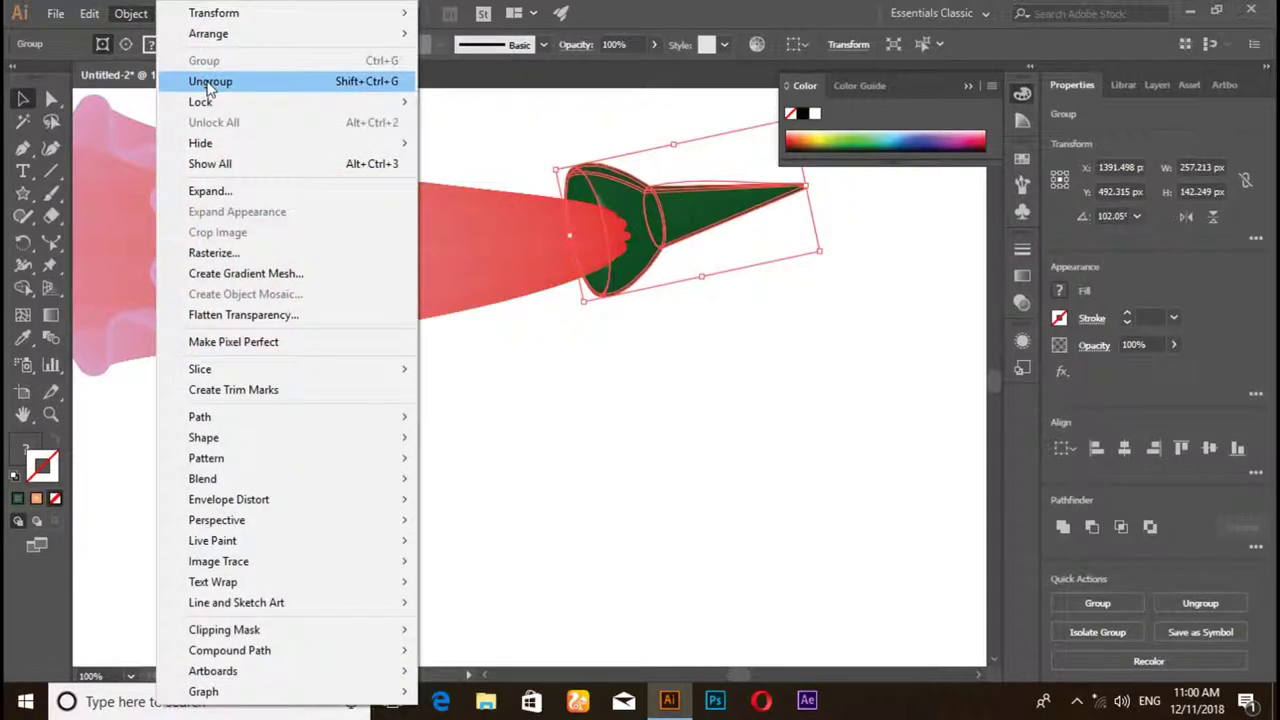
click(210, 82)
click(561, 376)
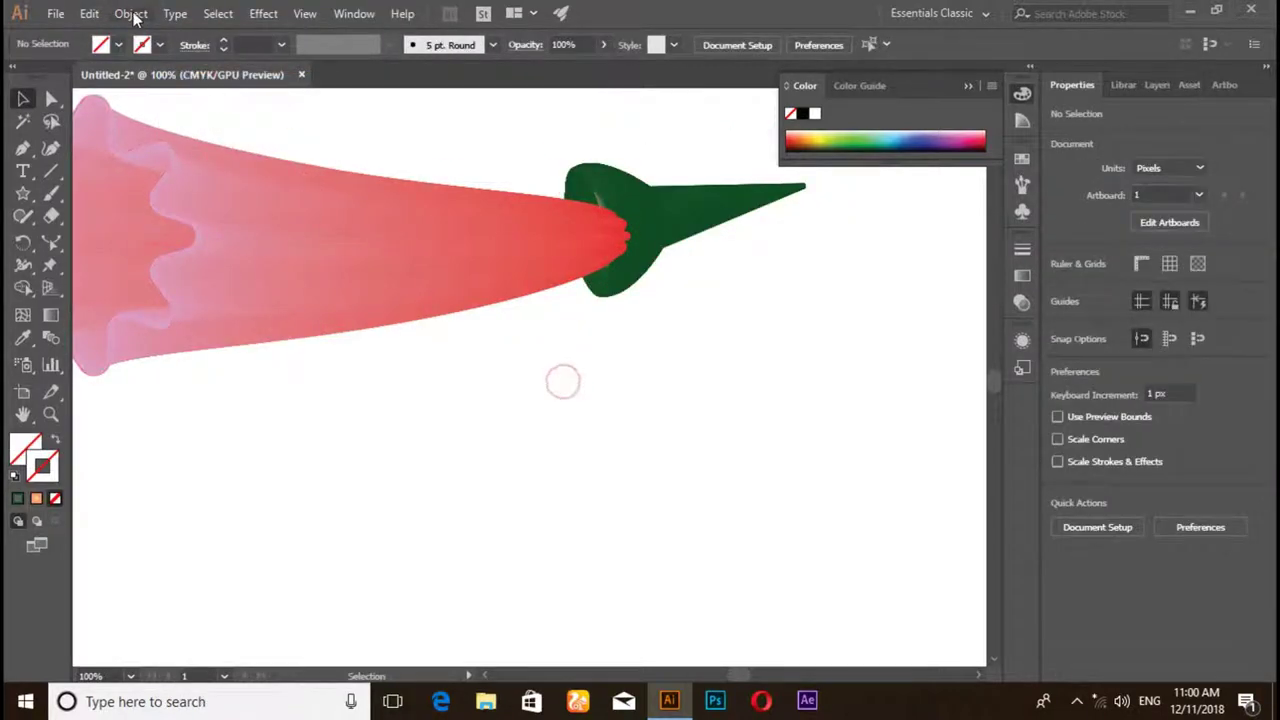
click(706, 203)
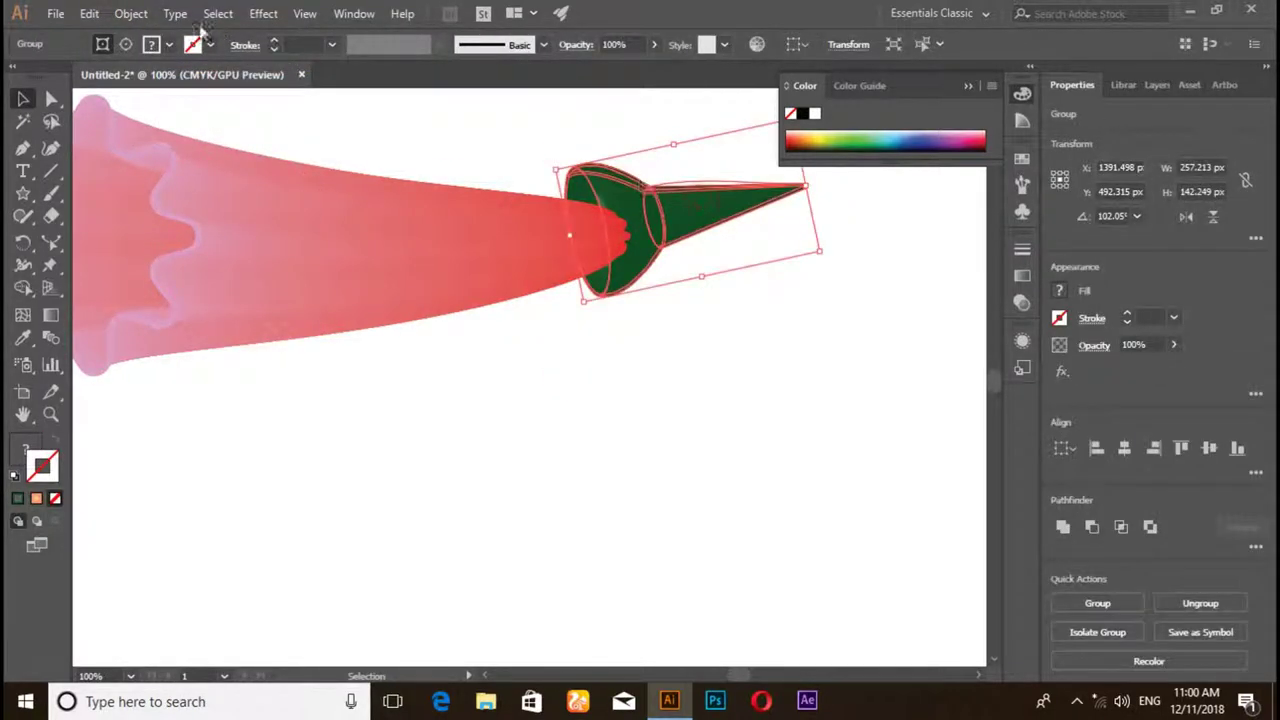
click(130, 13)
click(300, 82)
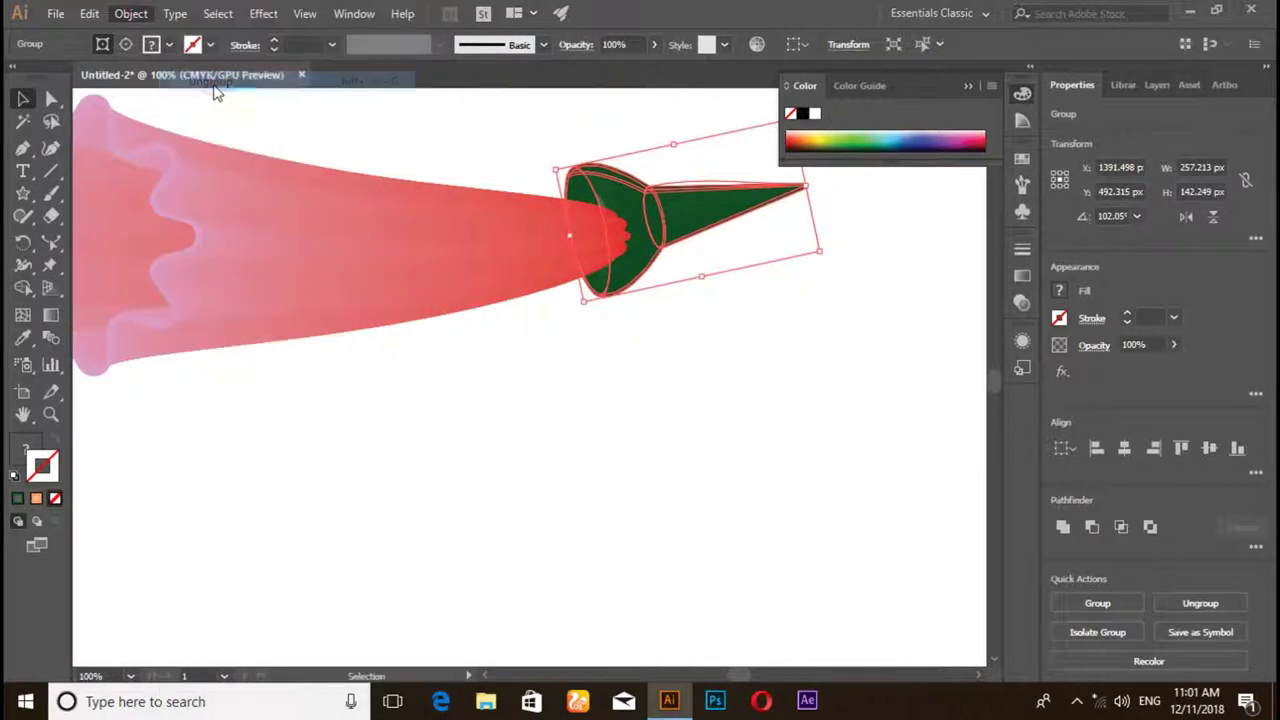
click(600, 383)
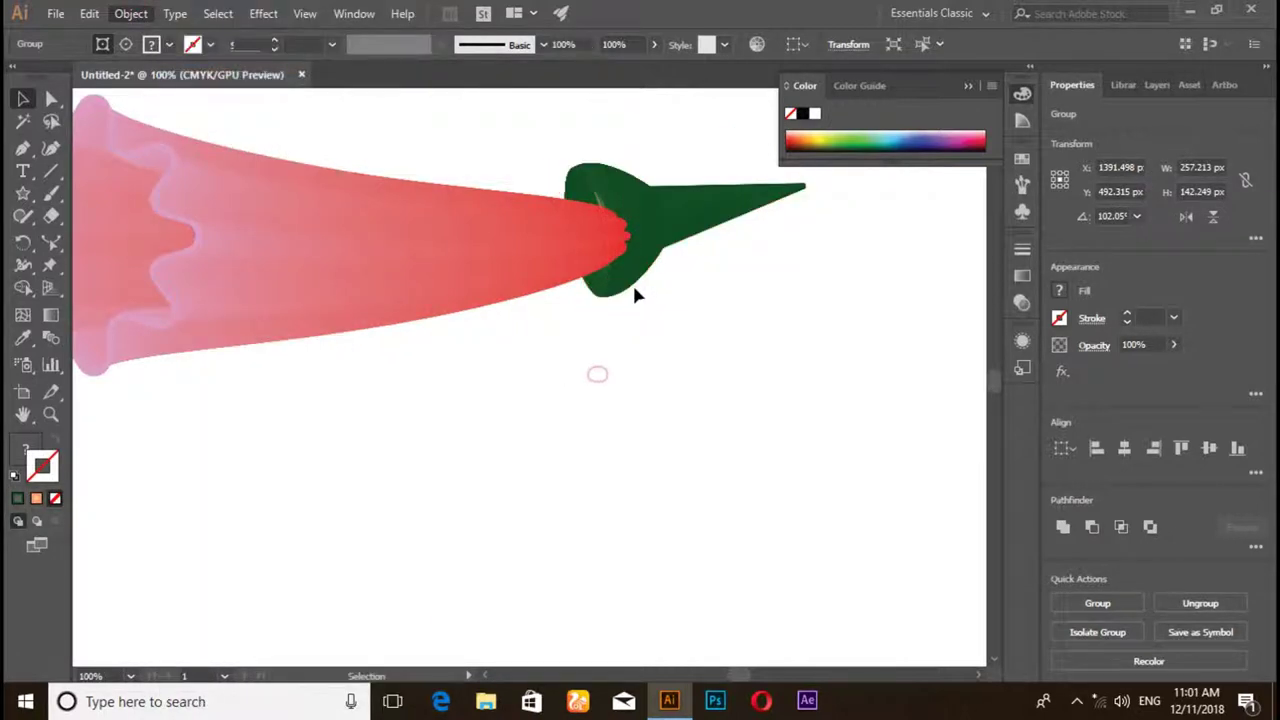
- Bring the cap's clipped part to the front over the body's tip, then zoom out
click(600, 192)
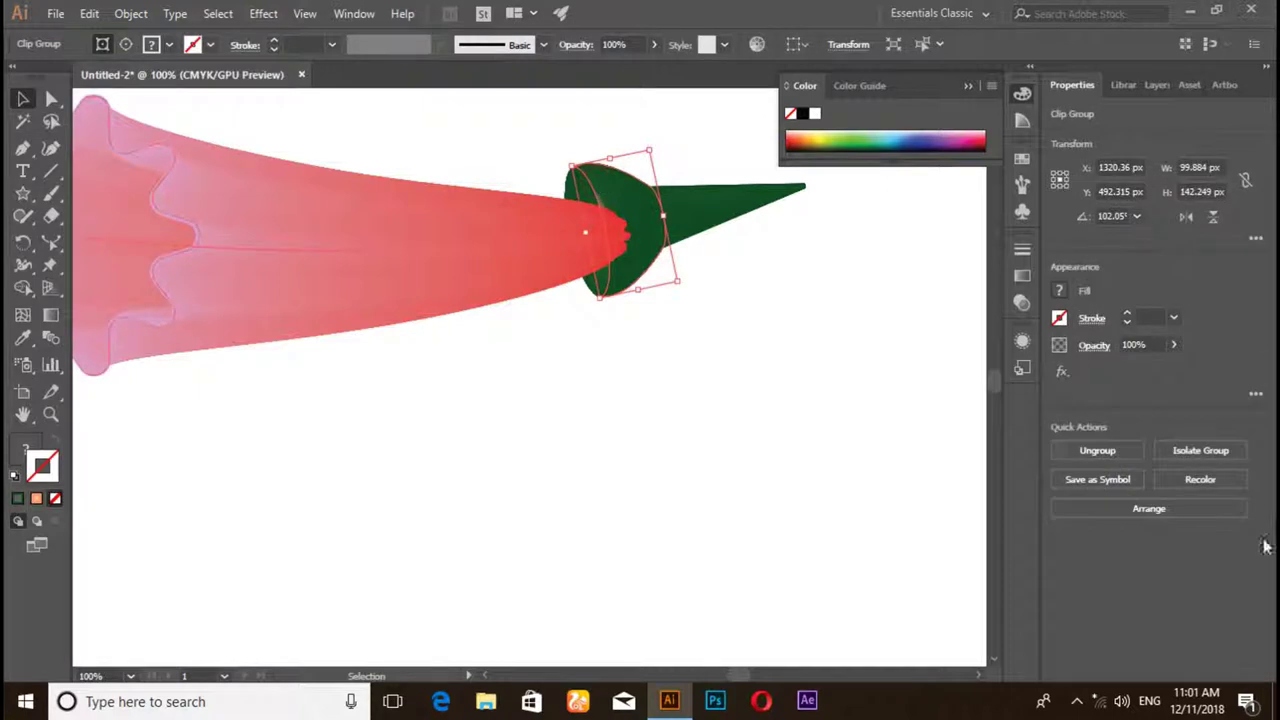
click(130, 13)
mouse_move(208, 33)
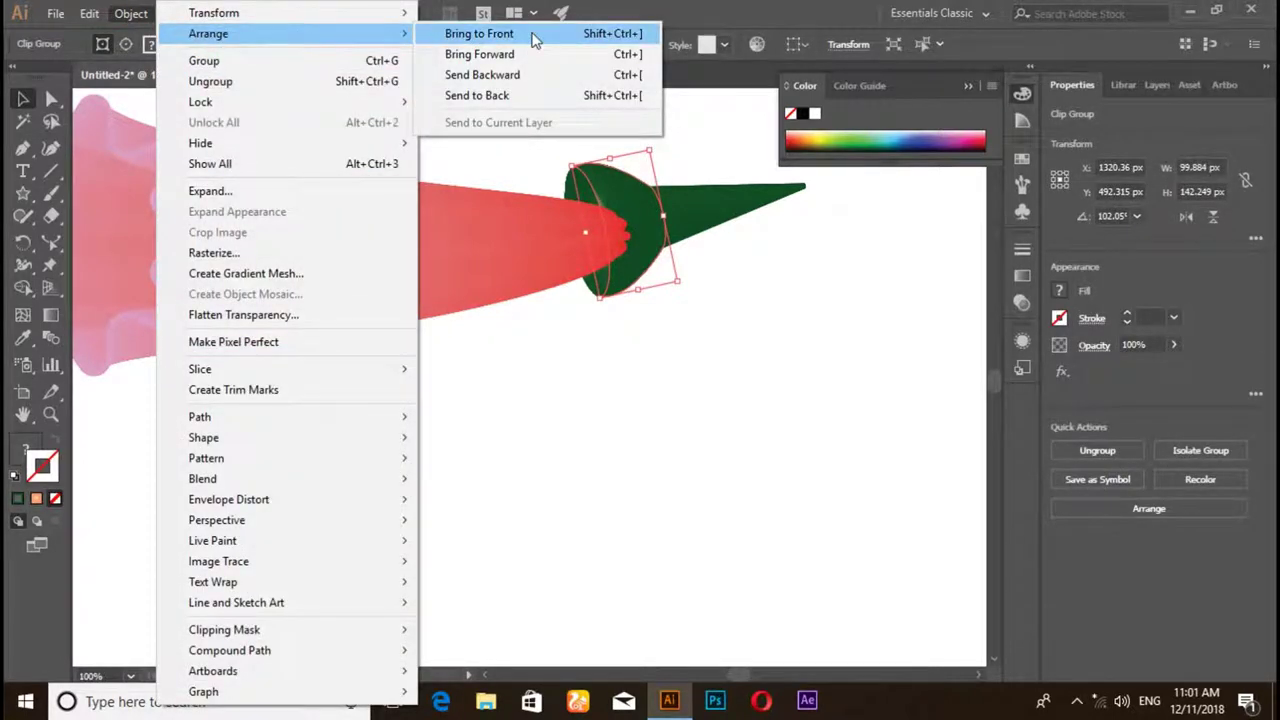
click(533, 38)
click(641, 379)
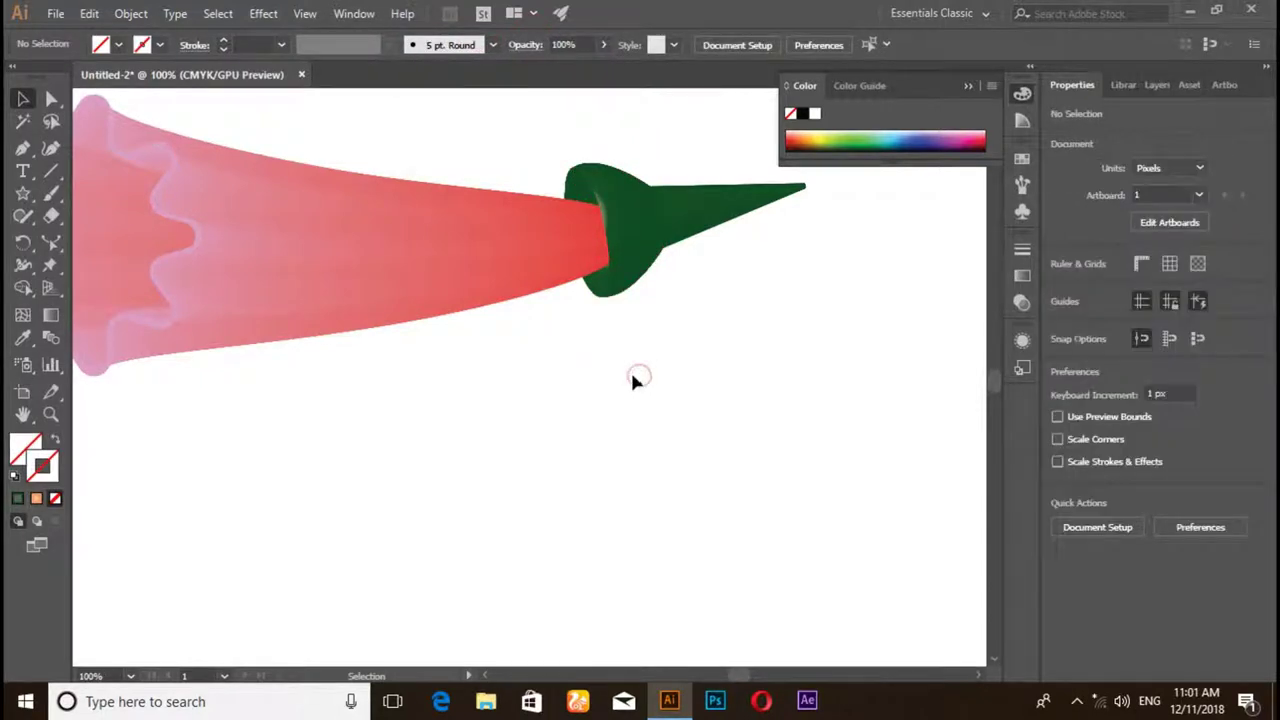
key(ctrl+minus)
- In isolation mode, scale the blend's small jagged end shape up to about 46.7 × 46.6 px
scroll(632, 382, up, 1)
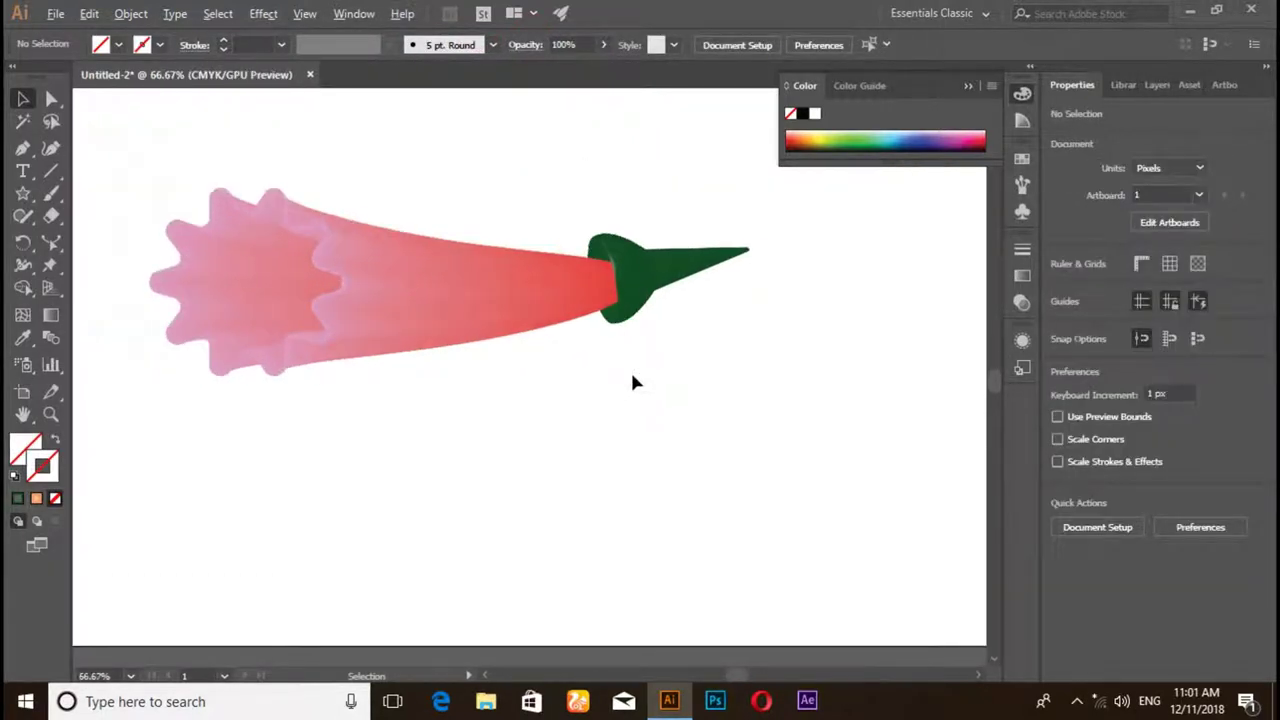
scroll(632, 382, up, 1)
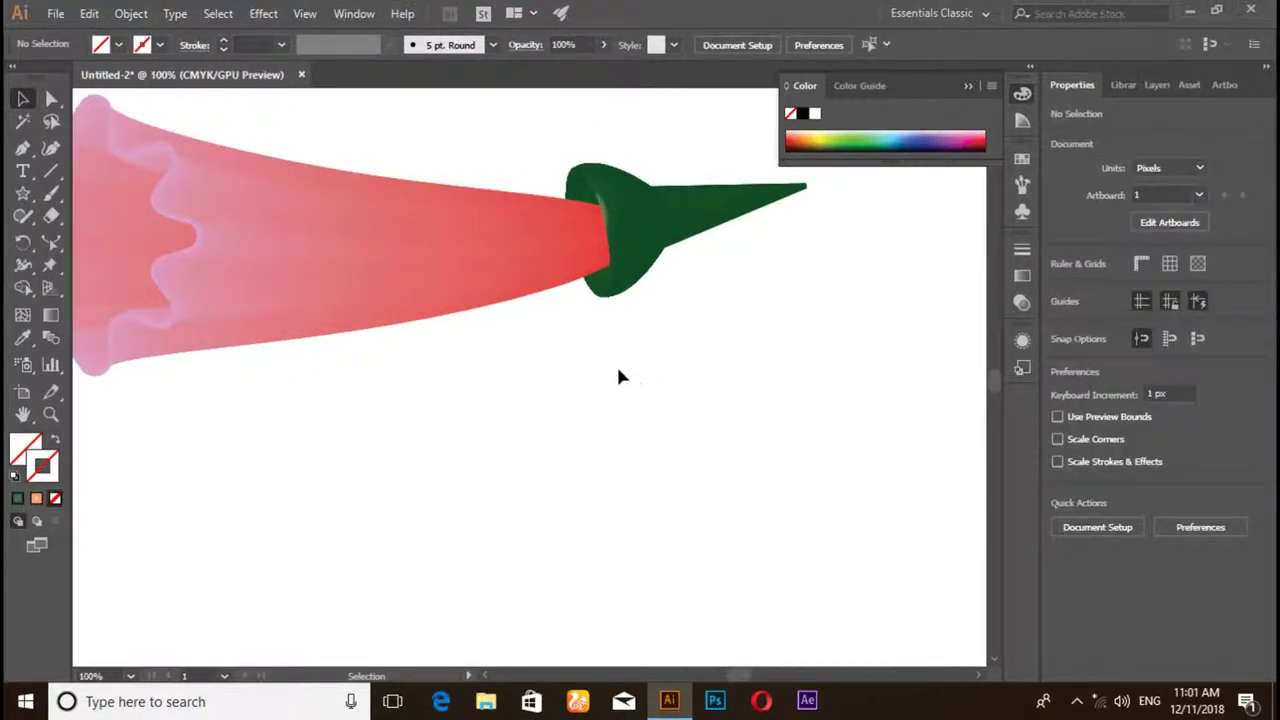
double_click(603, 251)
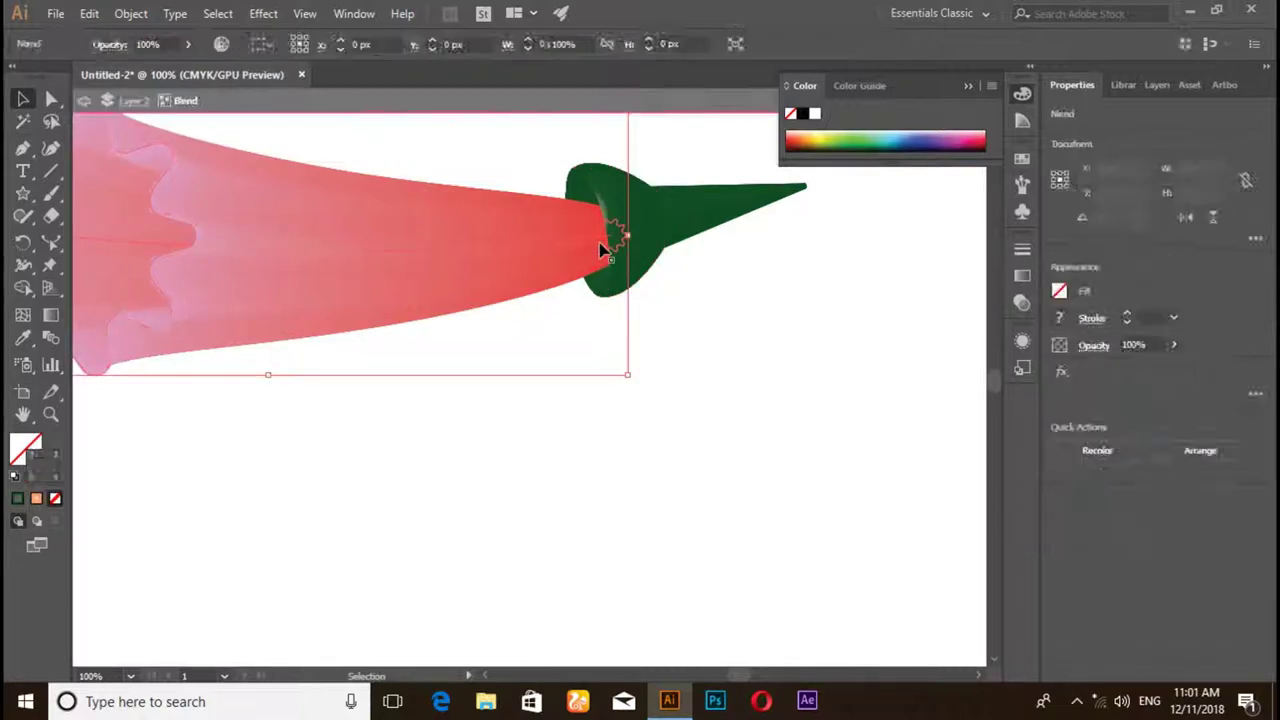
click(618, 255)
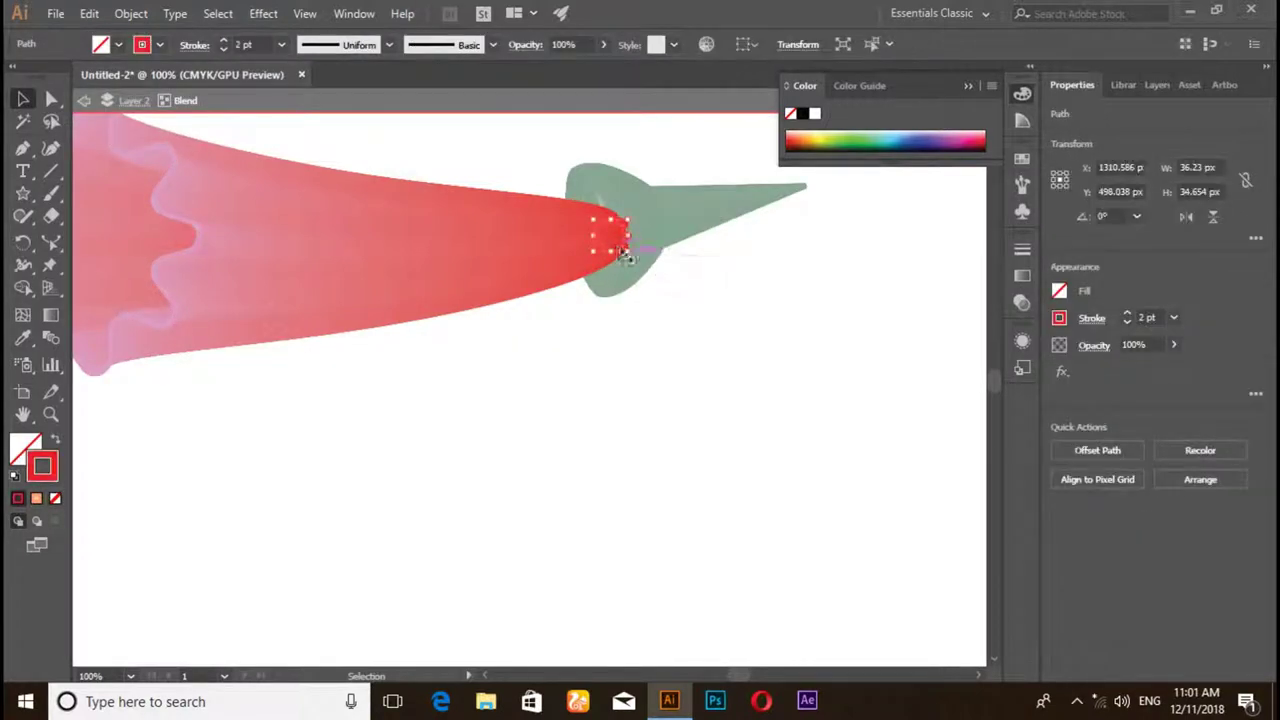
drag(628, 254, 635, 259)
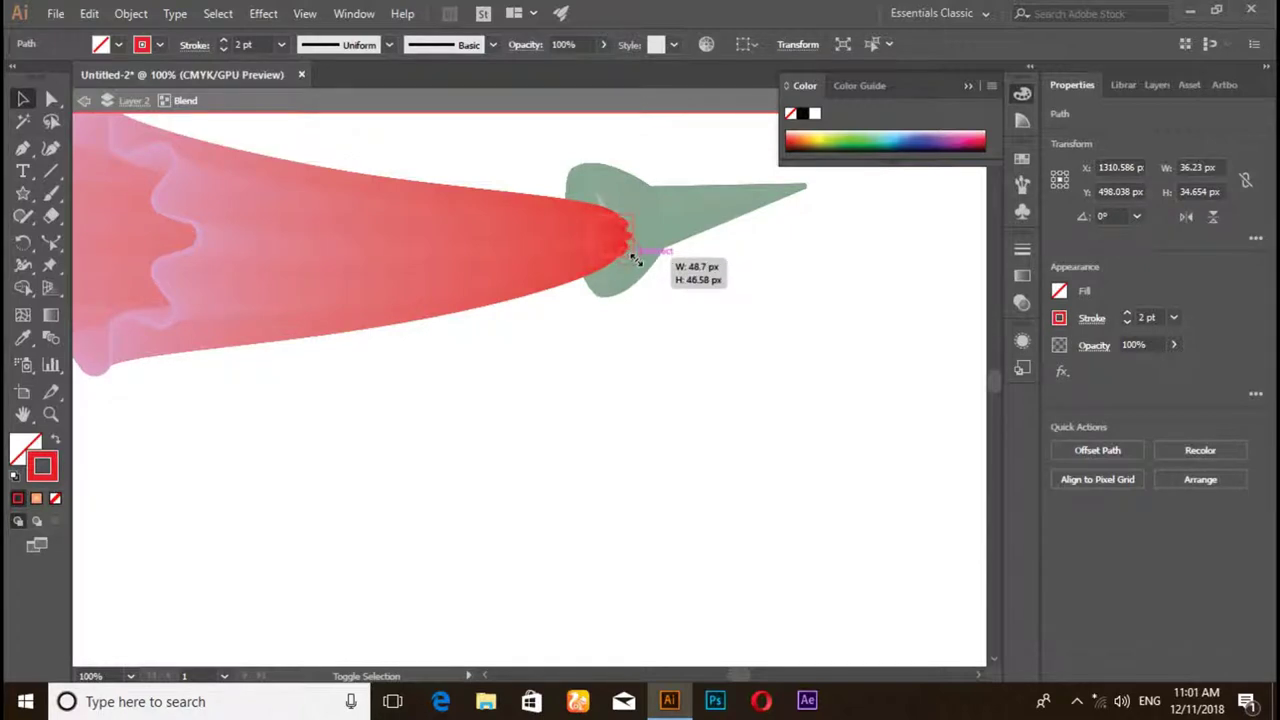
drag(643, 311, 643, 318)
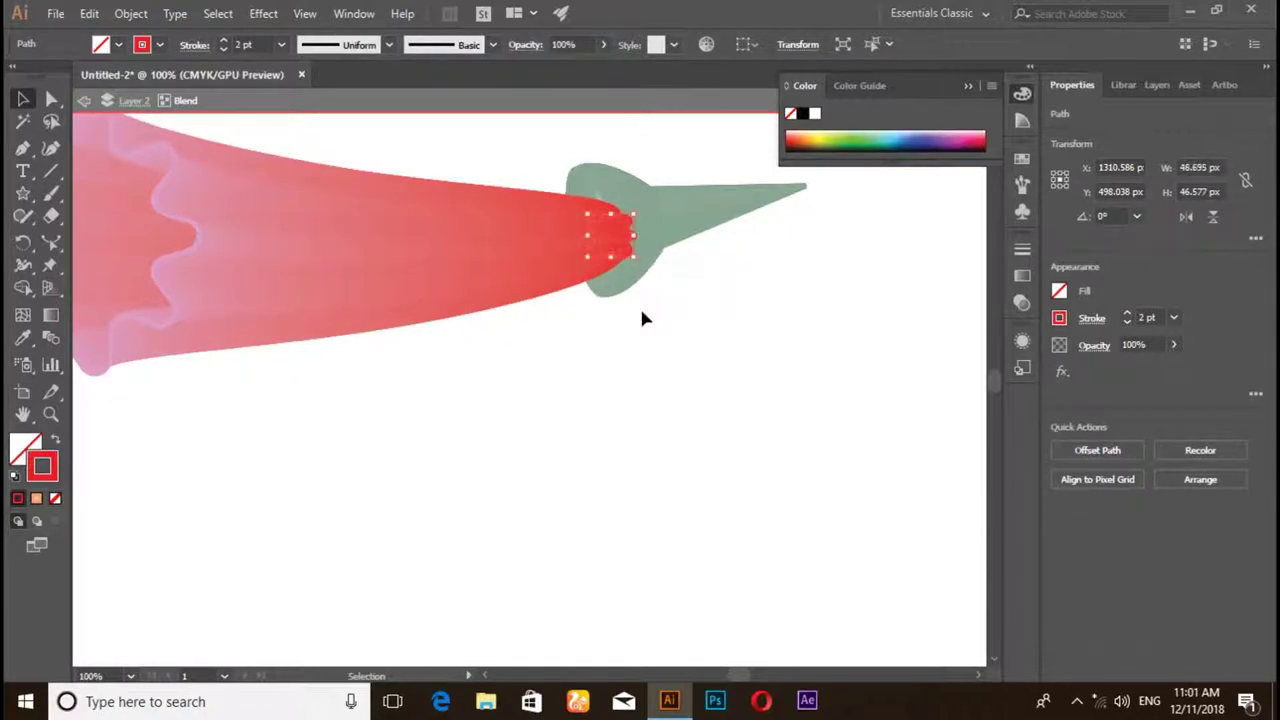
click(85, 101)
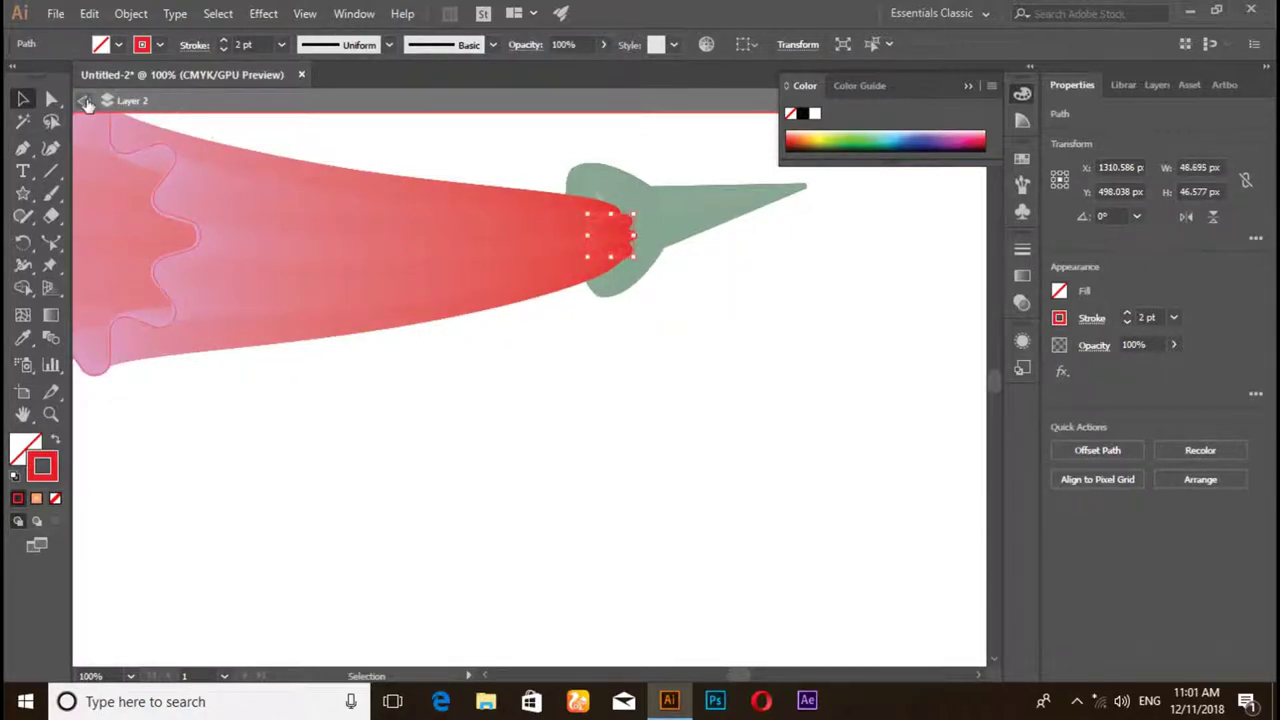
click(85, 103)
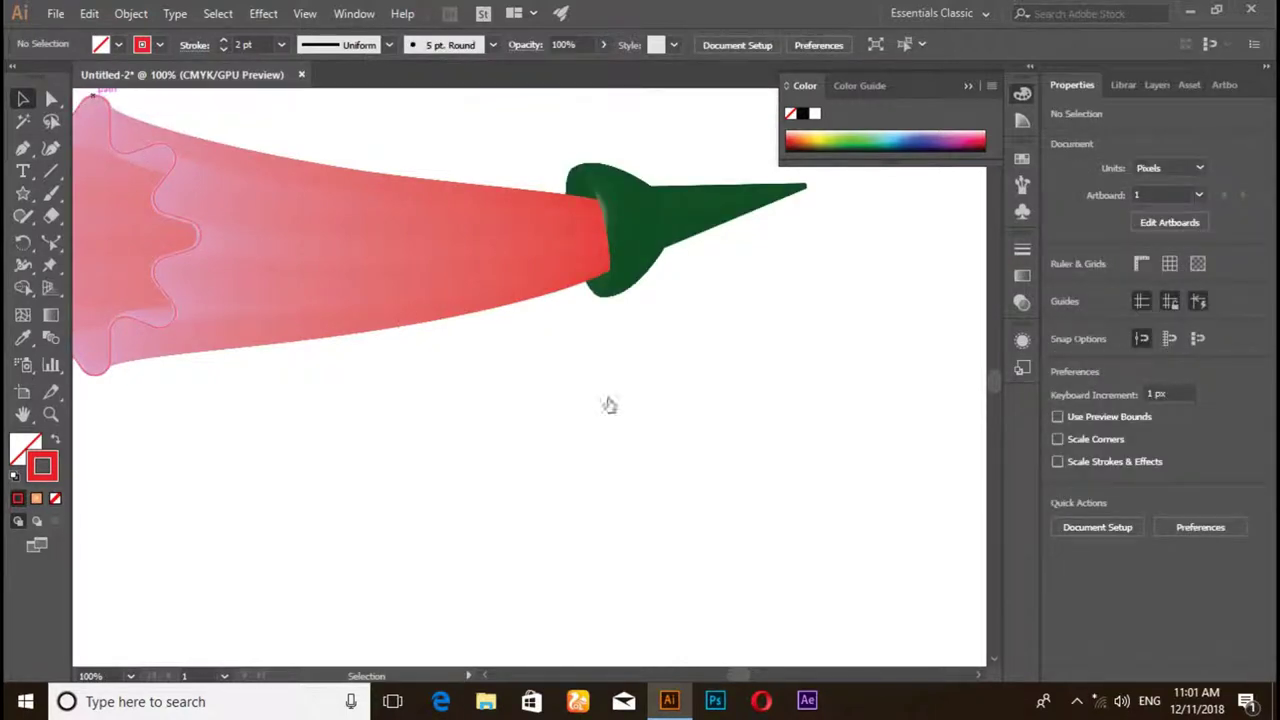
scroll(613, 393, down, 1)
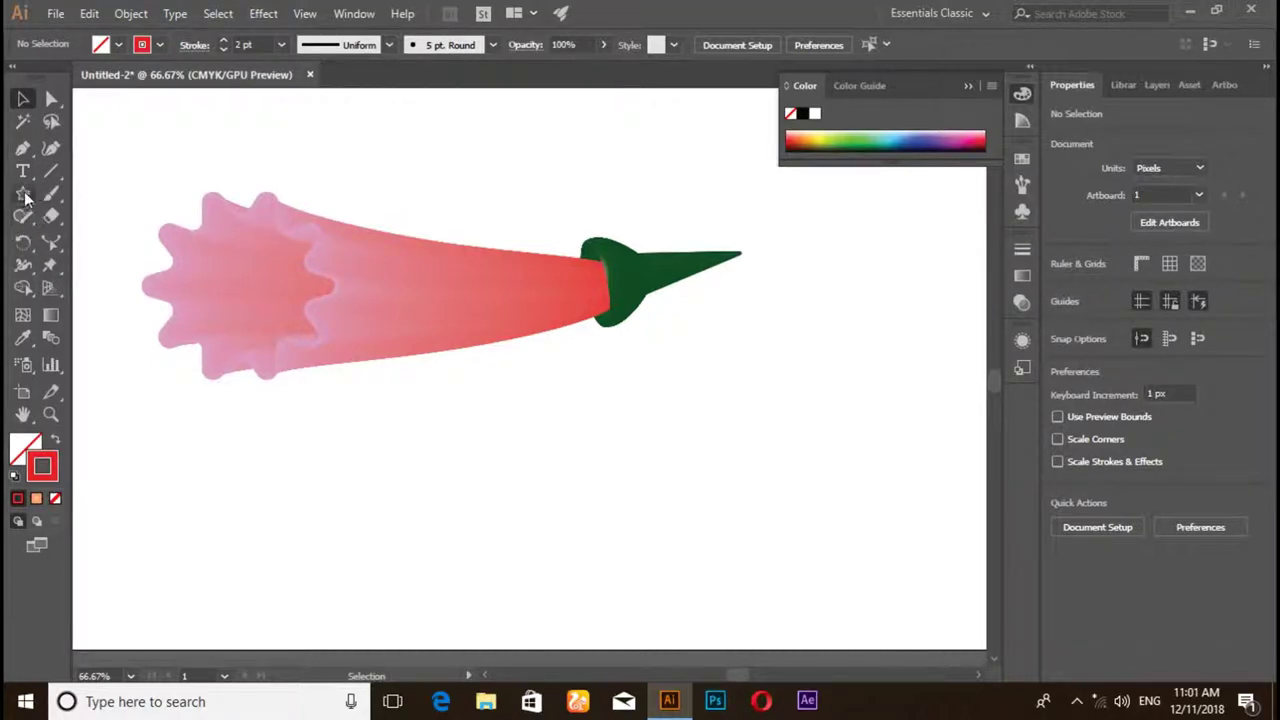
- With the Pen tool active, set the stroke colour to dark green hex 1A5429
click(22, 150)
scroll(791, 549, up, 1)
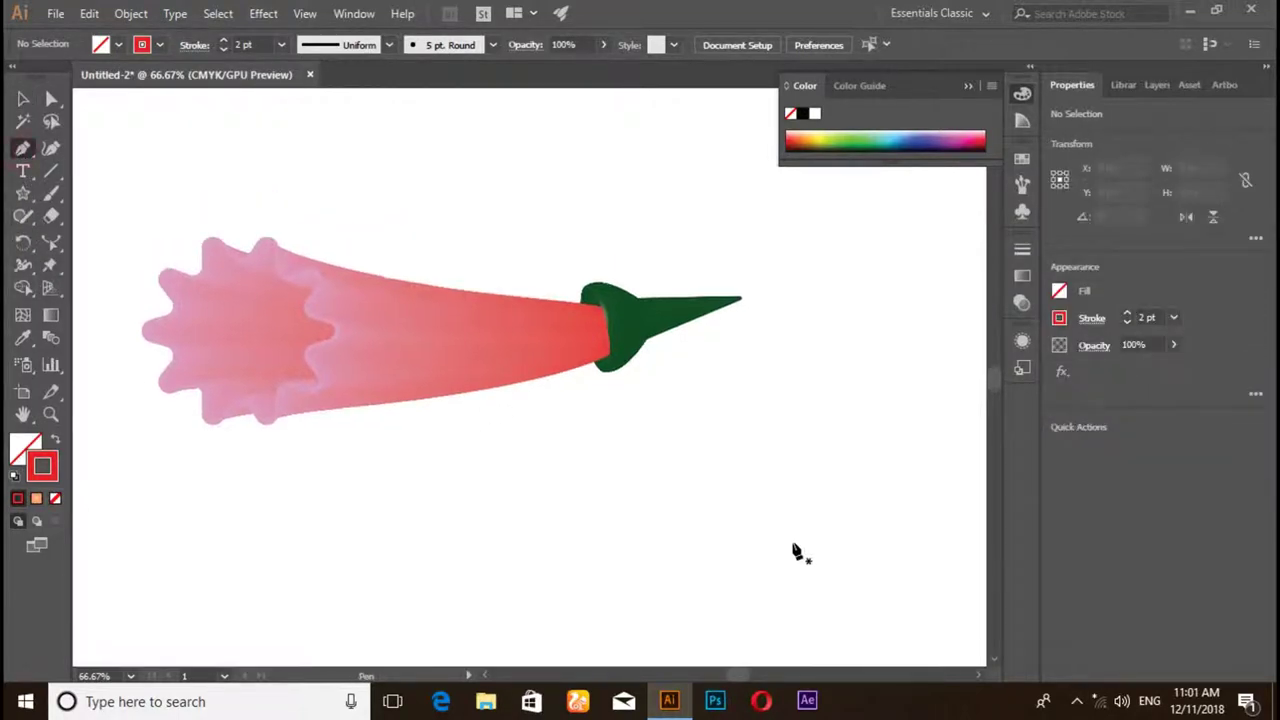
scroll(791, 549, up, 1)
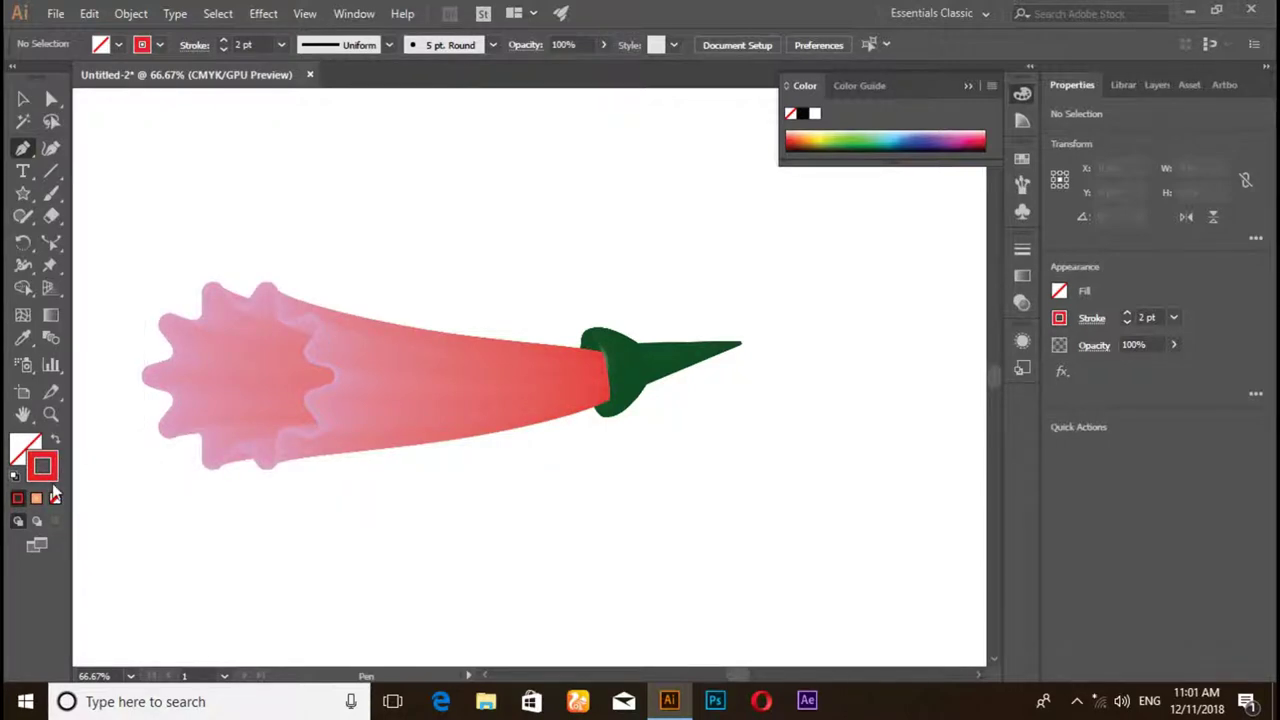
double_click(46, 474)
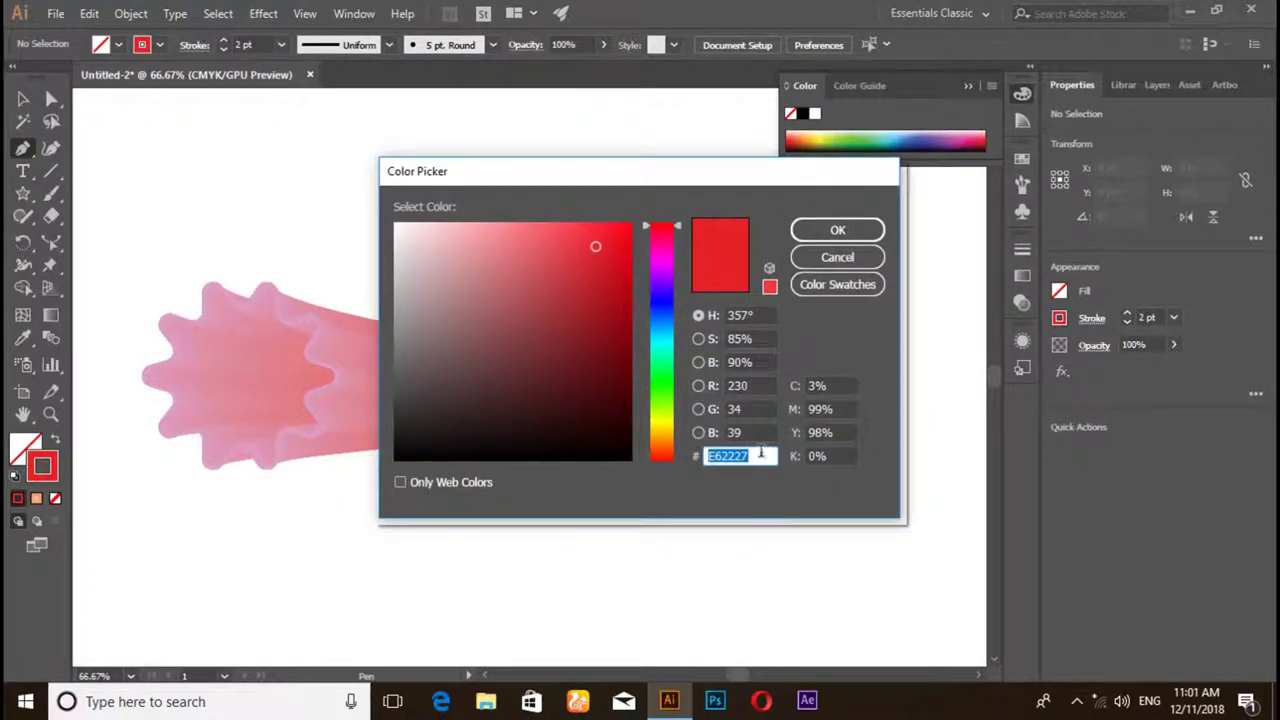
key(BackSpace)
text(1A5429)
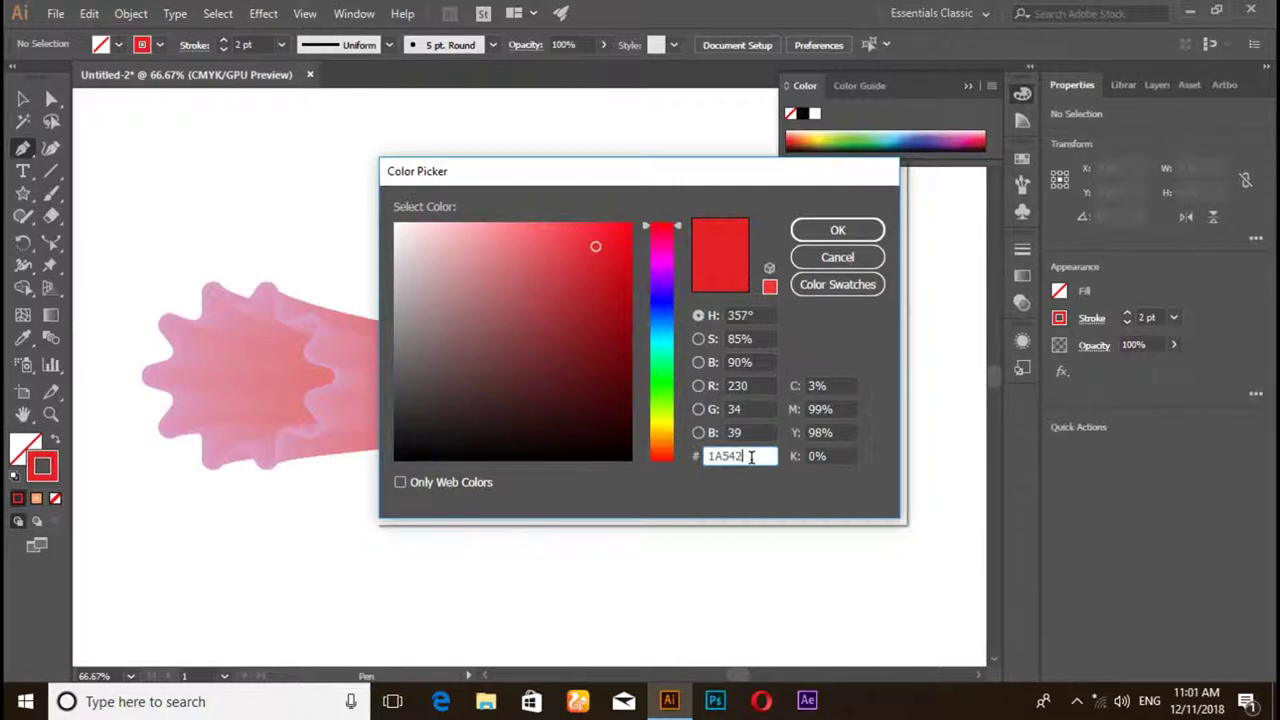
click(837, 230)
scroll(660, 500, up, 3)
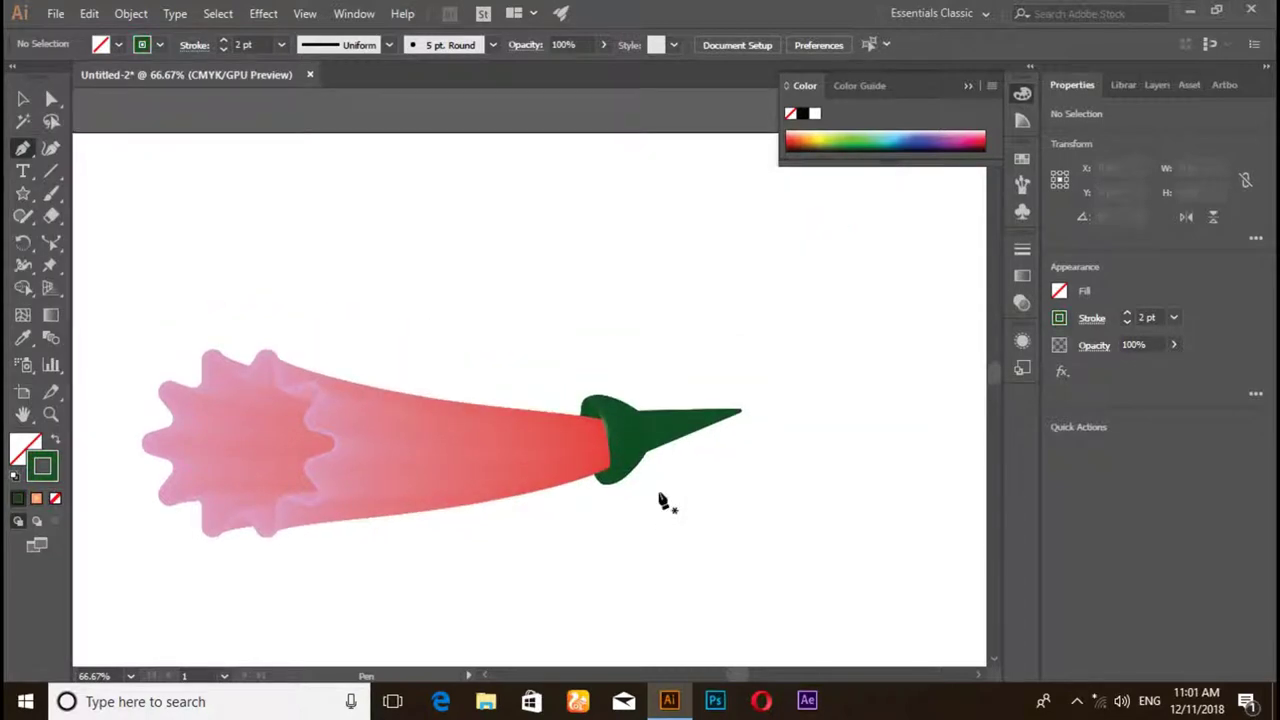
alt+scroll(683, 532, up, 1)
- Draw a closed jagged leaf outline rising from the cap's tip with the Pen tool
scroll(714, 550, up, 4)
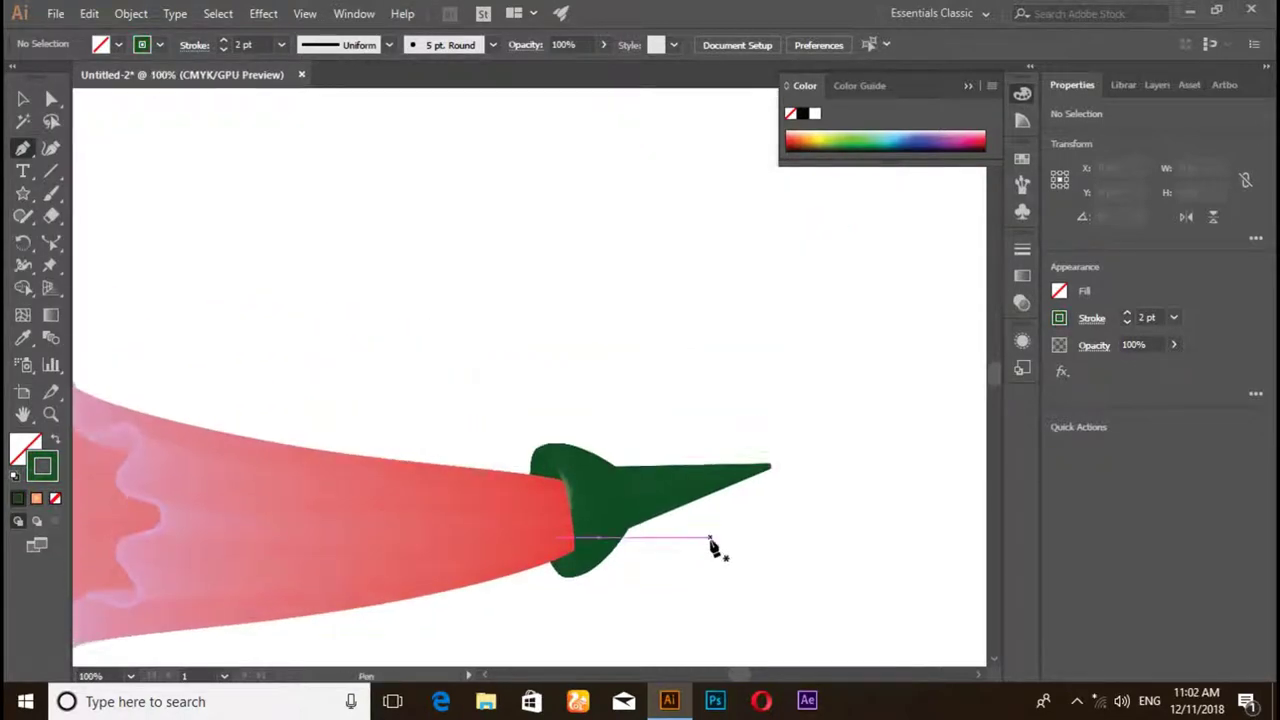
click(747, 468)
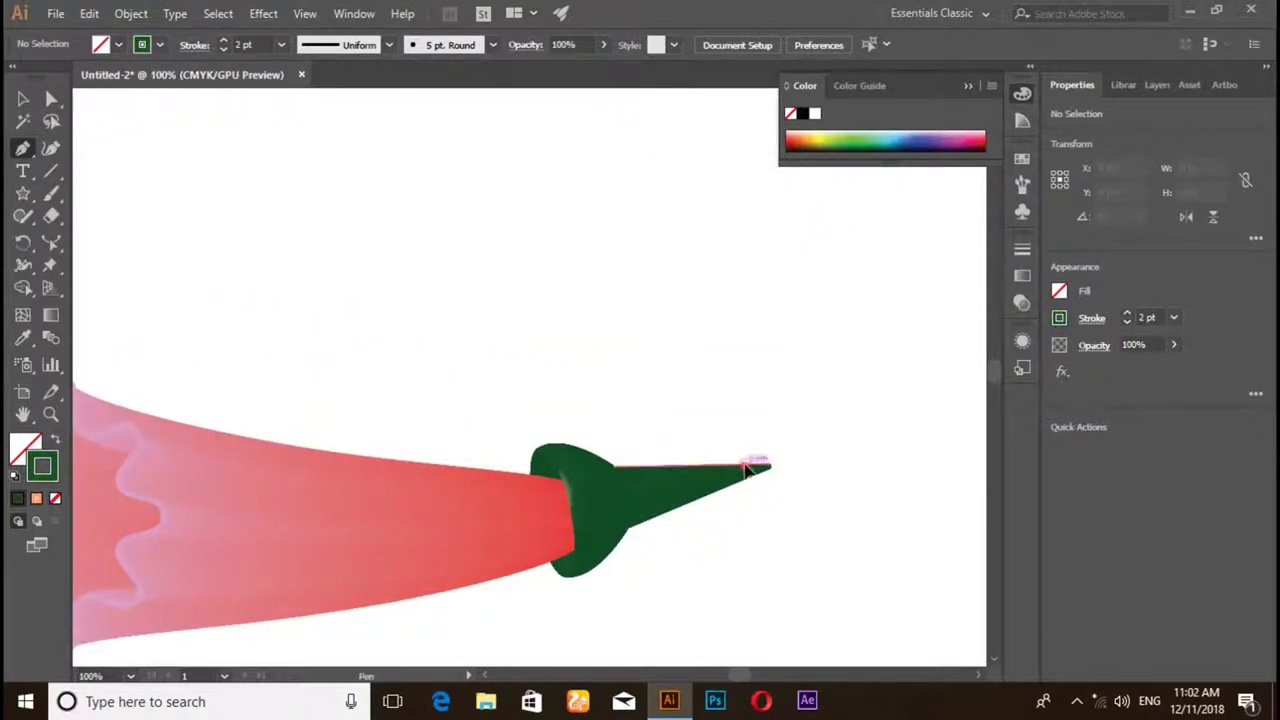
click(747, 468)
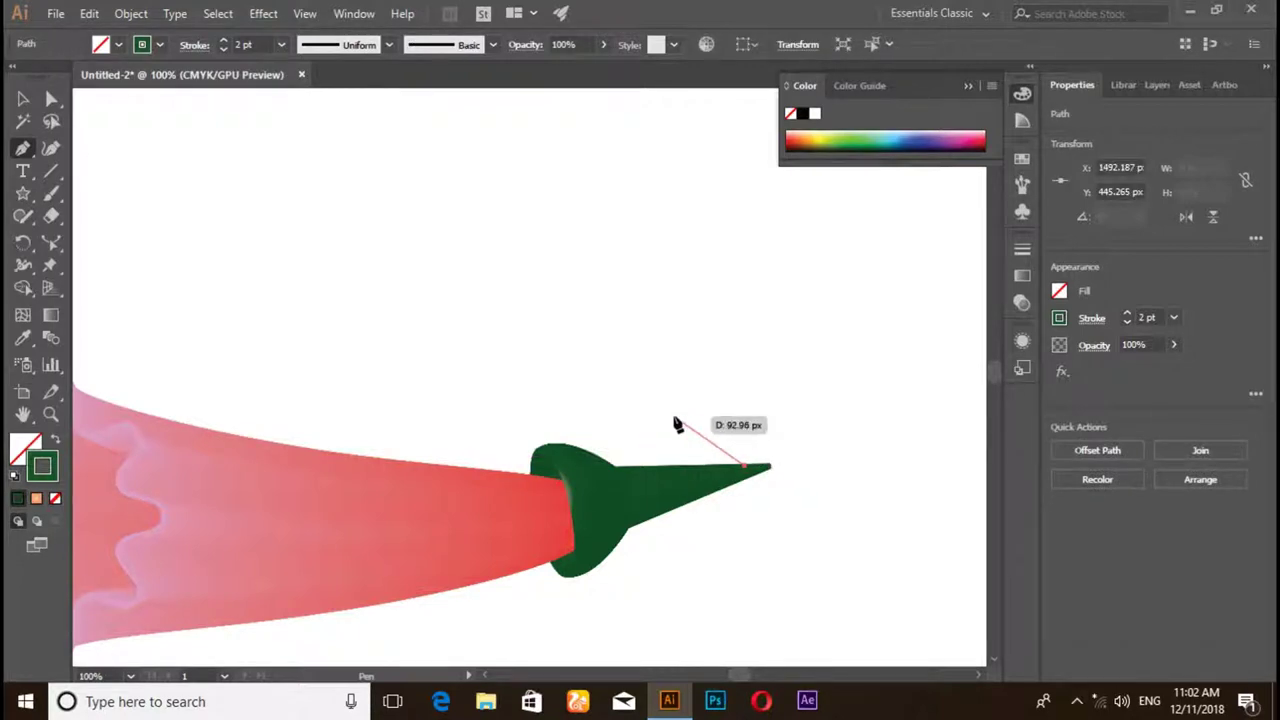
mouse_move(673, 414)
mouse_down()
mouse_move(650, 383)
mouse_move(700, 414)
mouse_up()
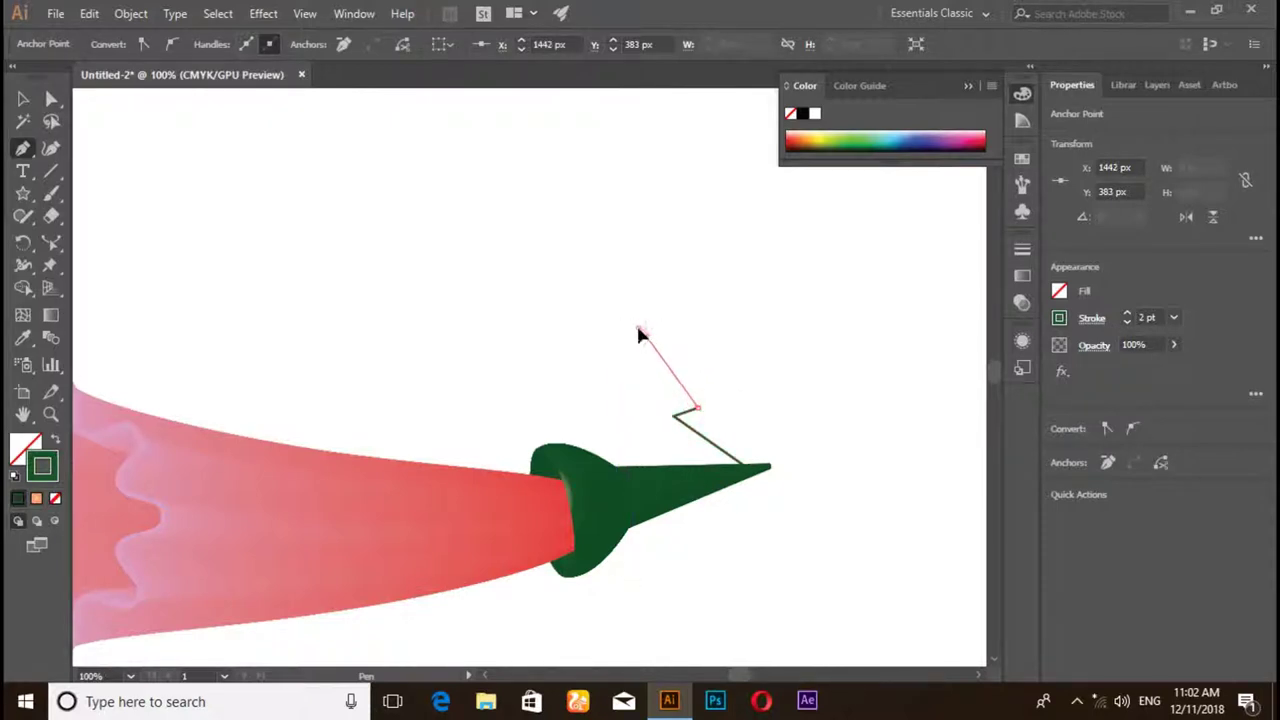
mouse_move(637, 301)
mouse_down()
mouse_move(657, 319)
mouse_move(640, 292)
mouse_up()
scroll(655, 318, up, 2)
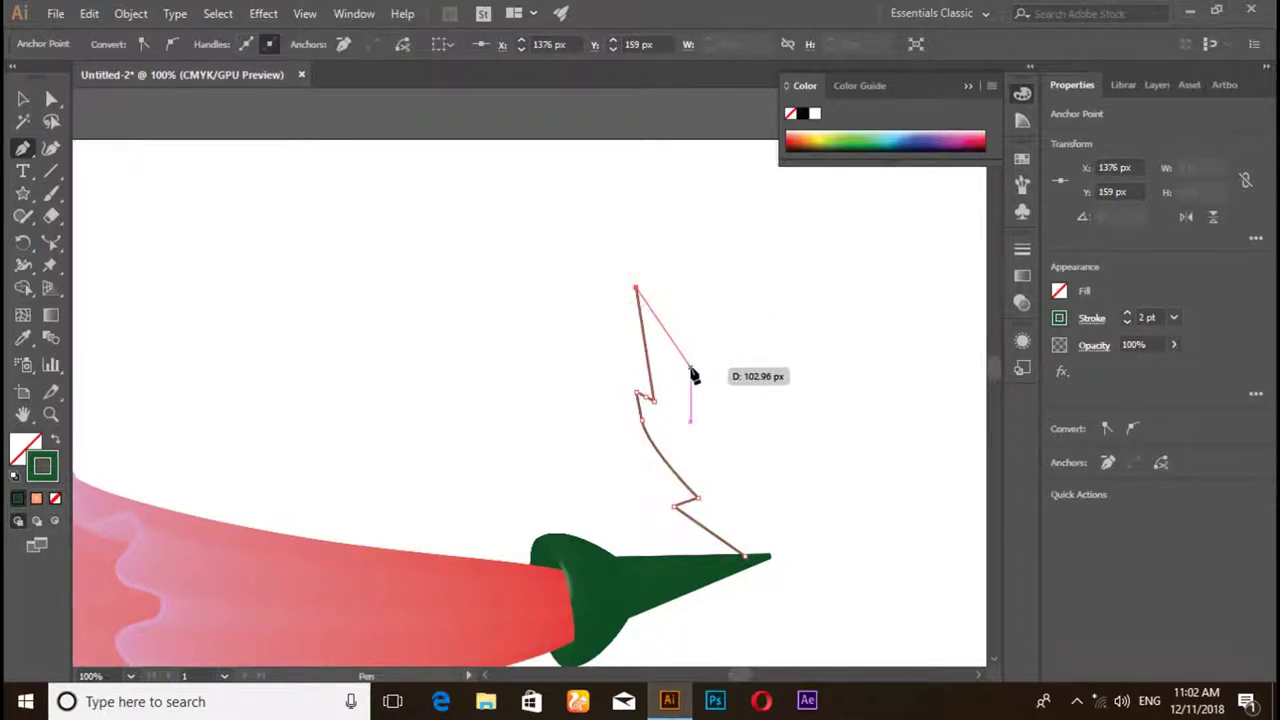
mouse_move(690, 371)
mouse_down()
mouse_move(703, 397)
mouse_move(713, 376)
mouse_move(737, 450)
mouse_move(728, 476)
mouse_up()
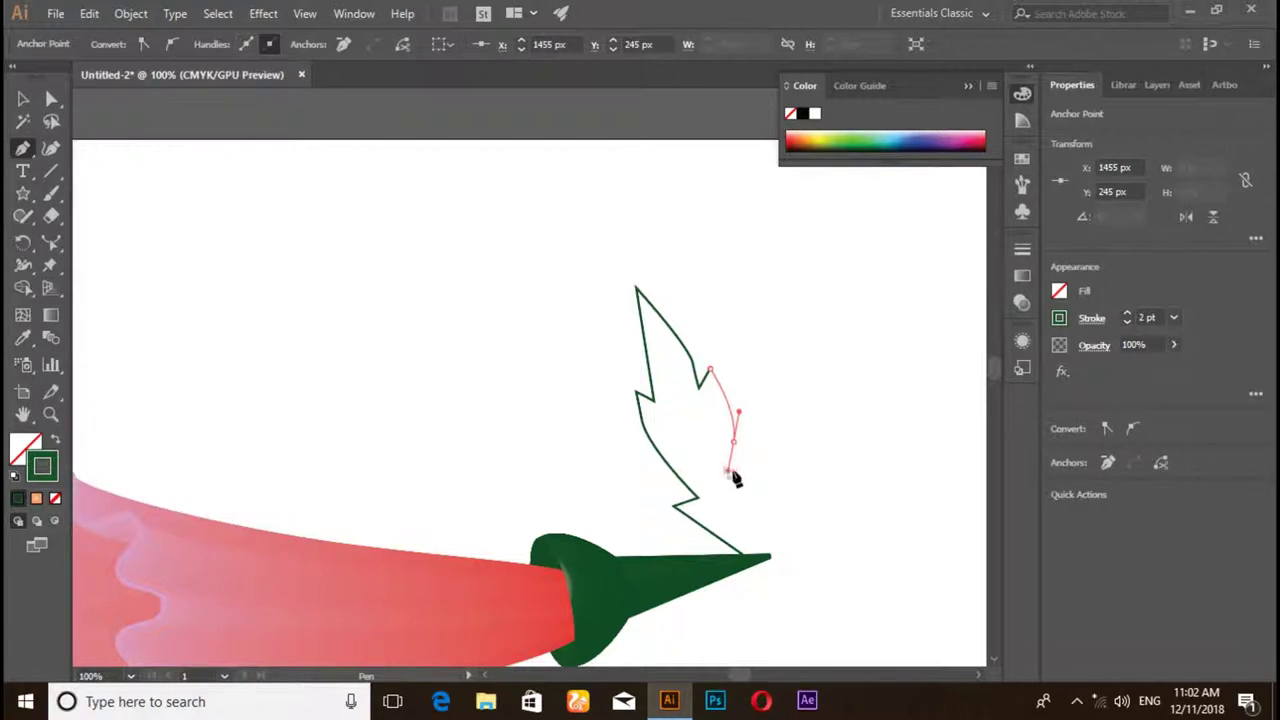
click(743, 457)
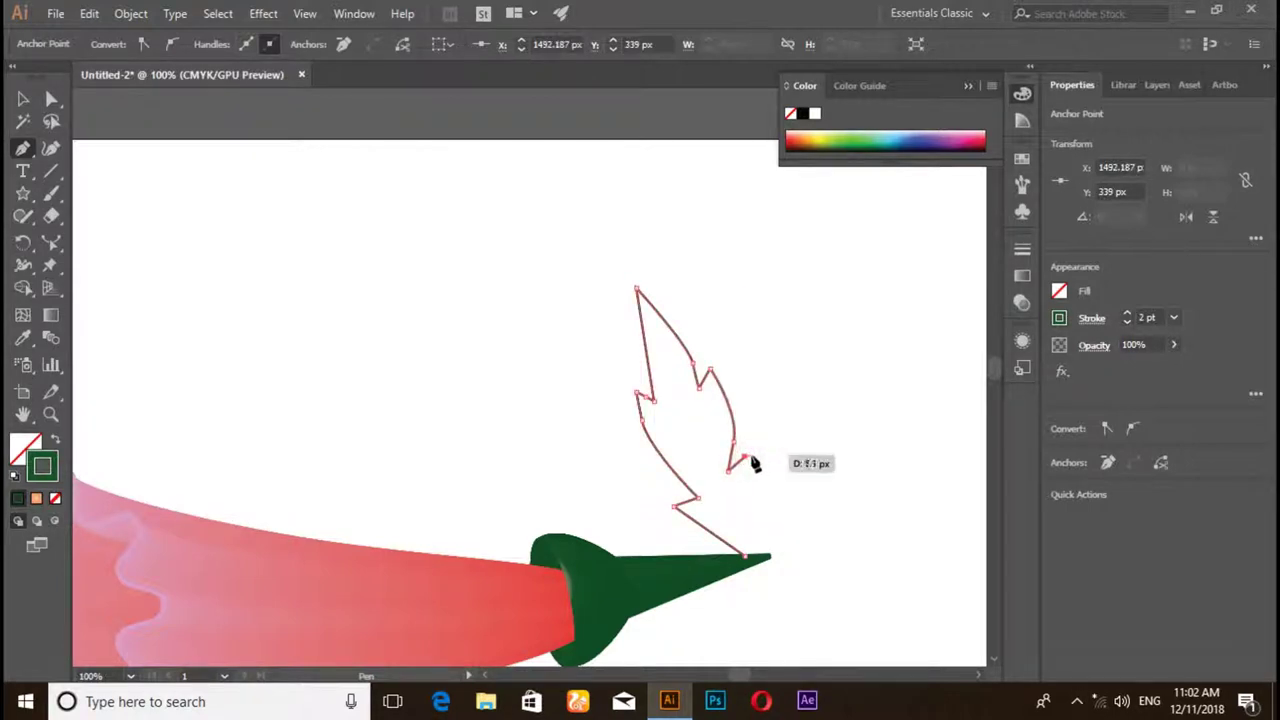
click(745, 552)
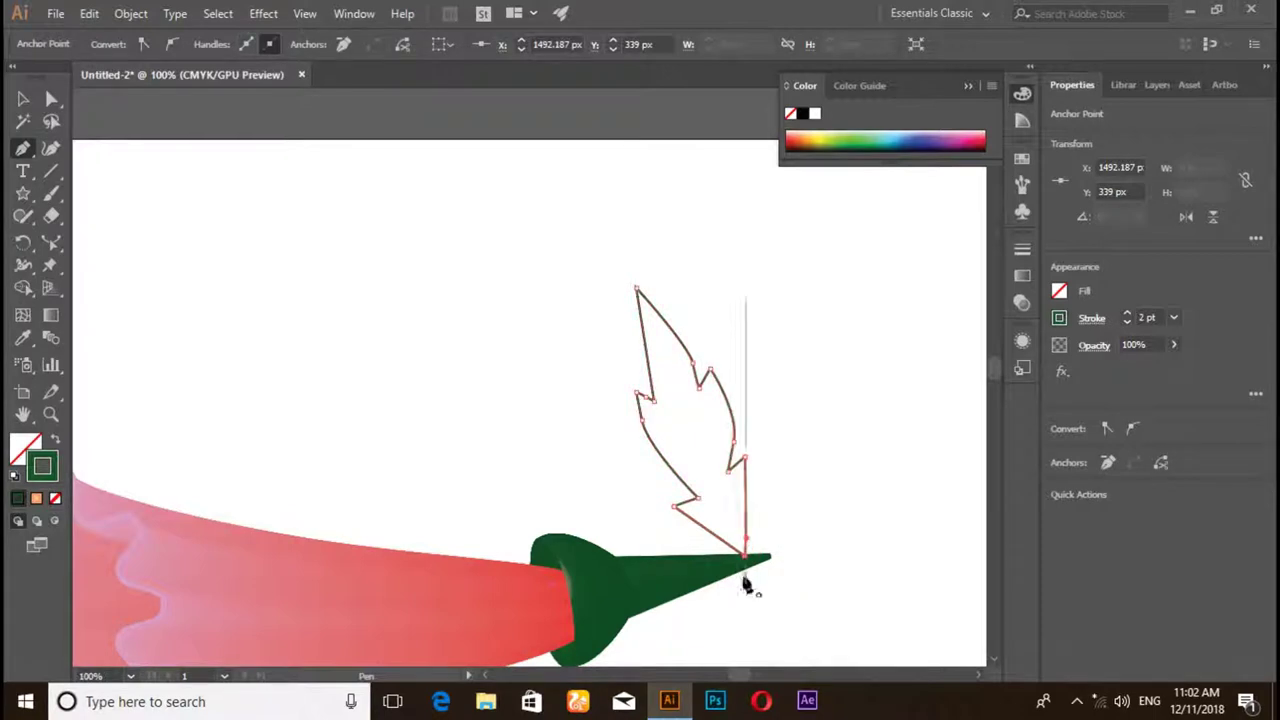
- Fill the leaf outline with the dark green swatch
click(20, 100)
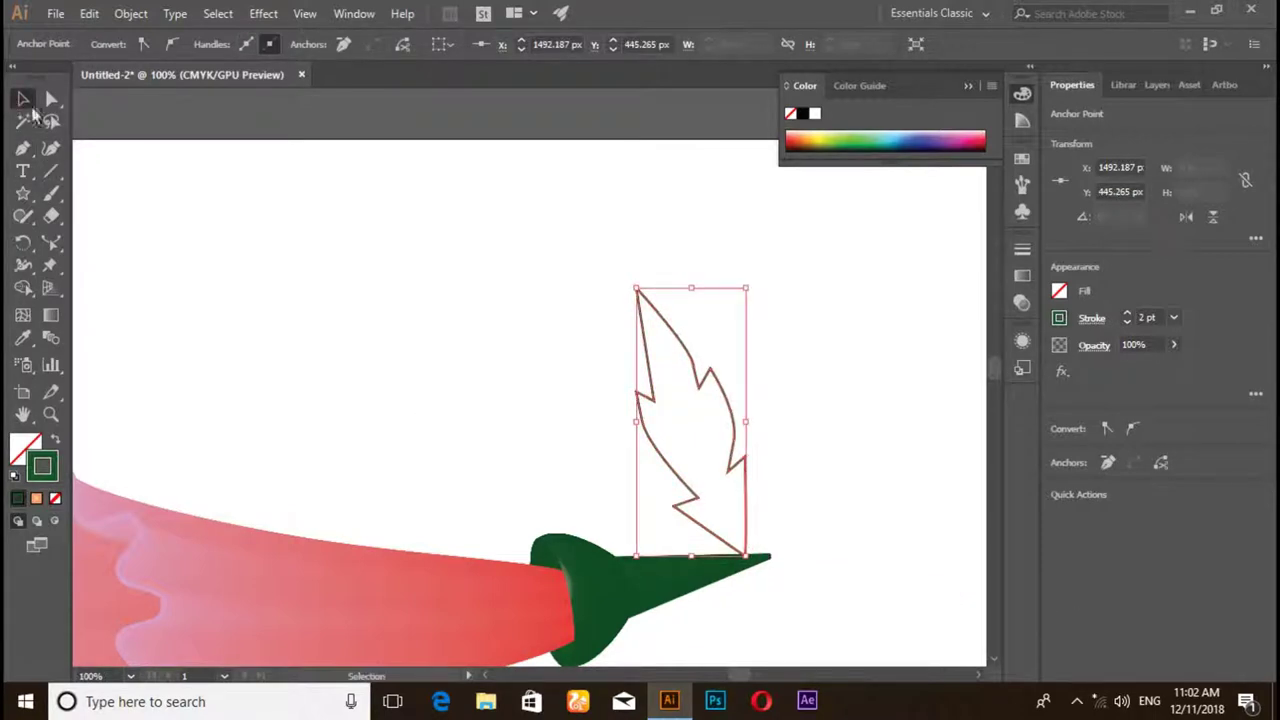
click(166, 221)
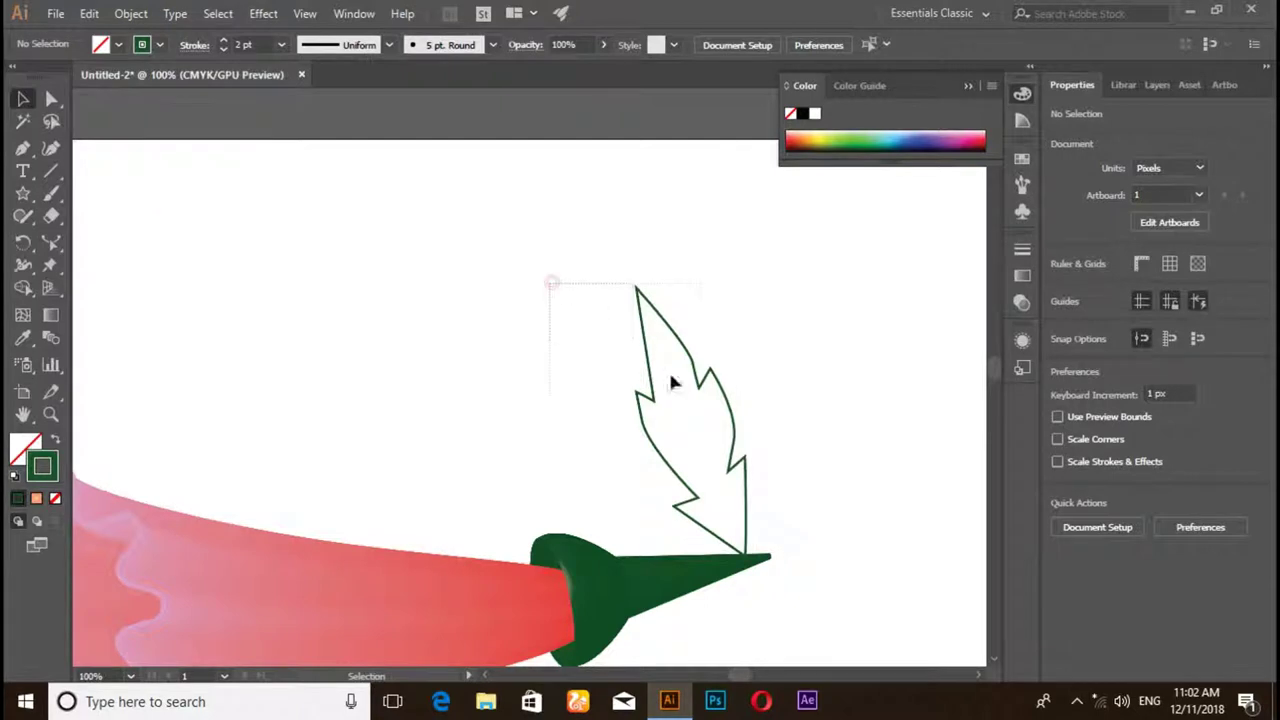
click(746, 430)
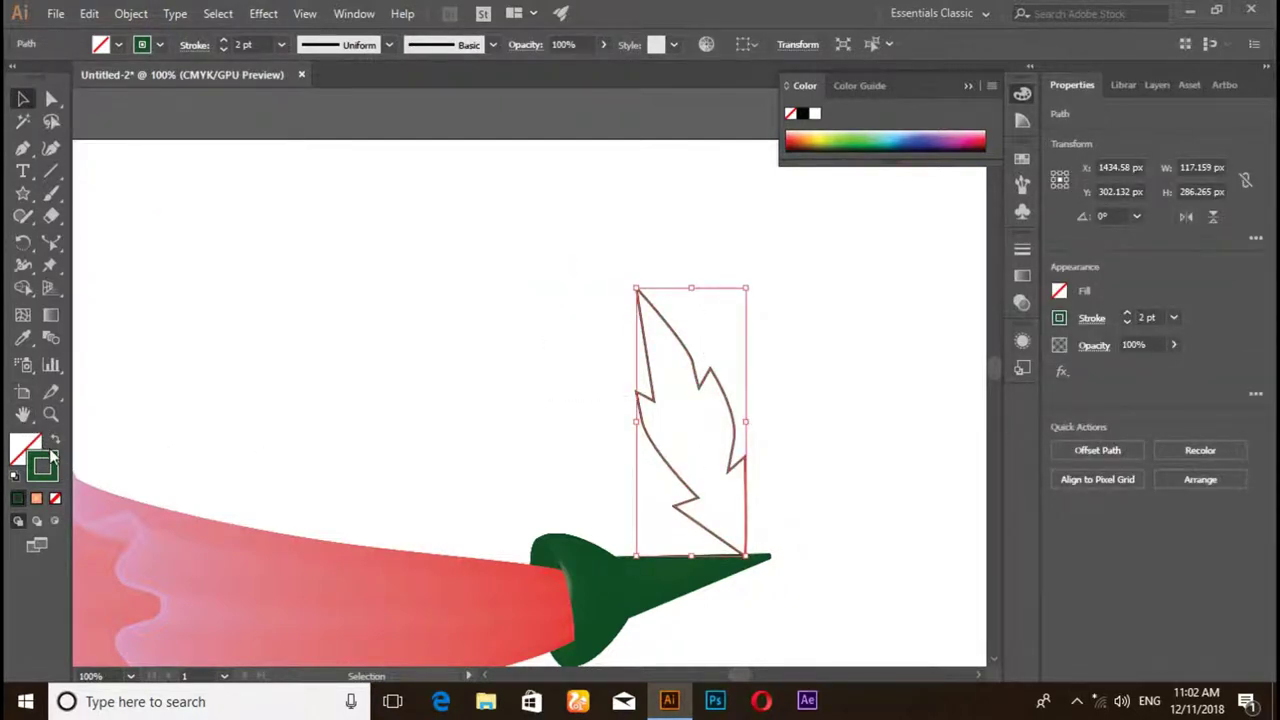
click(18, 497)
click(296, 432)
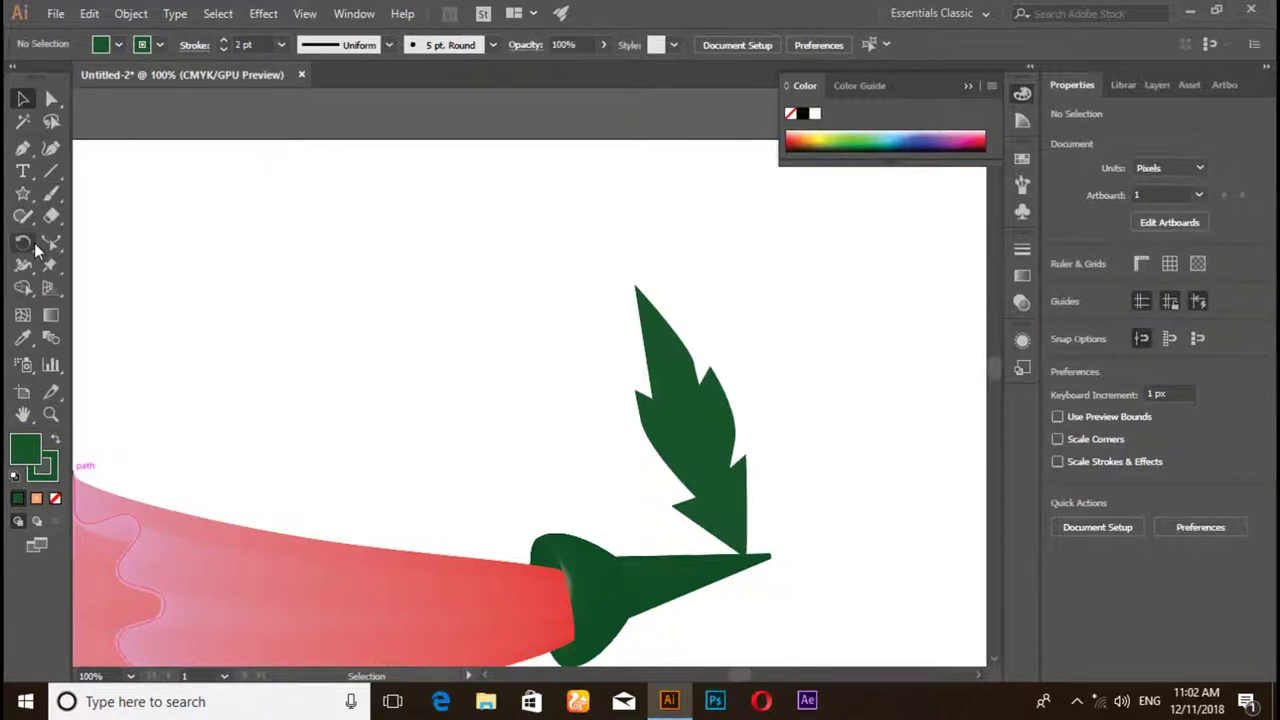
- With the Pen tool active, set fill to None and stroke to brighter green hex 156C37
click(22, 148)
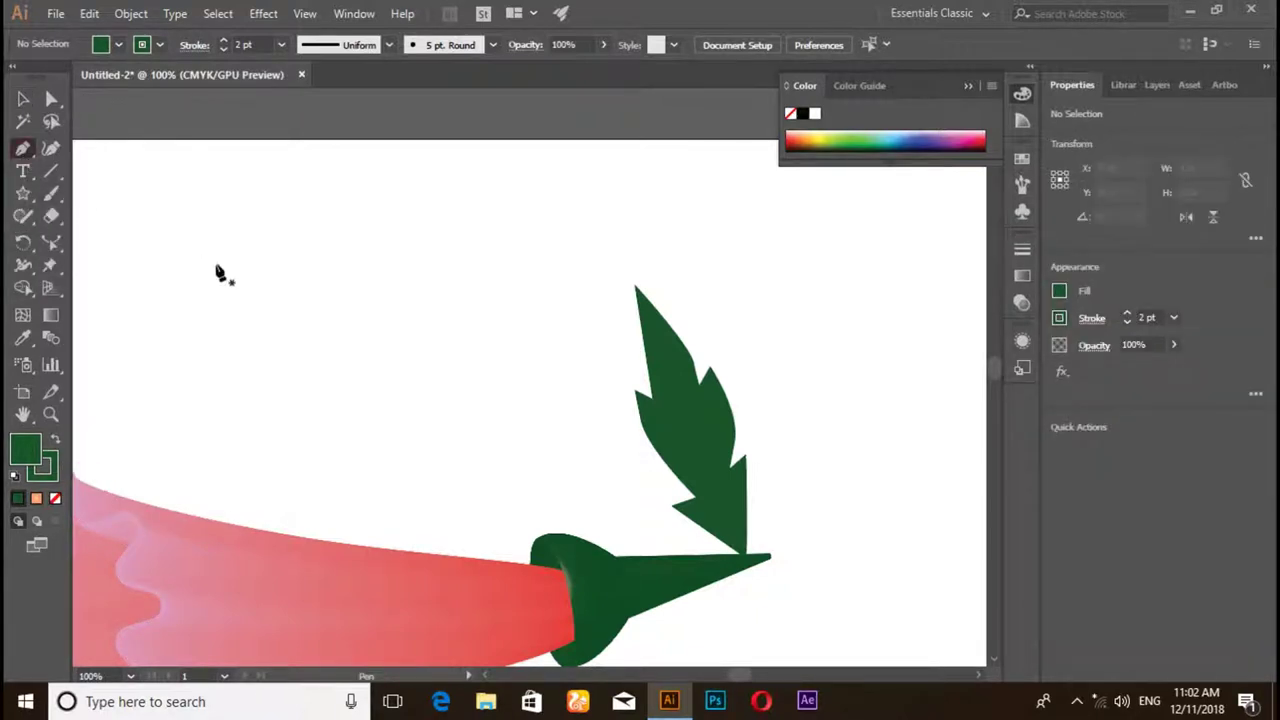
scroll(218, 272, down, 1)
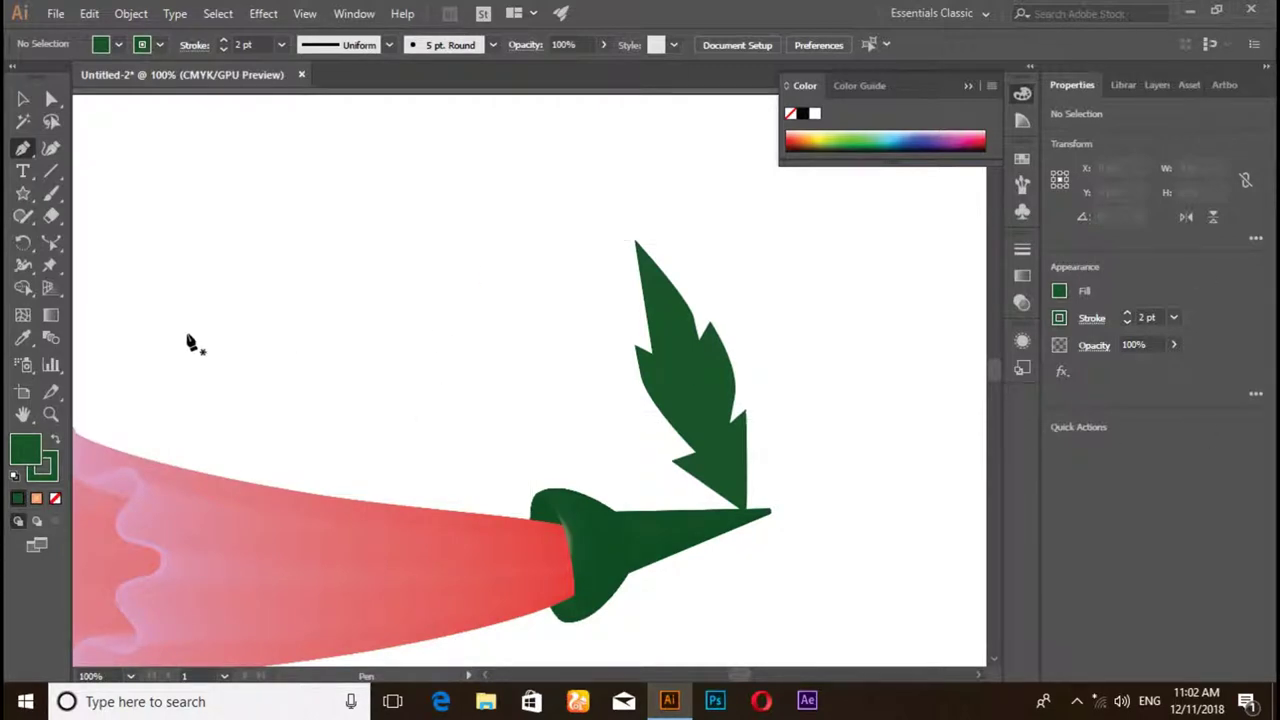
click(55, 496)
click(47, 472)
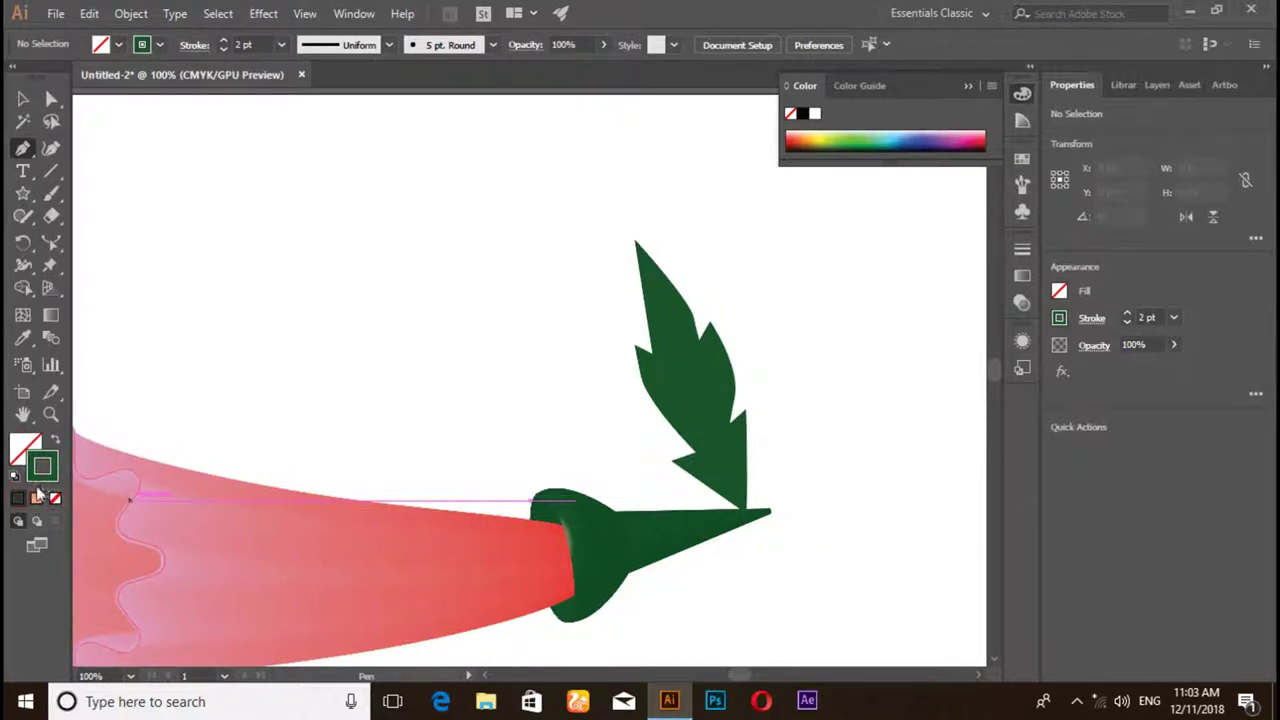
double_click(43, 480)
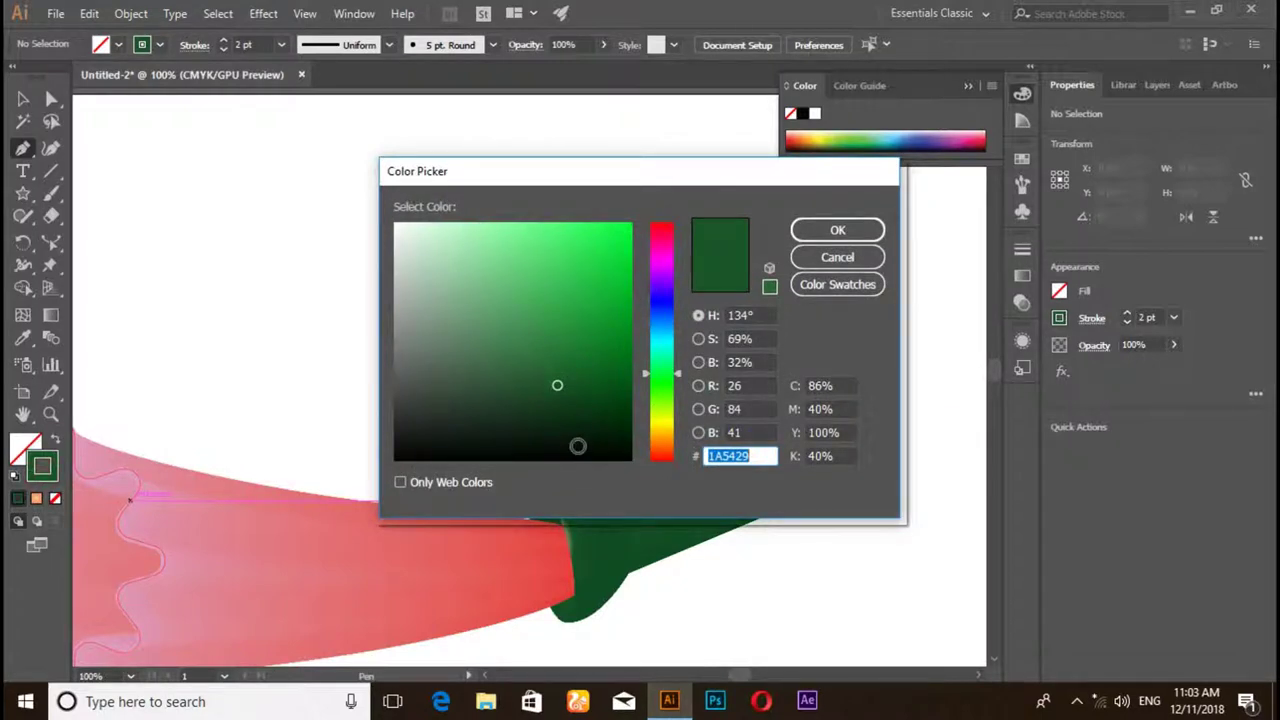
key(BackSpace)
text(1A6C37)
click(837, 230)
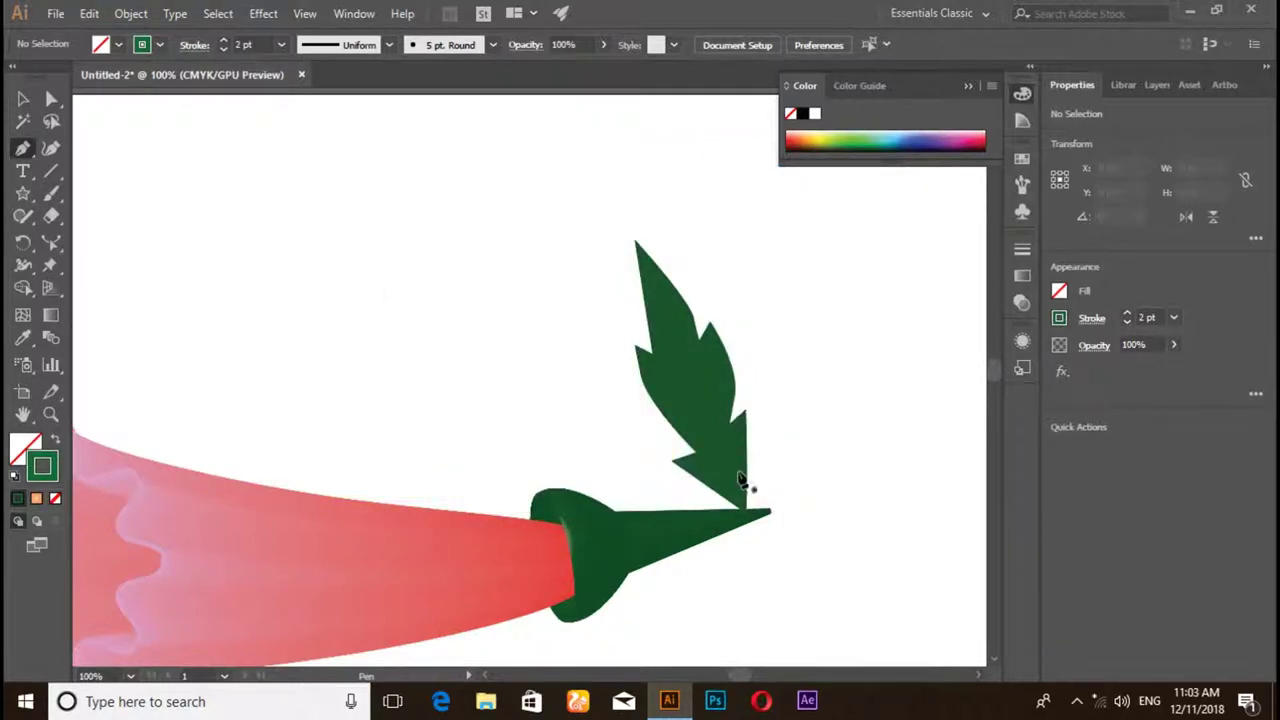
- Draw a straight midrib line from the leaf base to near its tip
scroll(740, 480, up, 2)
scroll(748, 485, up, 2)
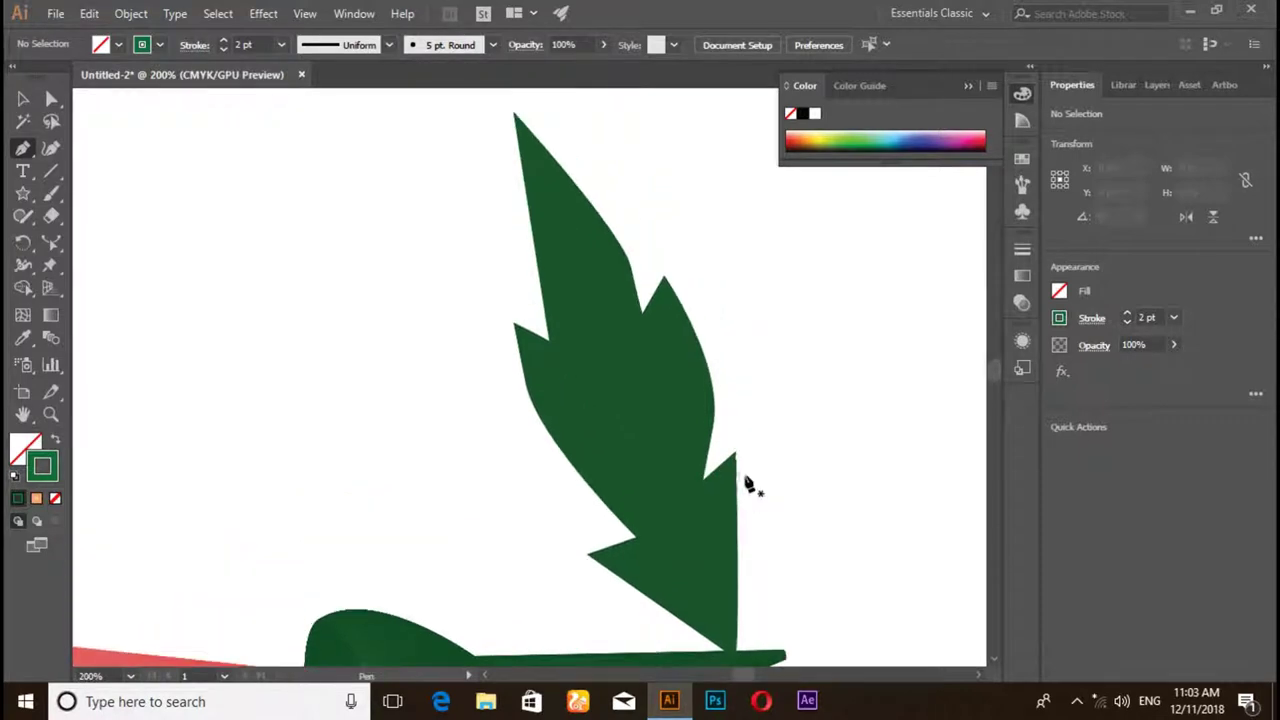
click(723, 638)
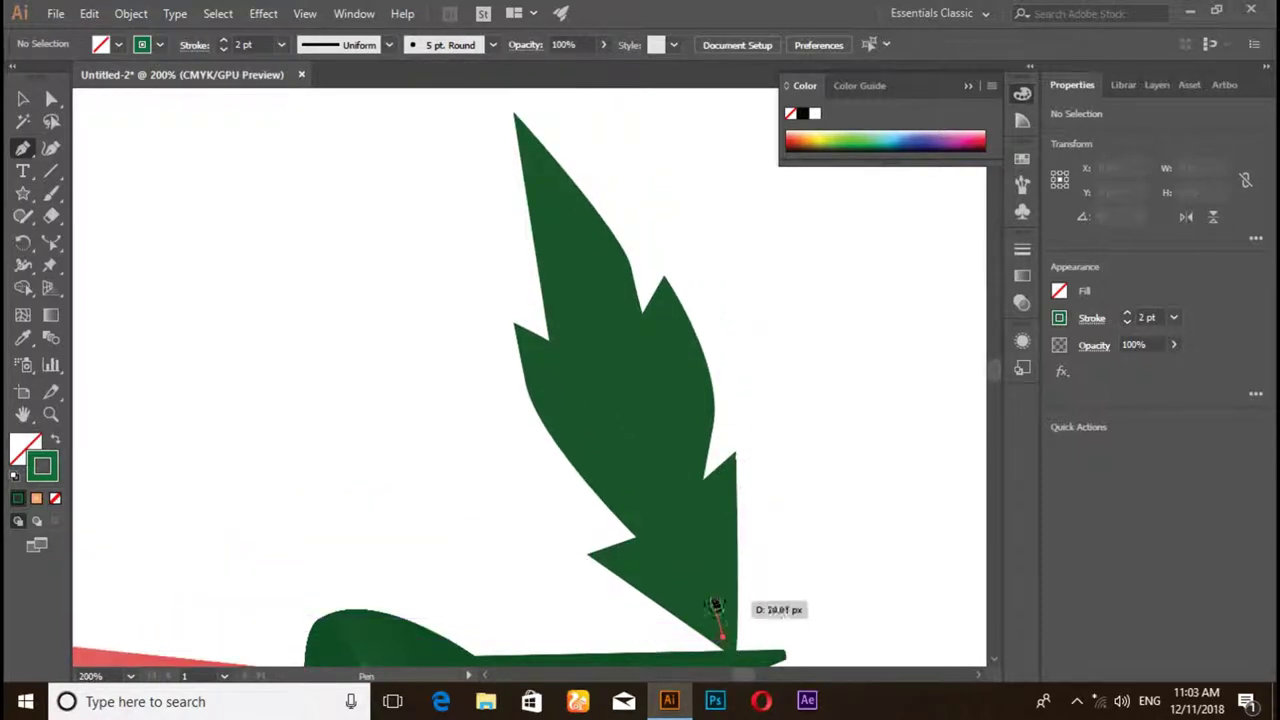
click(555, 200)
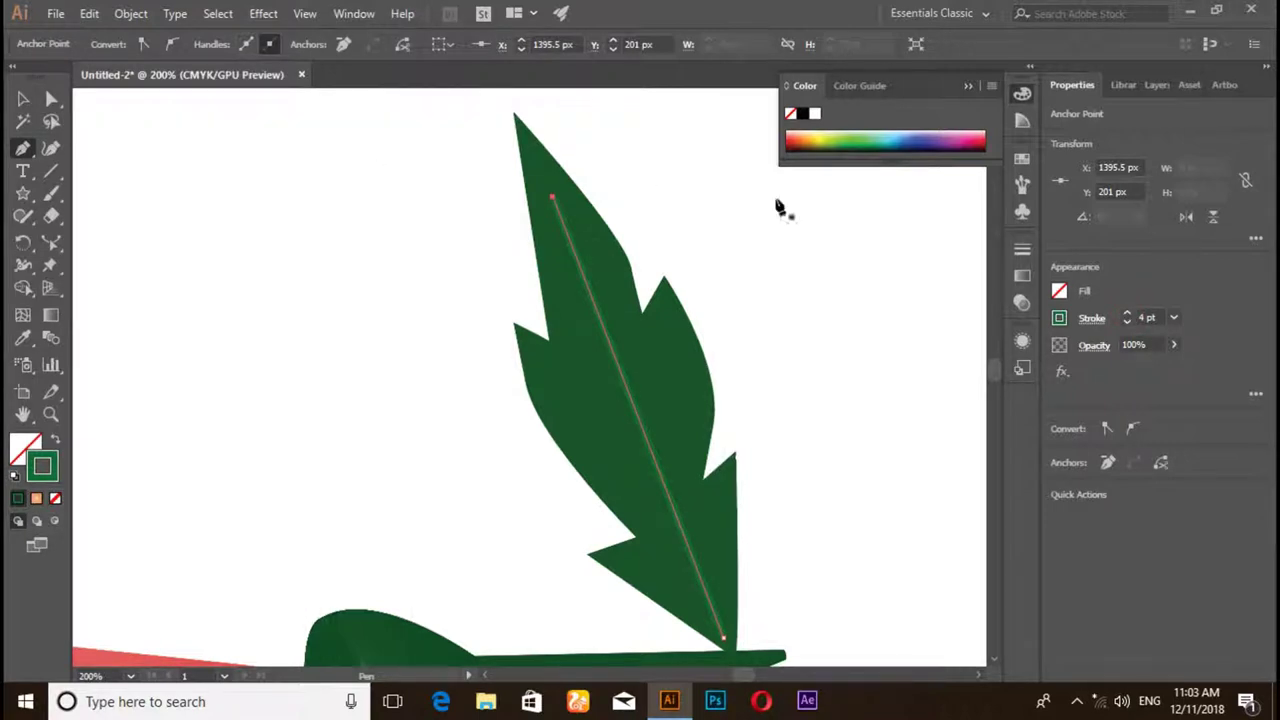
- Give the midrib line a tapered variable width profile
click(25, 100)
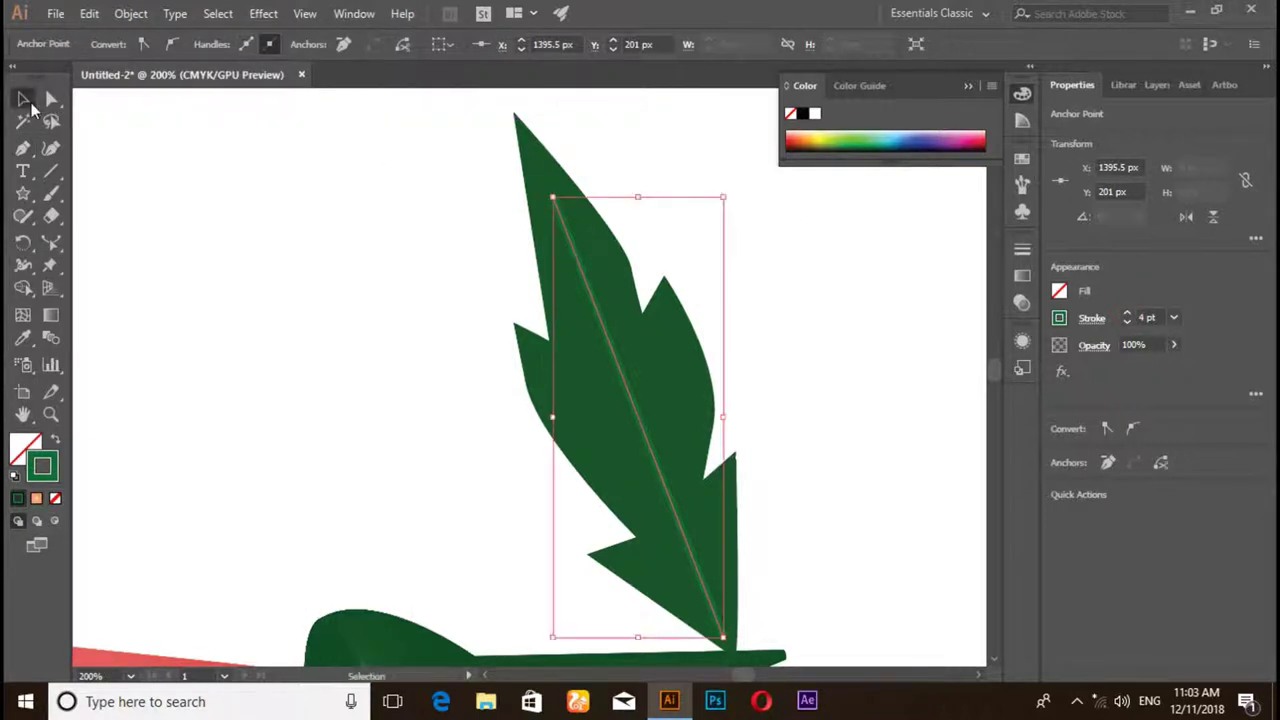
click(190, 153)
click(586, 285)
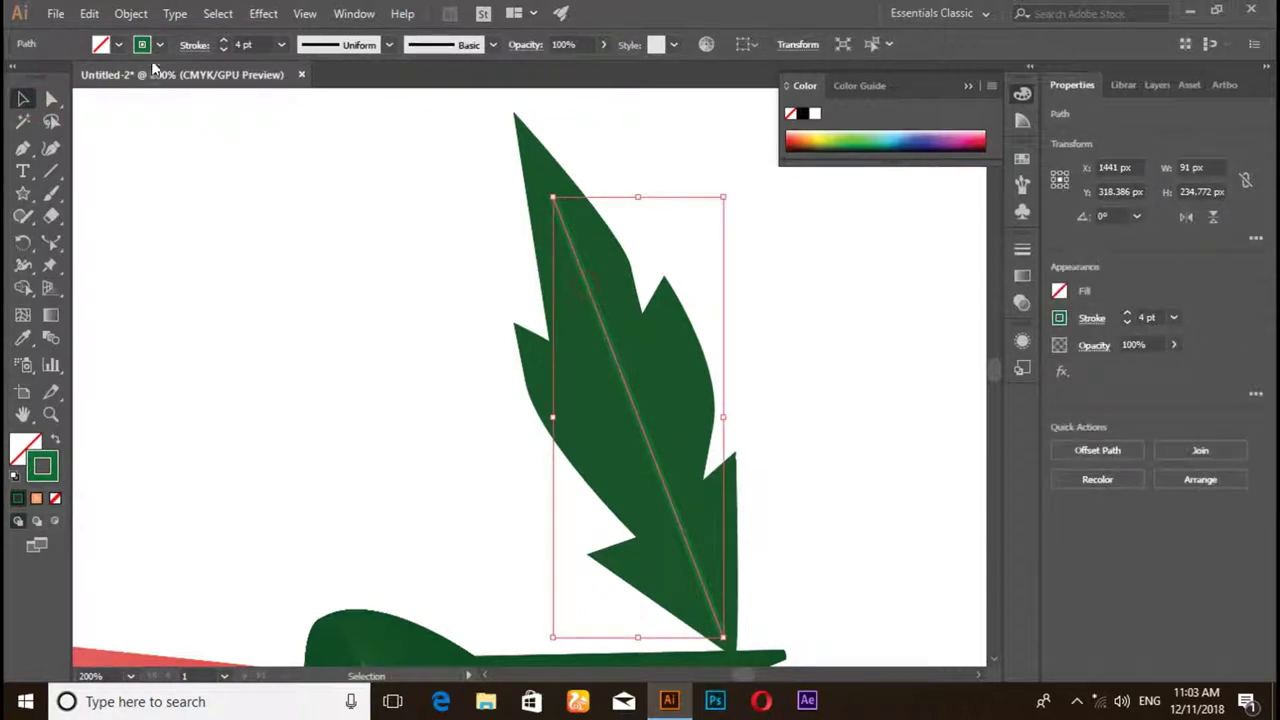
click(386, 45)
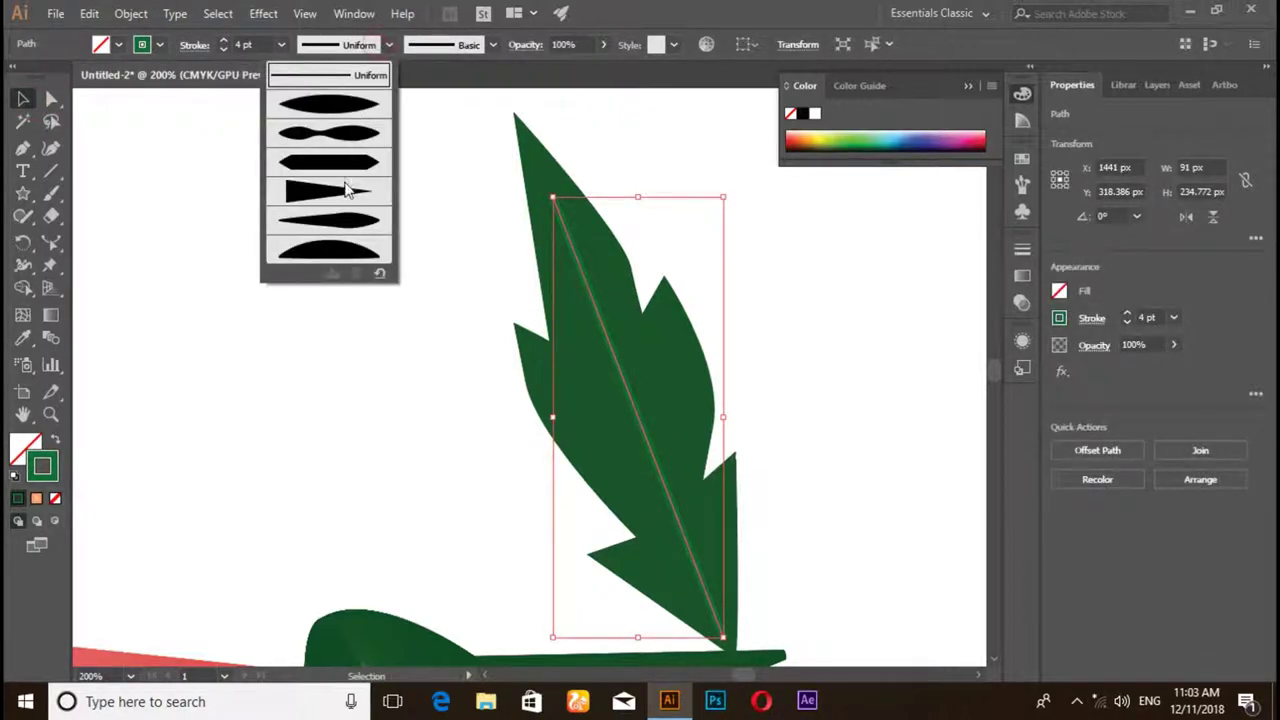
click(346, 218)
click(385, 270)
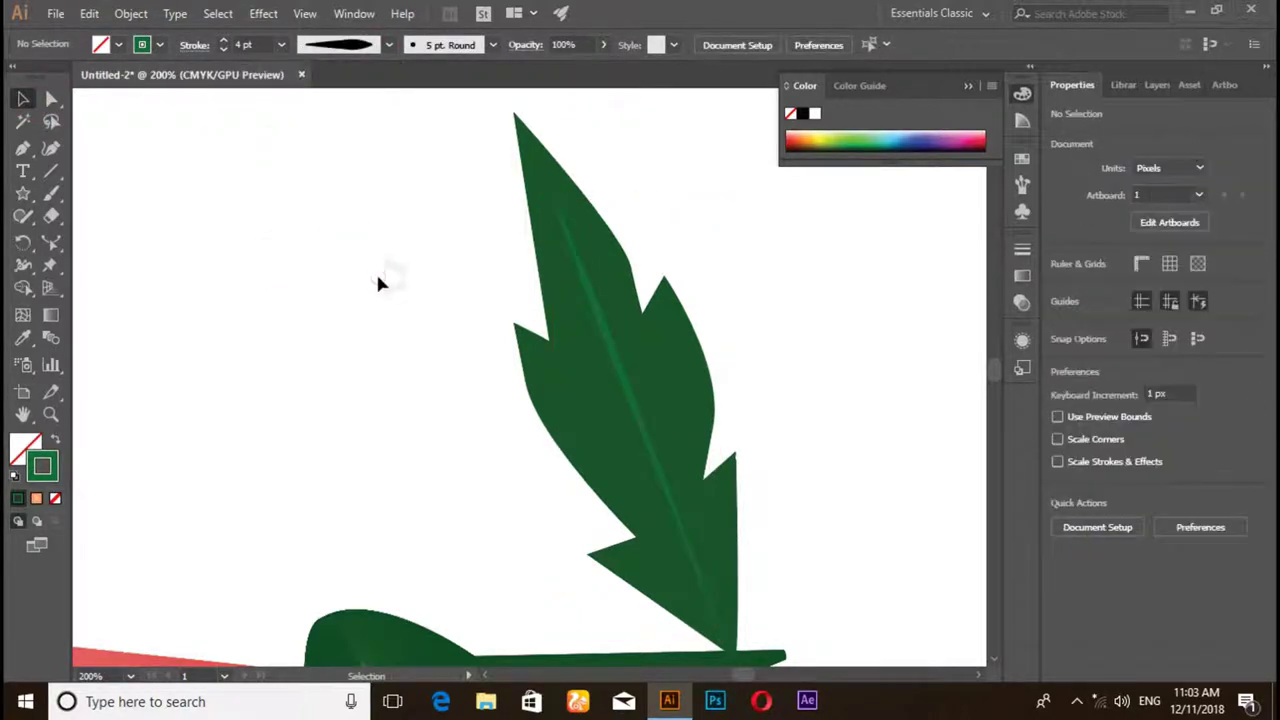
- Draw a lower-left side vein off the midrib and set the stroke weight to 3 pt
click(22, 150)
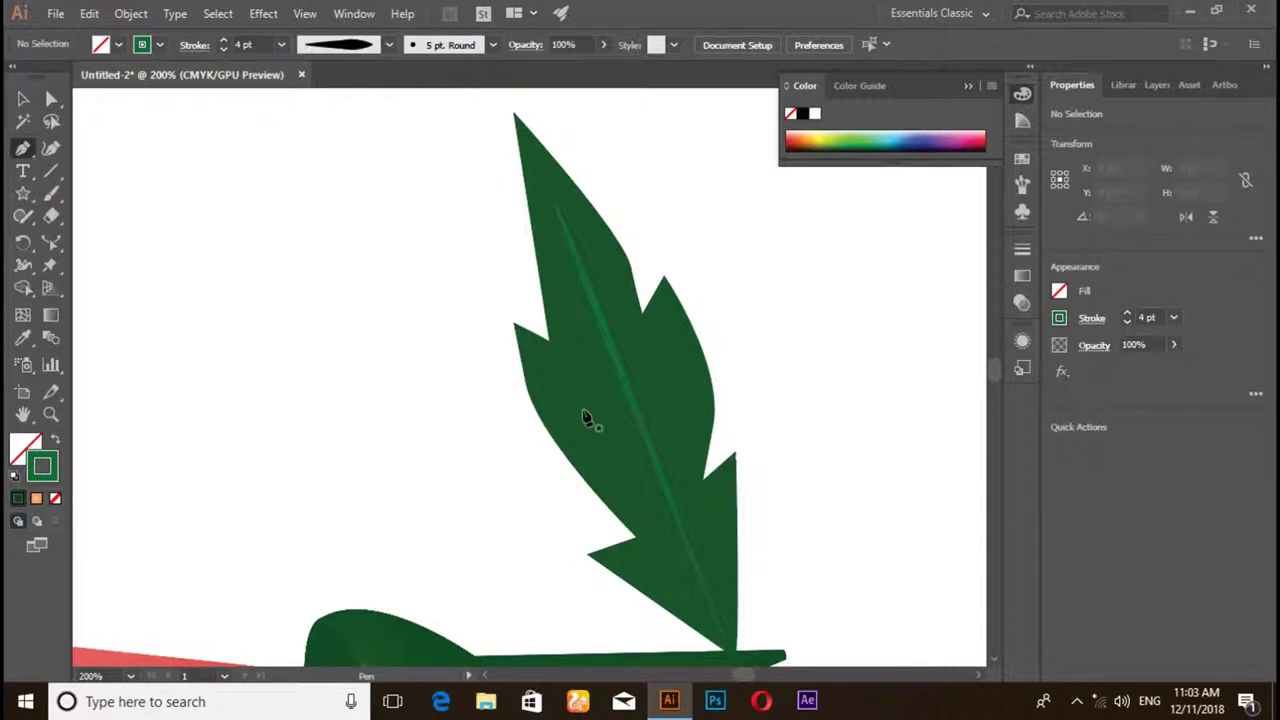
scroll(640, 470, down, 1)
scroll(675, 505, down, 3)
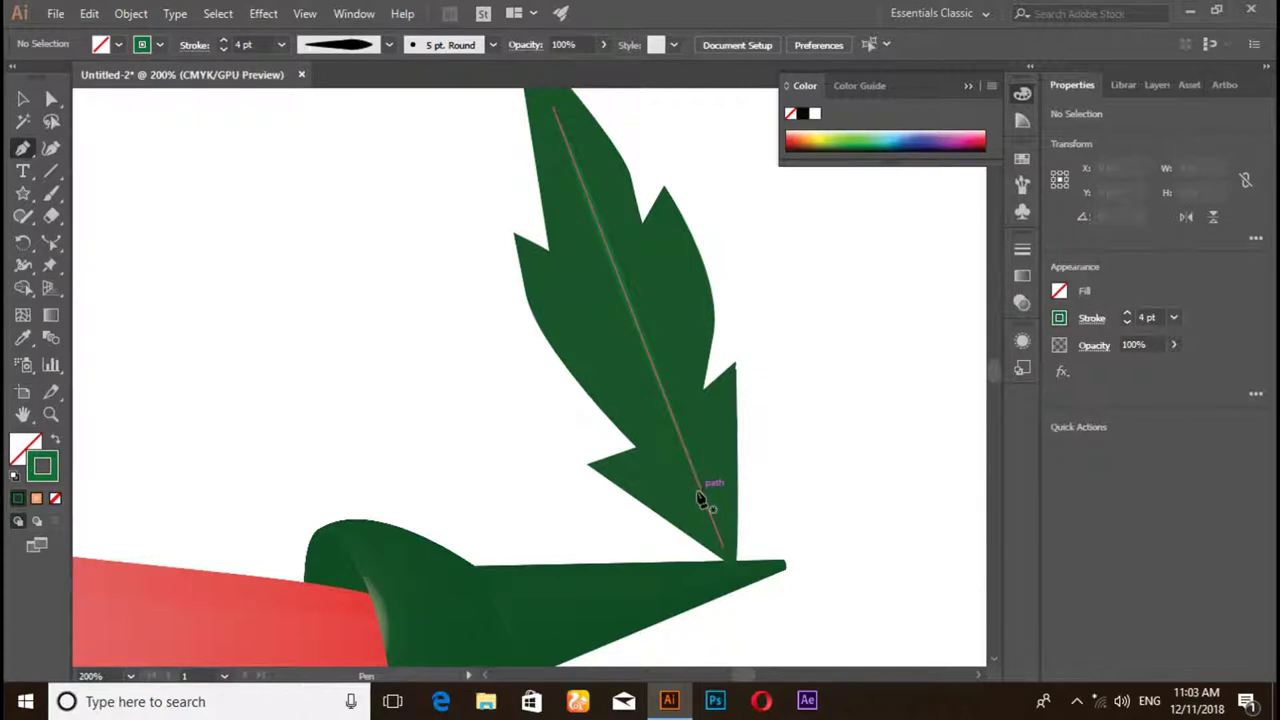
click(701, 489)
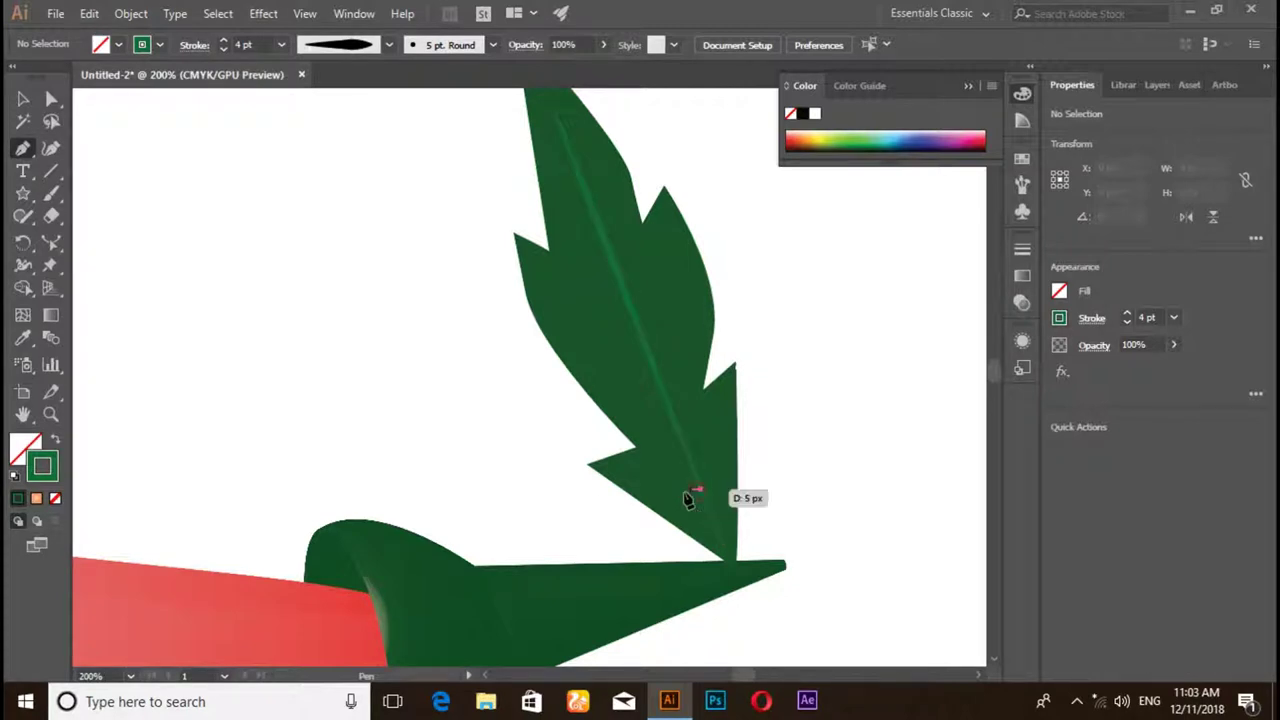
click(638, 467)
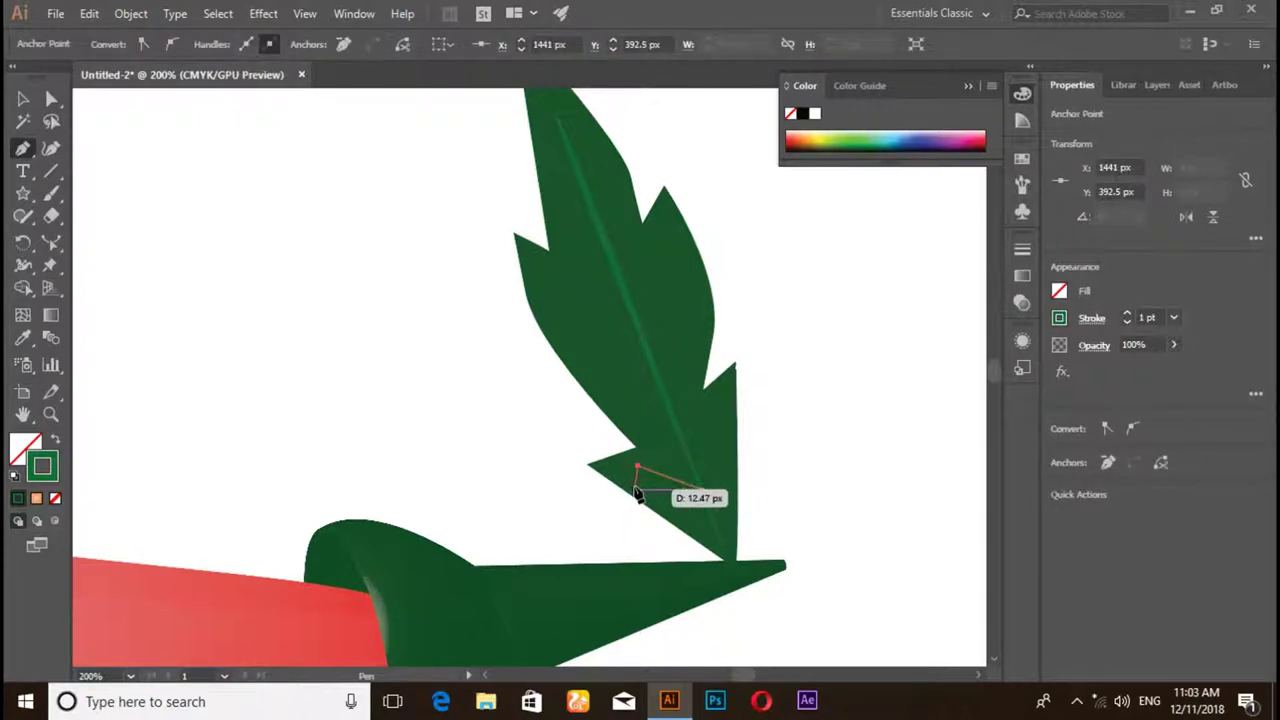
click(1128, 313)
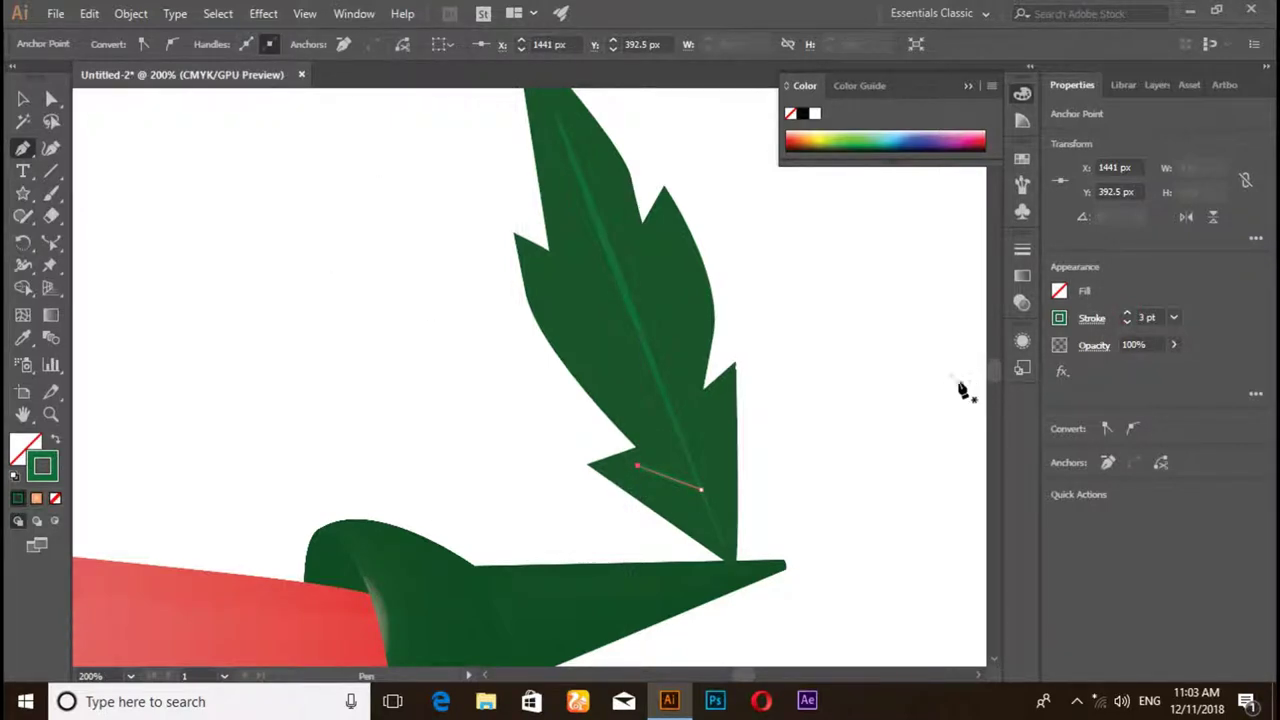
click(919, 378)
key(Escape)
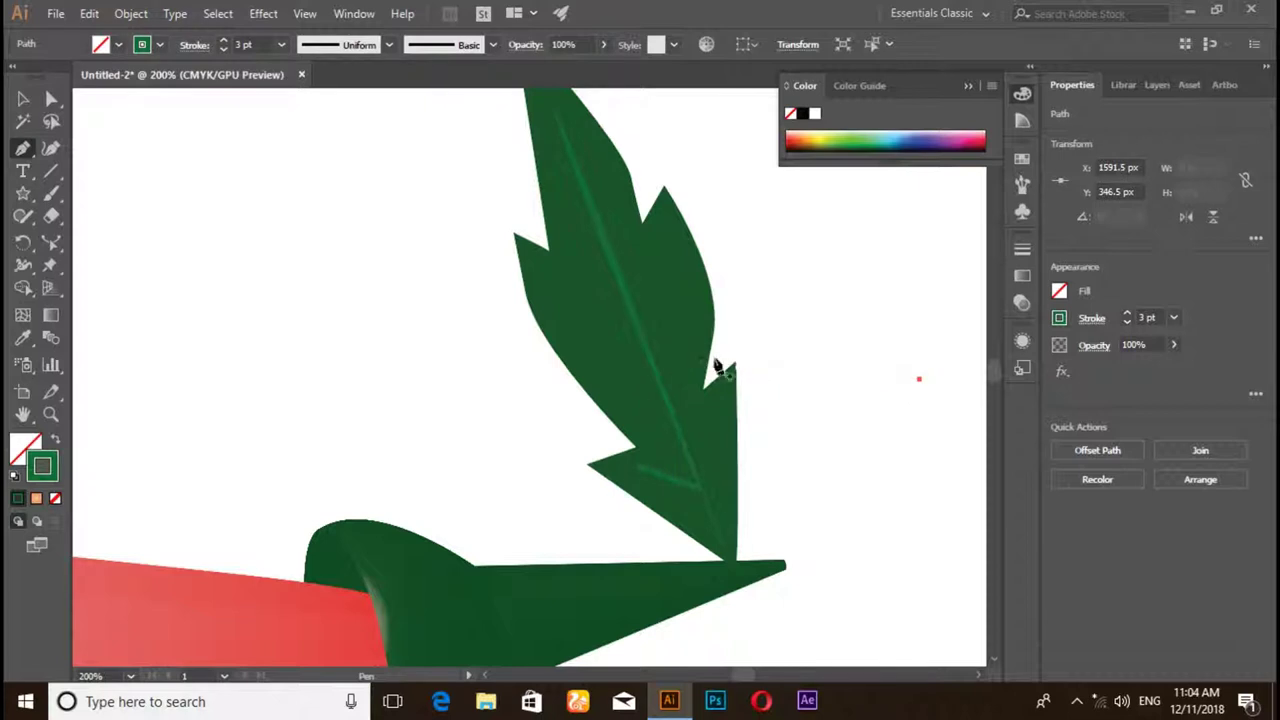
- Add upper-left, upper and right side veins branching off the midrib
click(644, 346)
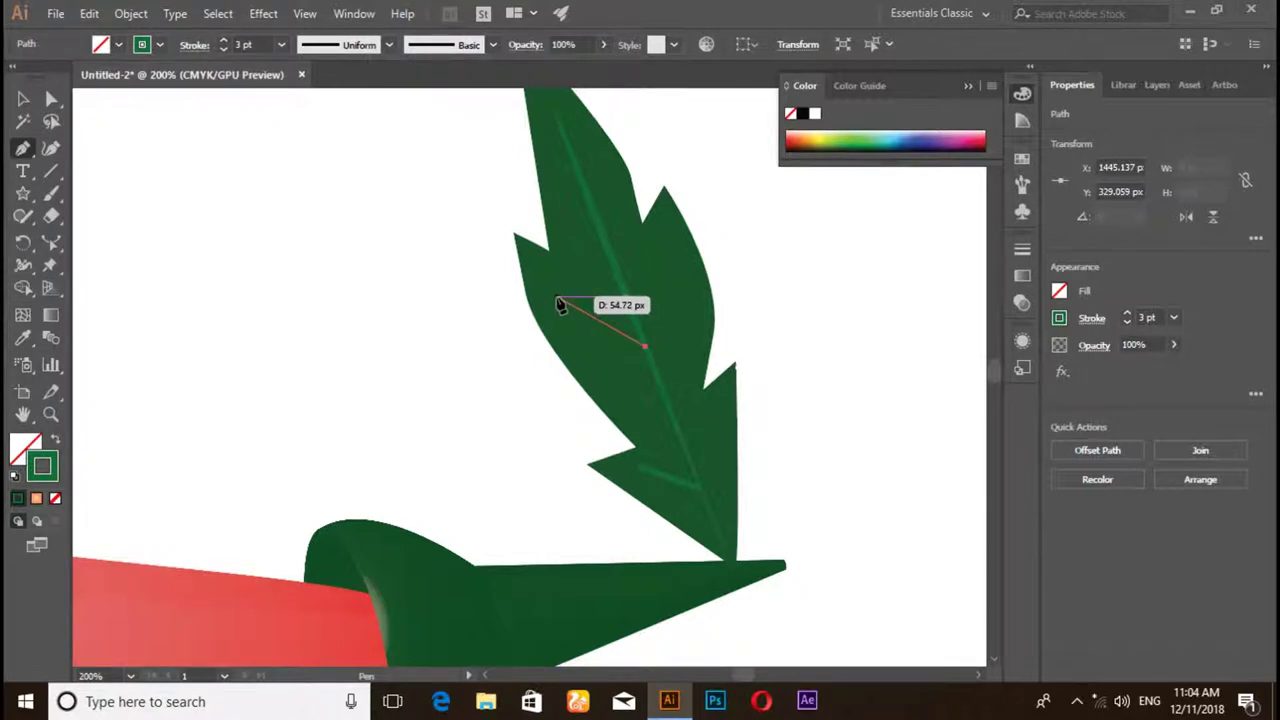
click(556, 298)
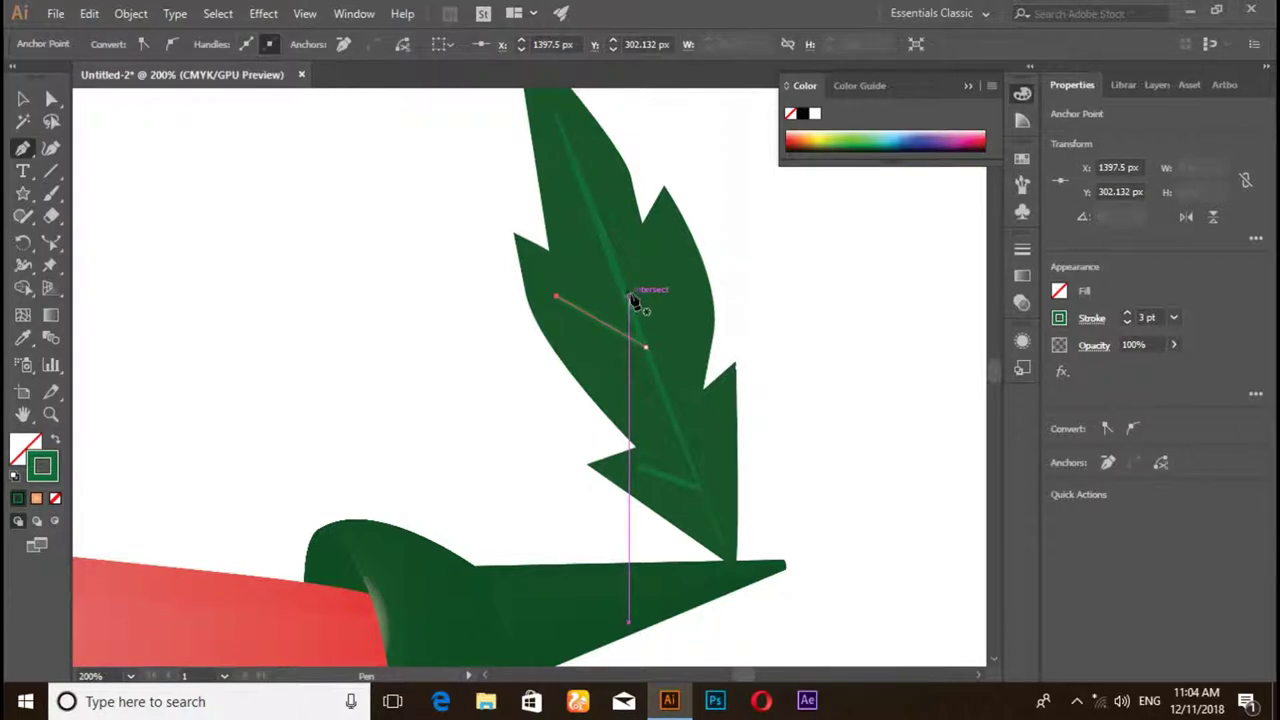
drag(630, 300, 634, 243)
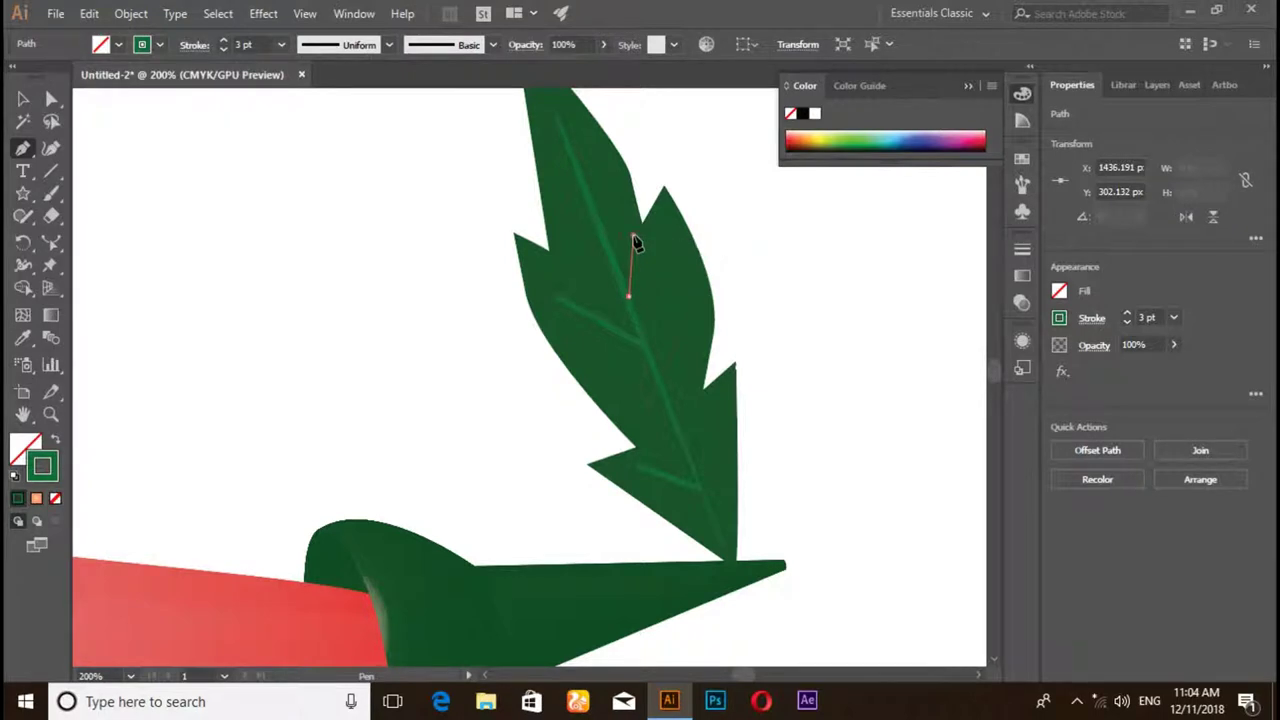
click(682, 442)
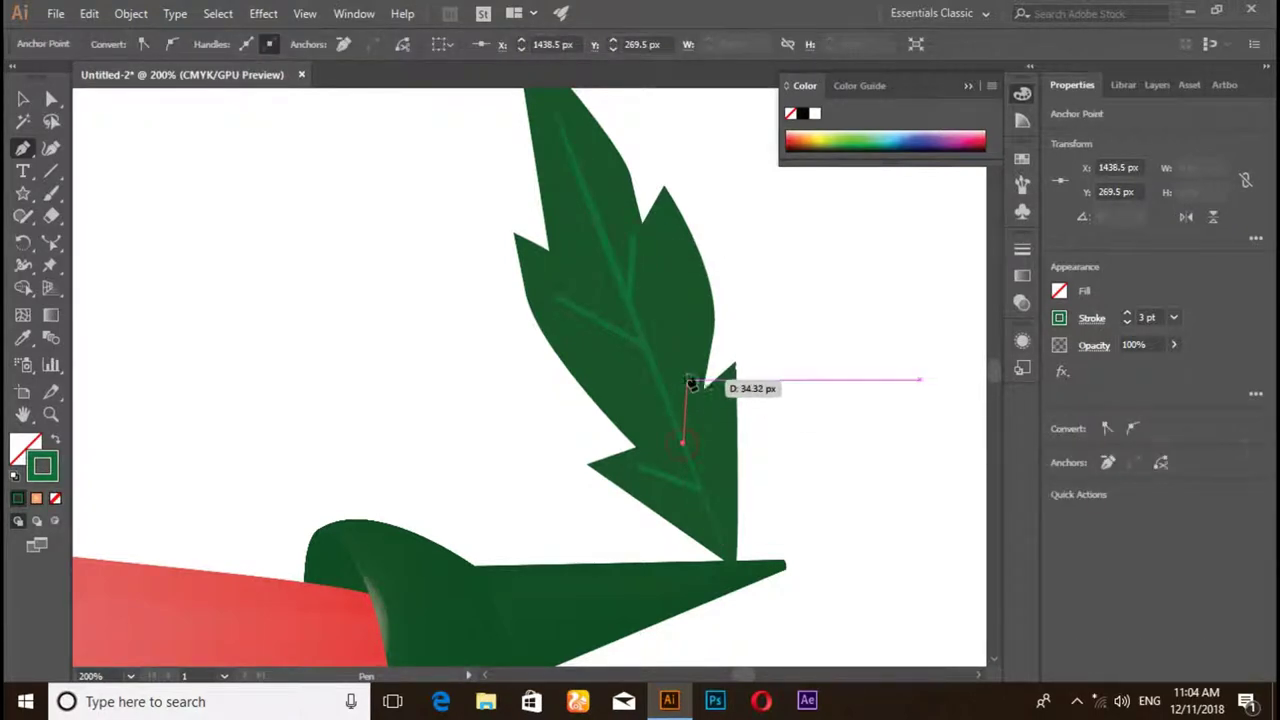
click(687, 360)
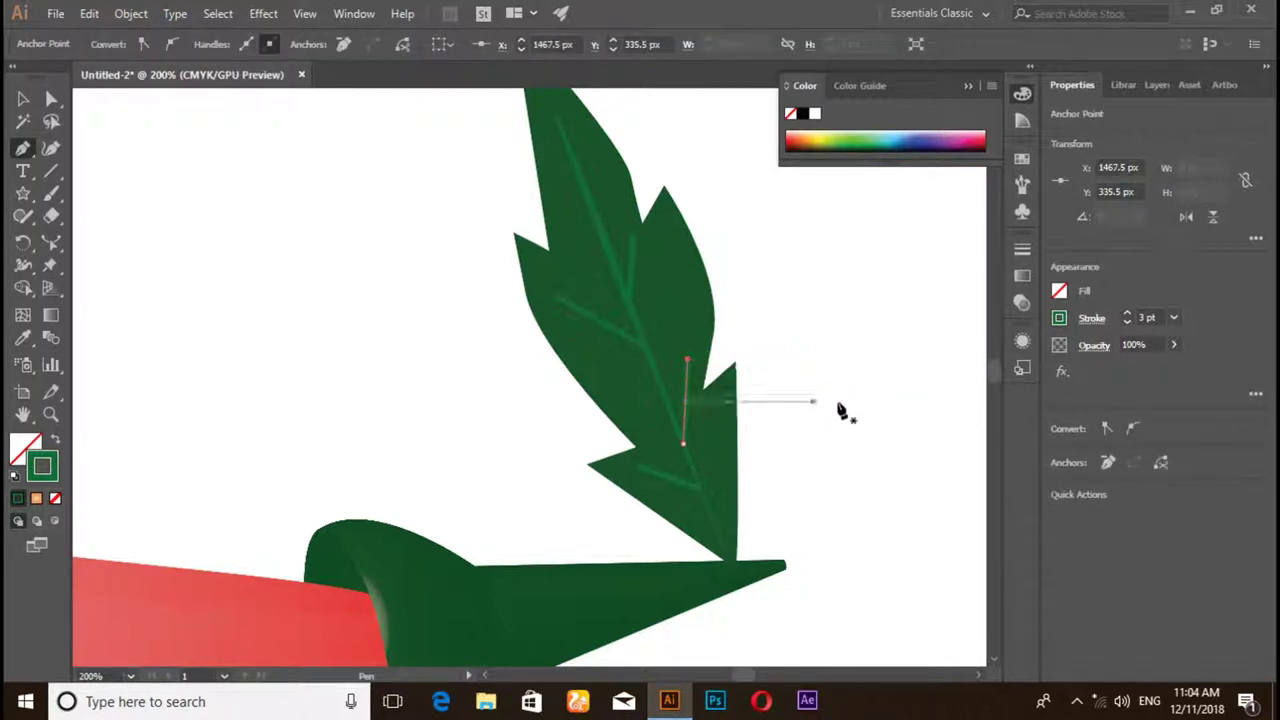
key(Escape)
key(v)
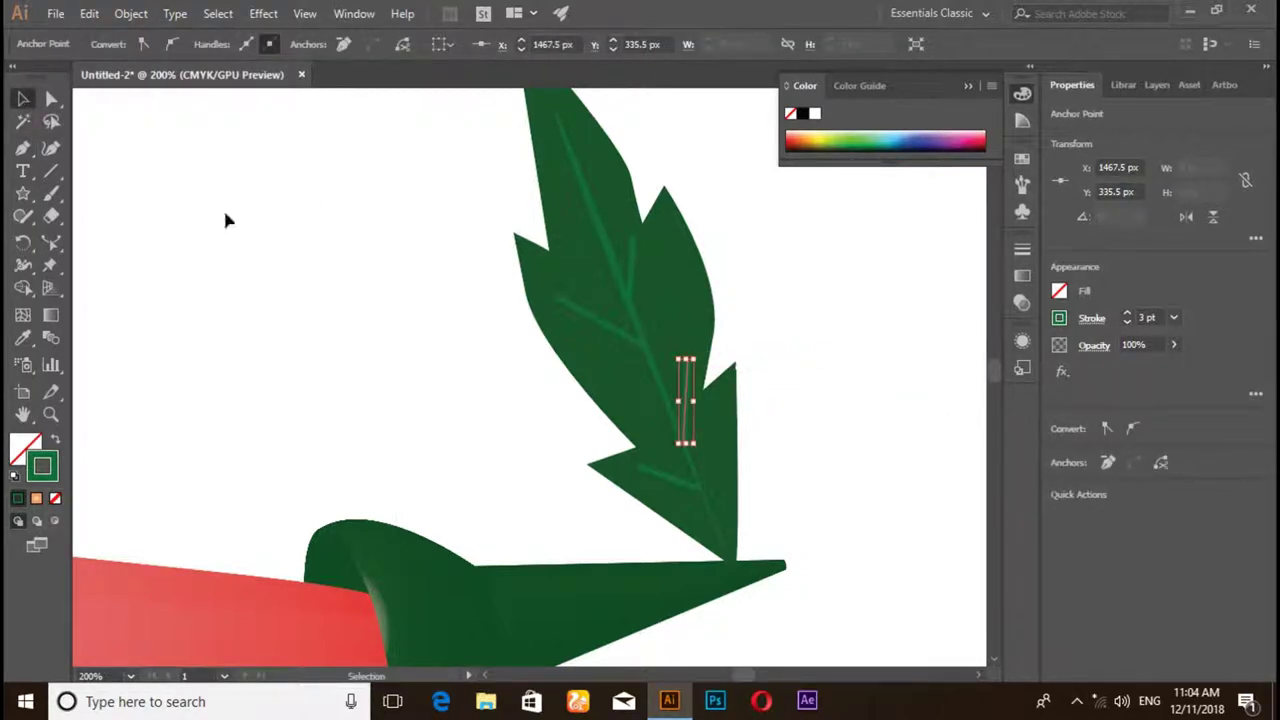
- Select the leaf's four side veins together
shift+click(616, 333)
shift+click(636, 276)
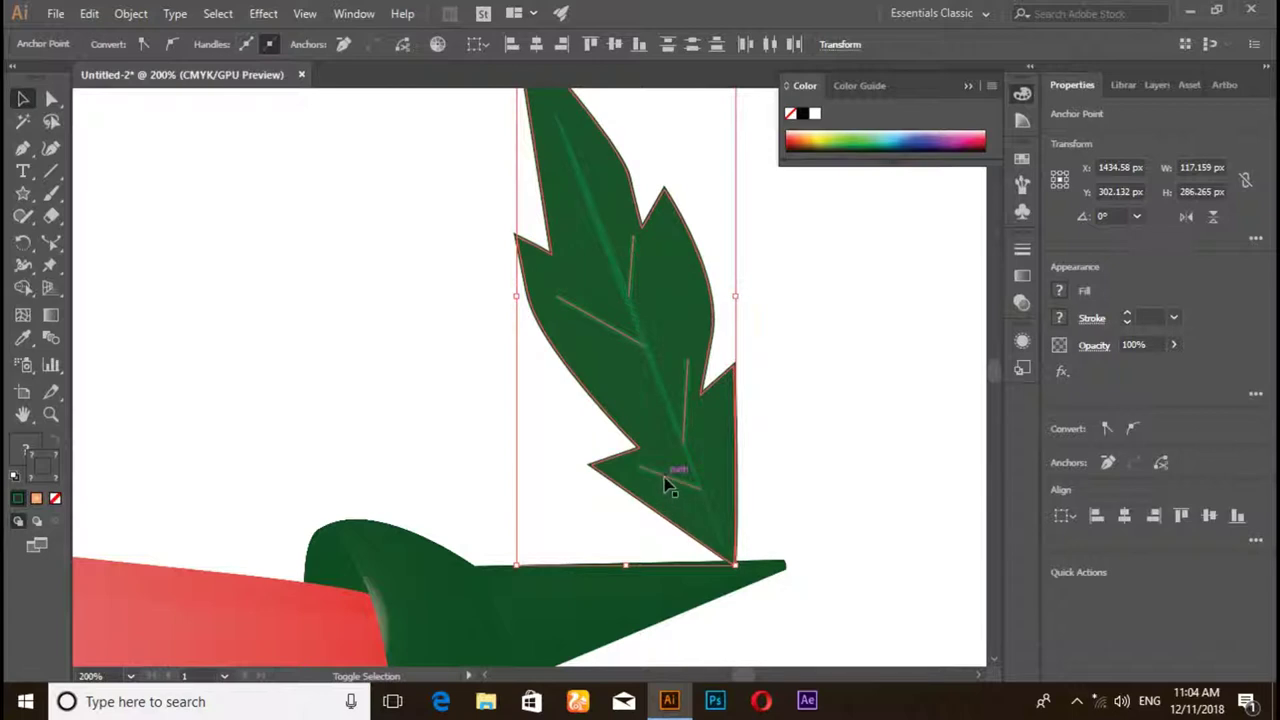
shift+click(609, 463)
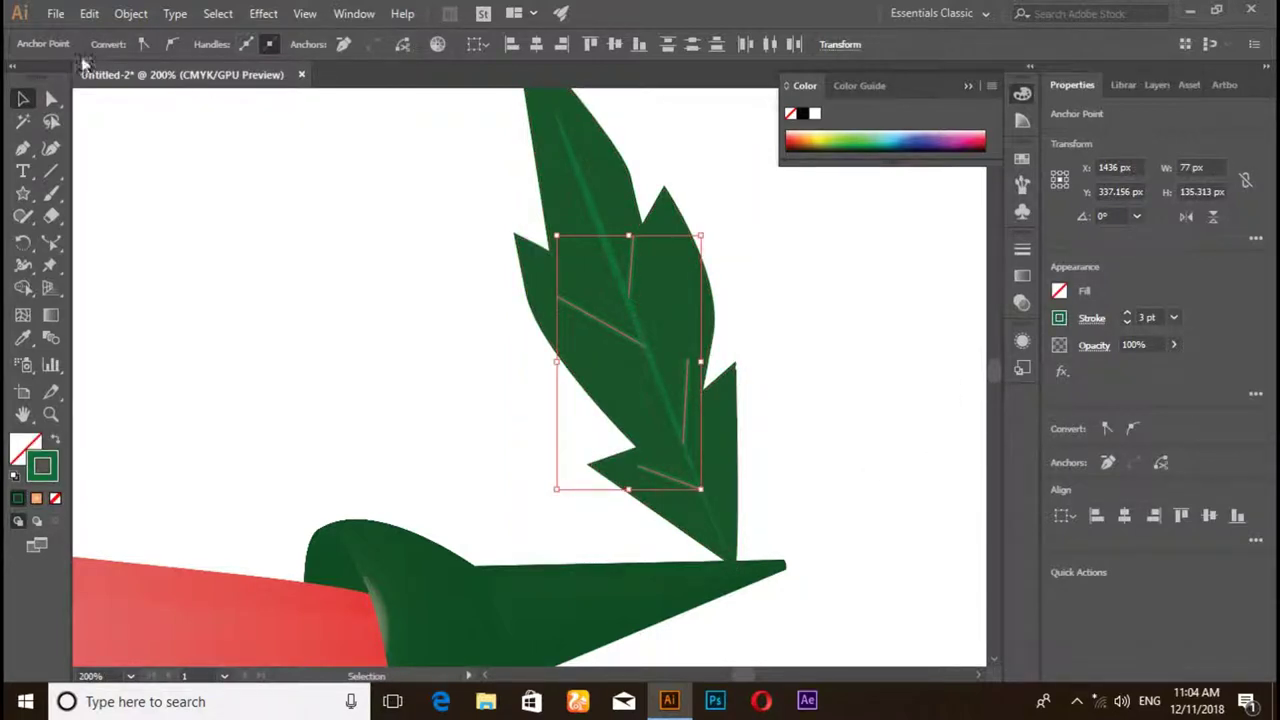
click(220, 137)
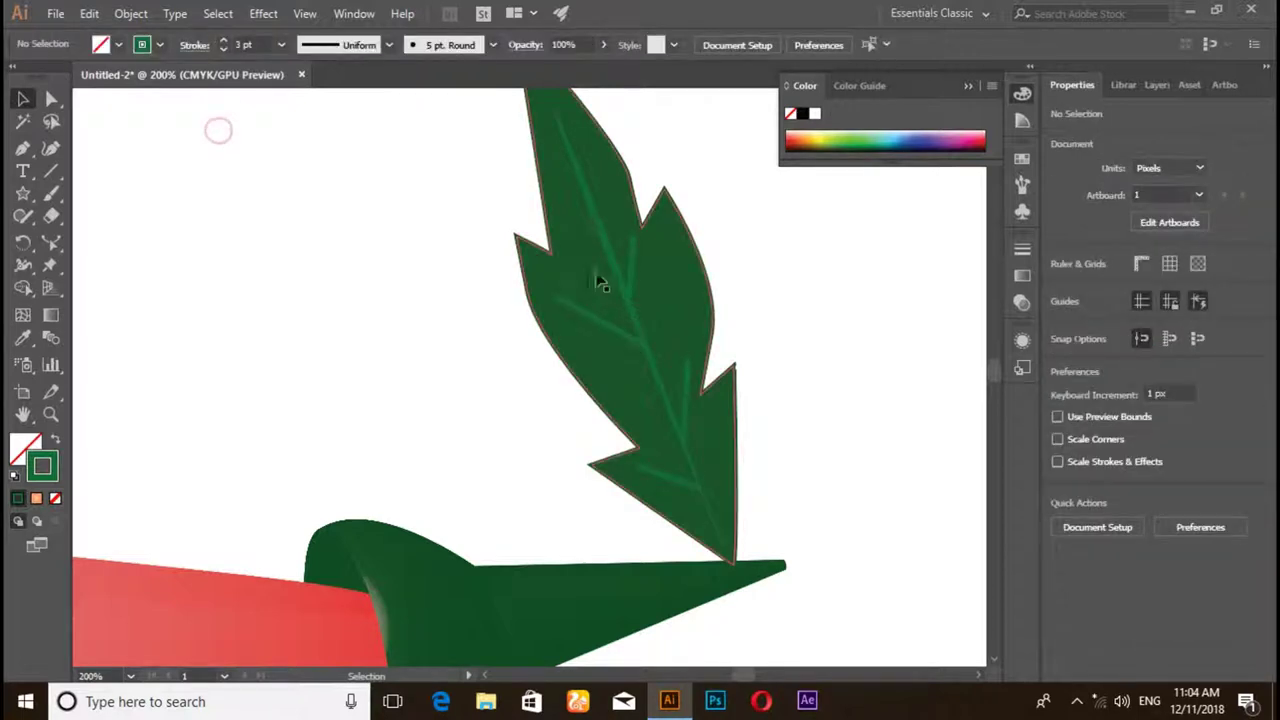
click(588, 318)
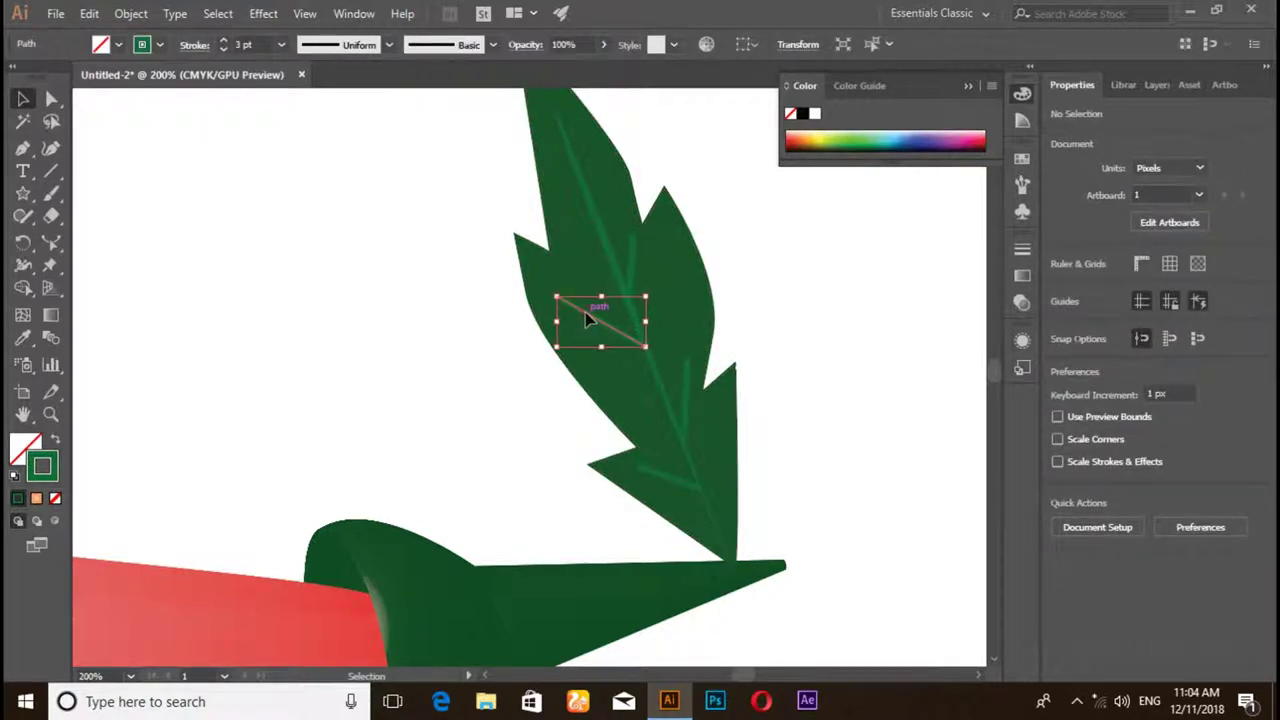
shift+click(631, 265)
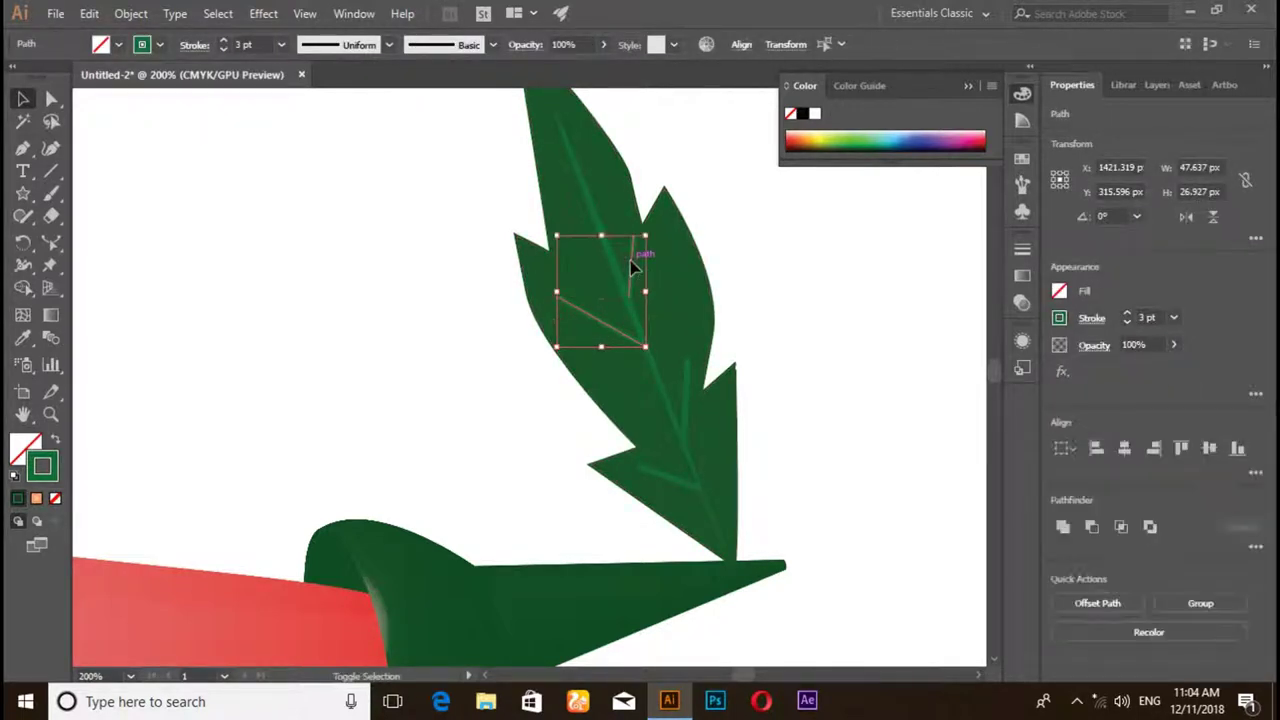
shift+click(686, 396)
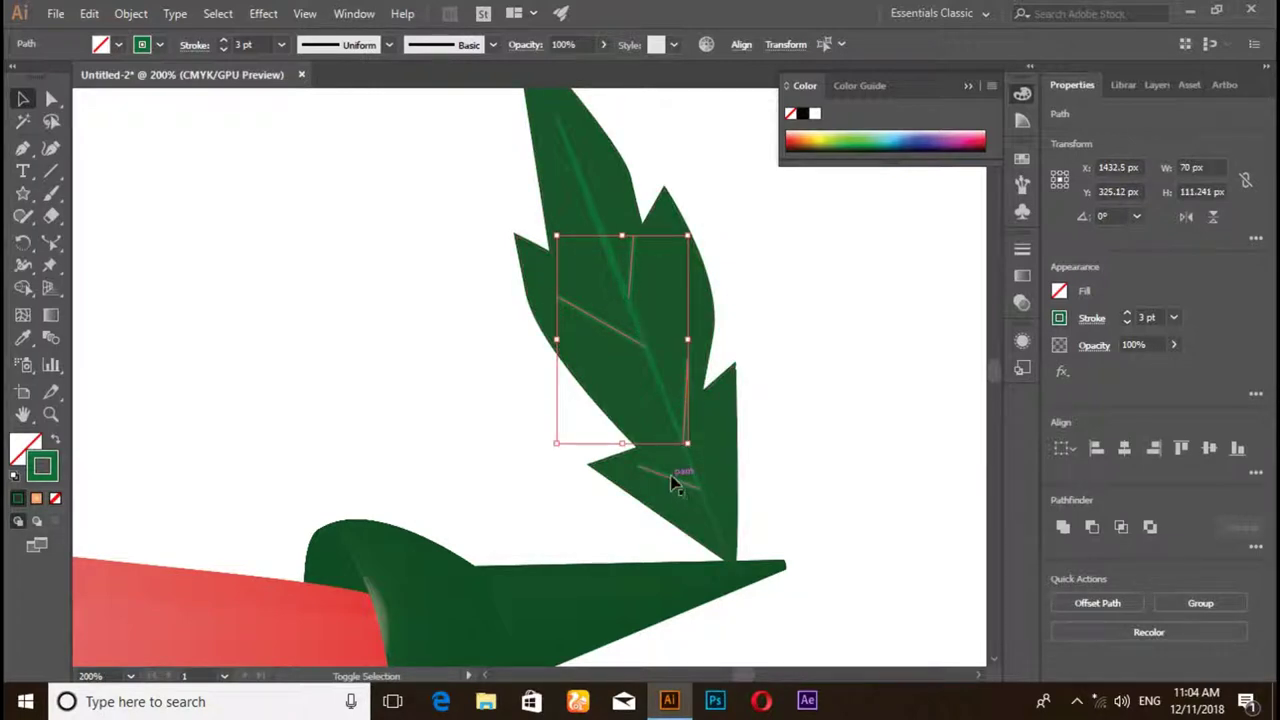
shift+click(673, 480)
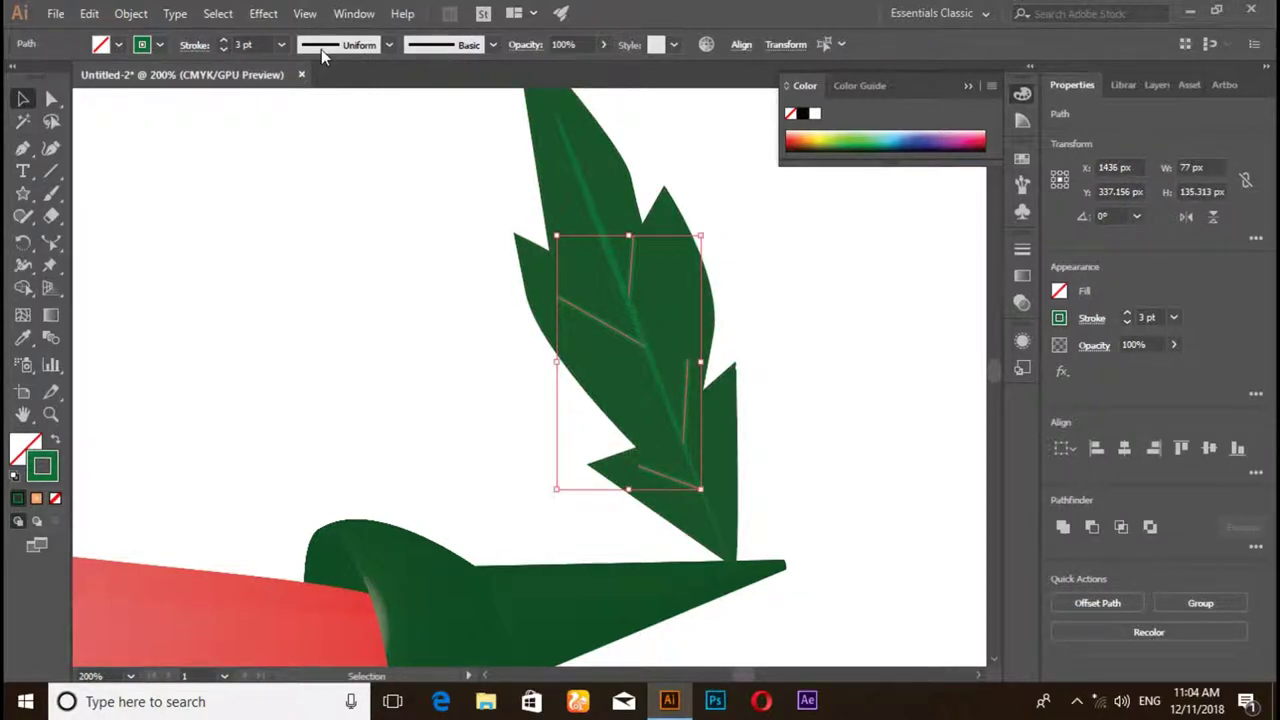
- Apply a tapered width profile to the selected side veins
click(397, 45)
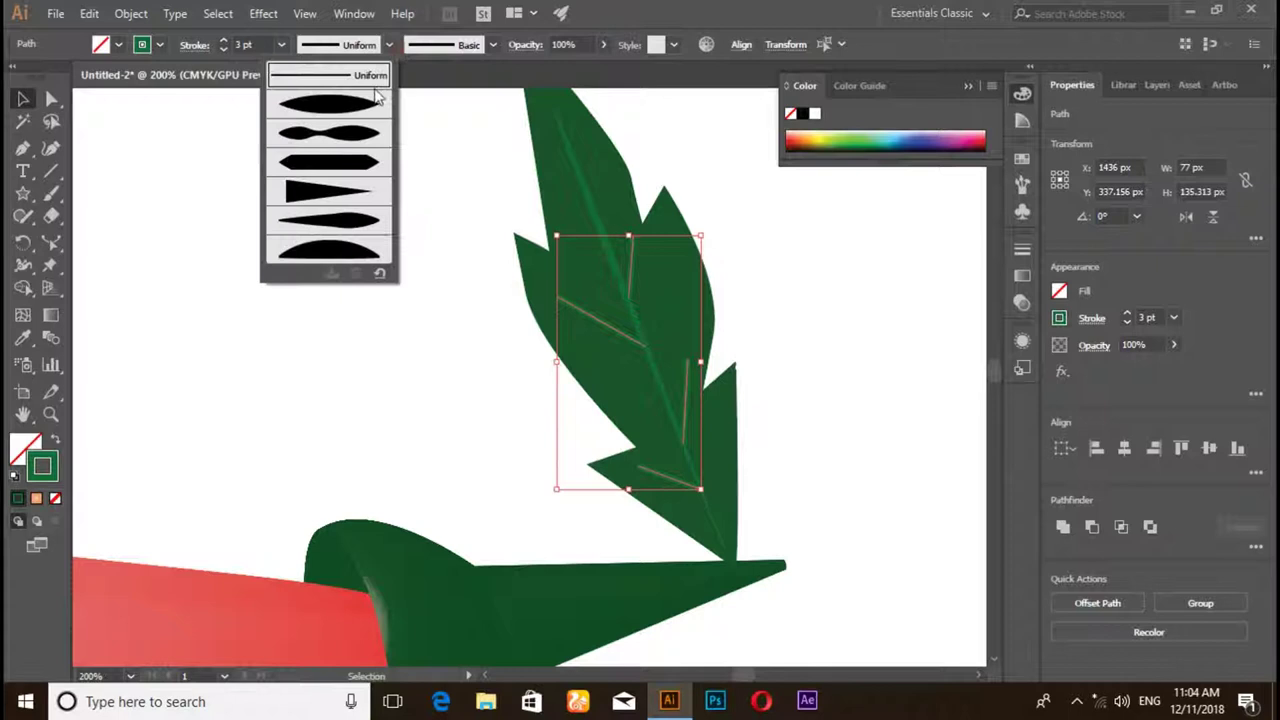
click(346, 214)
click(348, 217)
click(366, 277)
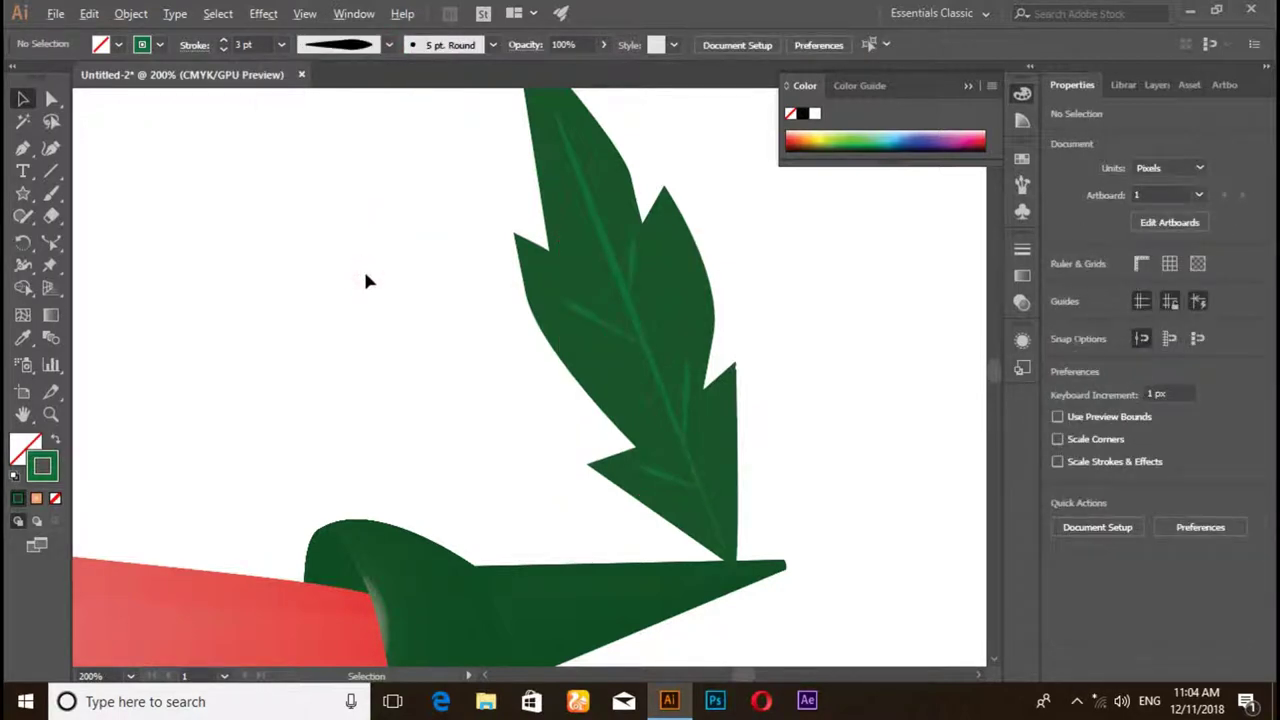
- Copy the whole veined leaf and paste a copy in front
scroll(366, 280, down, 2)
scroll(366, 280, down, 1)
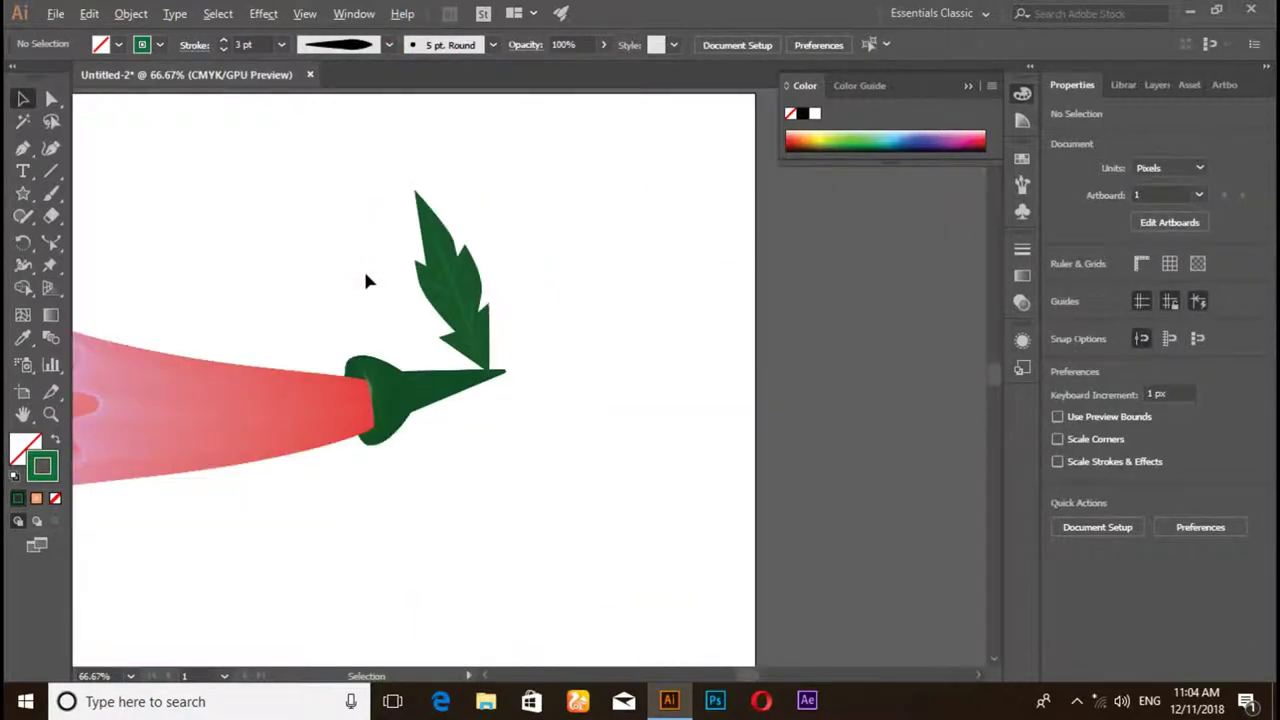
scroll(370, 278, up, 1)
drag(376, 131, 604, 394)
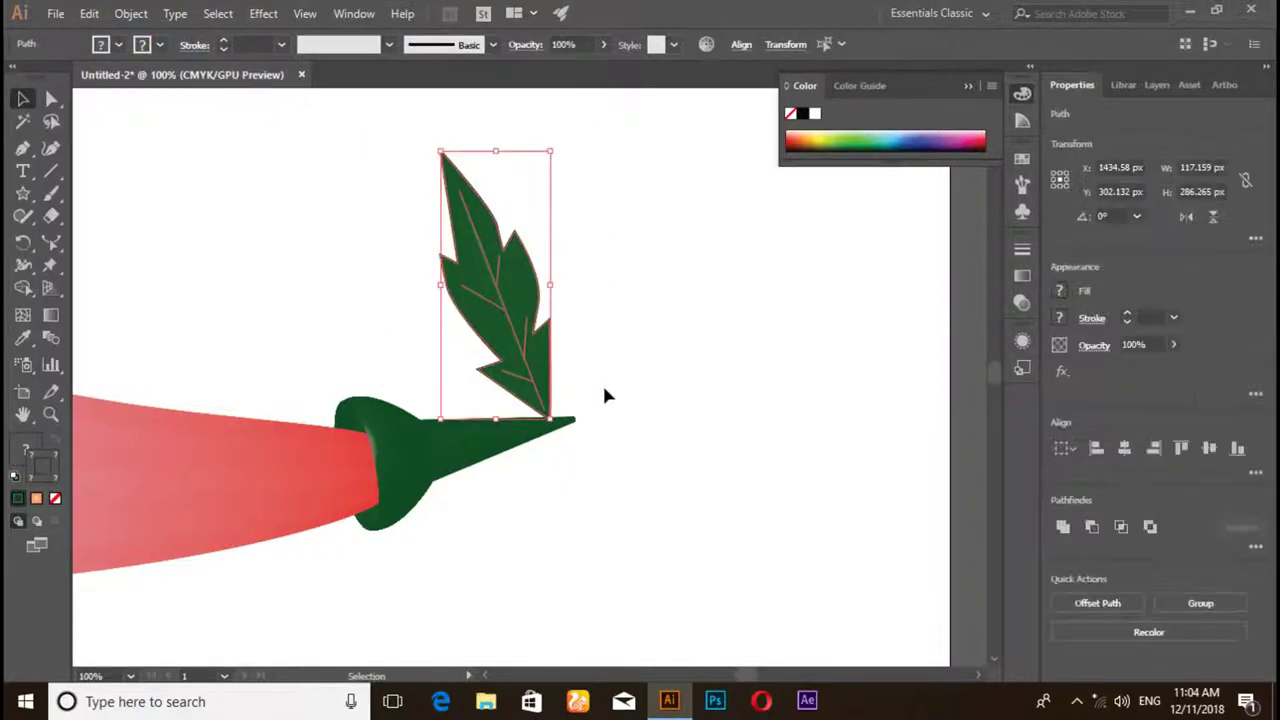
click(89, 14)
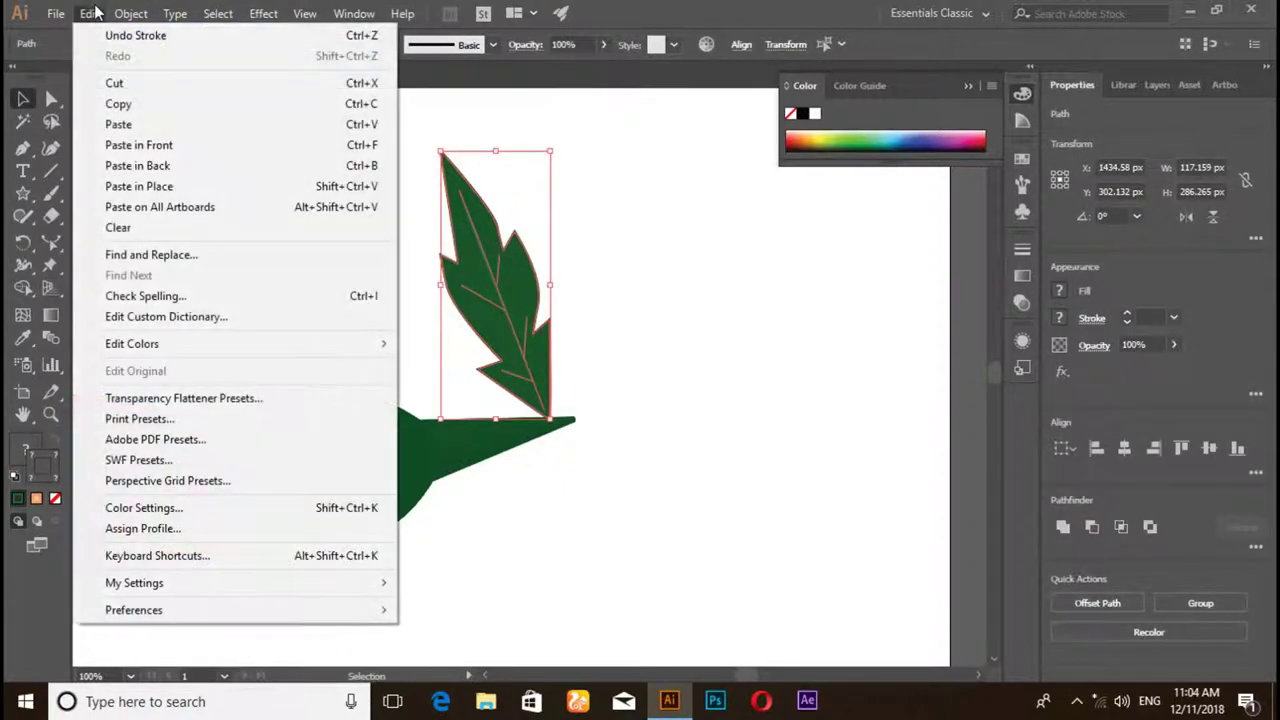
click(119, 105)
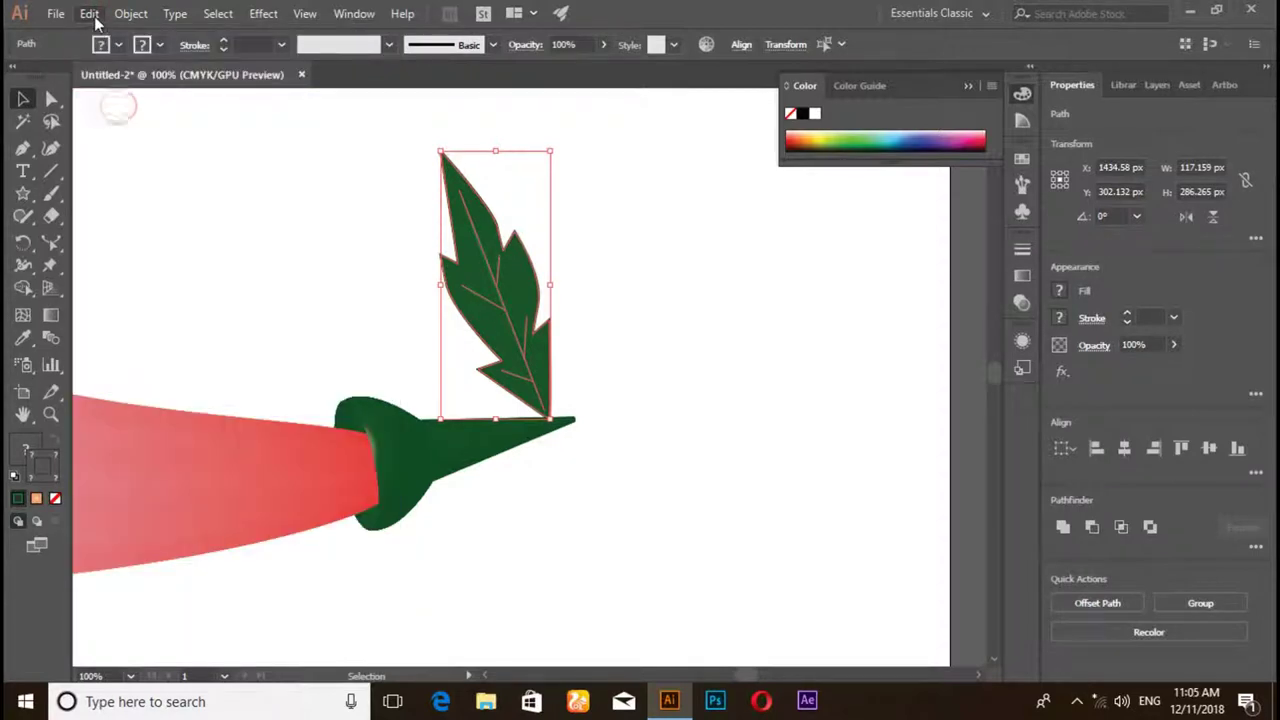
click(89, 14)
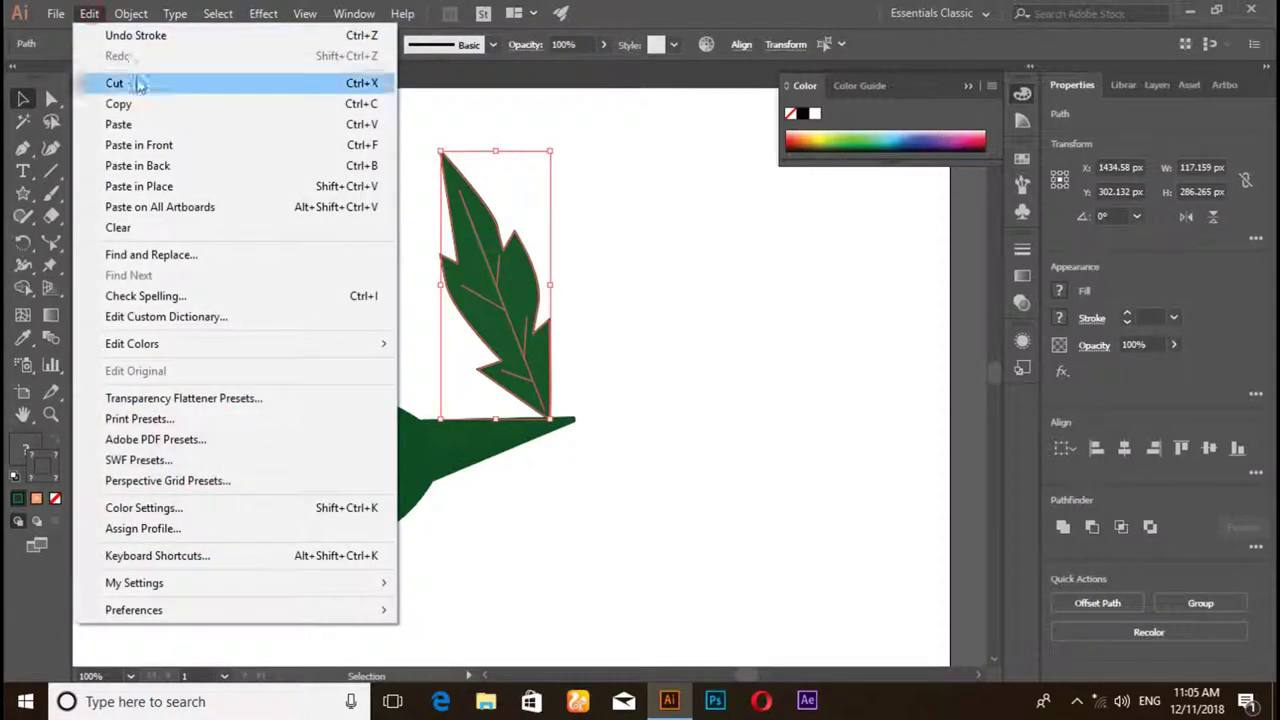
click(143, 148)
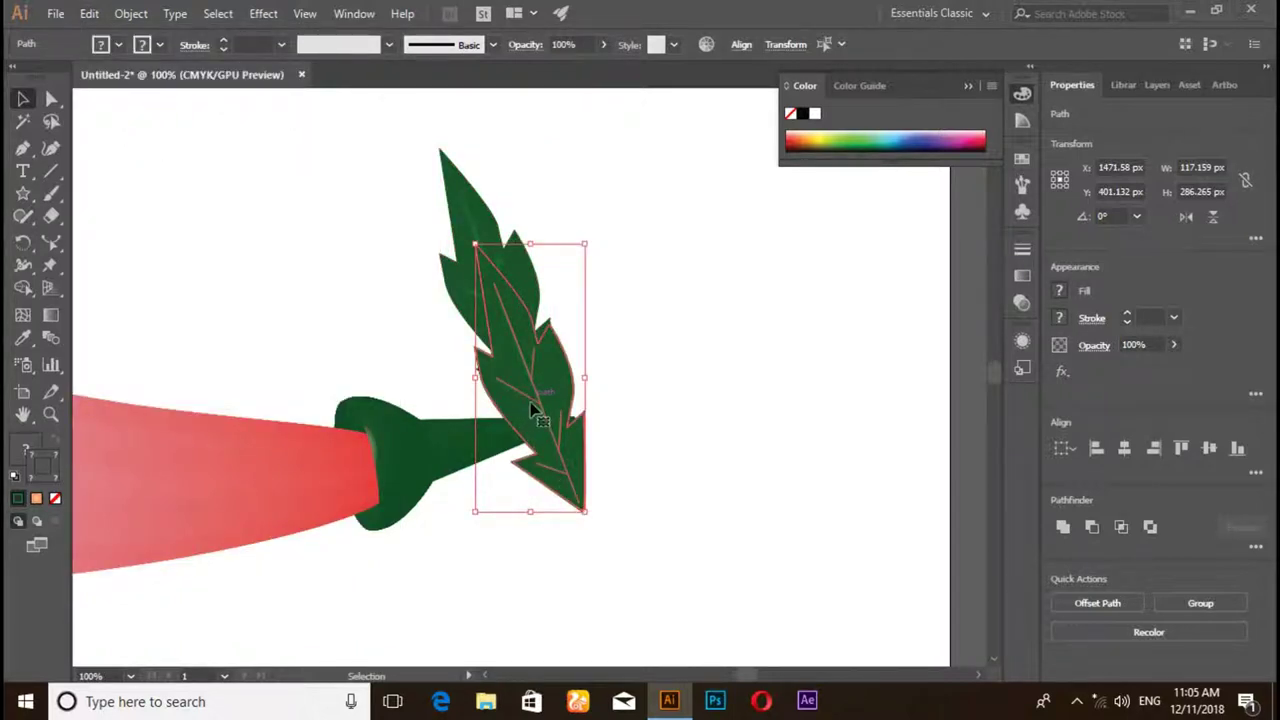
- Rotate the leaf copy about 125° and position it below the green cap
drag(546, 442, 558, 496)
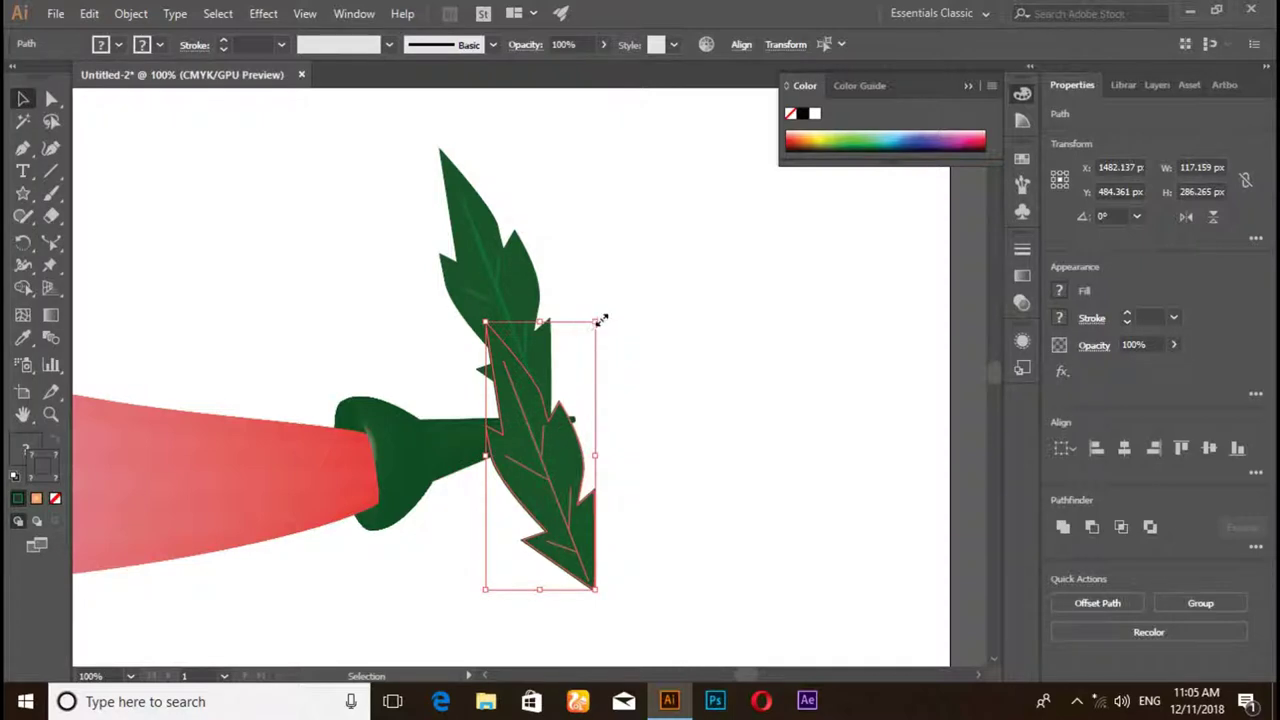
drag(591, 314, 470, 477)
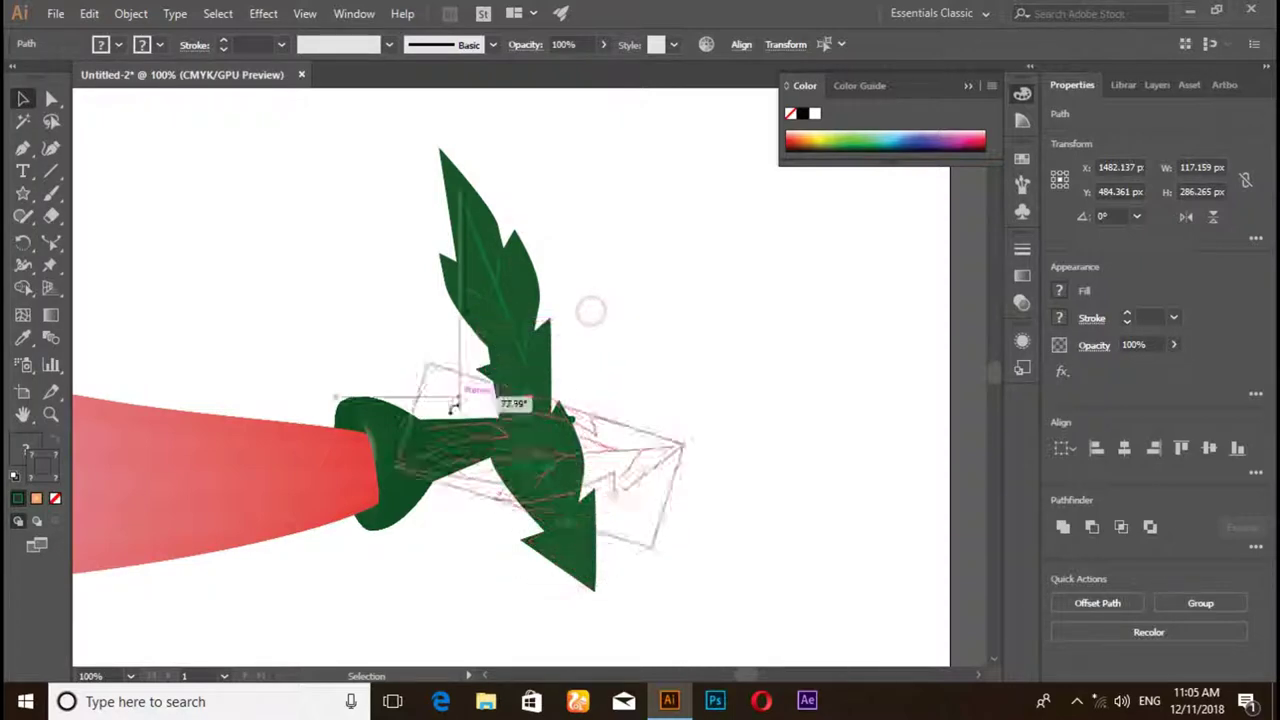
mouse_move(604, 405)
mouse_down()
mouse_move(606, 366)
mouse_move(513, 477)
mouse_move(520, 461)
mouse_up()
- Make the hidden <Rectangle> sublayer in Layer 1 visible to show the orange gradient background
click(611, 463)
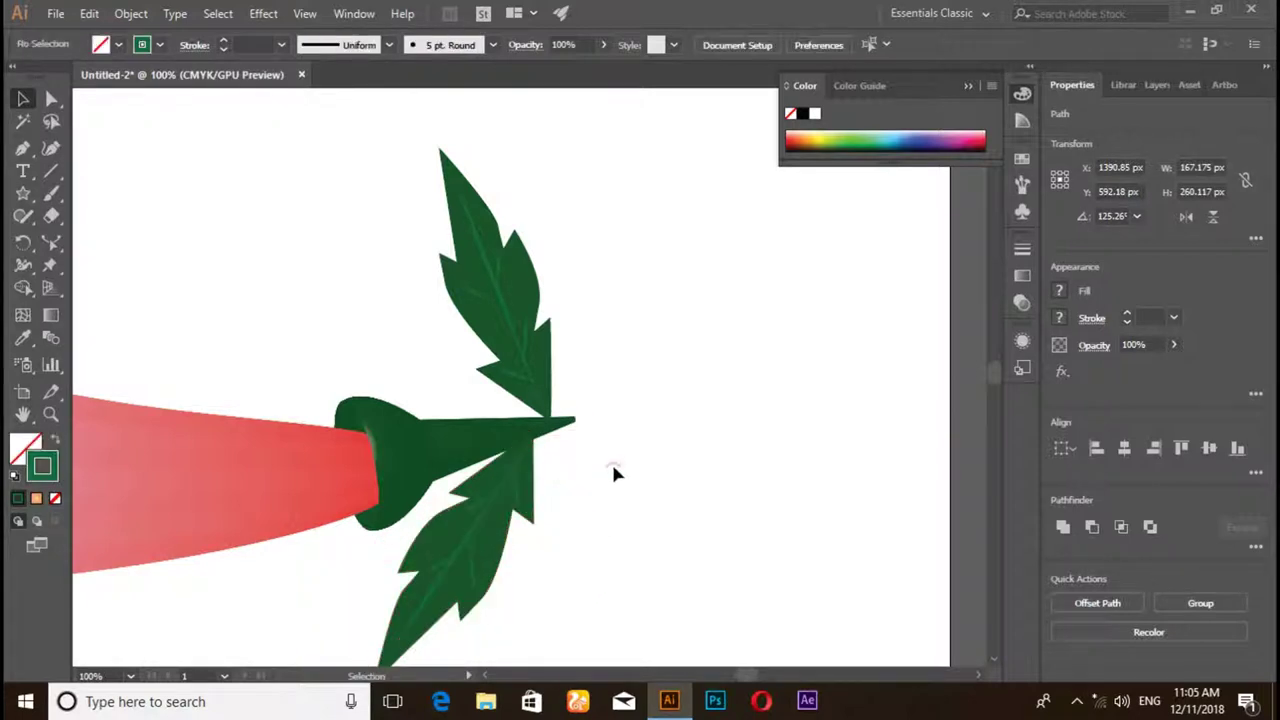
alt+scroll(643, 437, down, 2)
scroll(615, 410, down, 2)
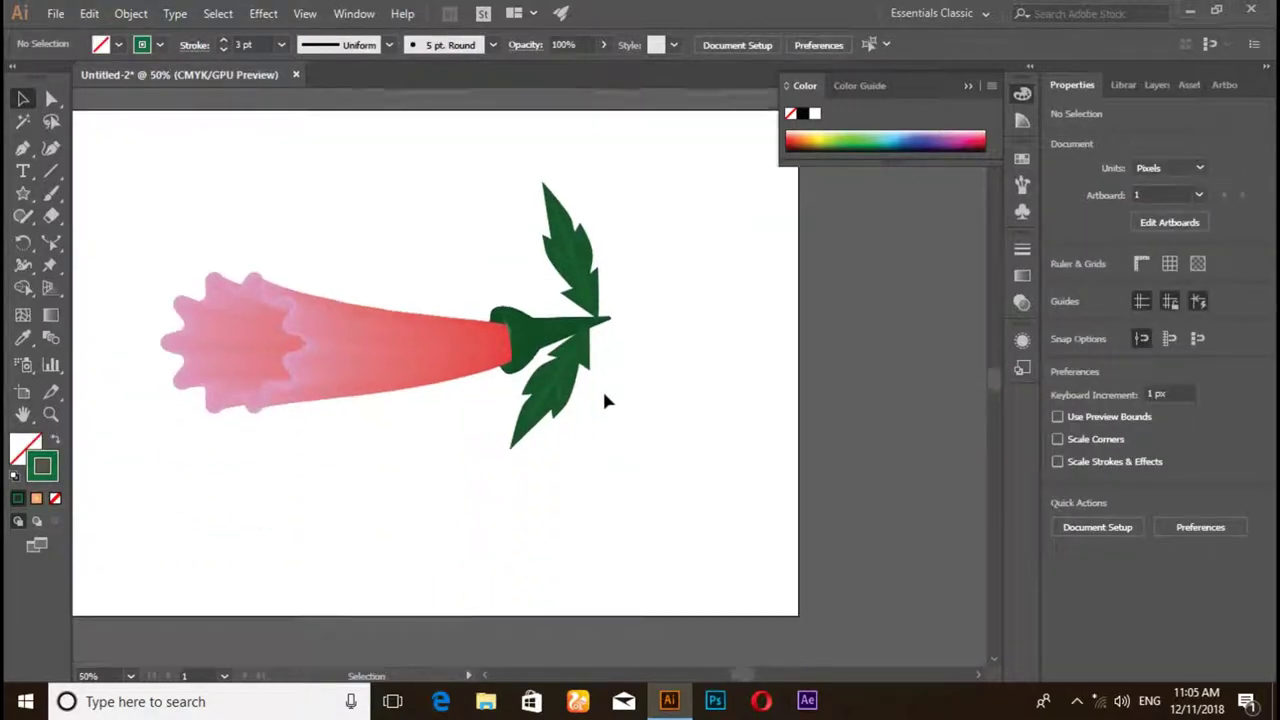
scroll(604, 400, down, 1)
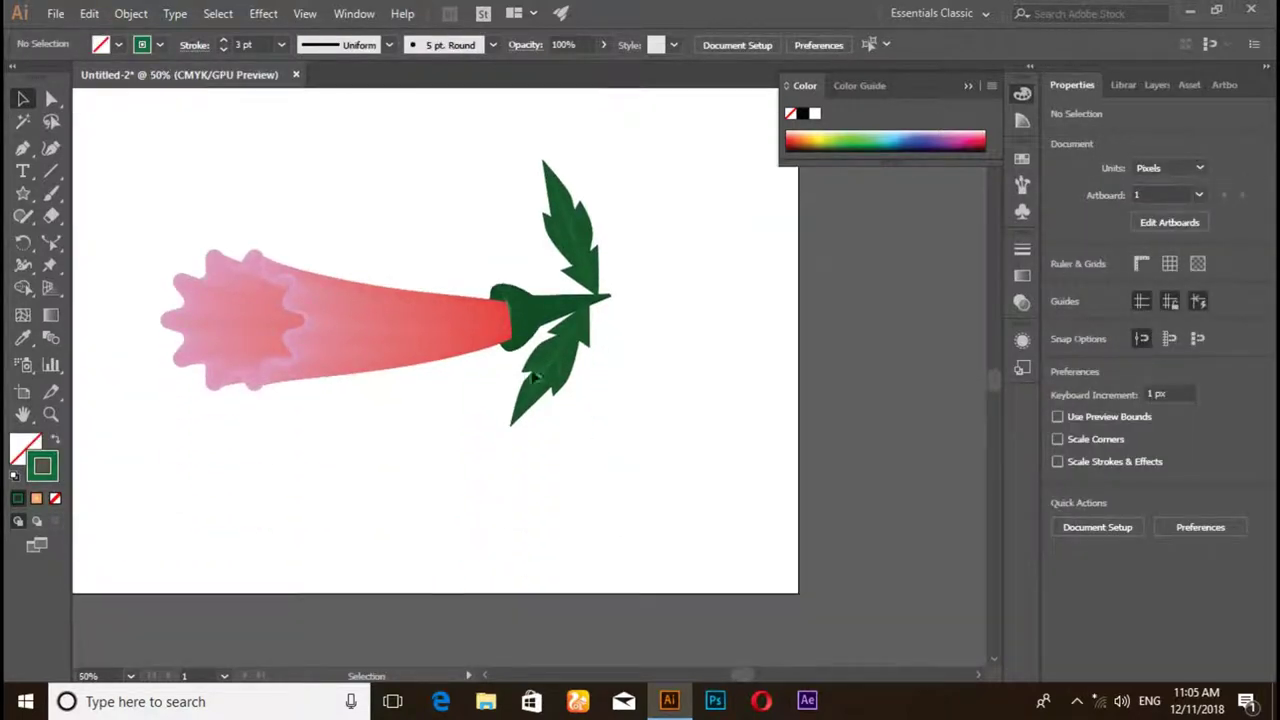
click(1126, 87)
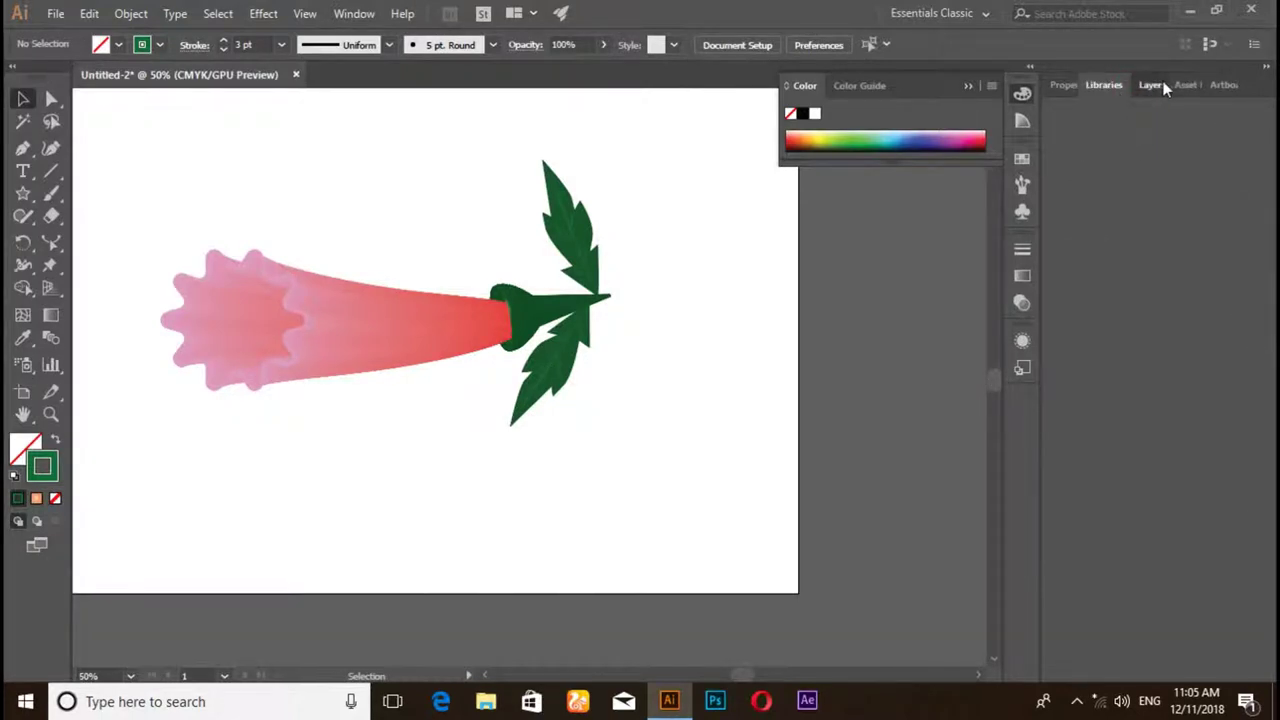
click(1160, 86)
click(1100, 133)
click(1150, 86)
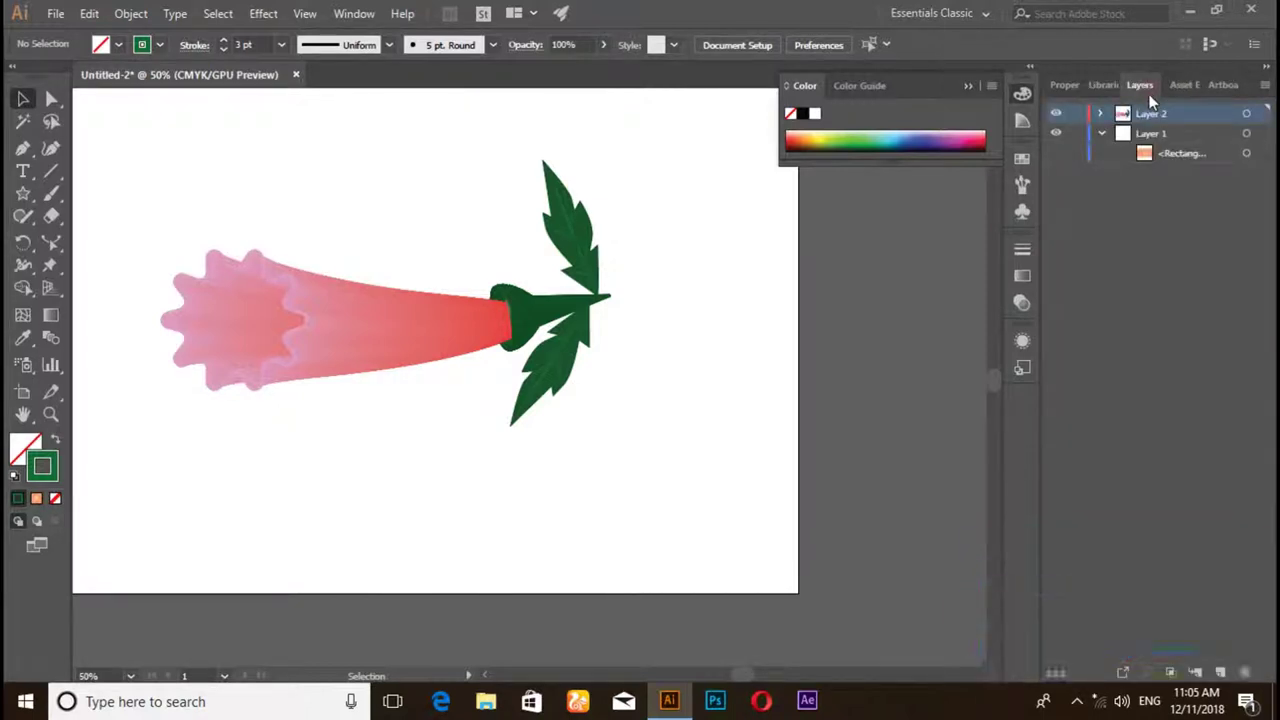
click(1164, 154)
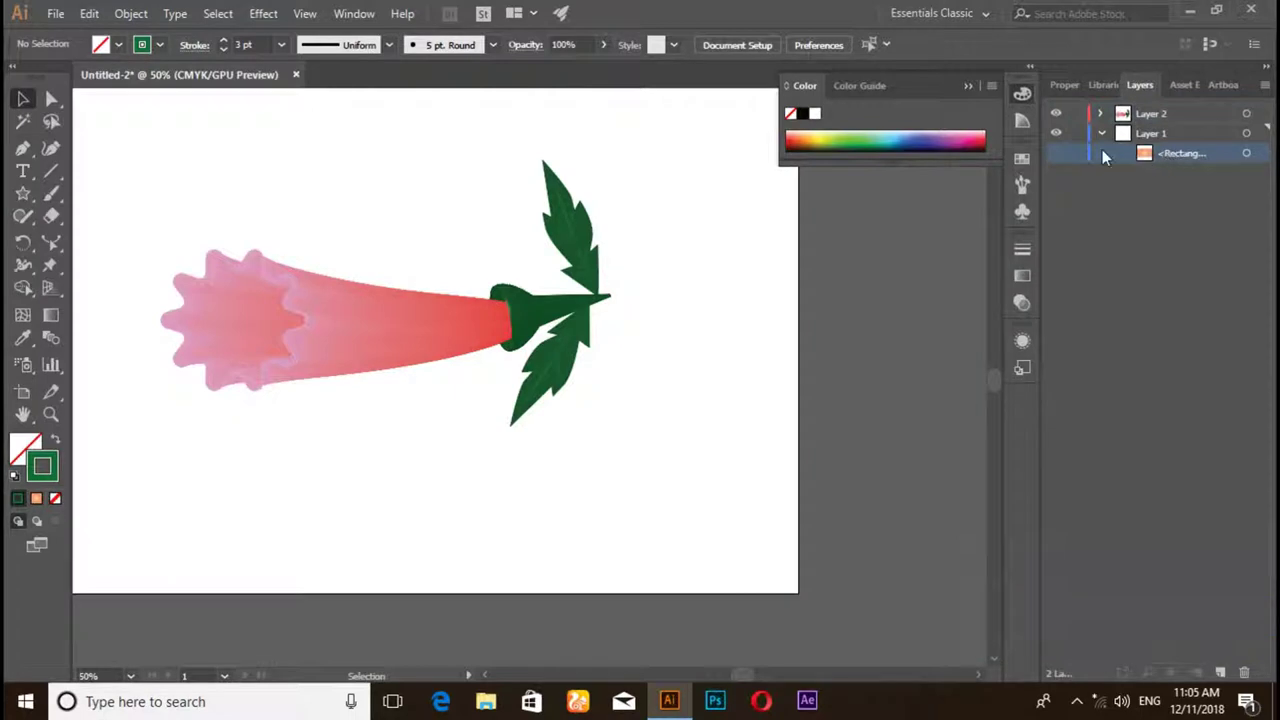
click(1057, 153)
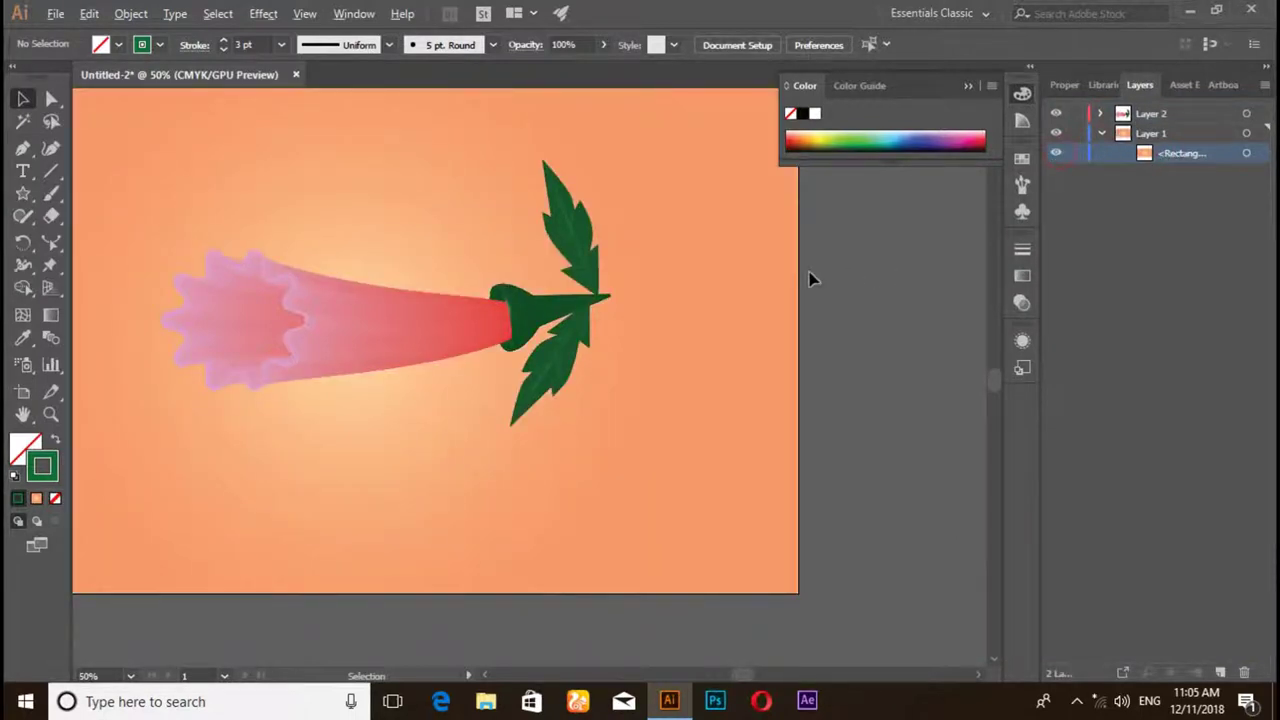
scroll(808, 277, down, 1)
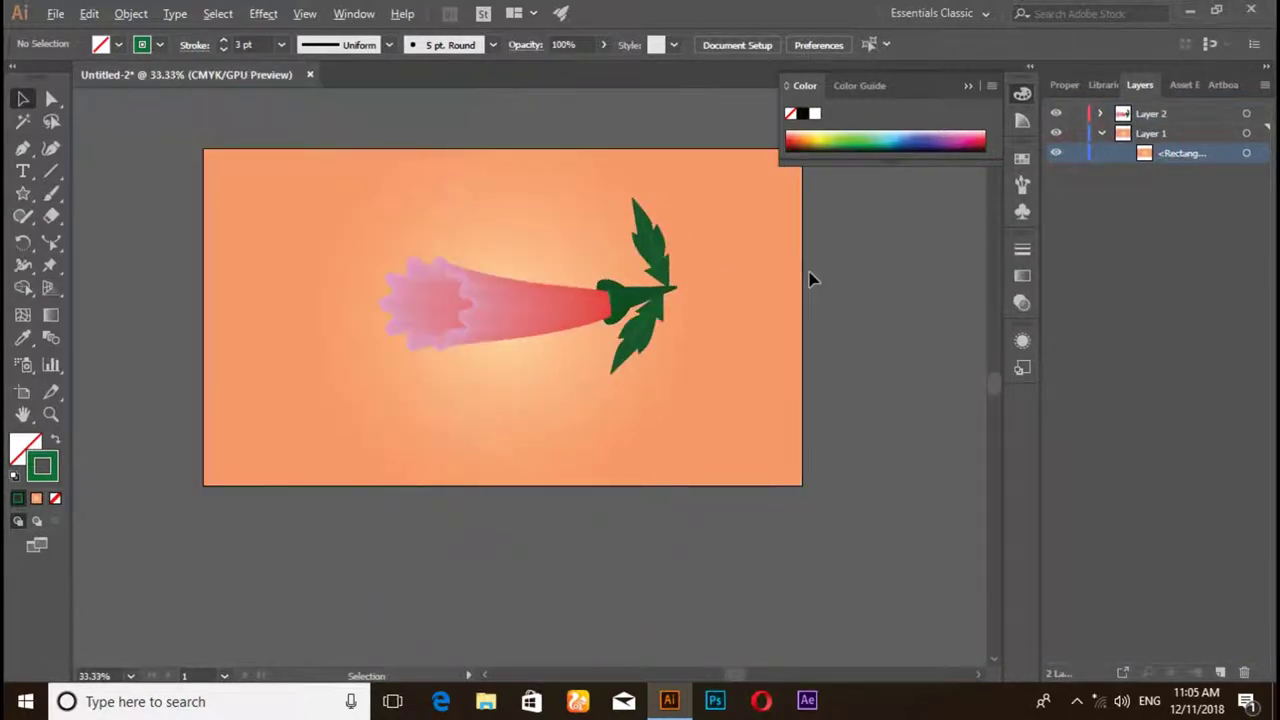
- Select the chili blend and leaves together, rotate them into a downward-right tilt, and move them lower
click(545, 297)
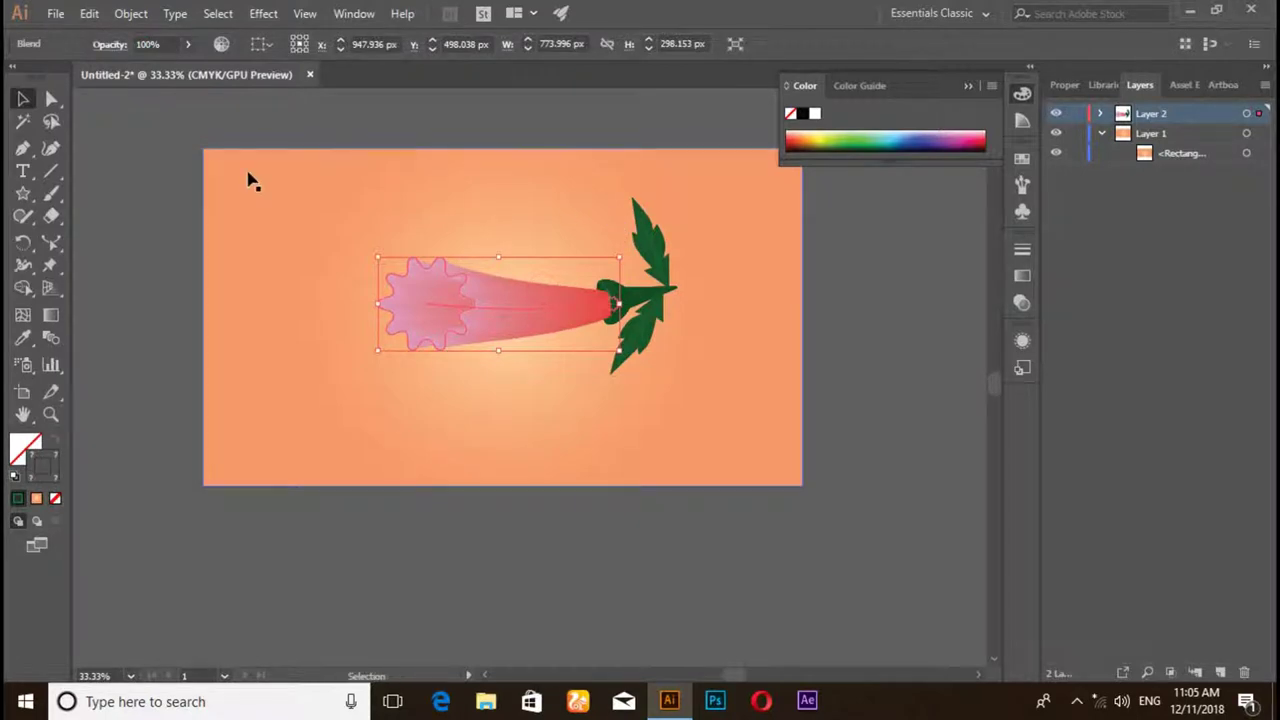
click(716, 400)
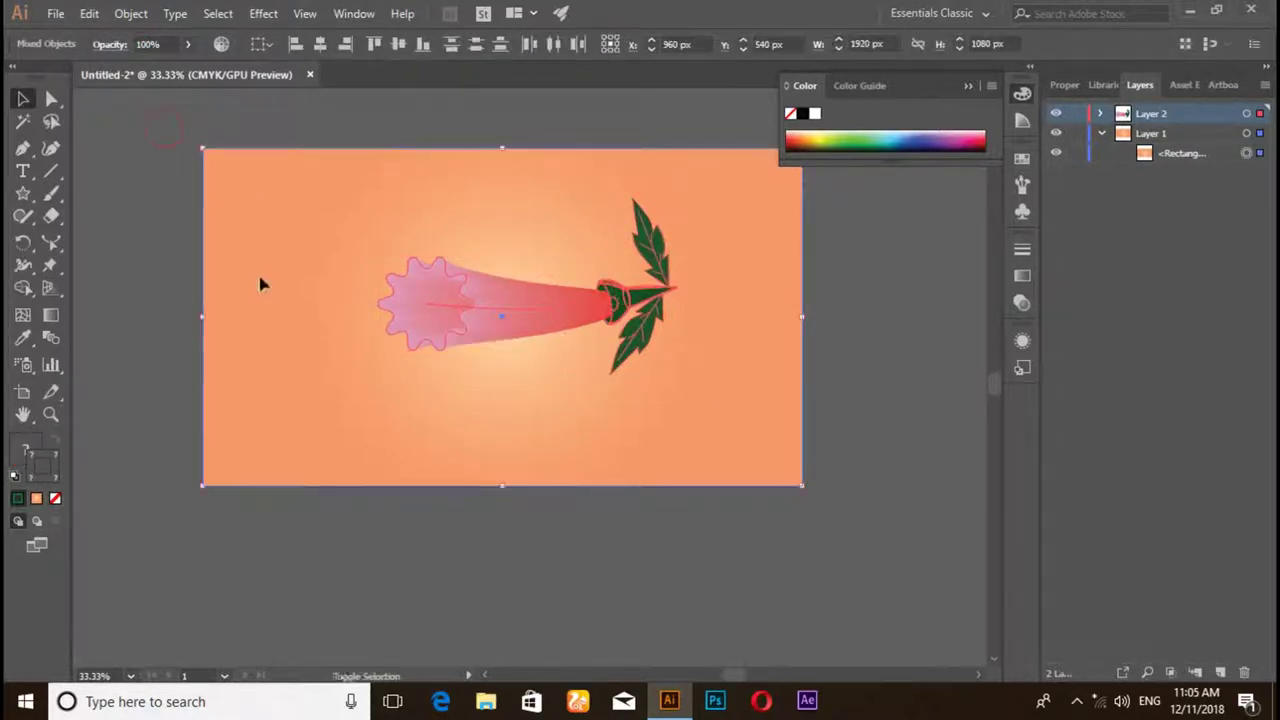
key(ctrl+a)
mouse_move(703, 376)
mouse_down()
mouse_move(659, 422)
mouse_move(627, 419)
mouse_up()
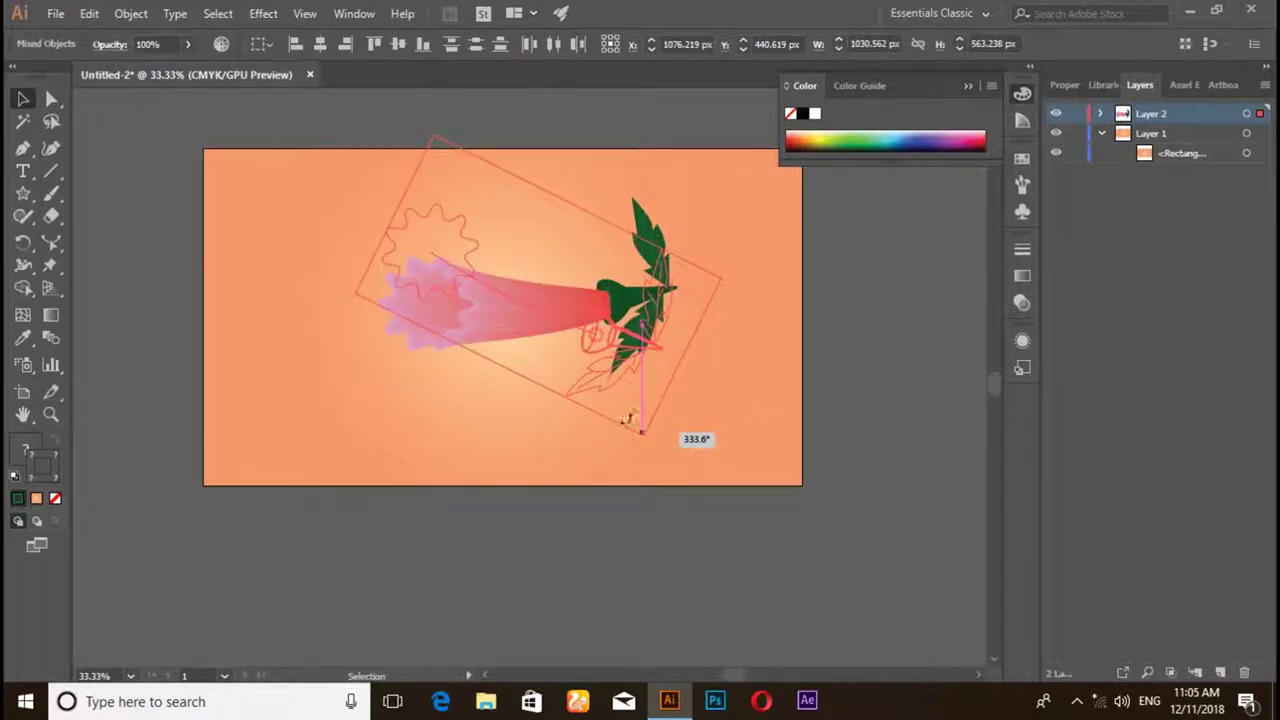
mouse_move(623, 373)
mouse_down()
mouse_move(548, 337)
mouse_move(545, 375)
mouse_up()
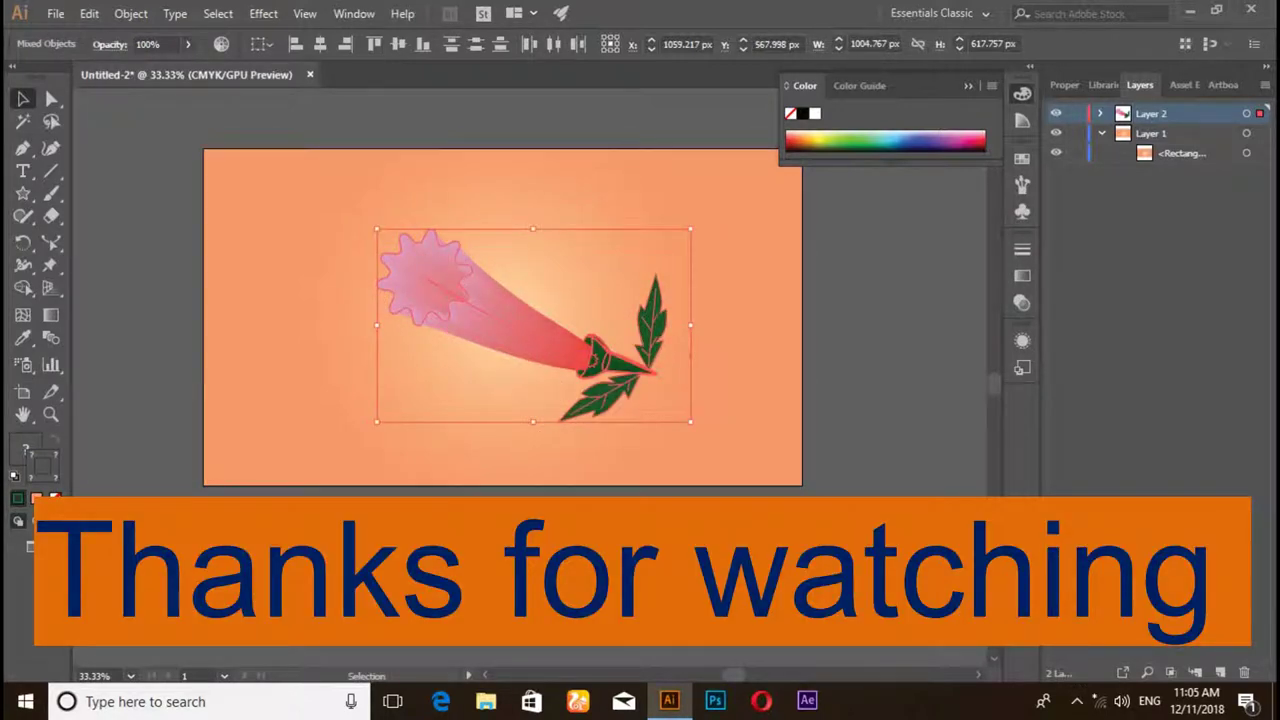
key(ctrl+shift+a)
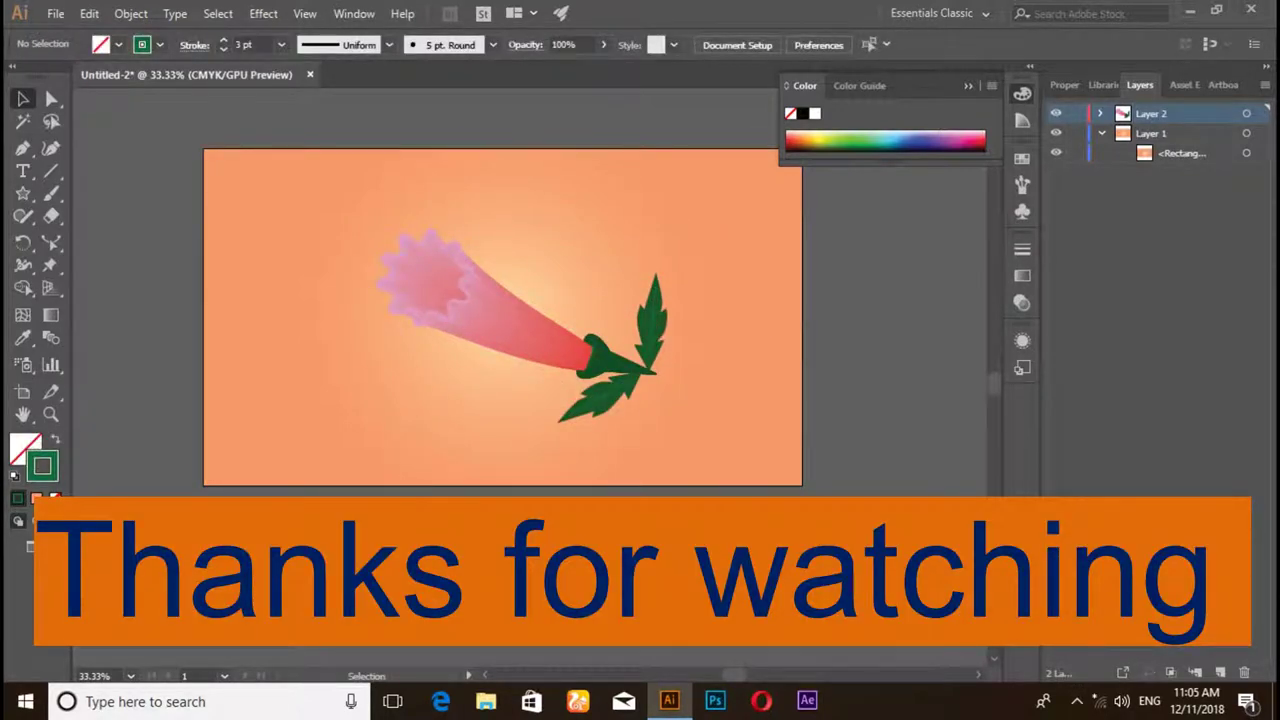